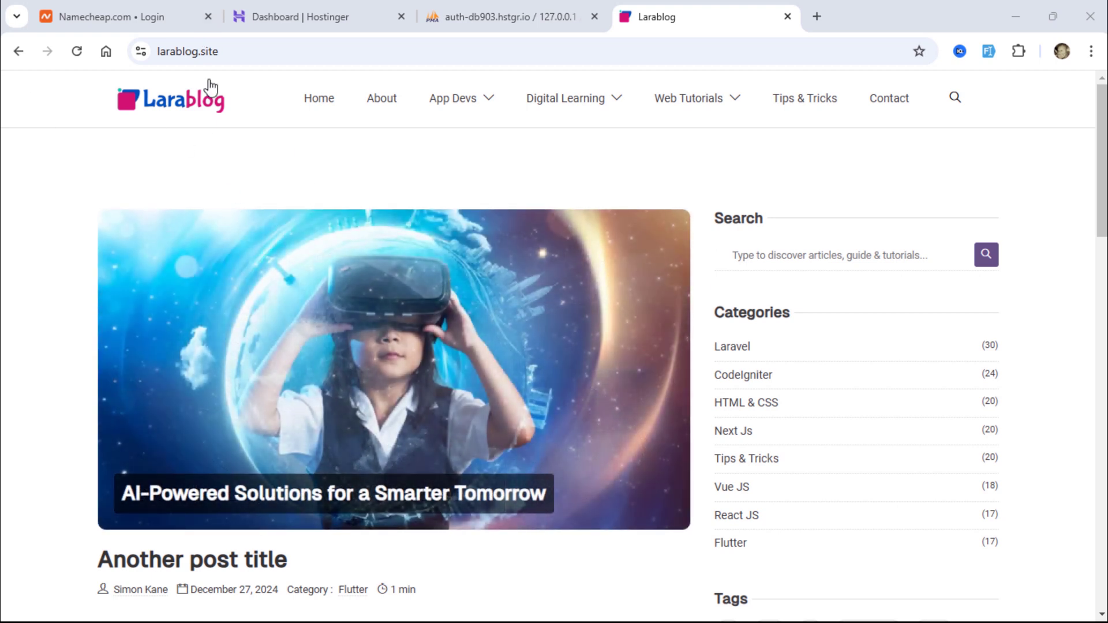
Load larablog.site/admin/dashboard in a new Chrome tab.
click(227, 51)
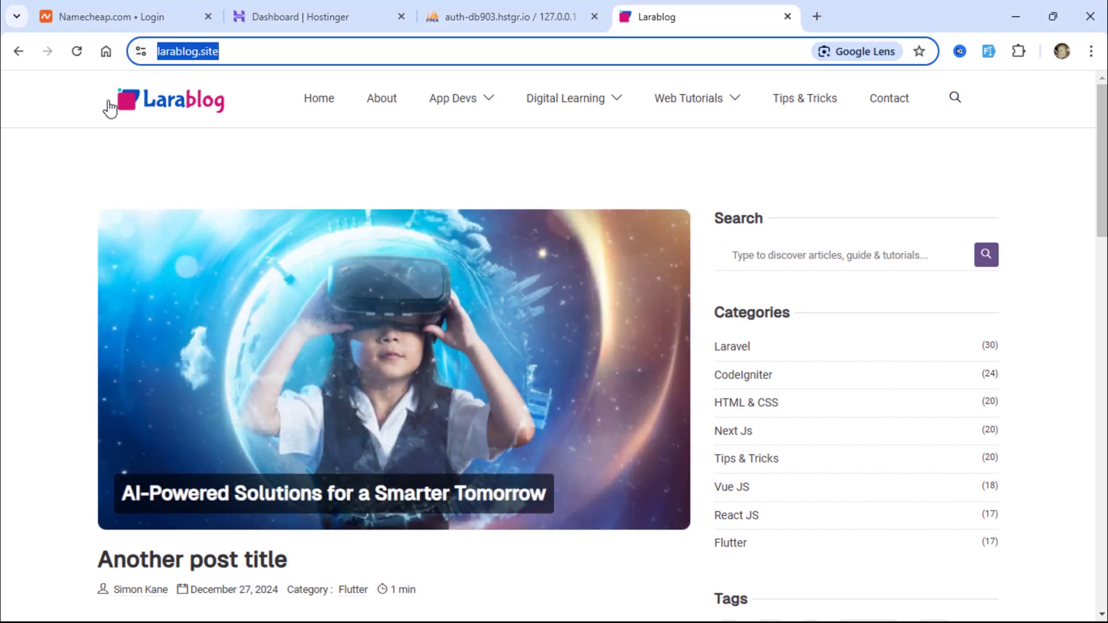
click(65, 182)
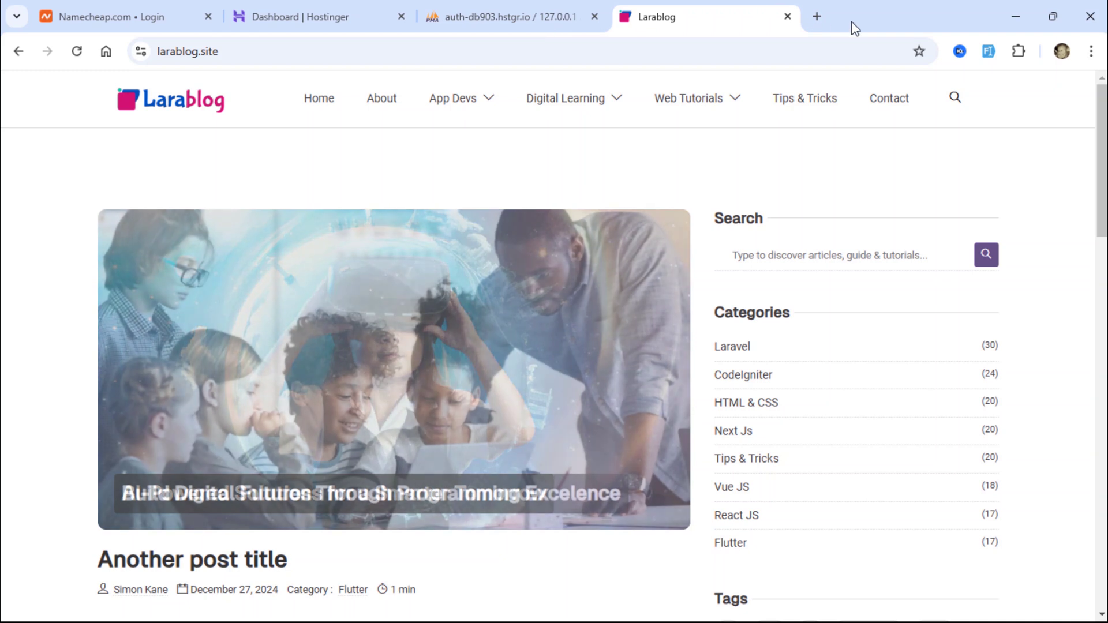
click(816, 17)
text(lara)
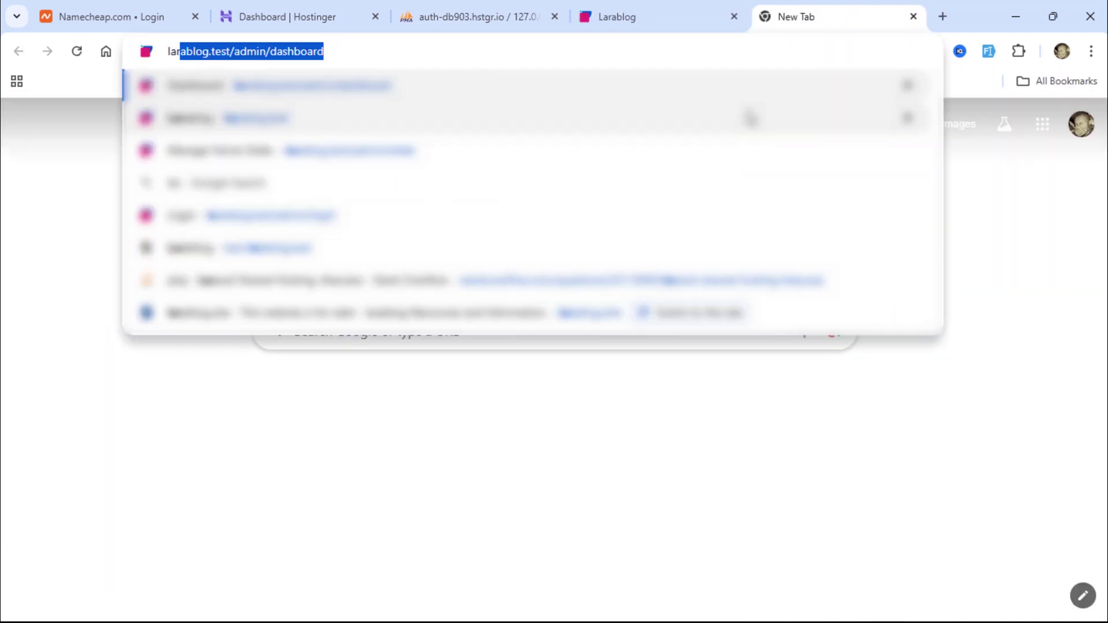
text(blog)
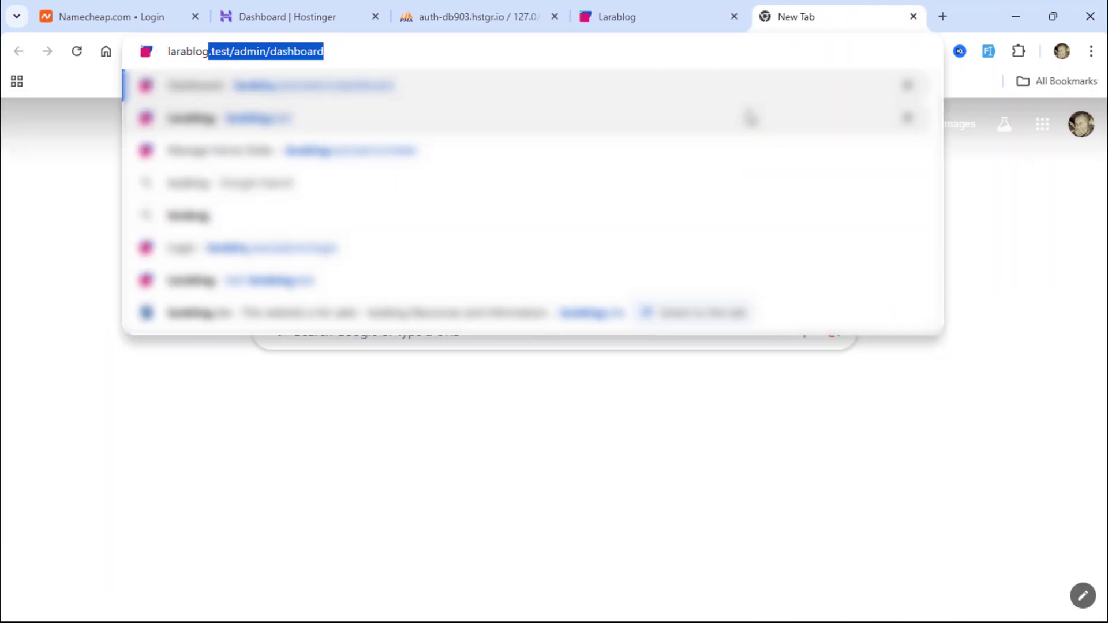
text(.site)
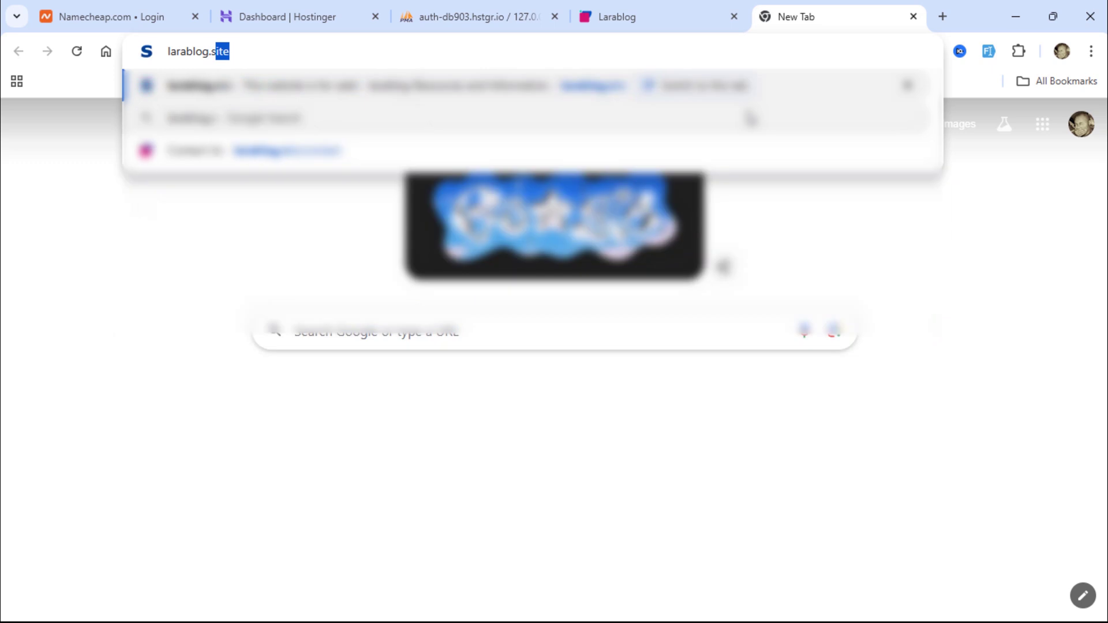
text(/a)
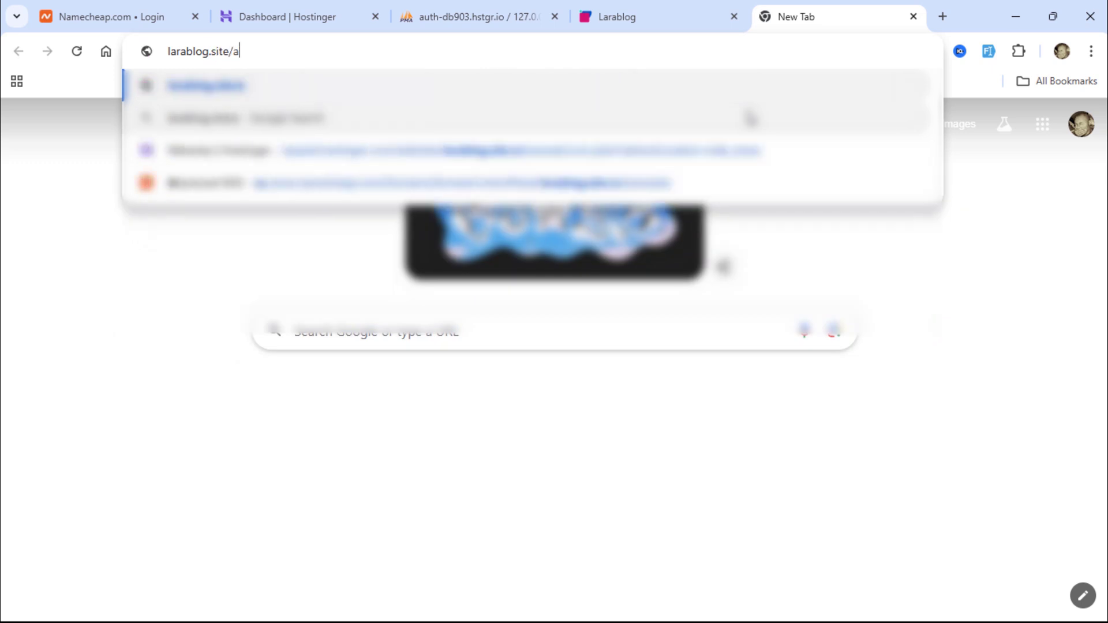
text(dmin/dashboard)
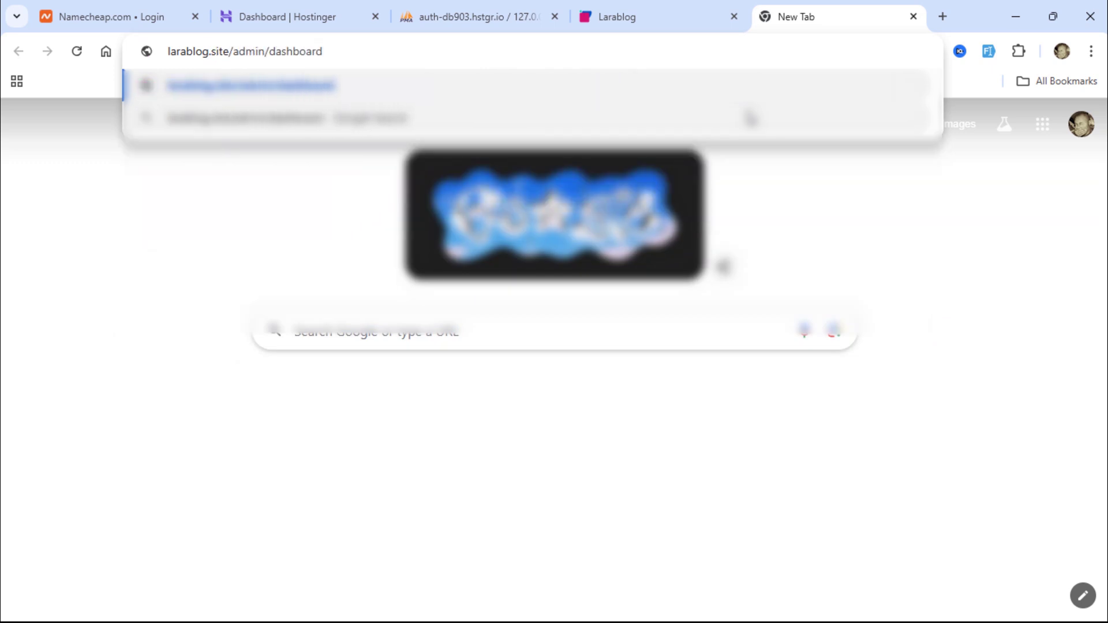
key(Return)
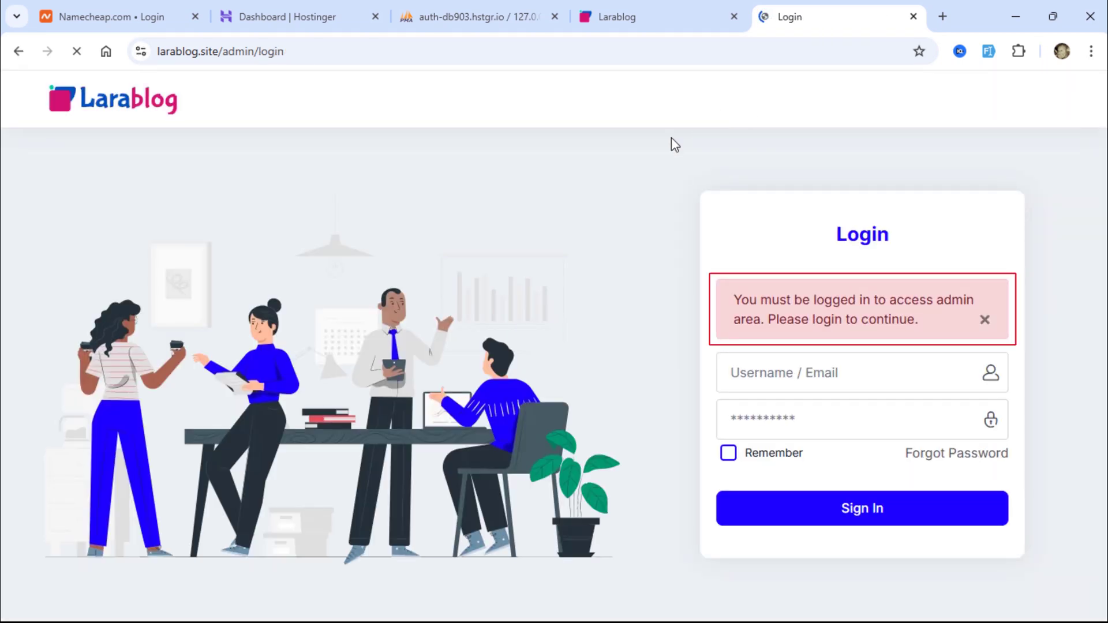
Sign in to Larablog with the admin account's email and password.
click(834, 376)
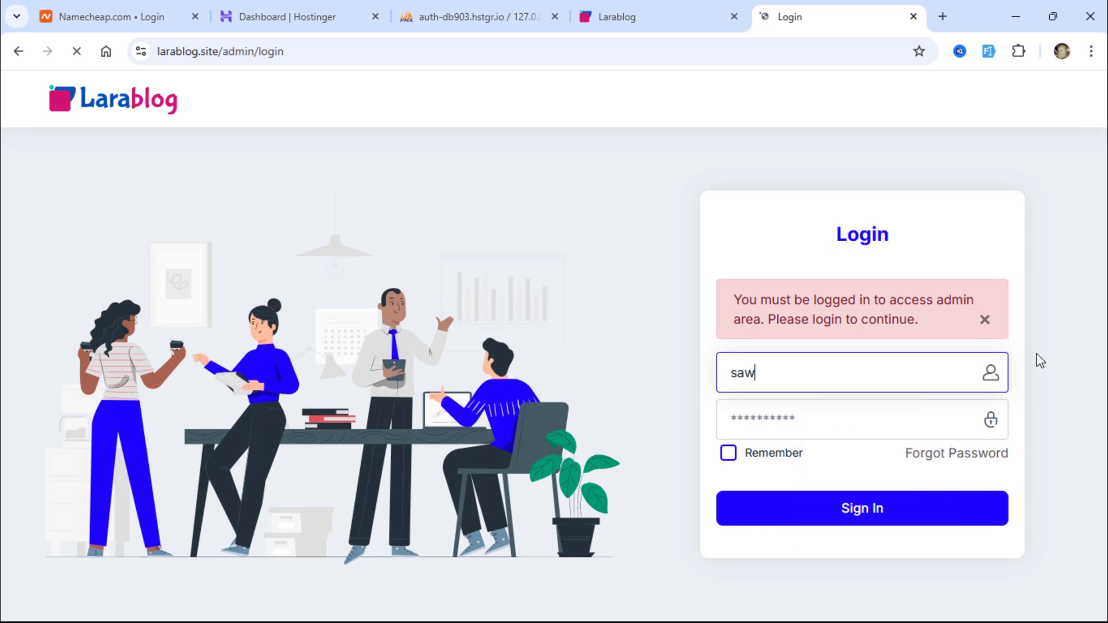
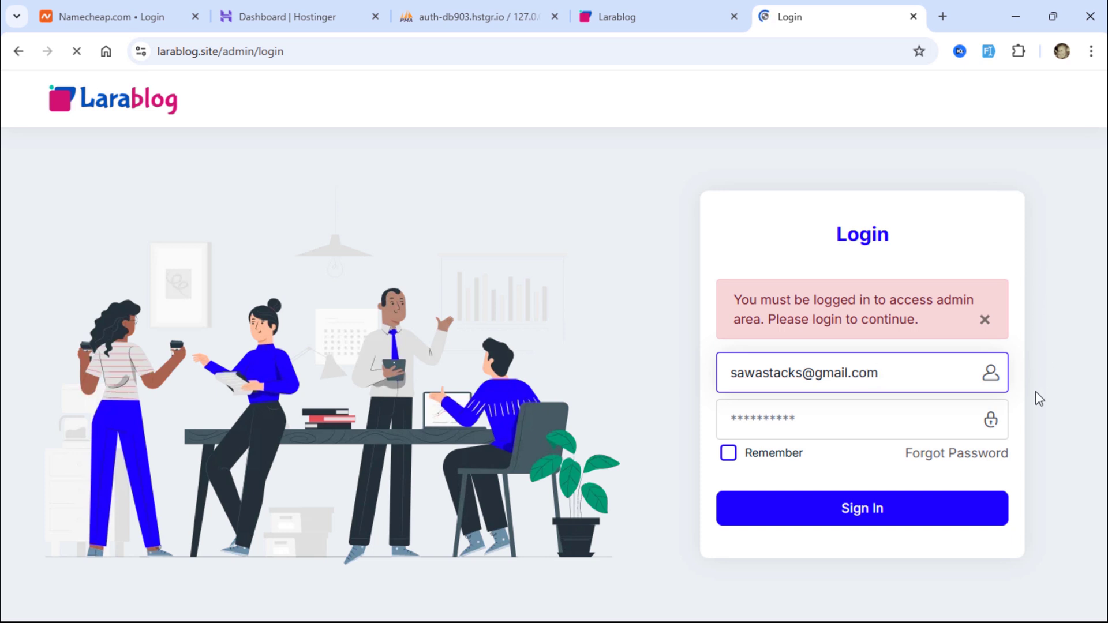
click(888, 507)
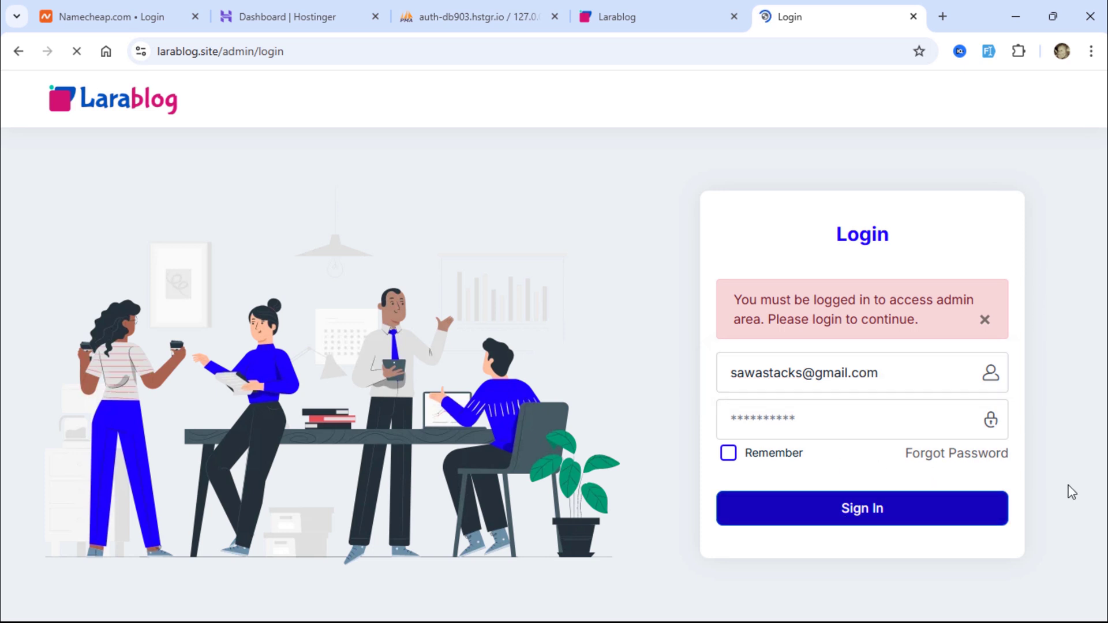
click(837, 373)
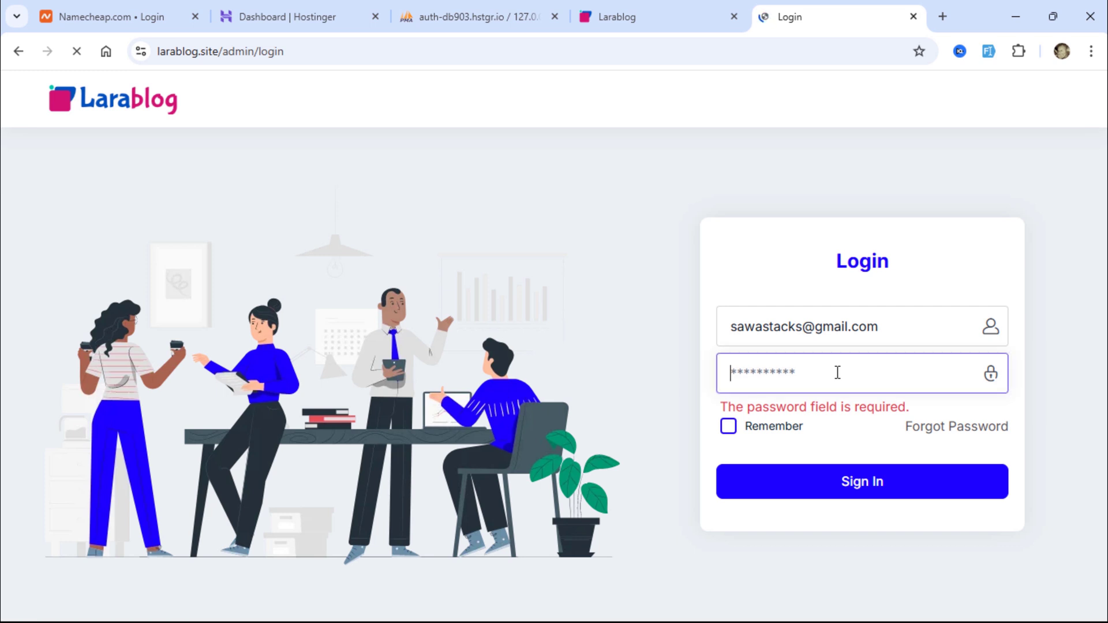
text(••)
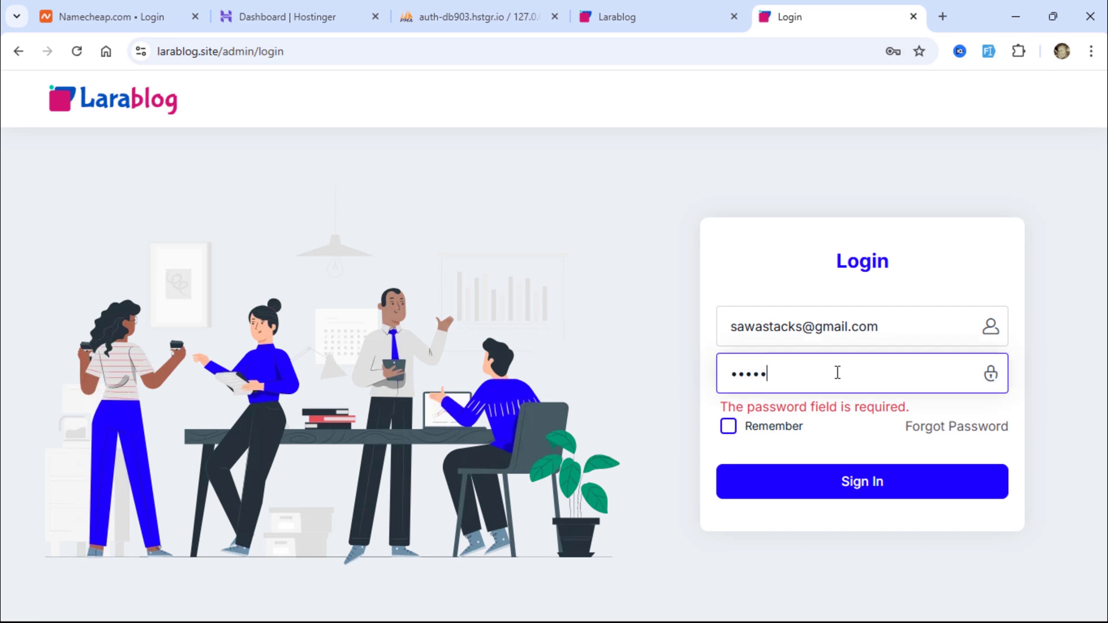
click(864, 492)
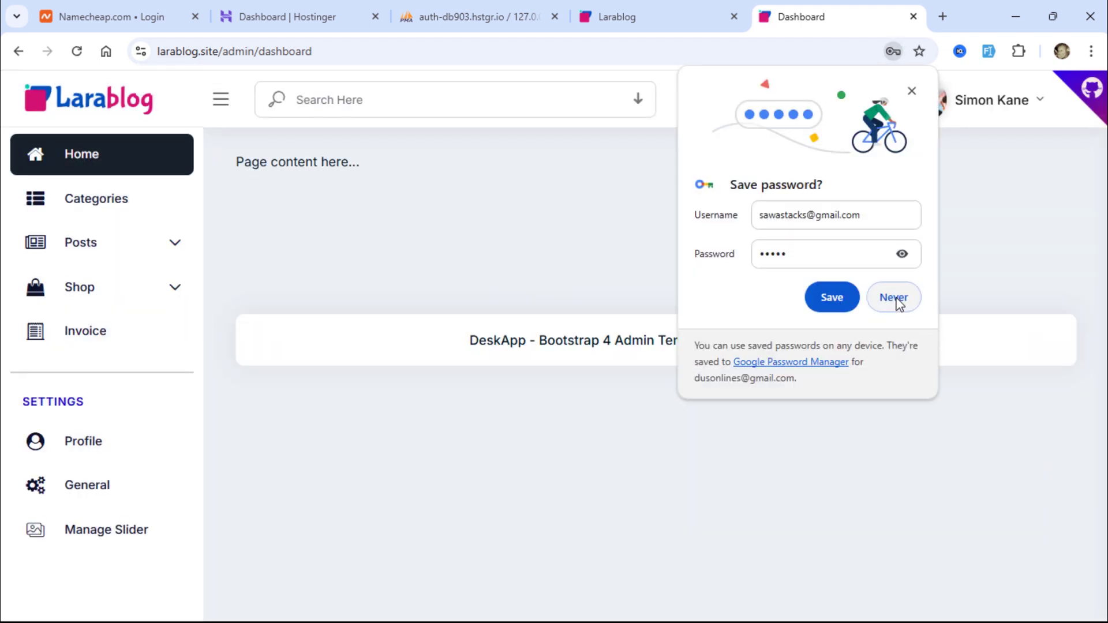
Decline Chrome's password save, then set the profile's new full name and username and save.
click(892, 299)
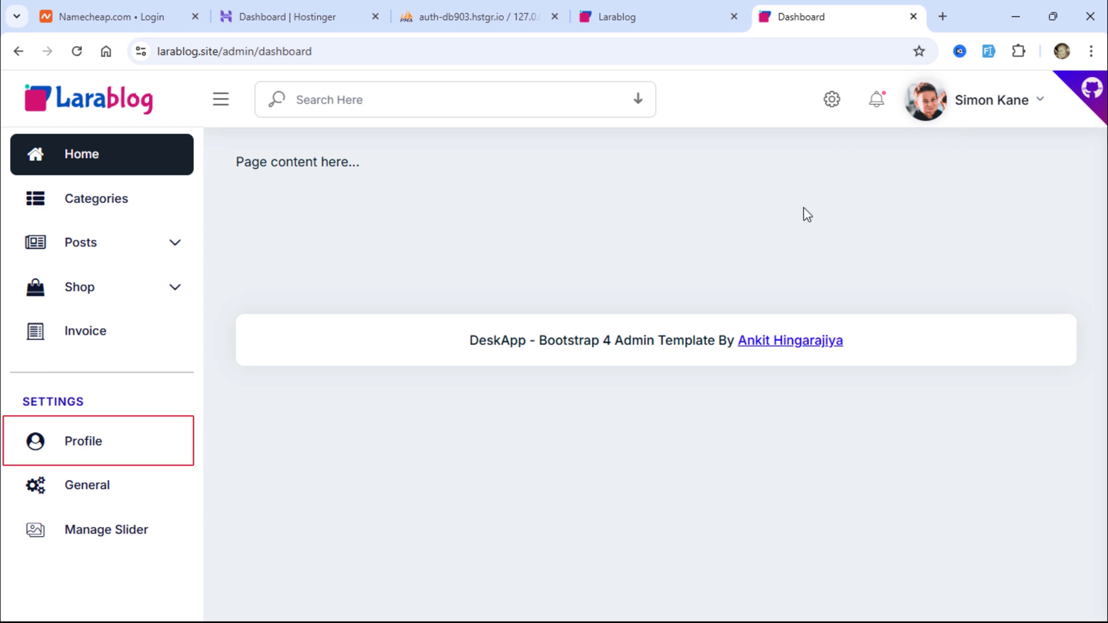
click(73, 449)
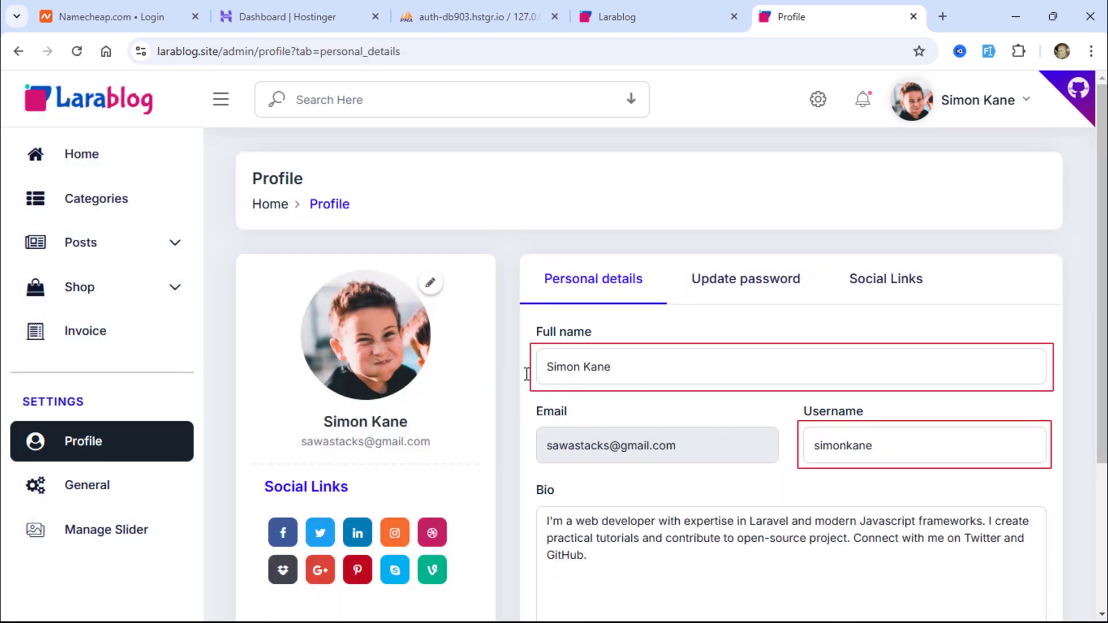
drag(634, 364, 504, 358)
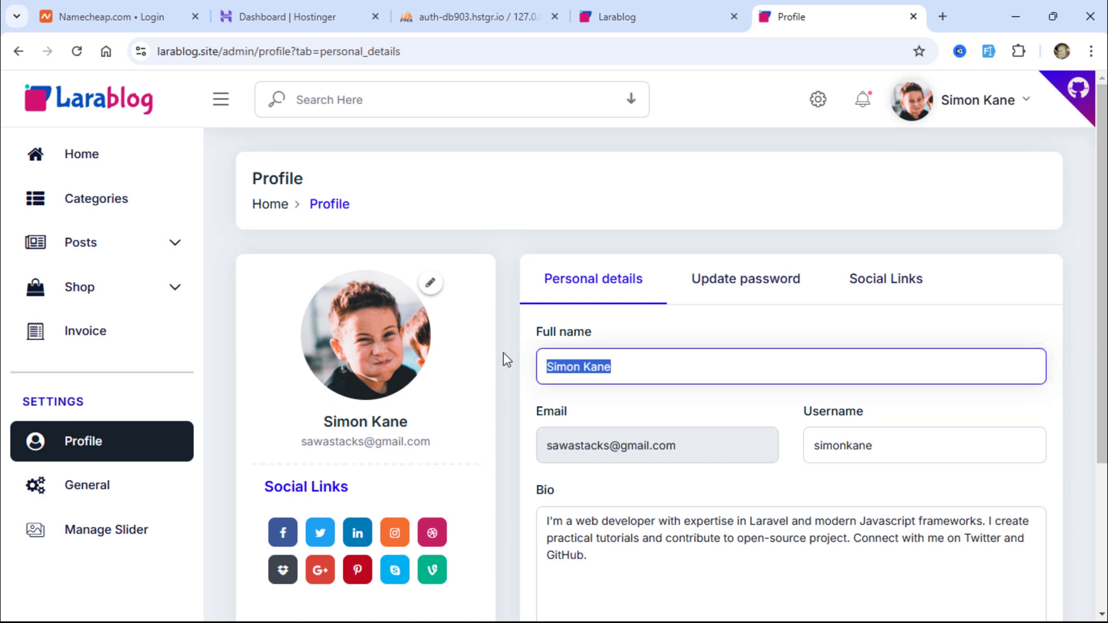
text(Sawa Smith)
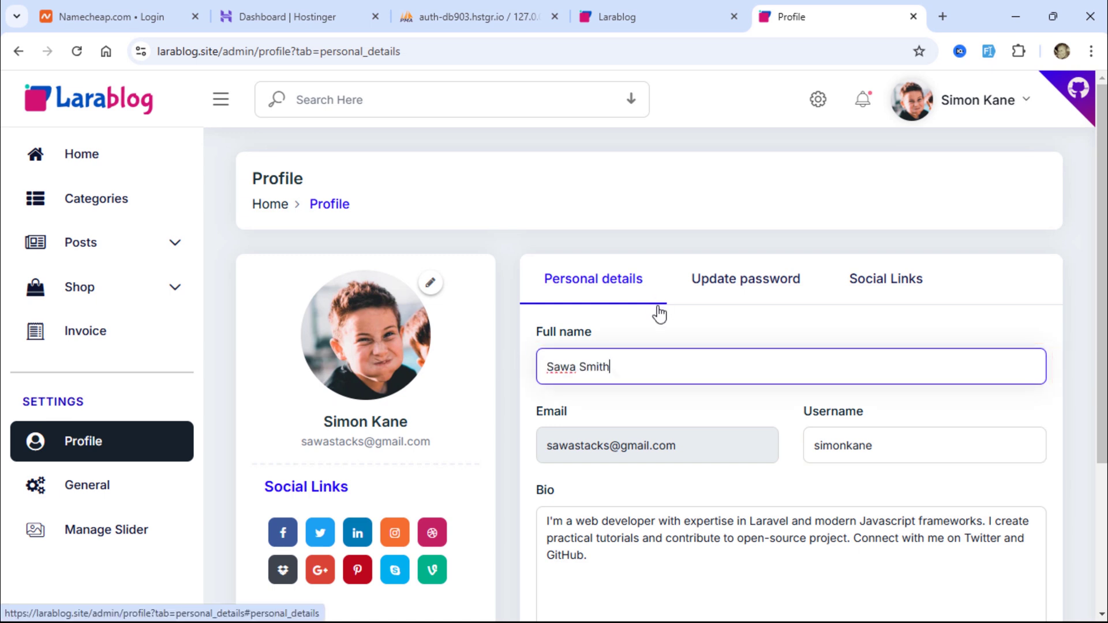
drag(872, 445, 776, 459)
text(s)
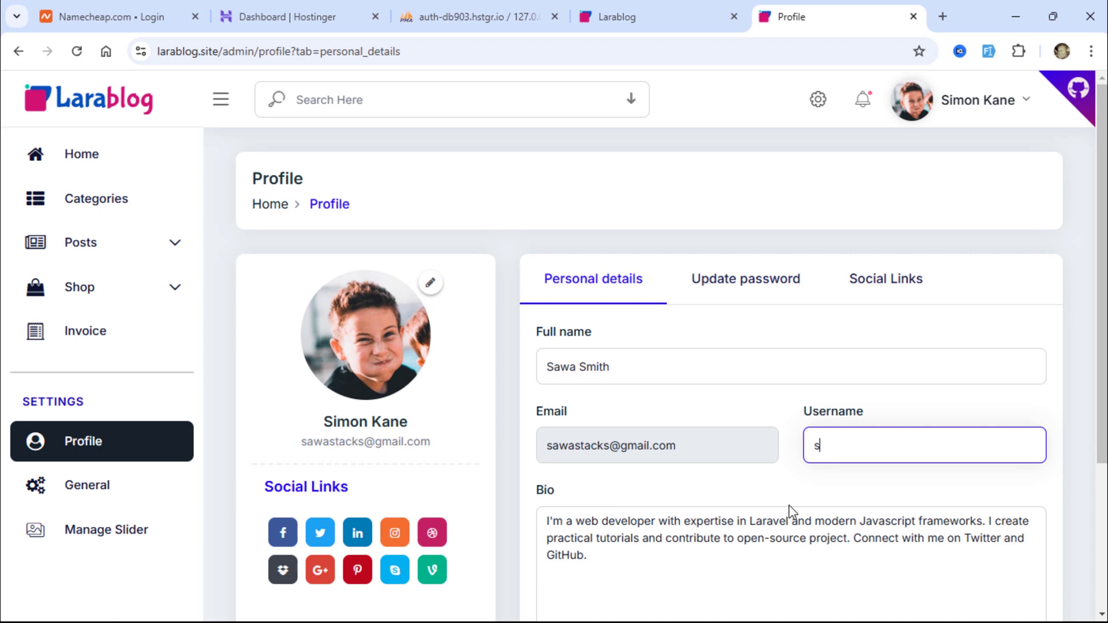
text(awastacks)
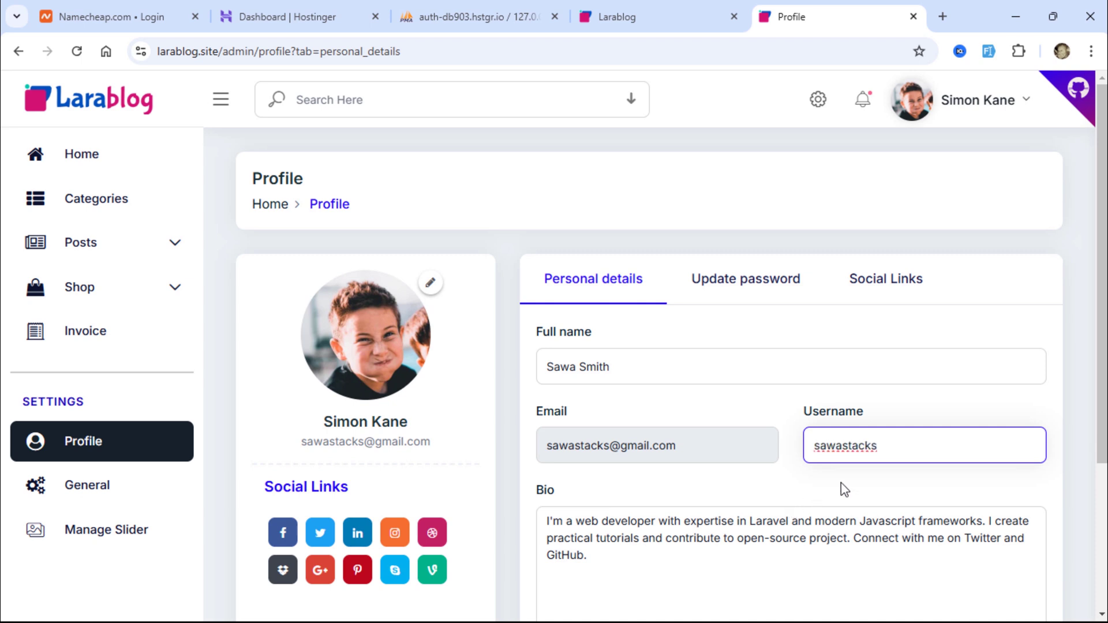
drag(1102, 431, 1102, 506)
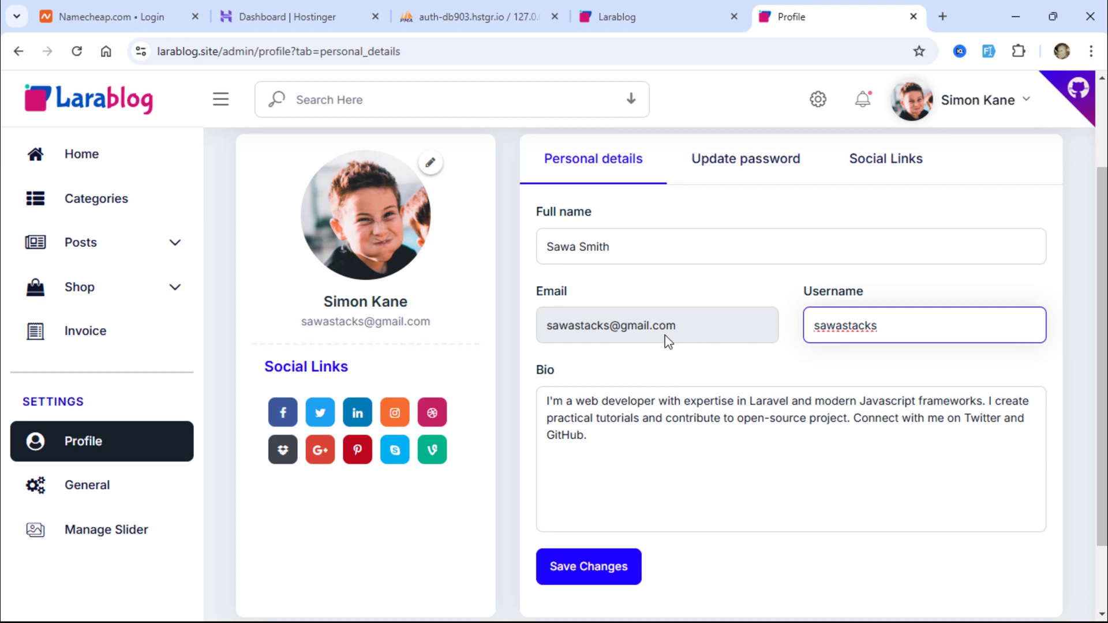
click(591, 571)
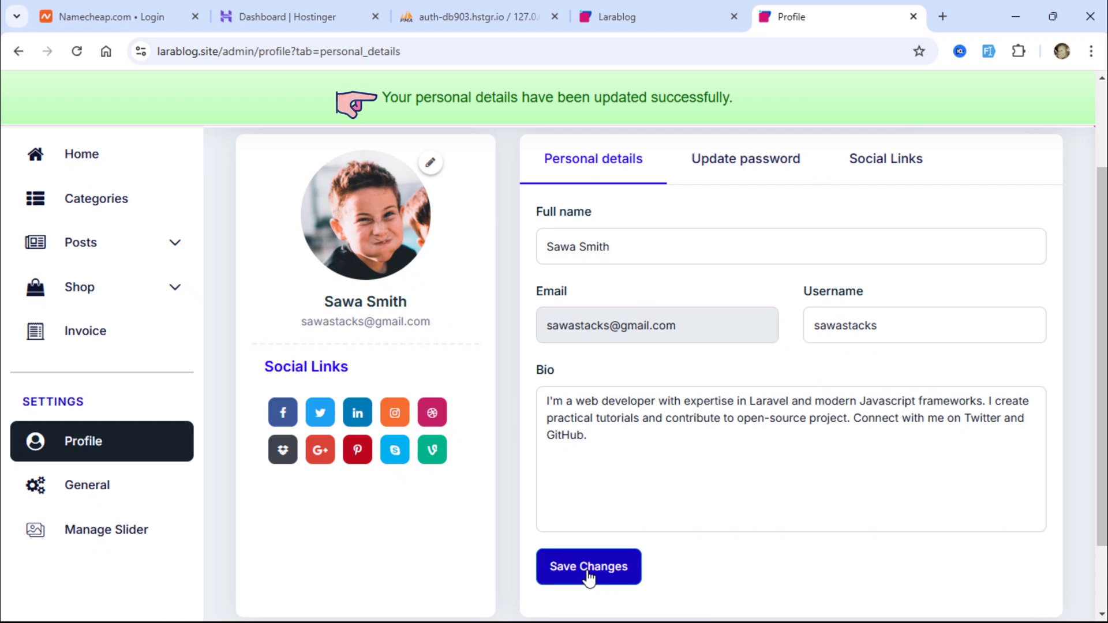
scroll(1087, 441, up, 2)
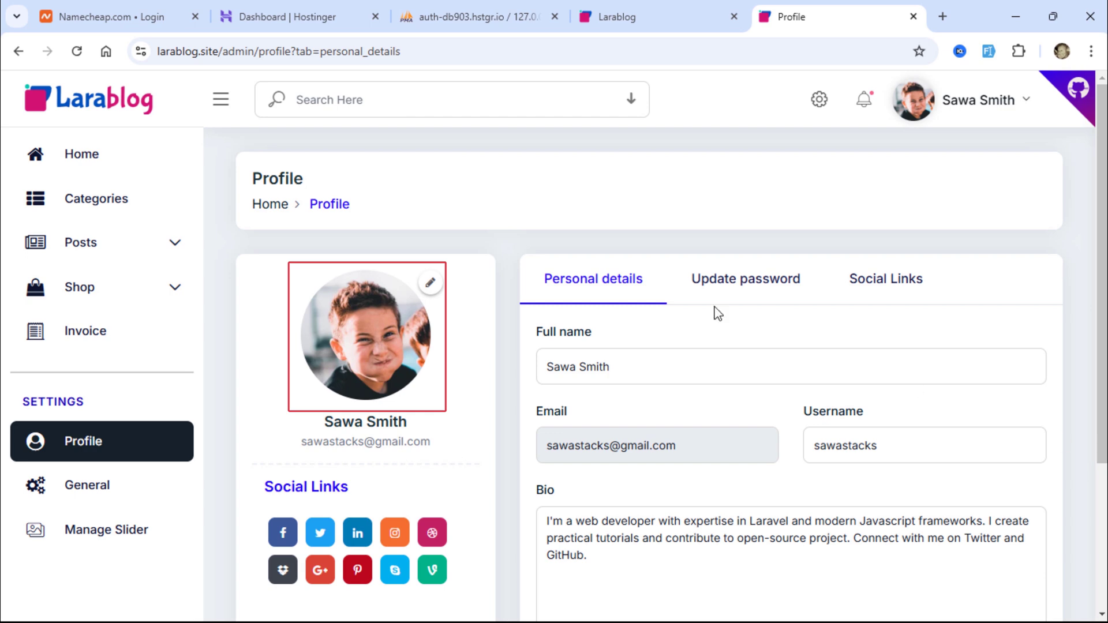
Choose the laughing child photo from the Desktop images folder as the profile picture.
click(430, 283)
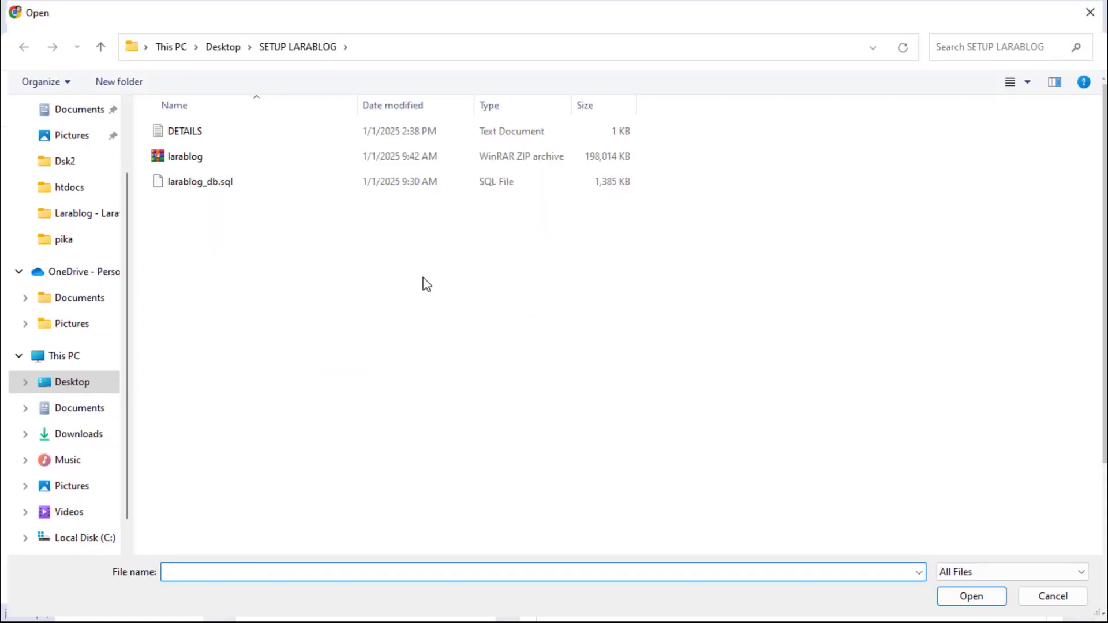
scroll(64, 161, up, 2)
click(78, 145)
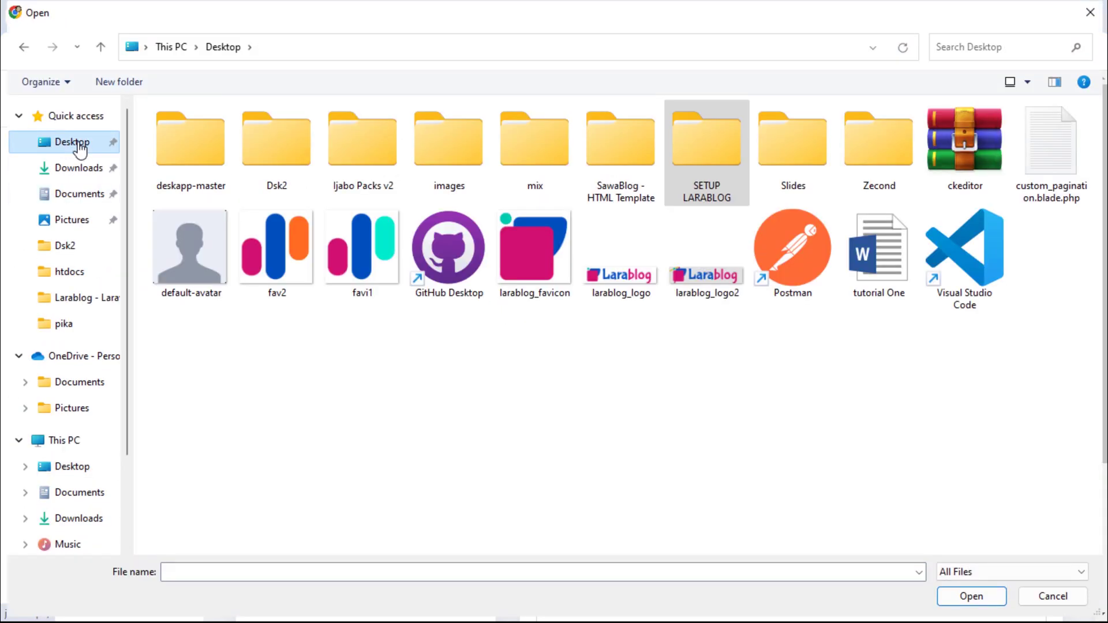
double_click(466, 152)
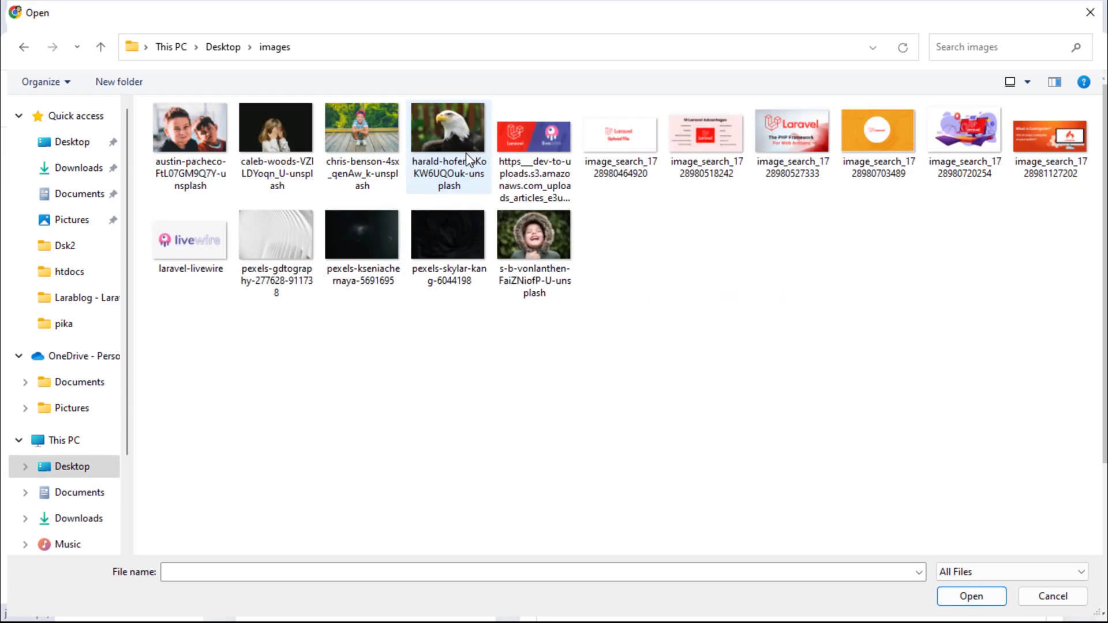
double_click(513, 240)
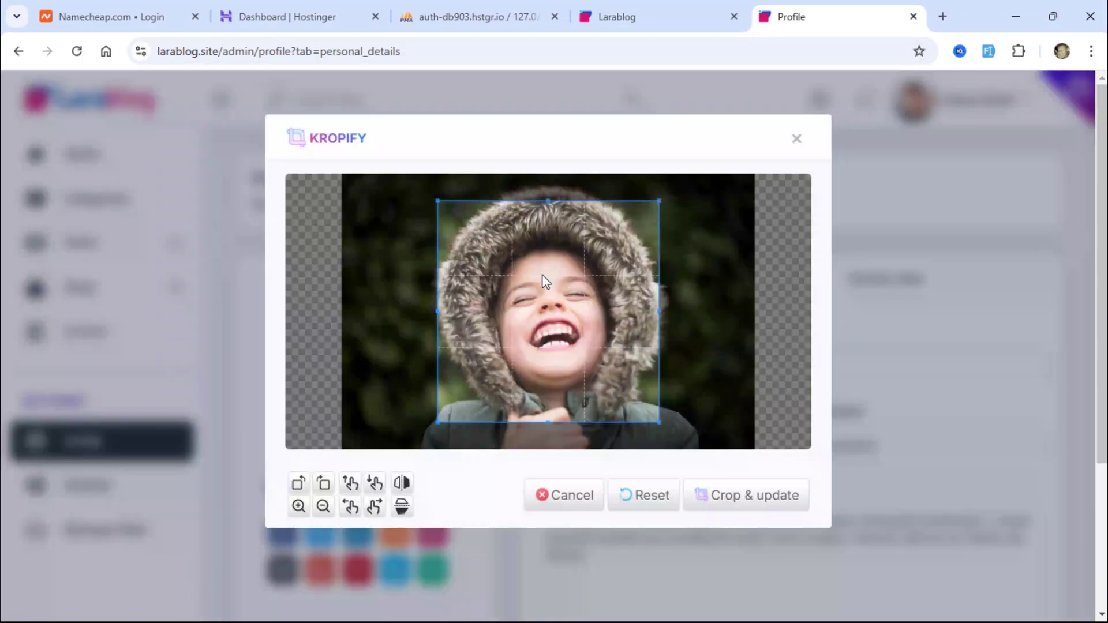
Fit the square crop around the child's face, confirm it, and reload the profile.
drag(546, 284, 533, 257)
drag(647, 394, 675, 452)
drag(566, 361, 566, 358)
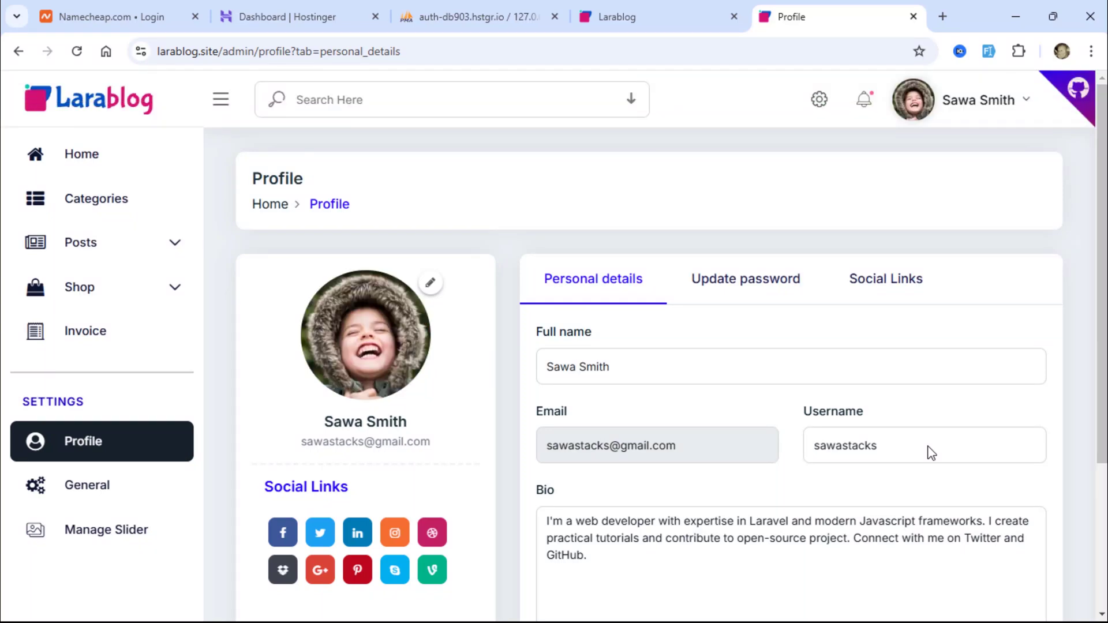
drag(330, 315, 393, 426)
click(77, 51)
In the profile social links, replace the old handle in the Facebook, Instagram and YouTube links.
scroll(488, 391, down, 2)
scroll(487, 392, up, 1)
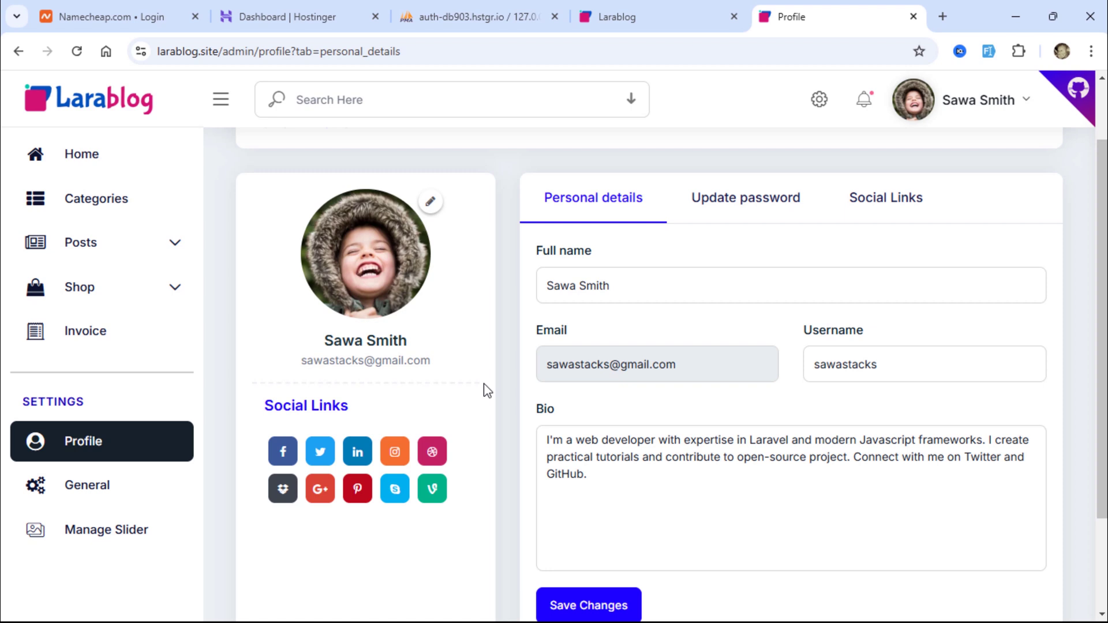
click(893, 209)
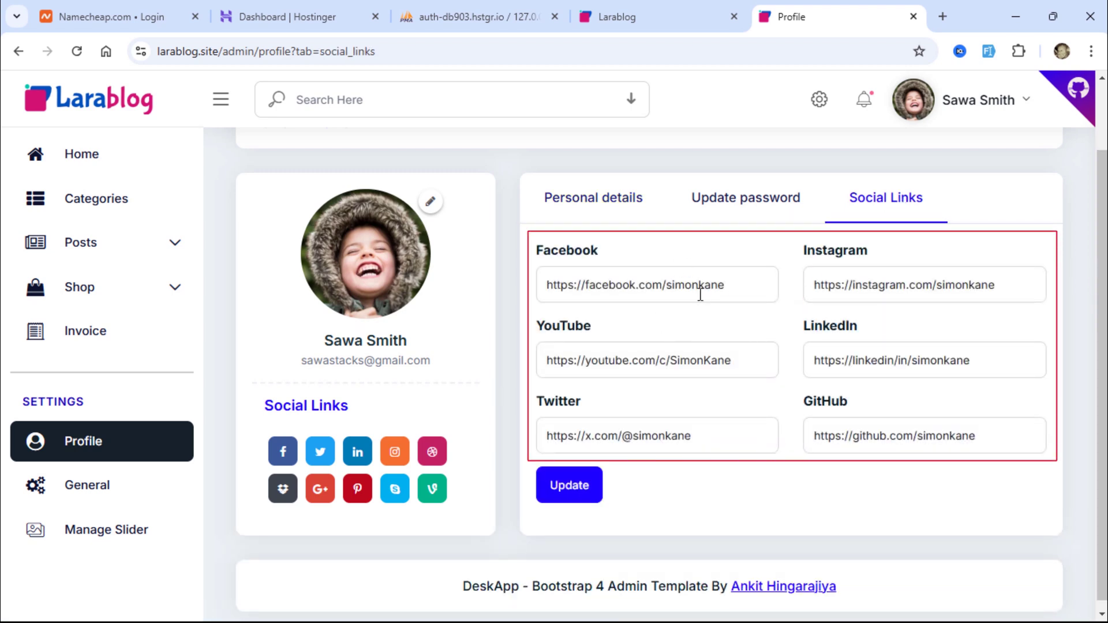
double_click(705, 294)
text(sawastacks)
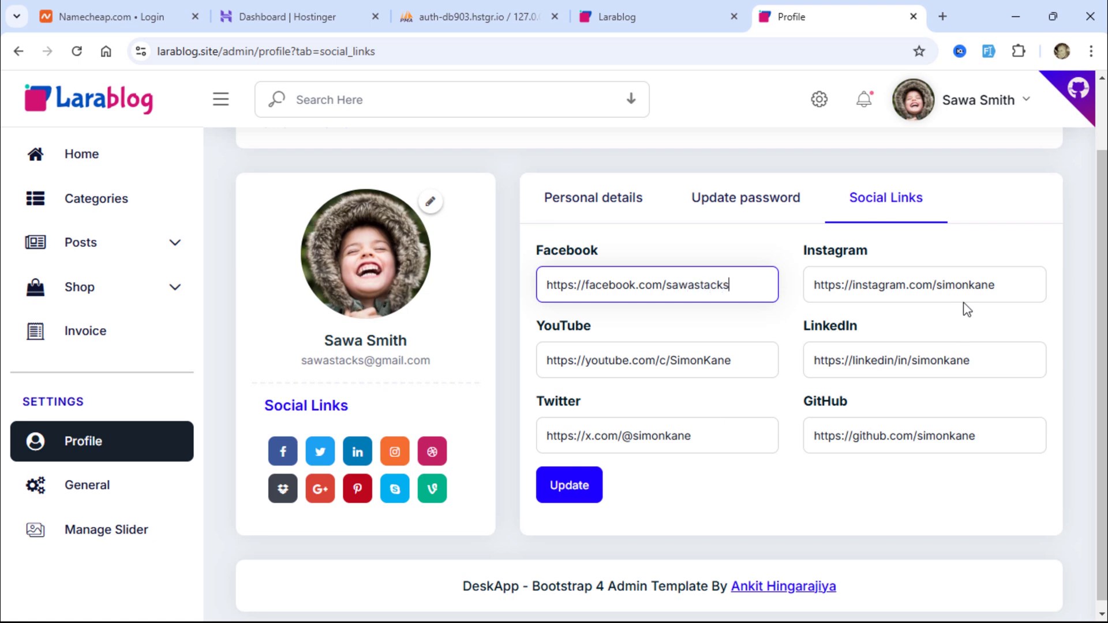
double_click(967, 284)
text(sawastacks)
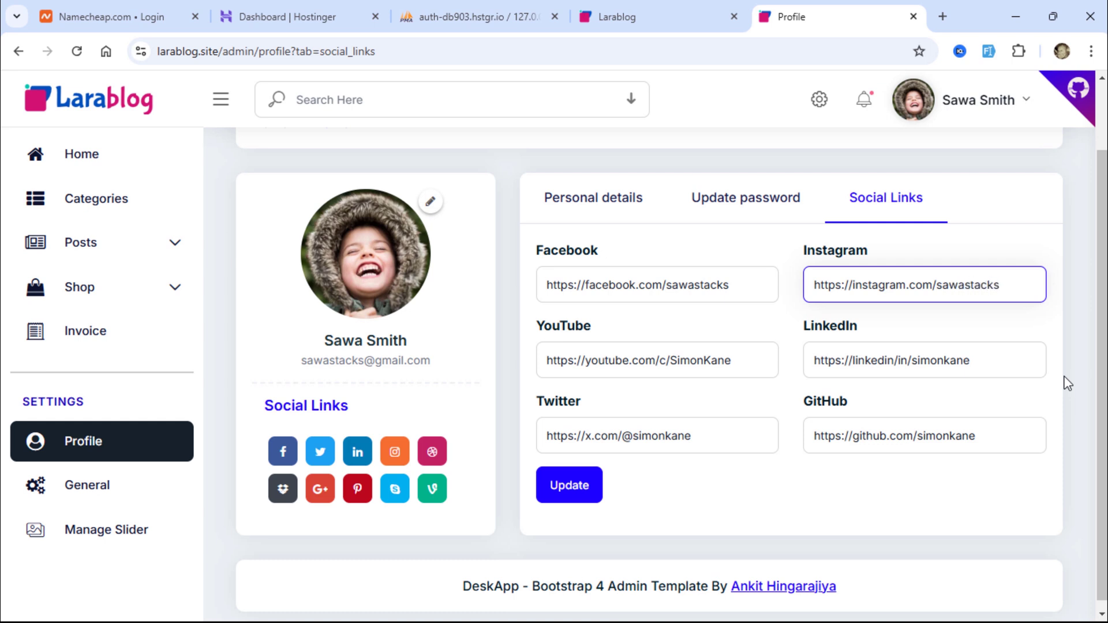
double_click(695, 360)
text(s)
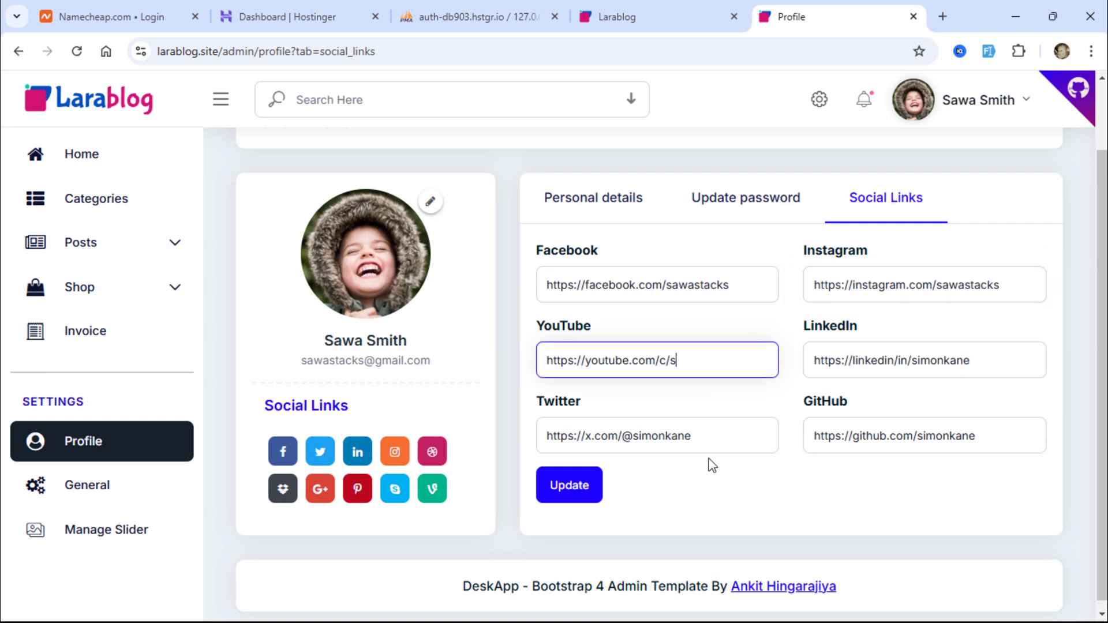
text(awastacks)
Update the Twitter, LinkedIn (adding .com) and GitHub handles, then save the social links.
double_click(673, 436)
text(sa)
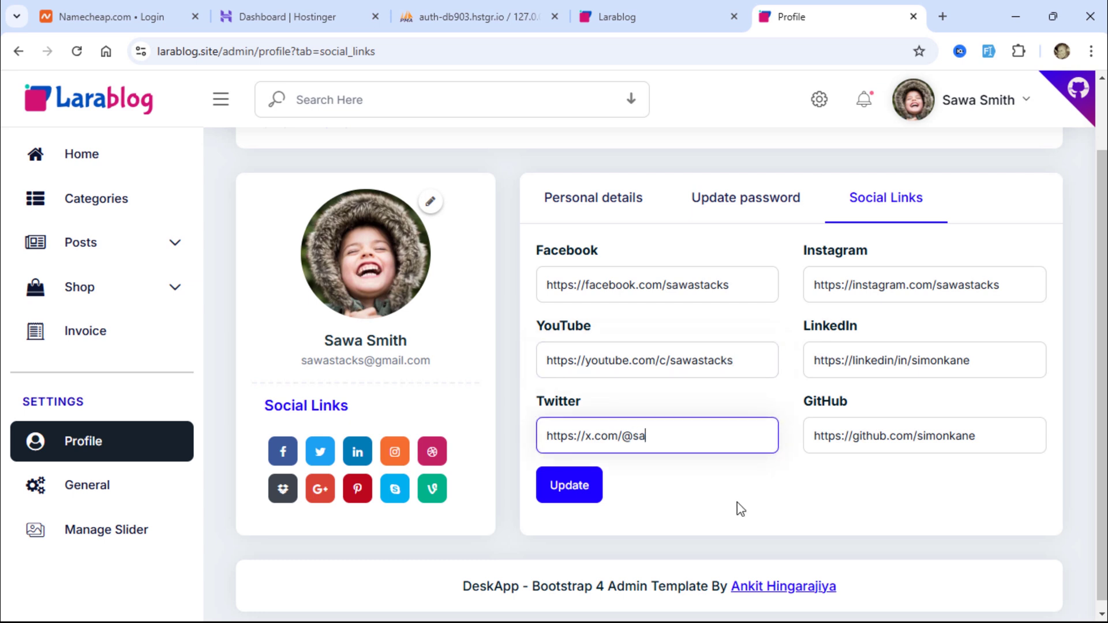
text(wastacks)
click(895, 360)
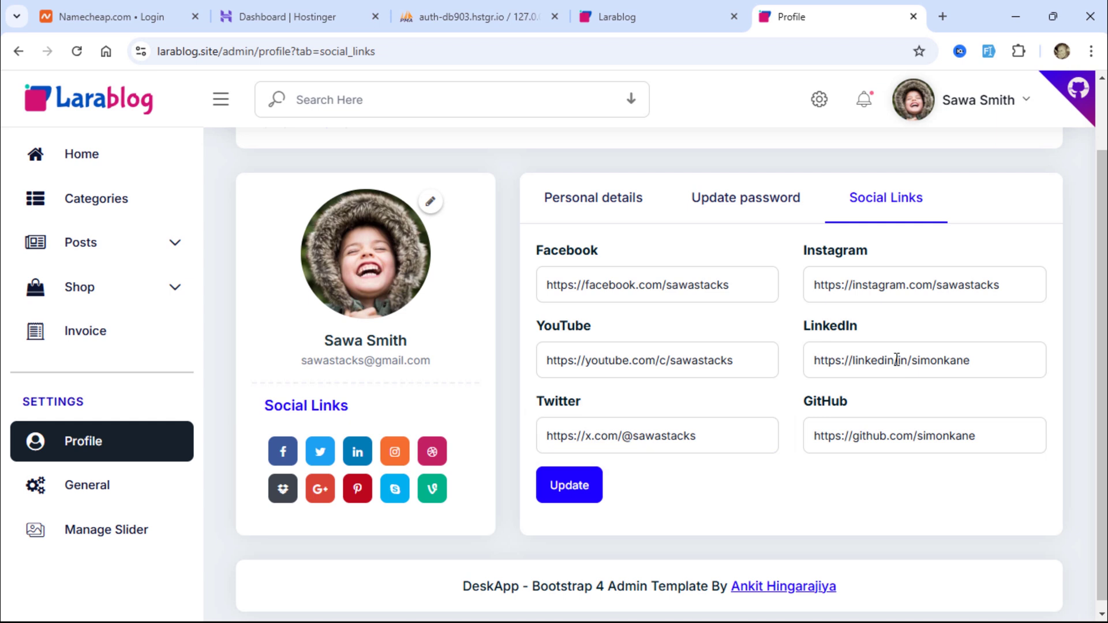
text(.com)
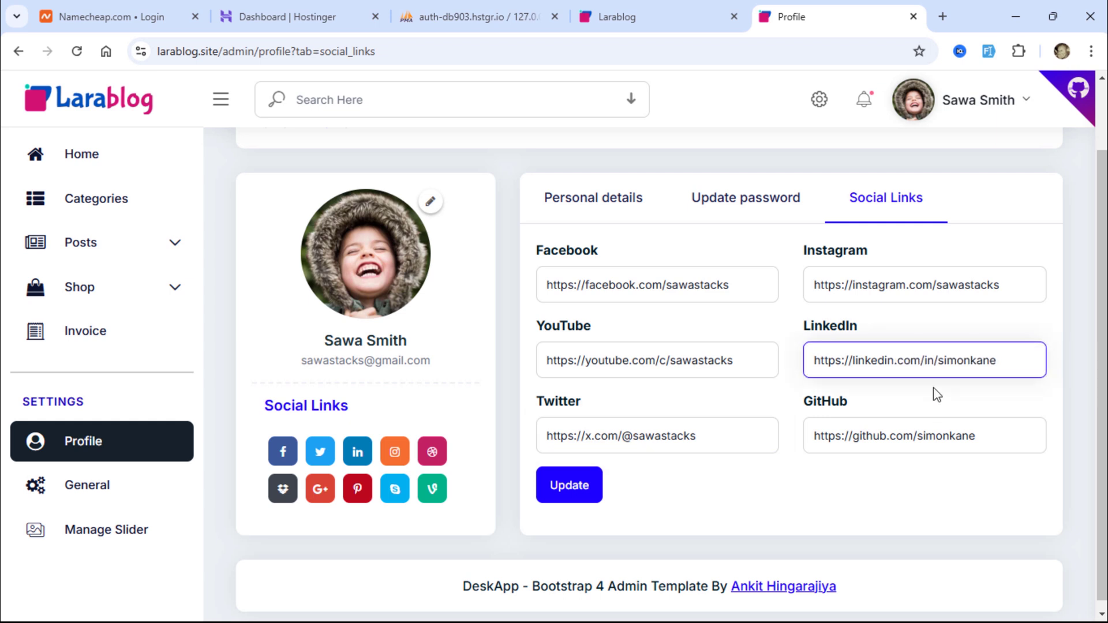
double_click(961, 360)
key(BackSpace)
text(sawastacks)
double_click(962, 436)
text(s)
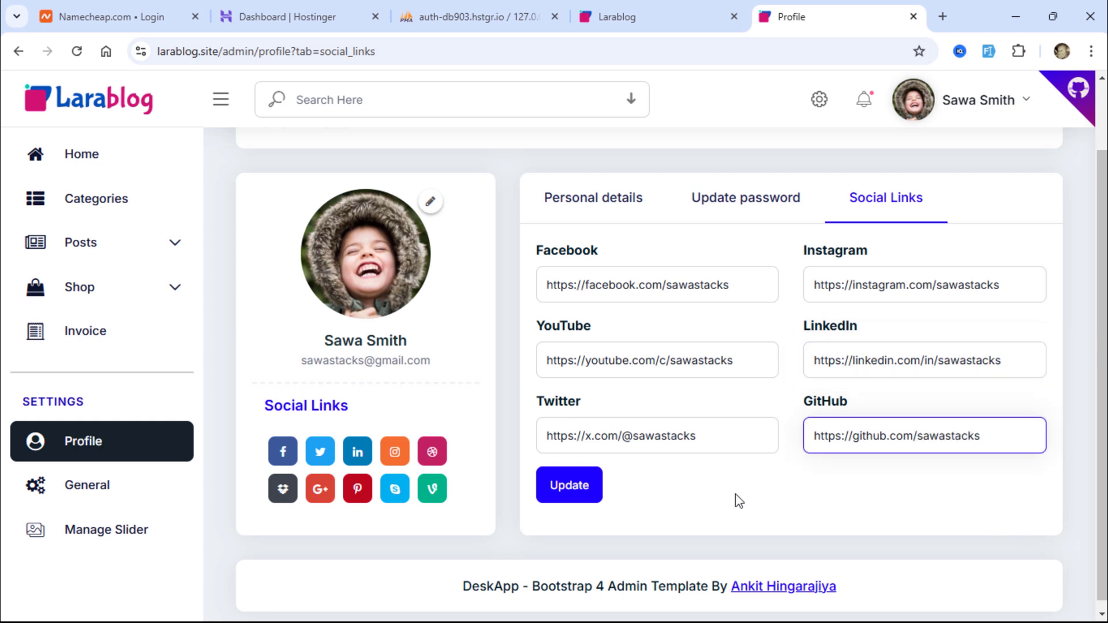
click(551, 492)
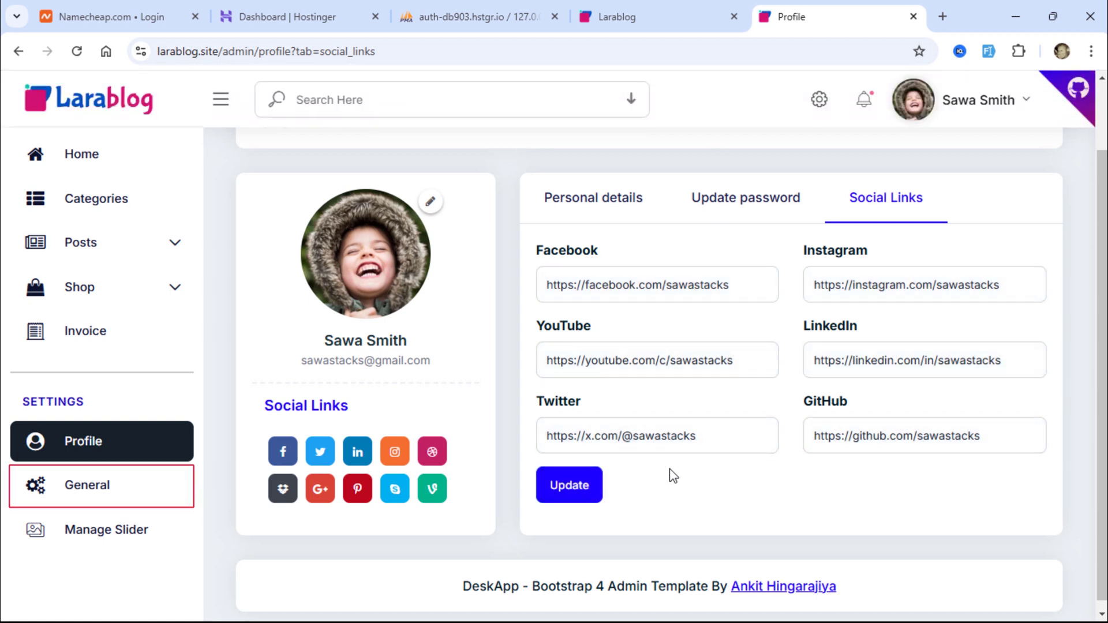
Open General settings, select the site email, and copy the mail username from DETAILS.txt.
click(85, 495)
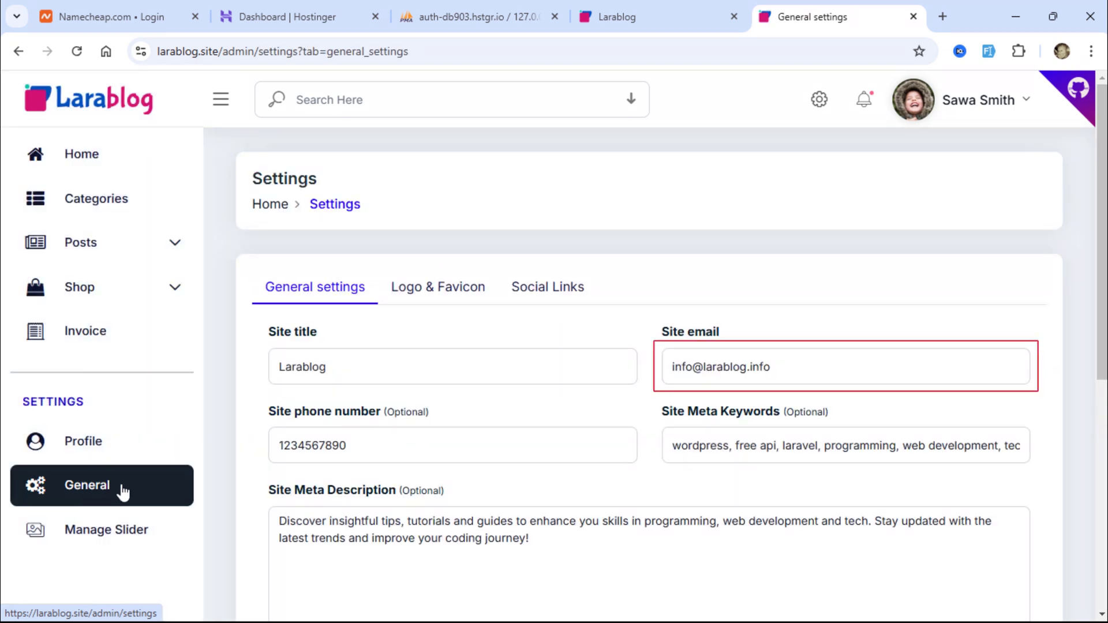
drag(821, 367, 646, 372)
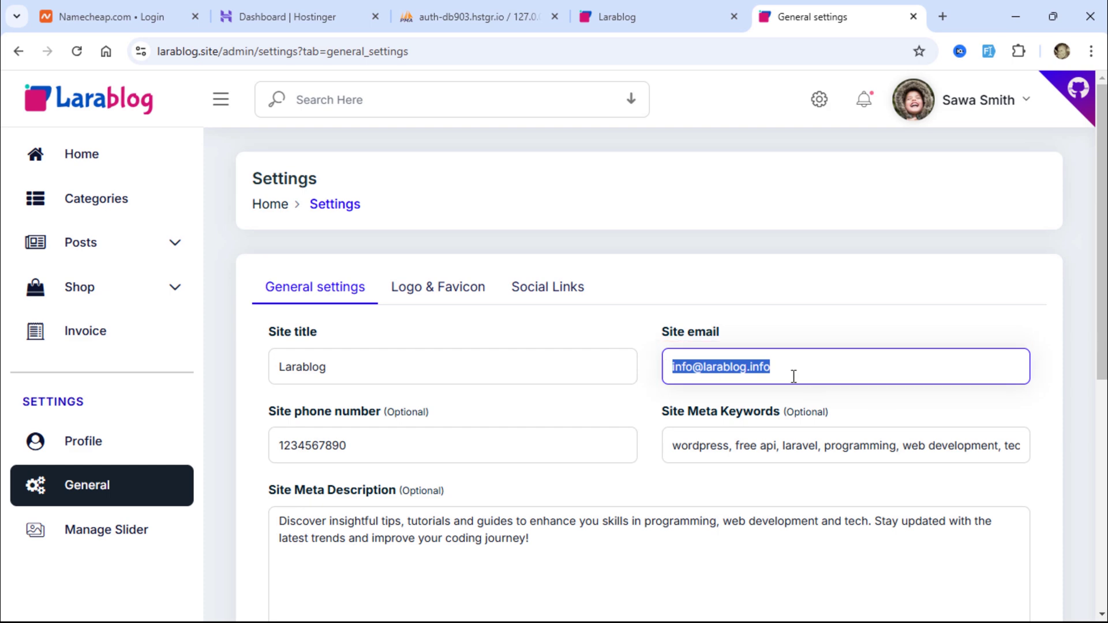
click(1017, 14)
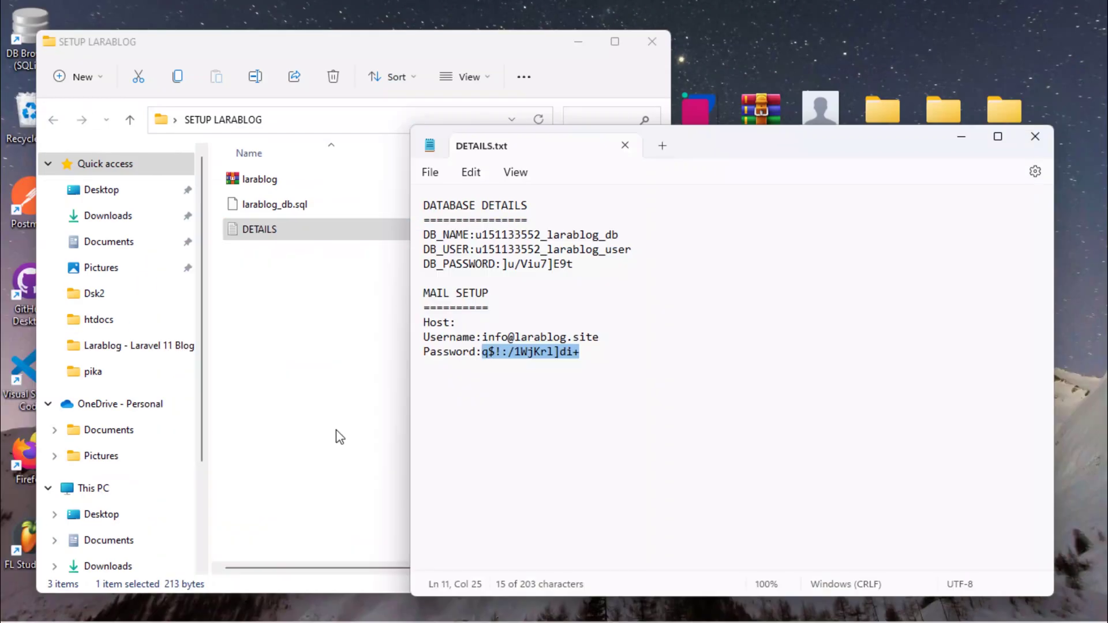
drag(483, 338, 596, 343)
right_click(589, 340)
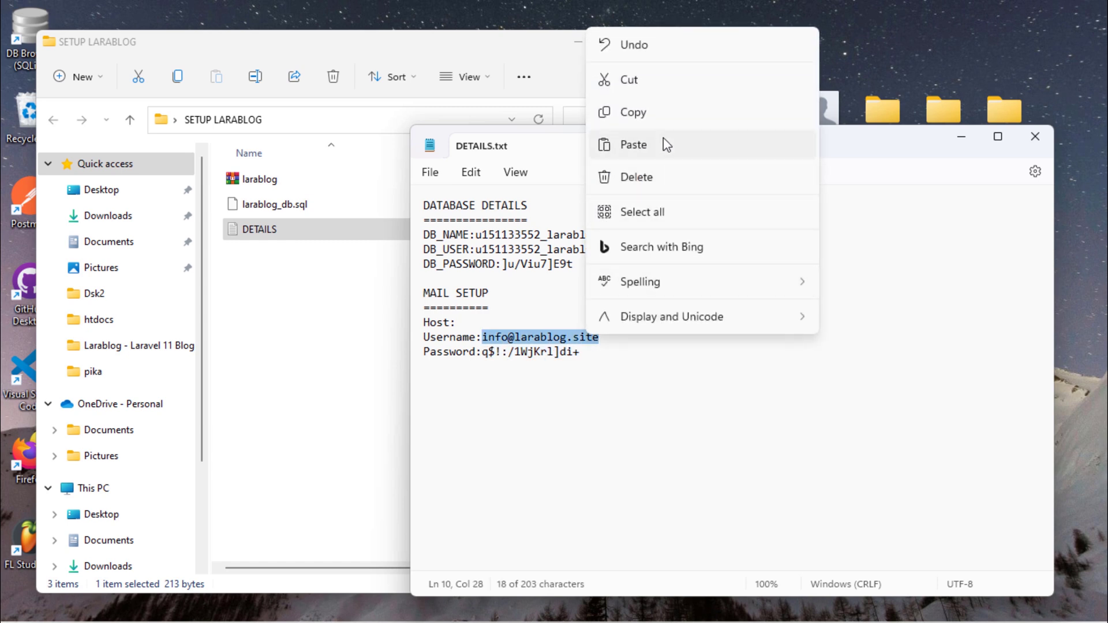
click(663, 121)
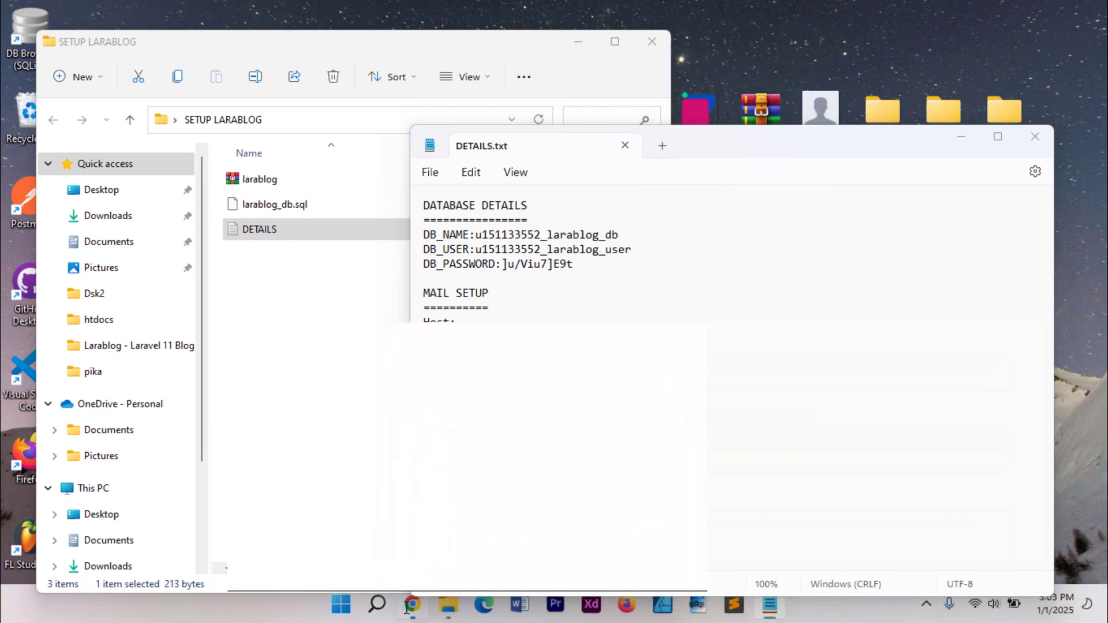
click(412, 604)
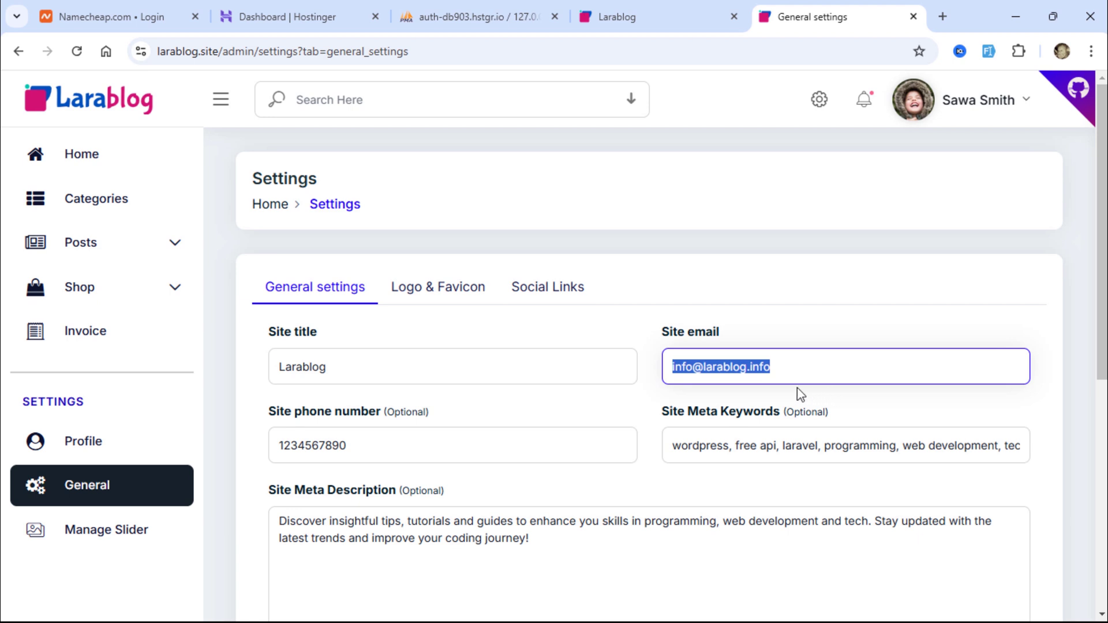
Replace the site email with the pasted mail setup address and save the general settings.
key(BackSpace)
right_click(789, 371)
click(851, 164)
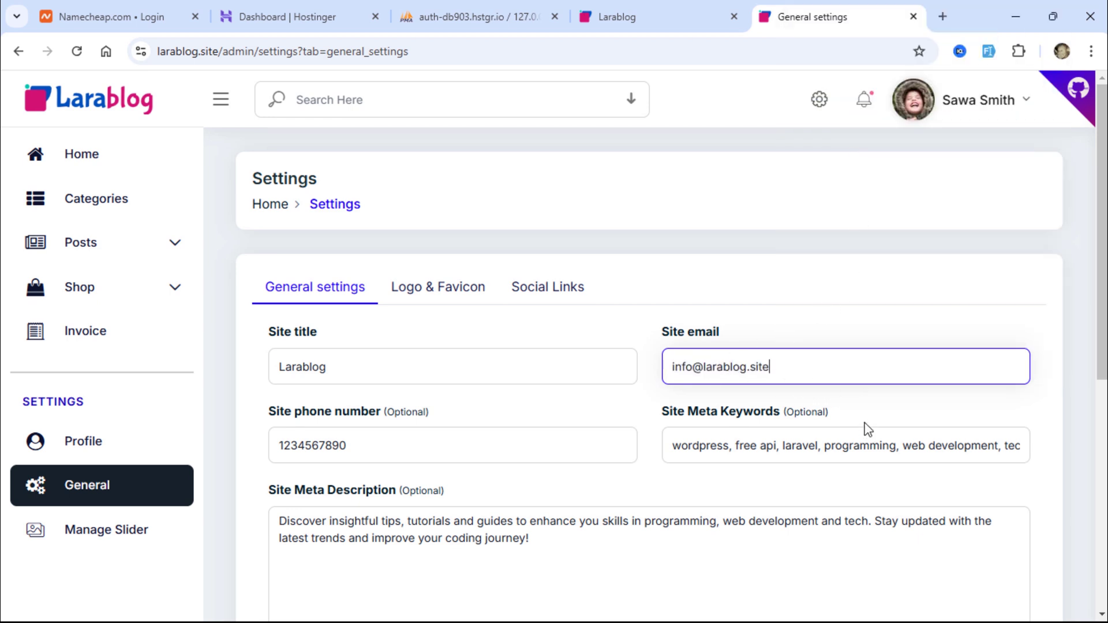
scroll(863, 428, down, 4)
click(337, 455)
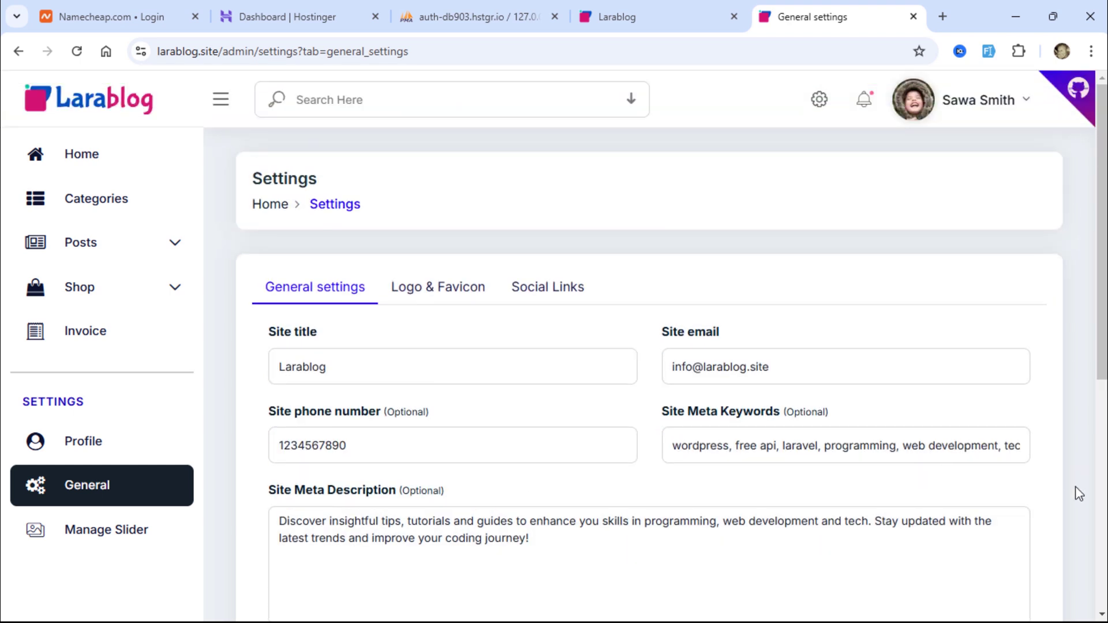
Swap larablog for the admin's username in the Facebook, LinkedIn, Instagram and Twitter (X) links, save, and reload.
click(559, 301)
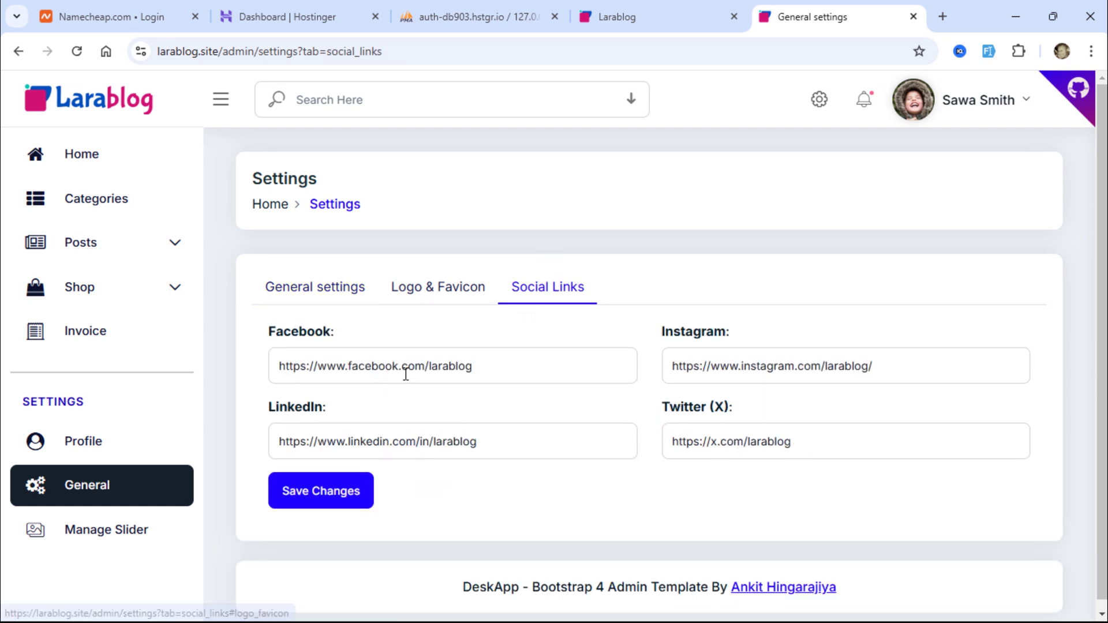
double_click(449, 365)
text(sawastacks)
double_click(464, 441)
text(s)
text(awastac)
double_click(841, 370)
text(sawastac)
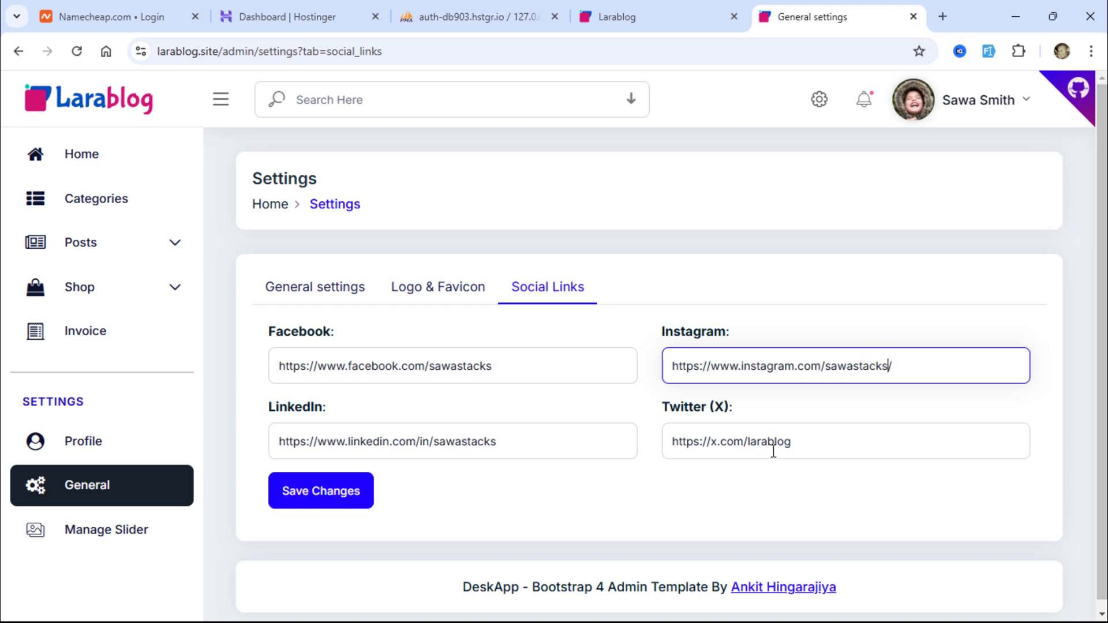
double_click(773, 442)
text(sawastacks)
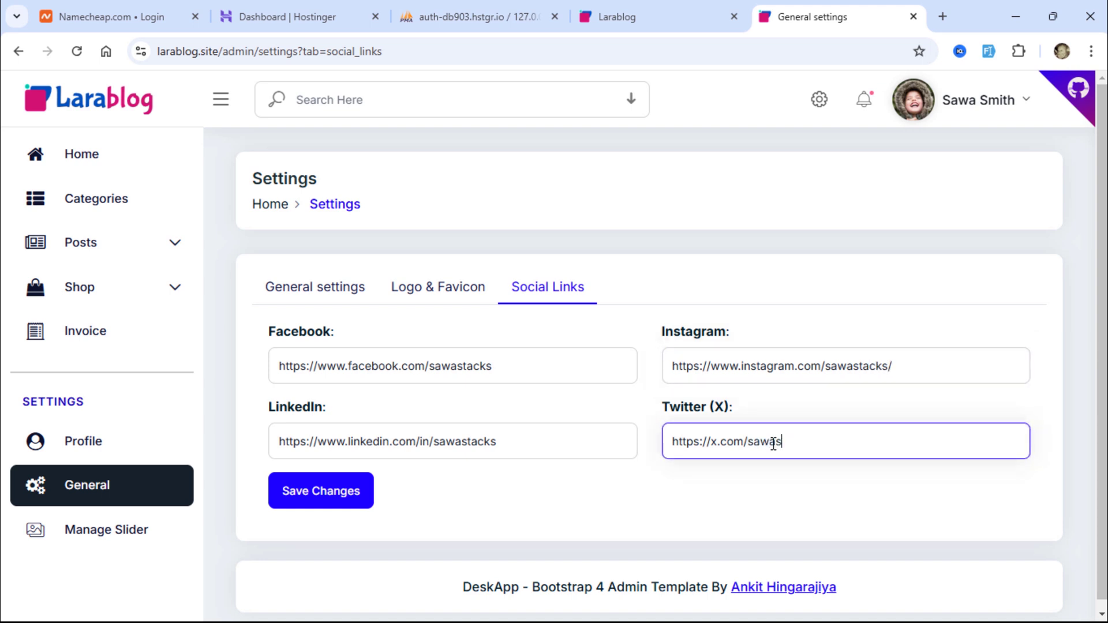
click(327, 494)
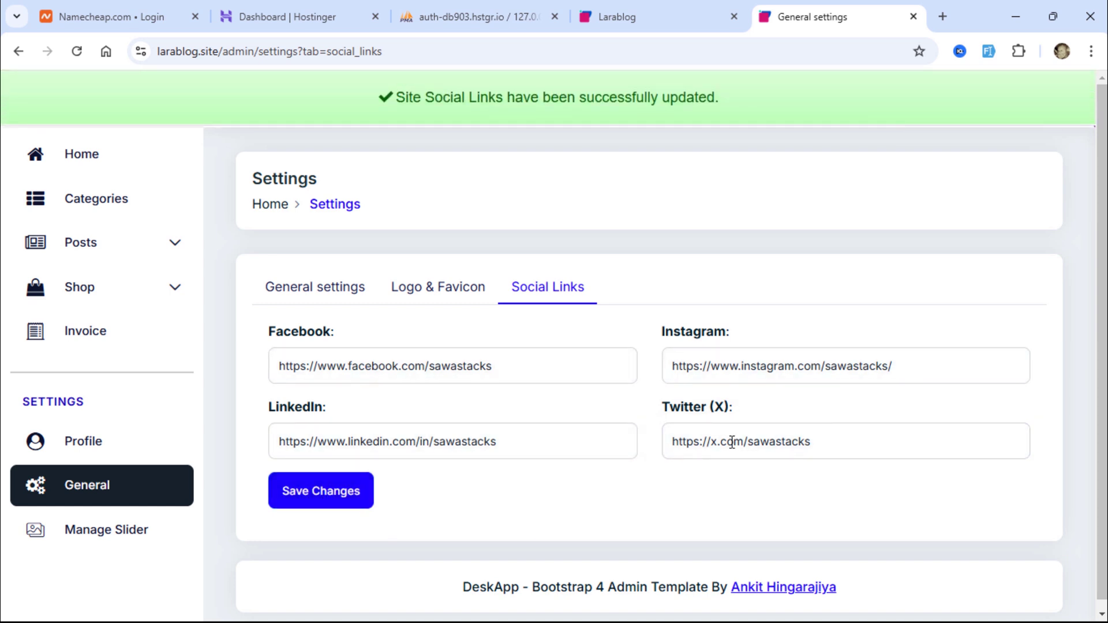
key(F5)
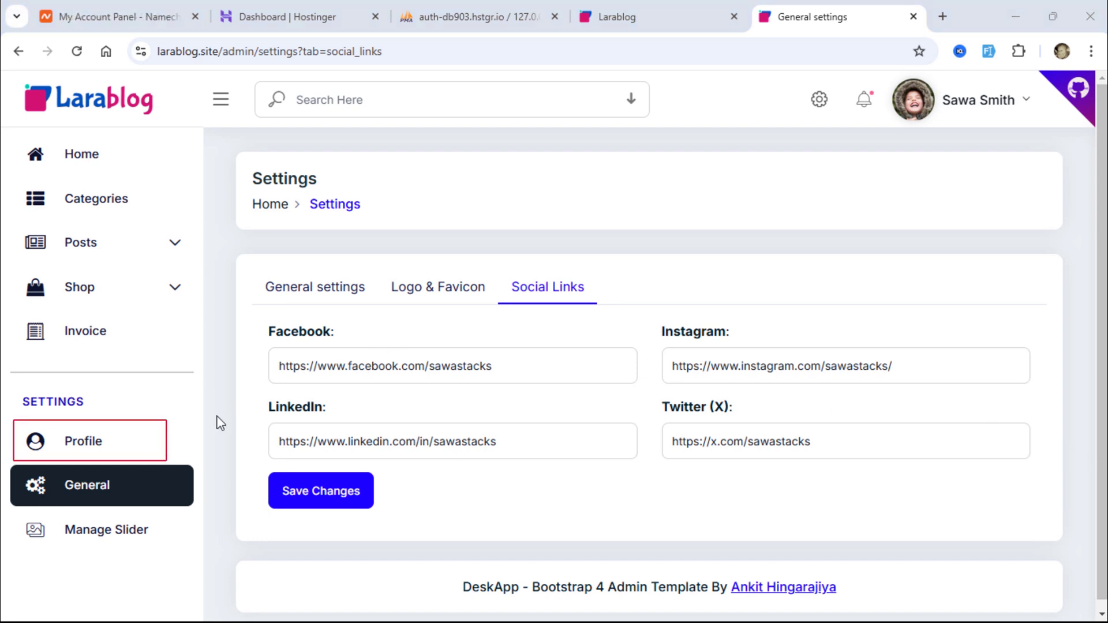
Show the Update password section on the admin profile page.
click(72, 454)
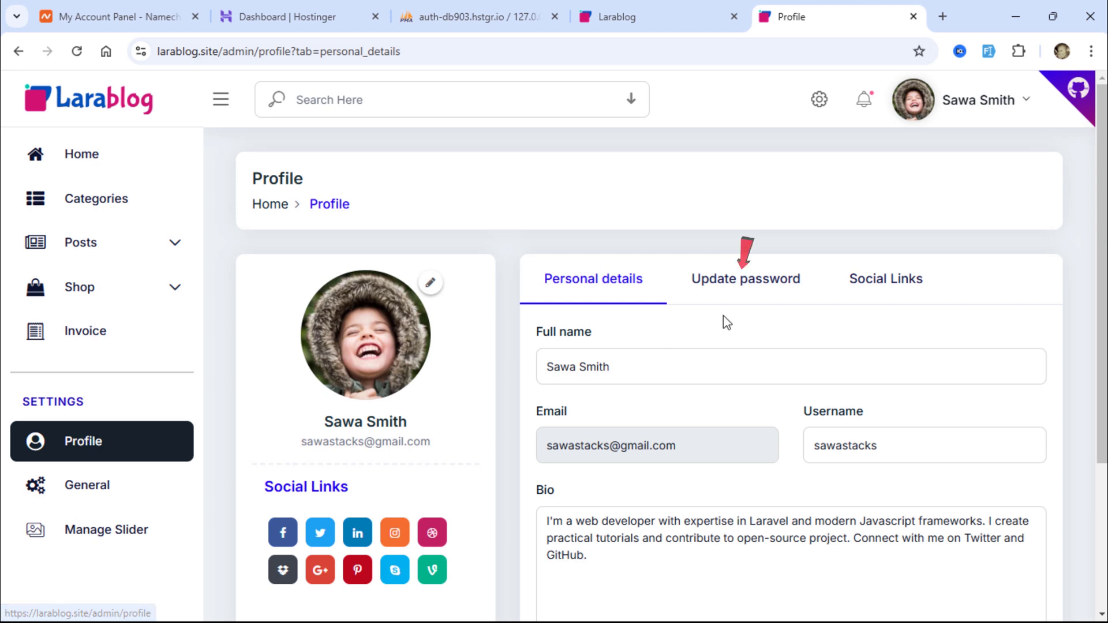
click(766, 290)
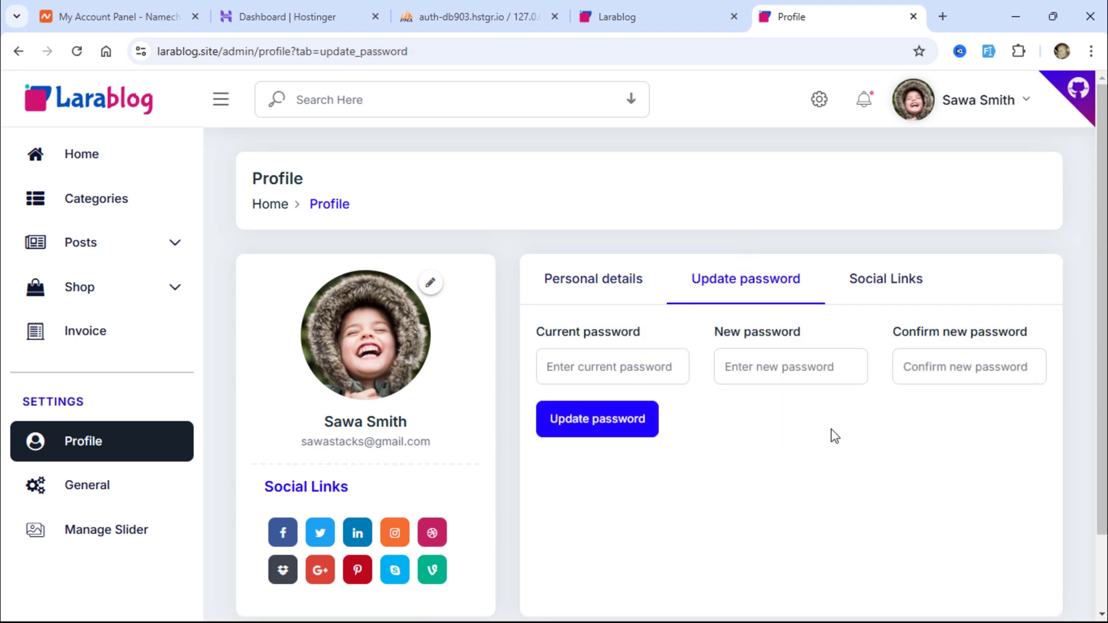
click(944, 16)
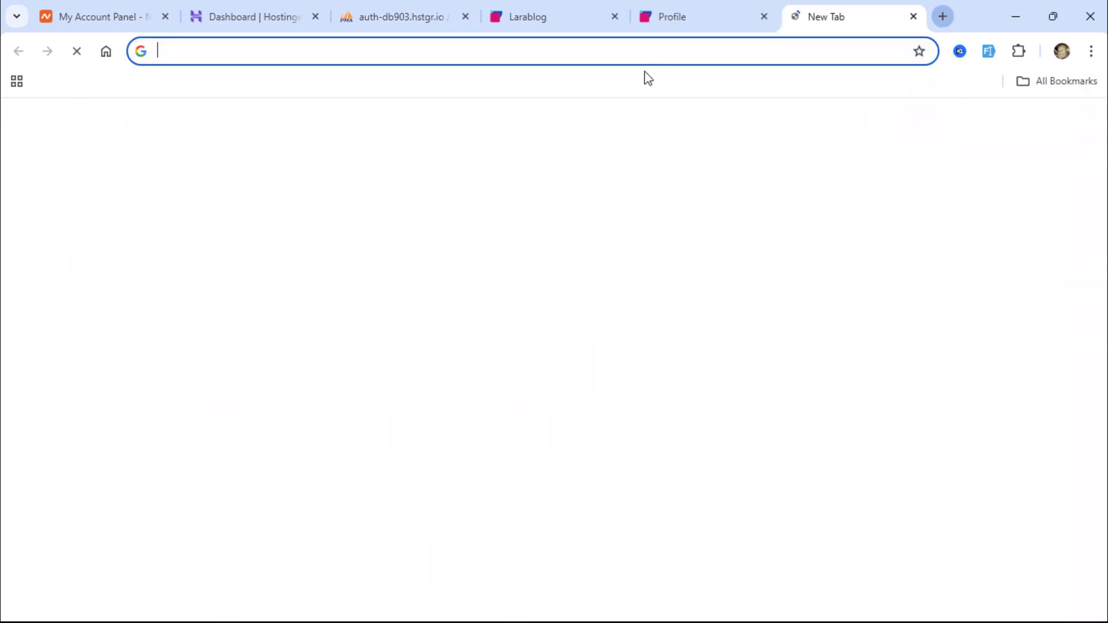
Open gmail.com, switch to the blog admin account's inbox, and close the other account's tab.
text(gmail.com)
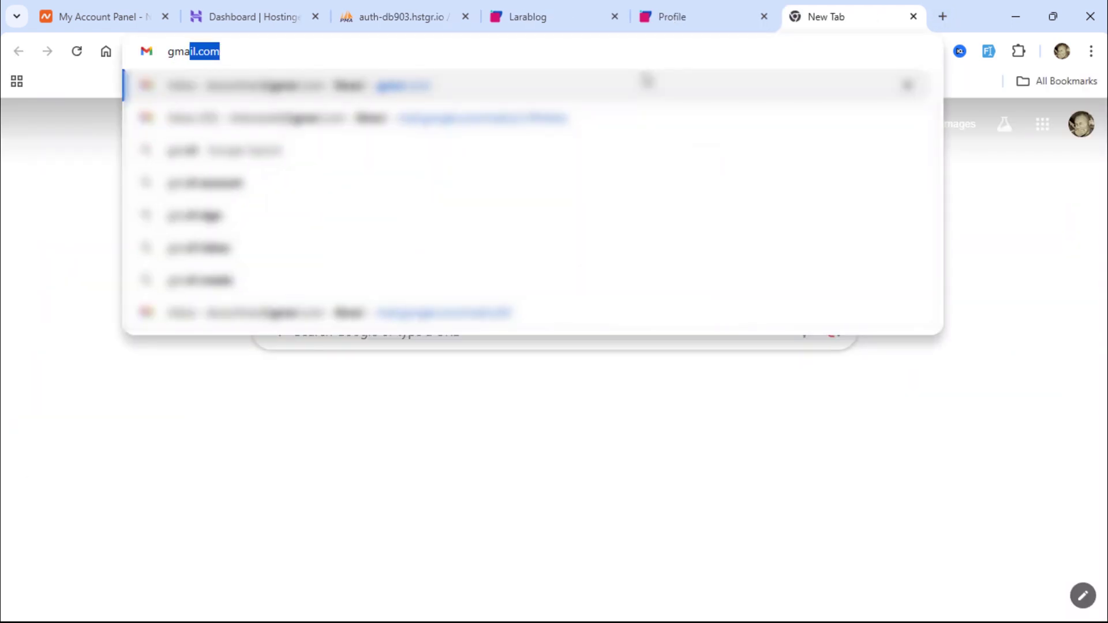
key(Return)
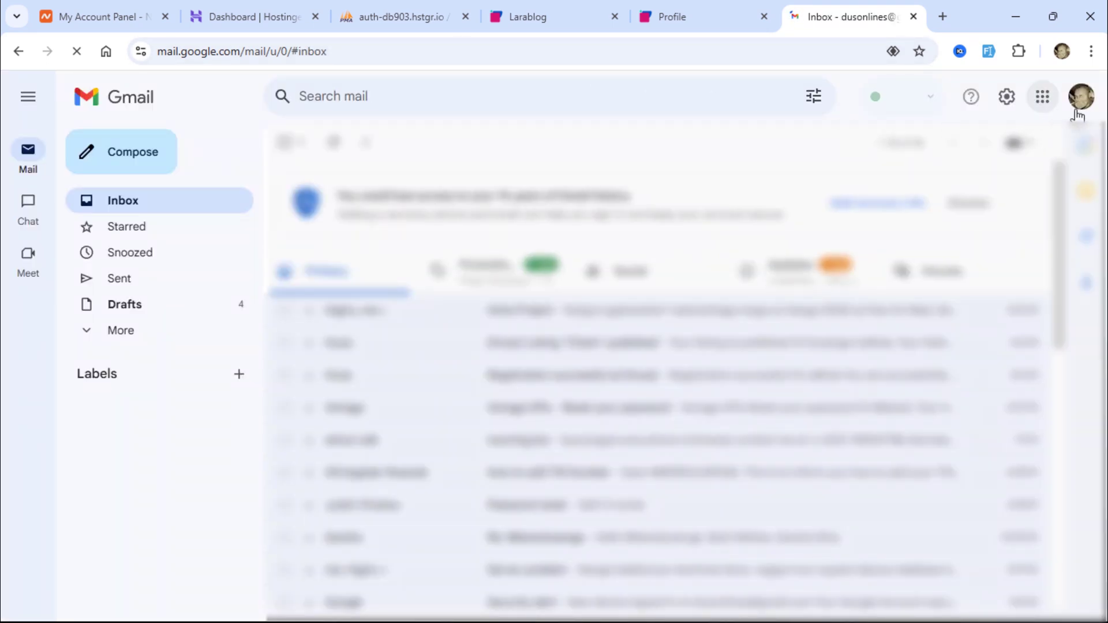
click(1081, 96)
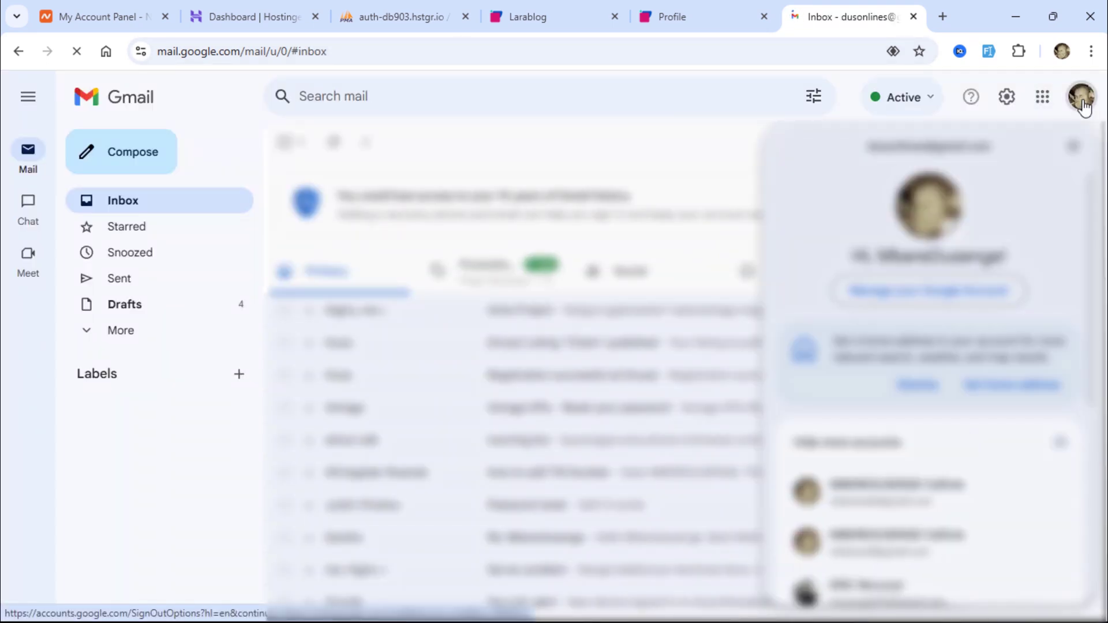
scroll(1060, 350, down, 5)
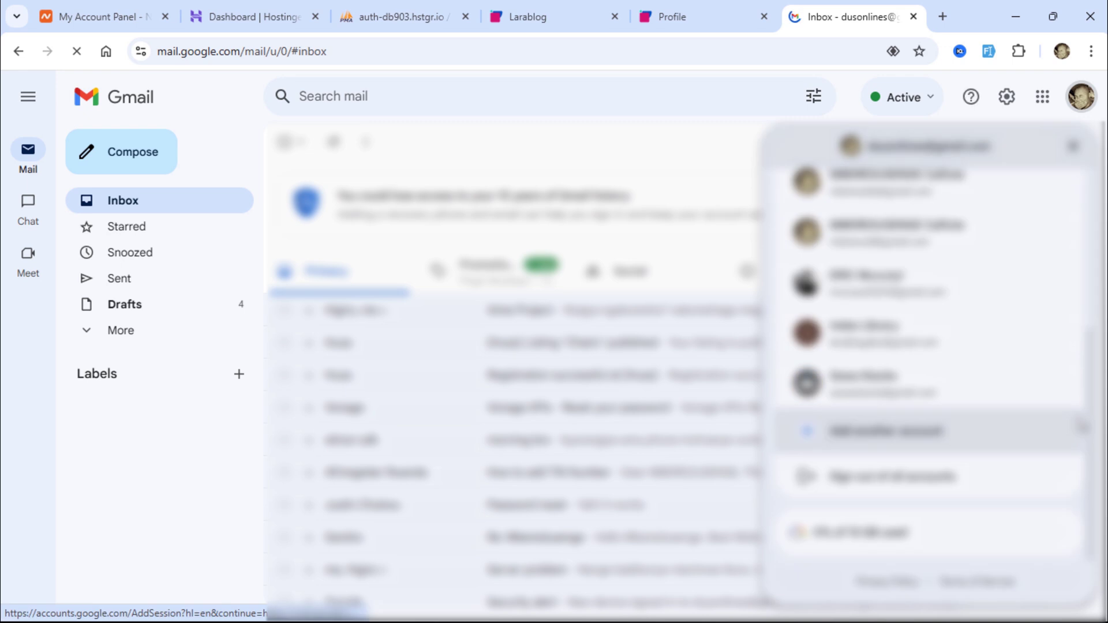
click(885, 387)
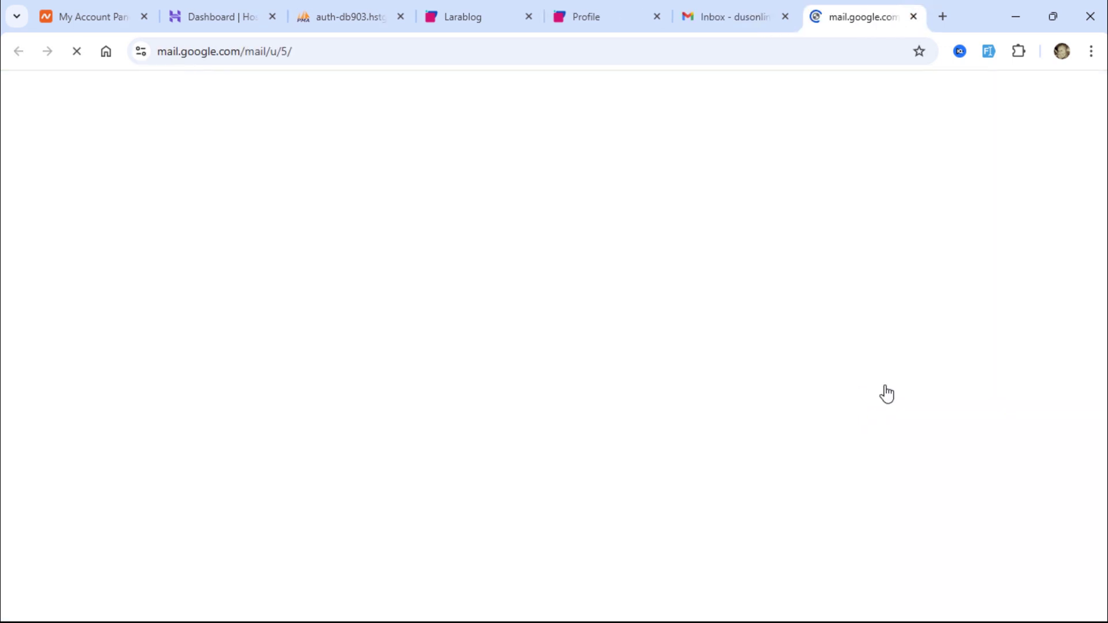
click(785, 16)
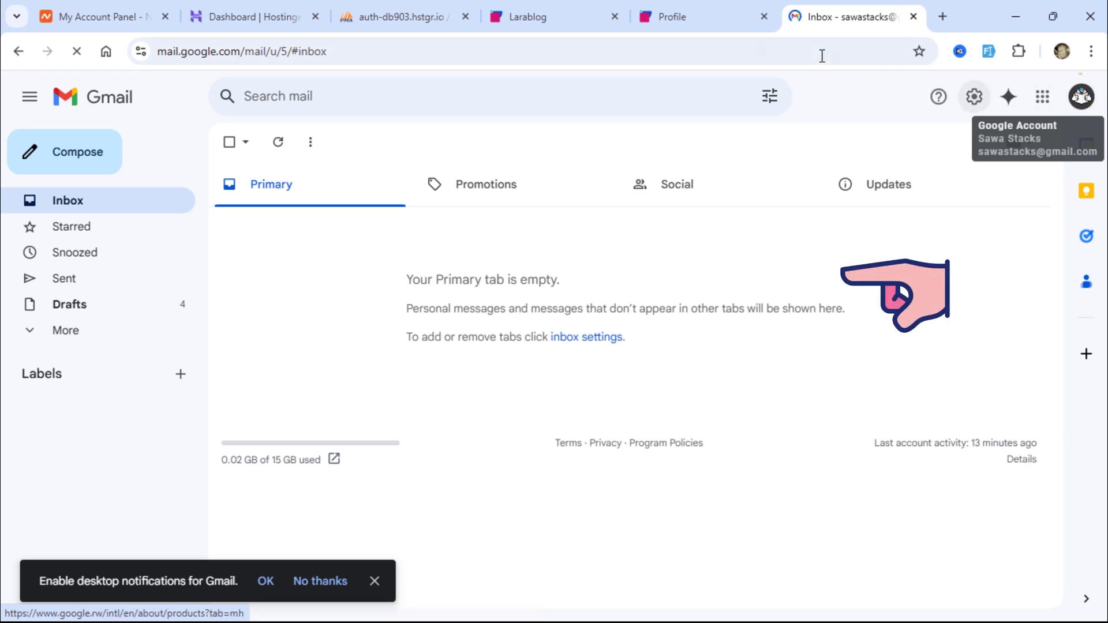
Back on the Larablog profile, enter the current password and submit the password update.
click(683, 11)
click(610, 367)
text(••••••)
click(615, 435)
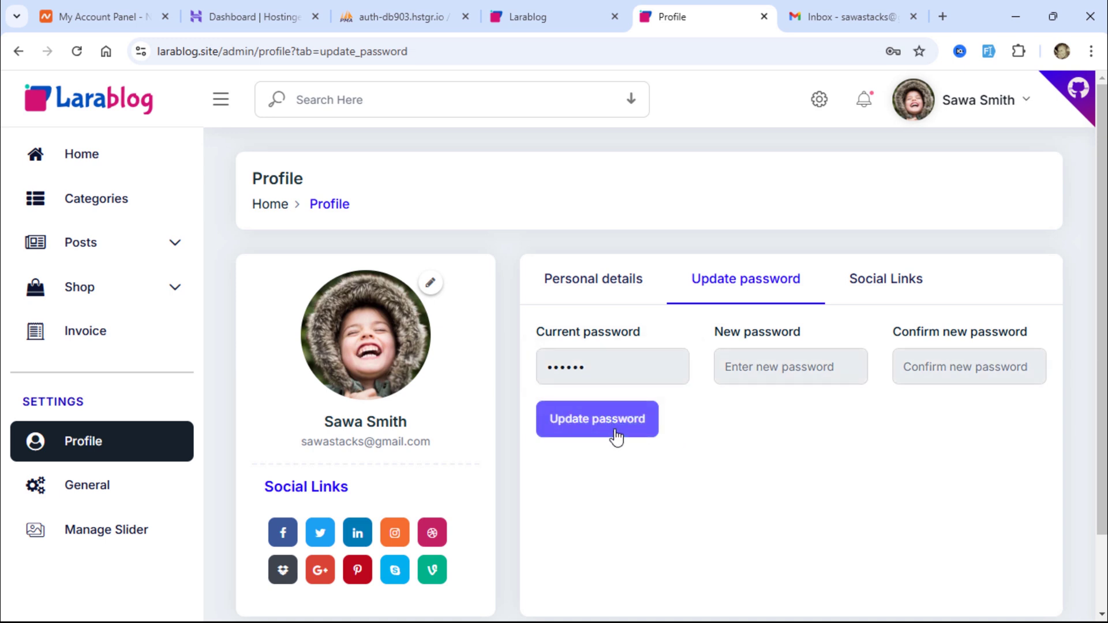
Correct the mismatched current password and resubmit the password change form.
drag(541, 401, 692, 445)
click(692, 445)
double_click(619, 357)
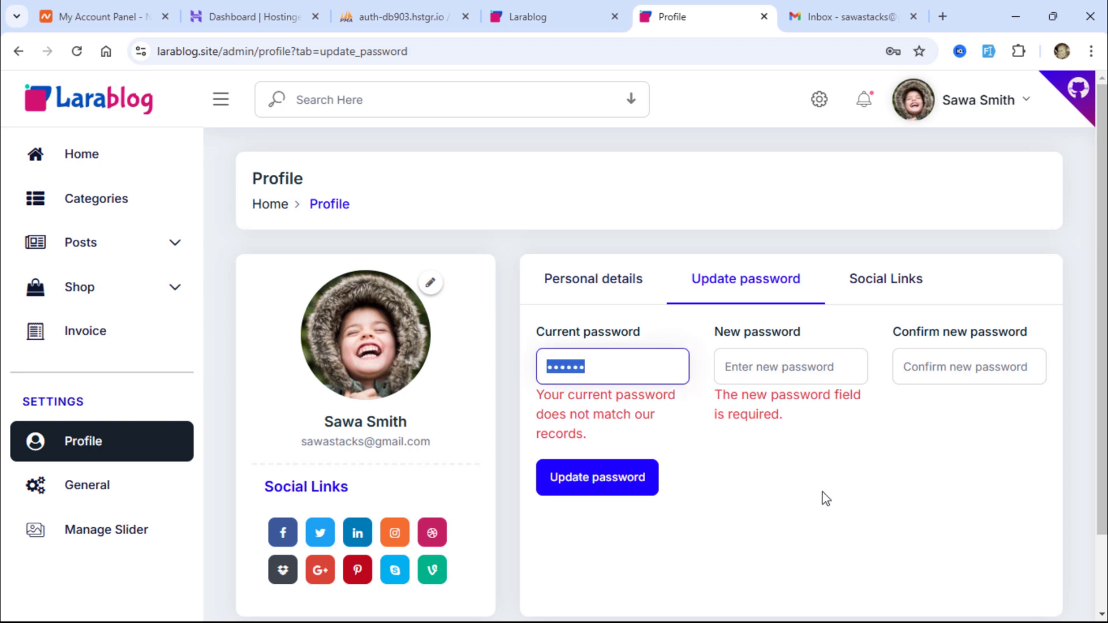
text(•••••)
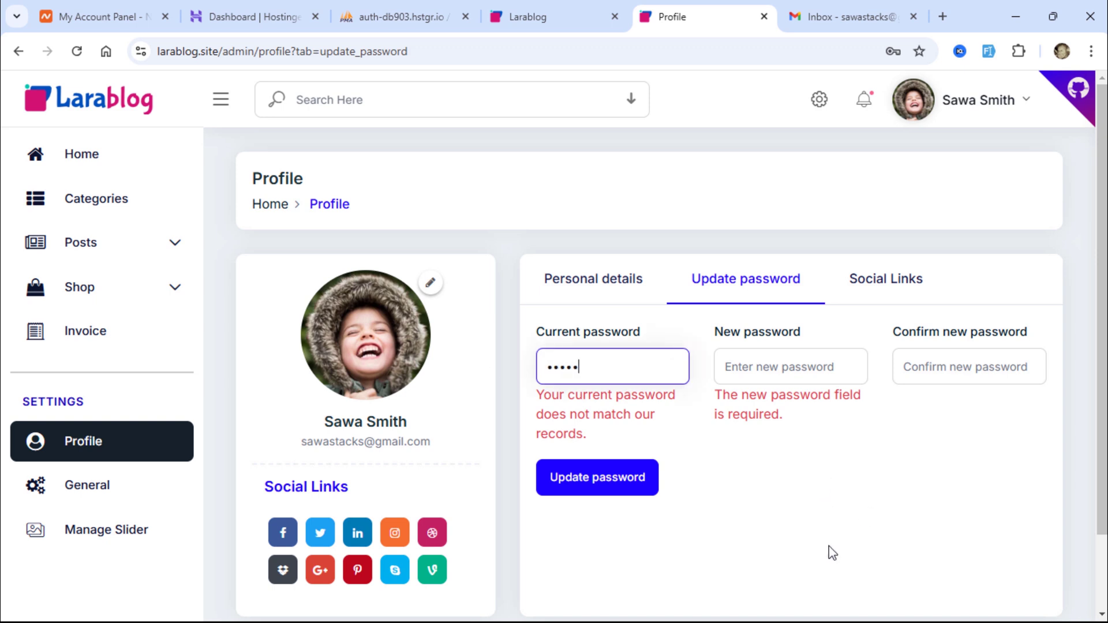
click(638, 479)
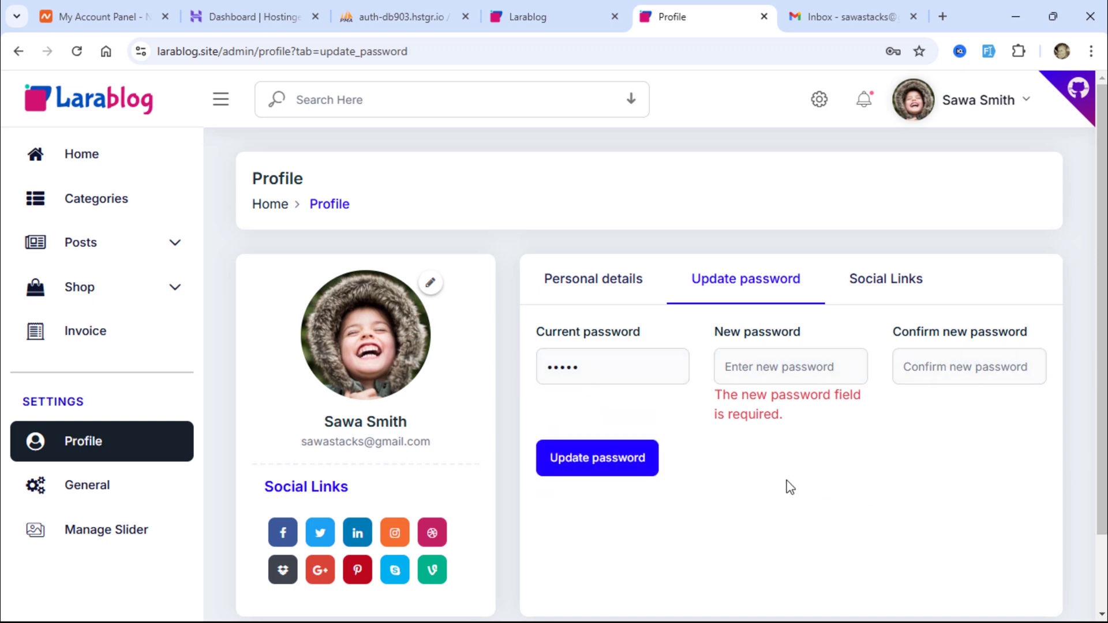
Fill in and confirm the new password until the change succeeds, then check Gmail.
click(781, 369)
text(•••••)
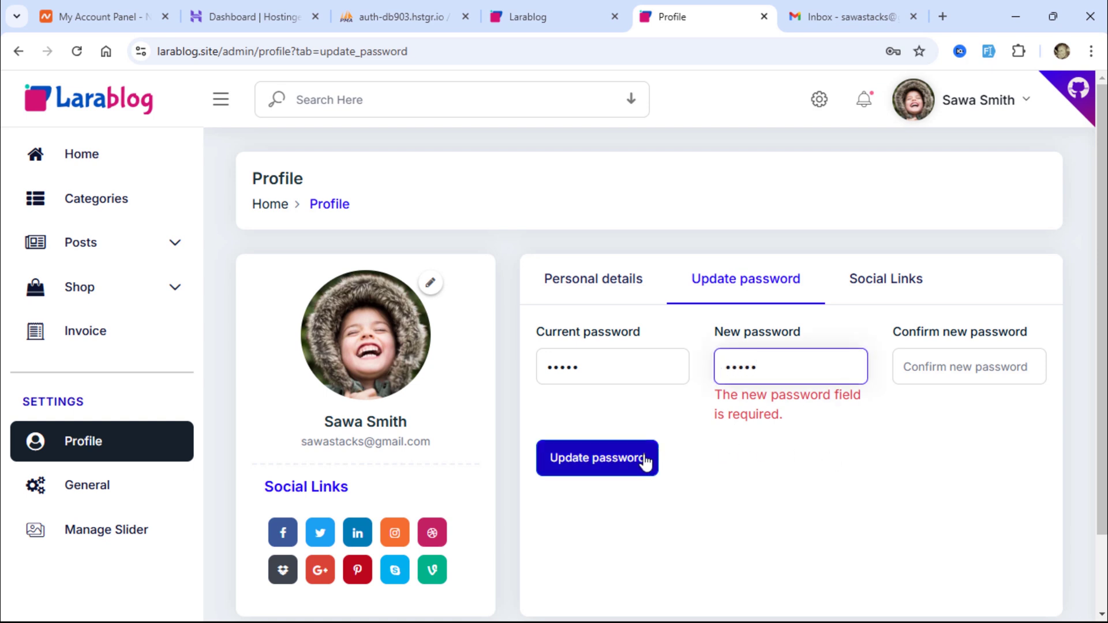
click(630, 463)
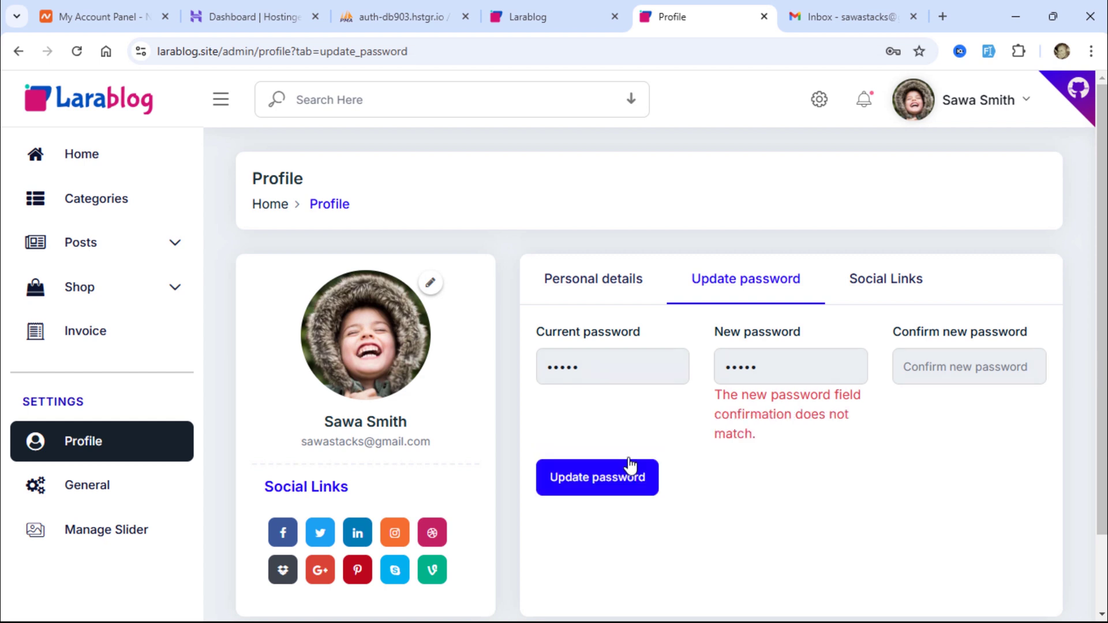
click(935, 371)
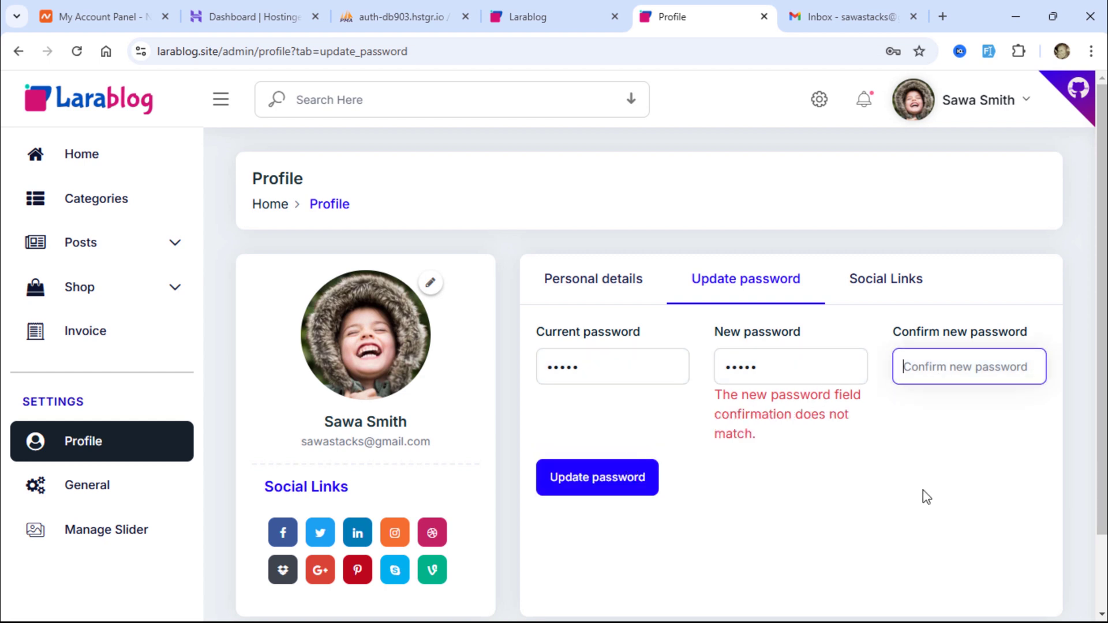
text(•••••)
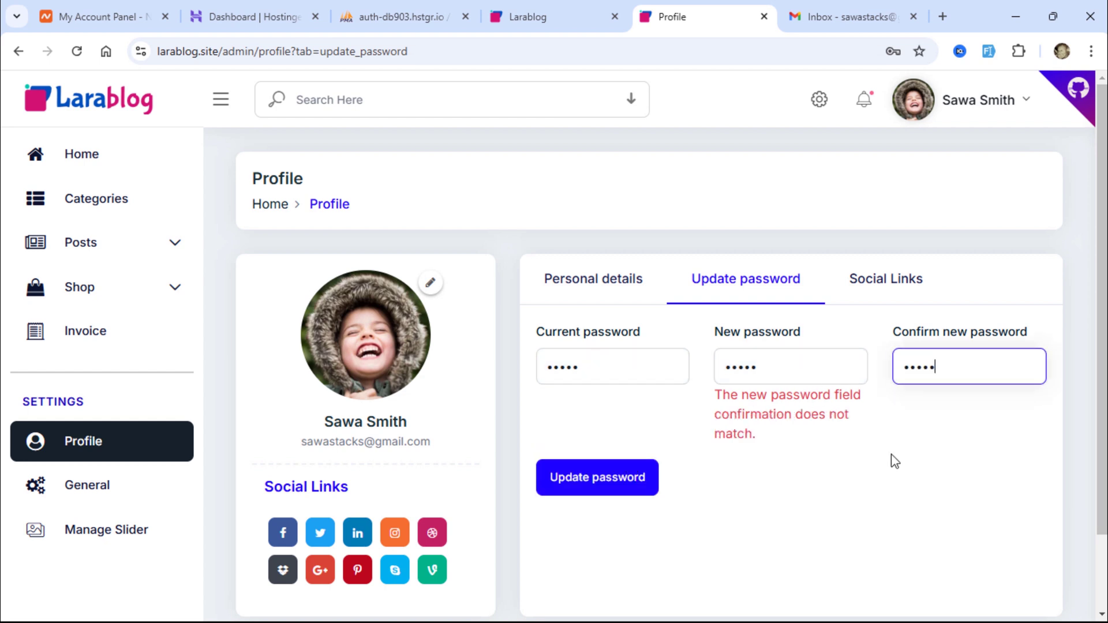
click(610, 480)
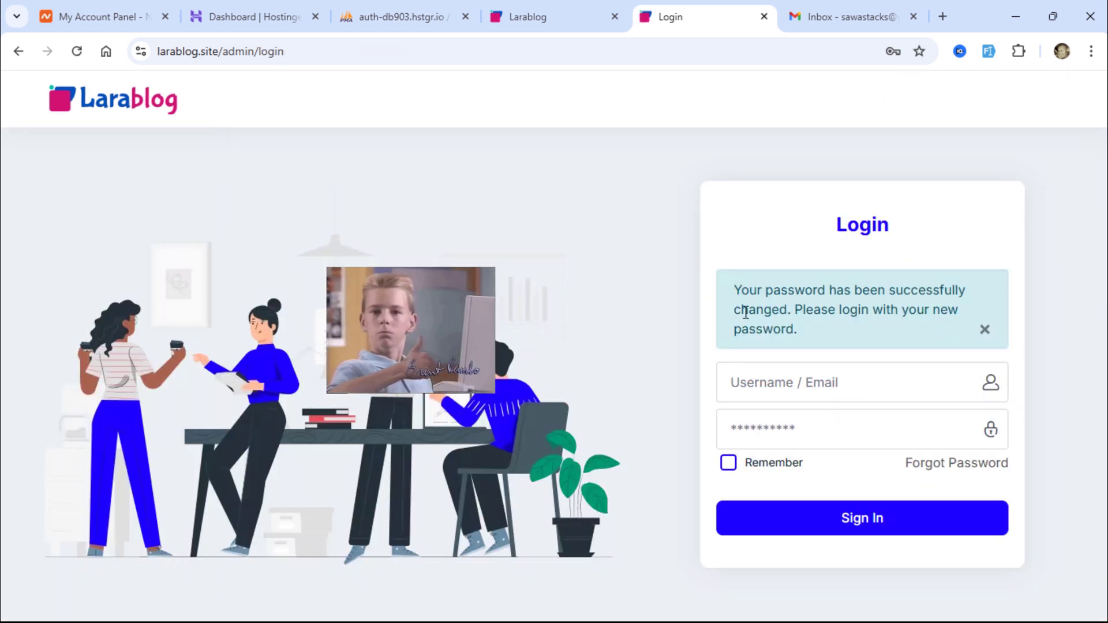
drag(730, 290, 858, 347)
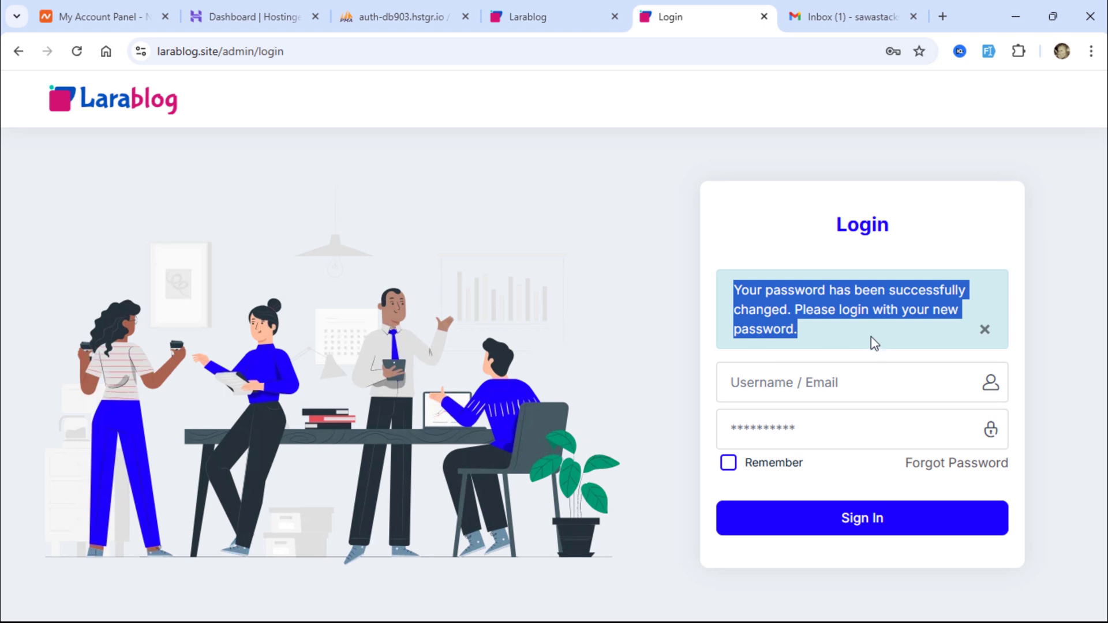
click(899, 352)
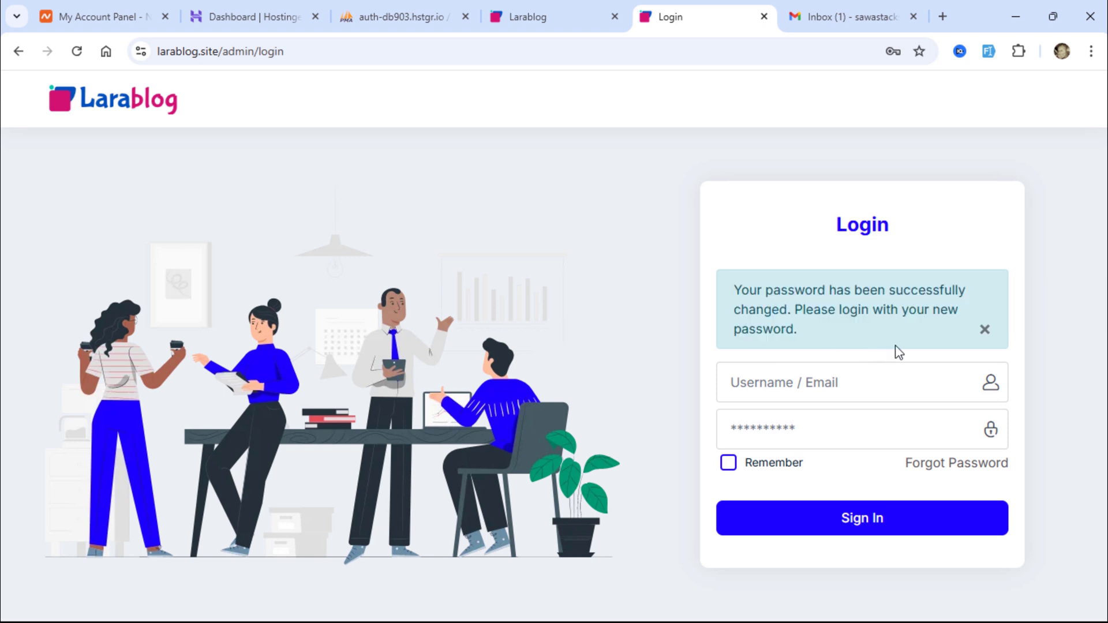
click(840, 26)
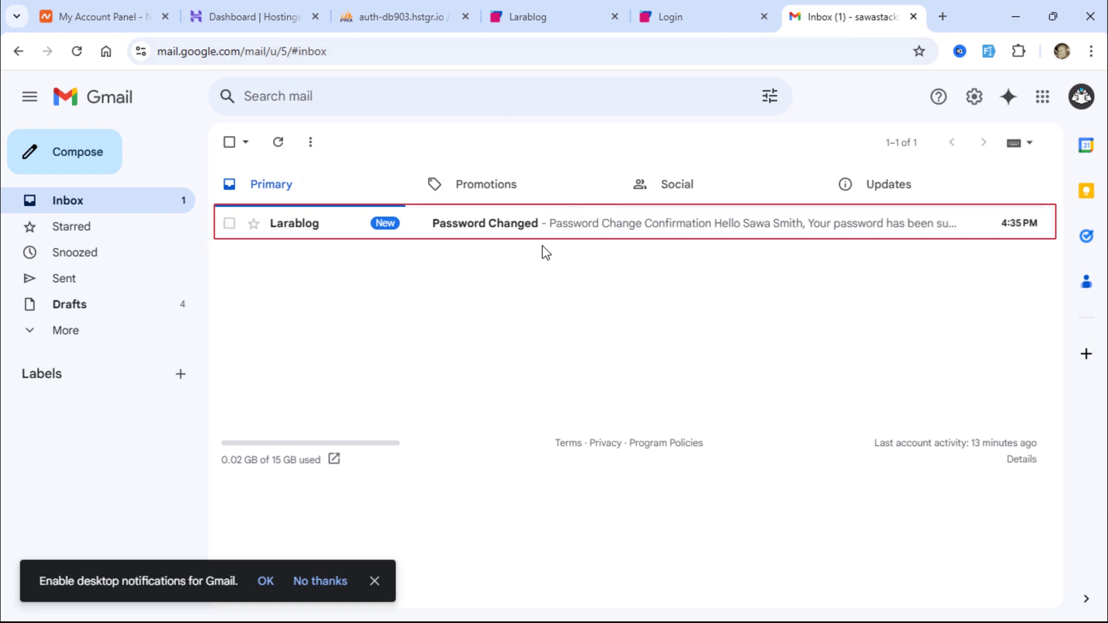
Read Larablog's Password Changed email with its updated login details, then return to the login page.
click(522, 229)
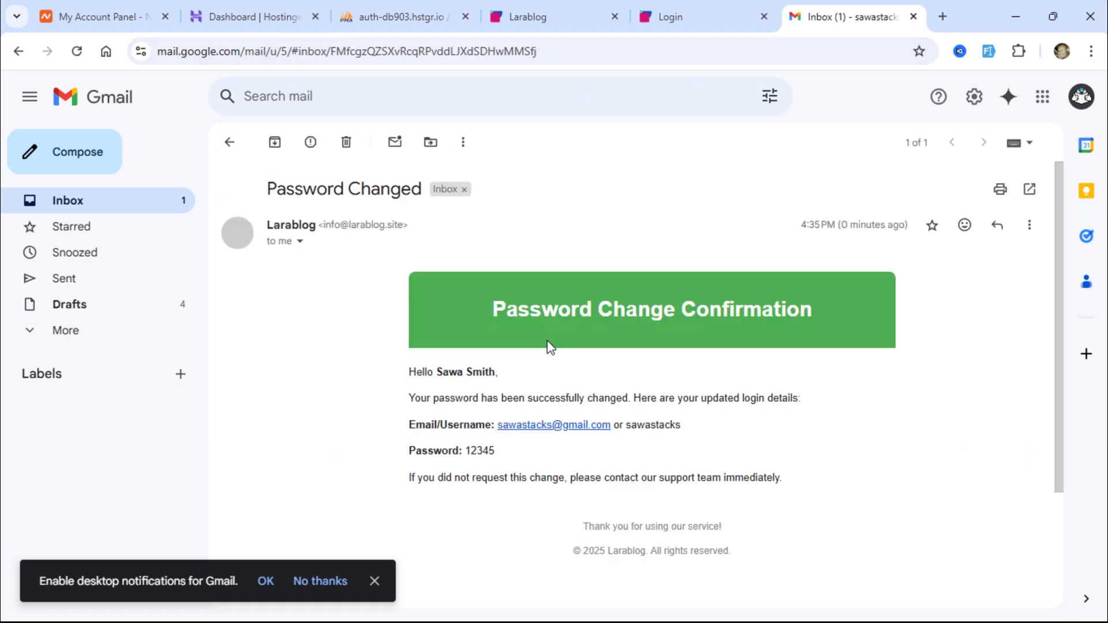
drag(411, 372, 878, 484)
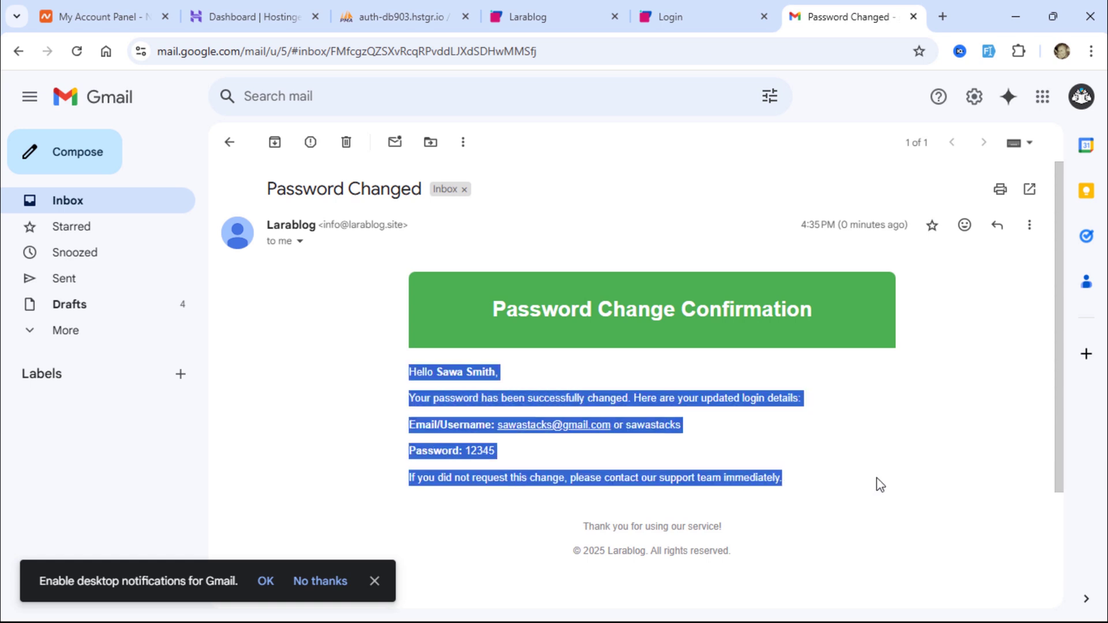
click(878, 484)
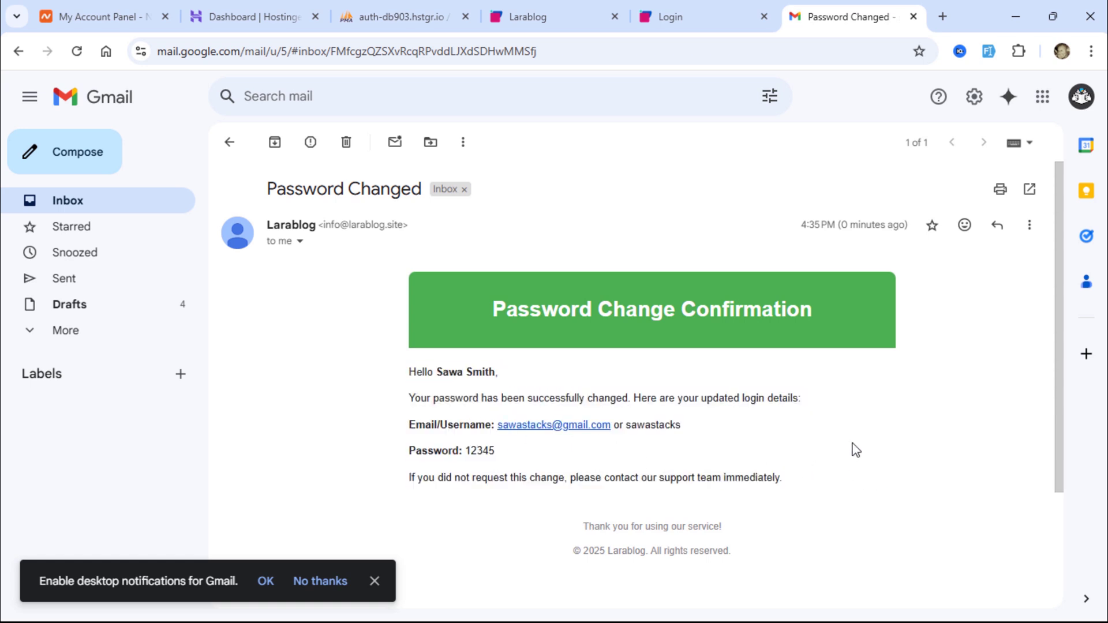
scroll(854, 448, down, 3)
scroll(853, 448, up, 3)
click(700, 22)
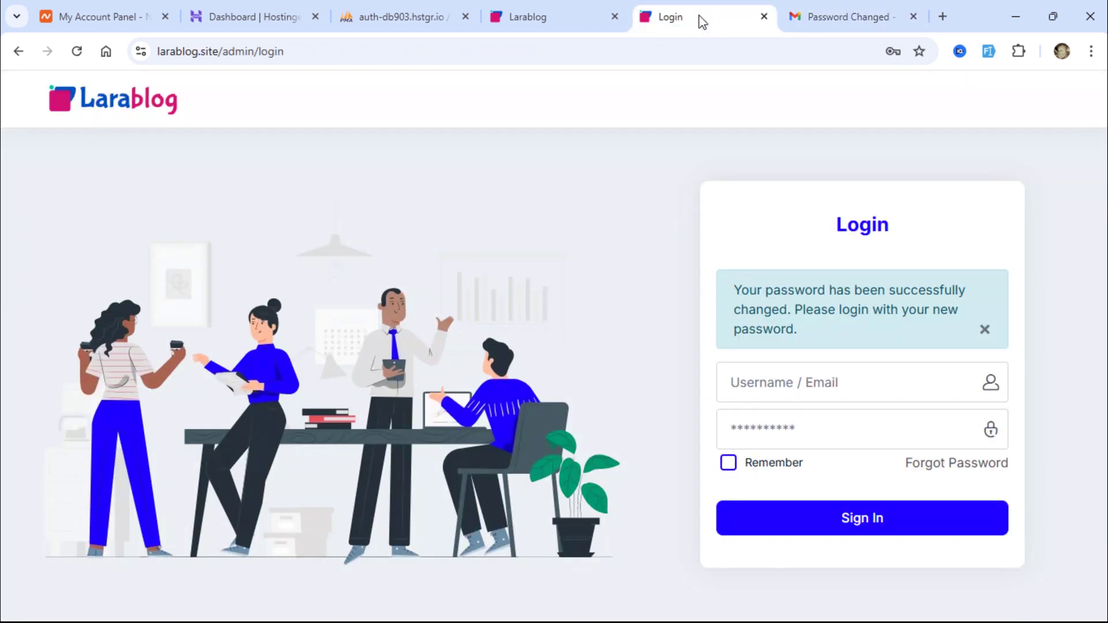
Attempt sign-in with the saved admin e-mail and a password, which is rejected as incorrect.
click(844, 391)
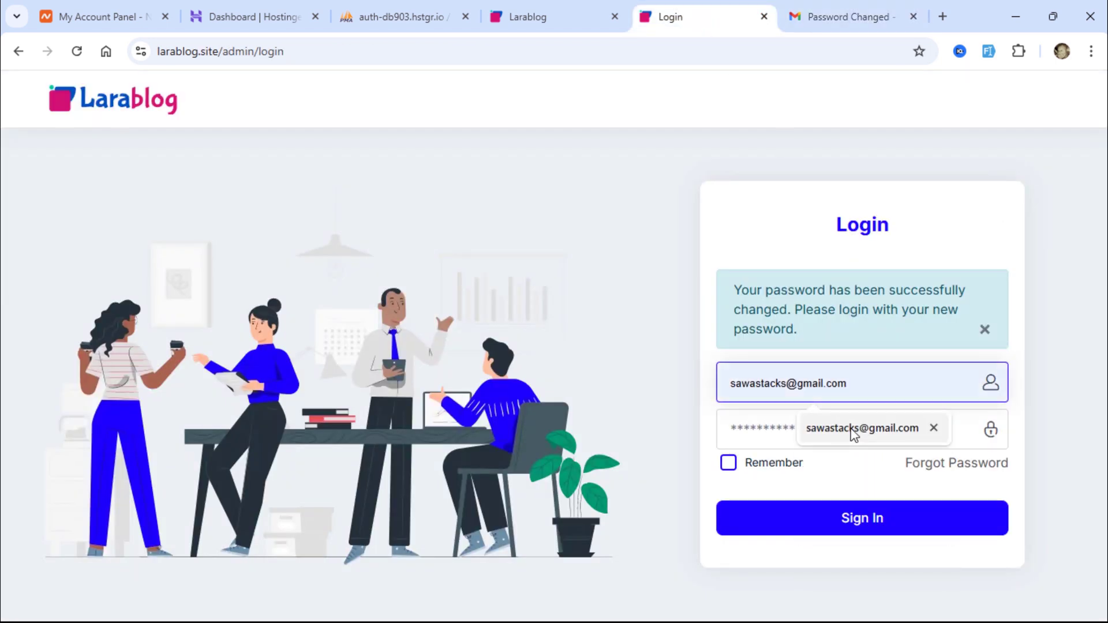
click(852, 432)
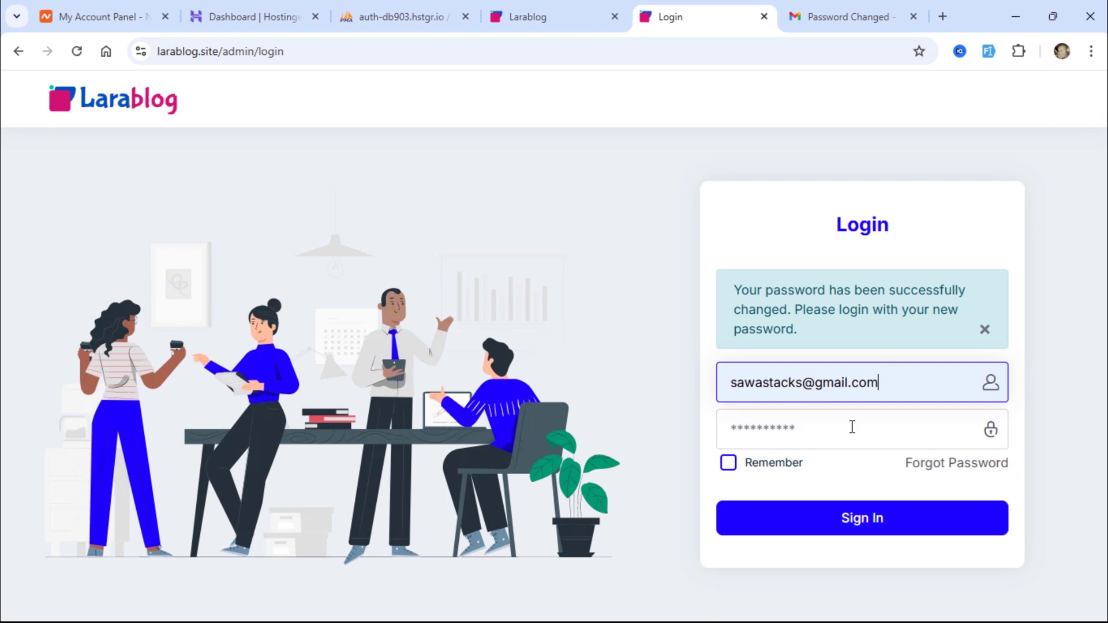
click(806, 428)
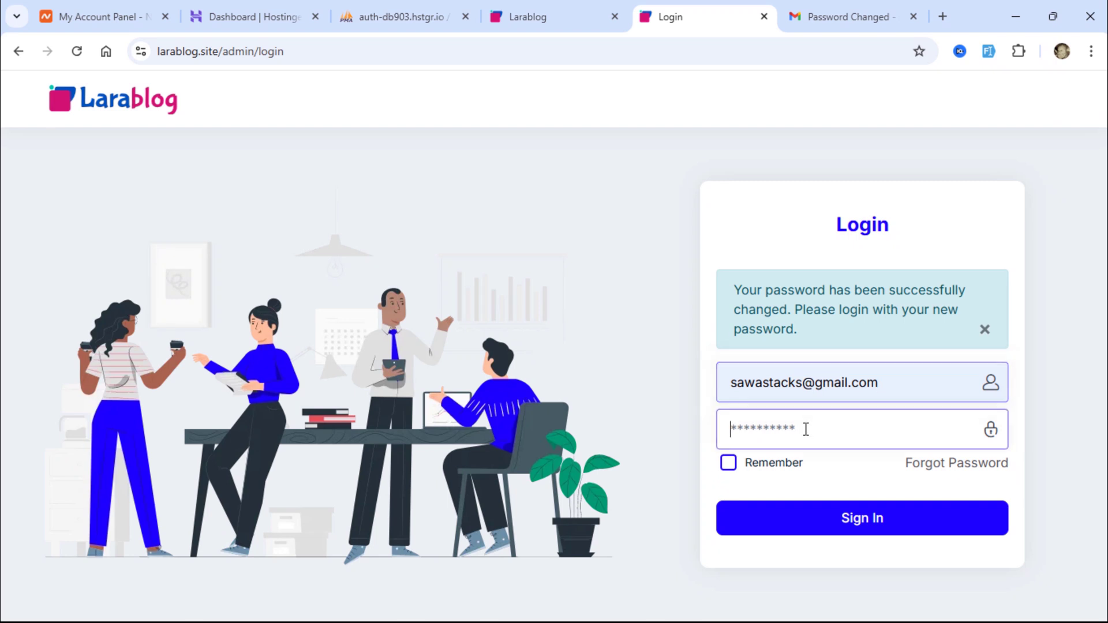
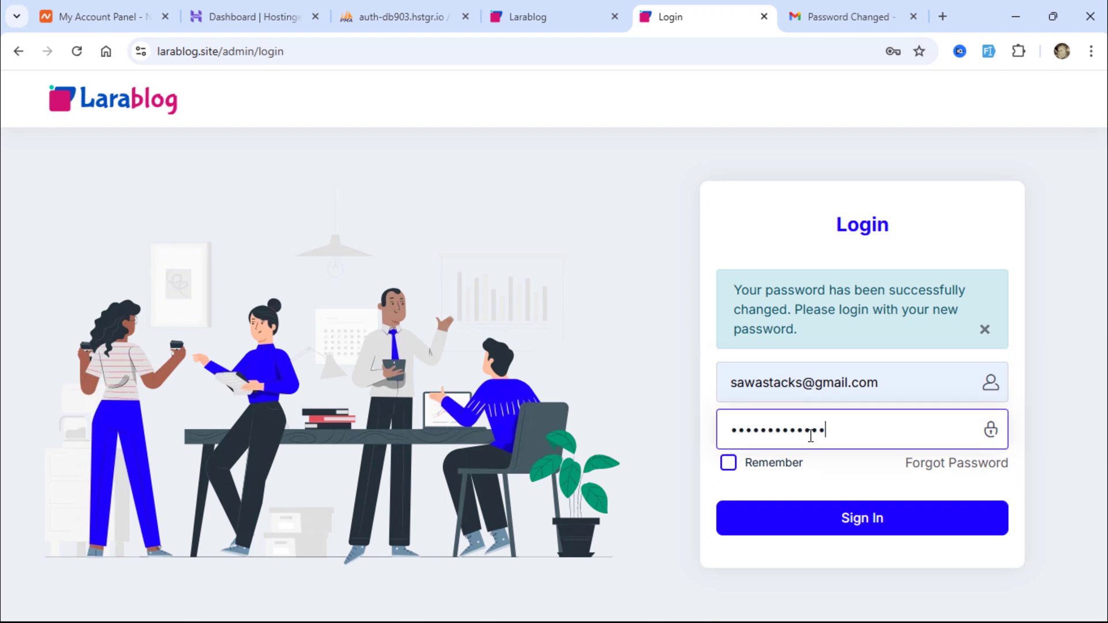
click(817, 528)
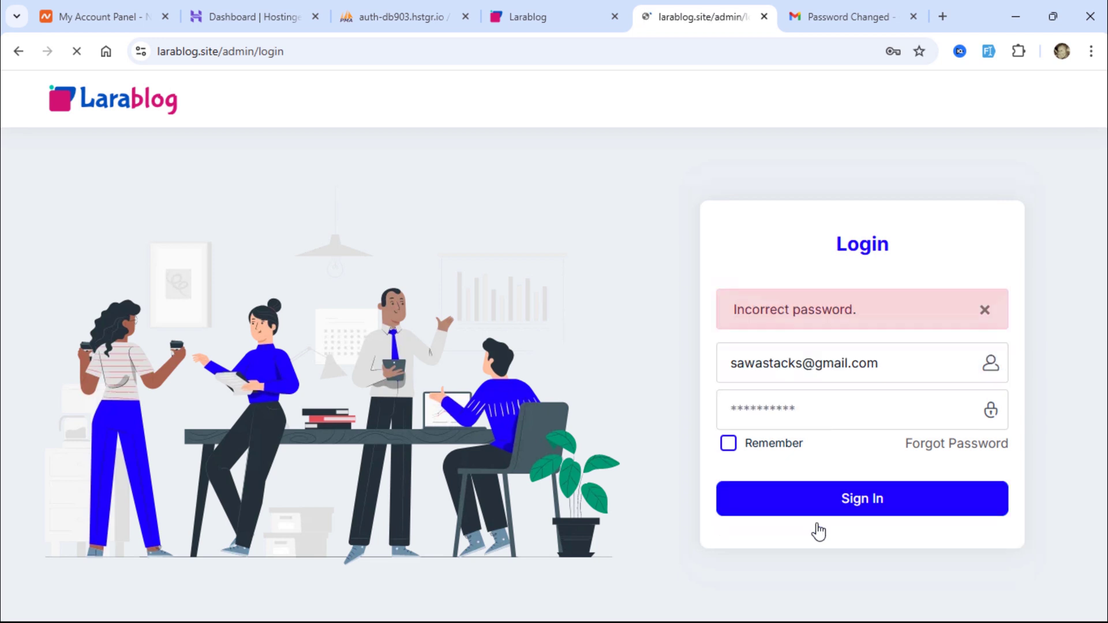
Sign in with the new password to reach the dashboard and open the account dropdown.
drag(727, 366, 895, 353)
click(541, 438)
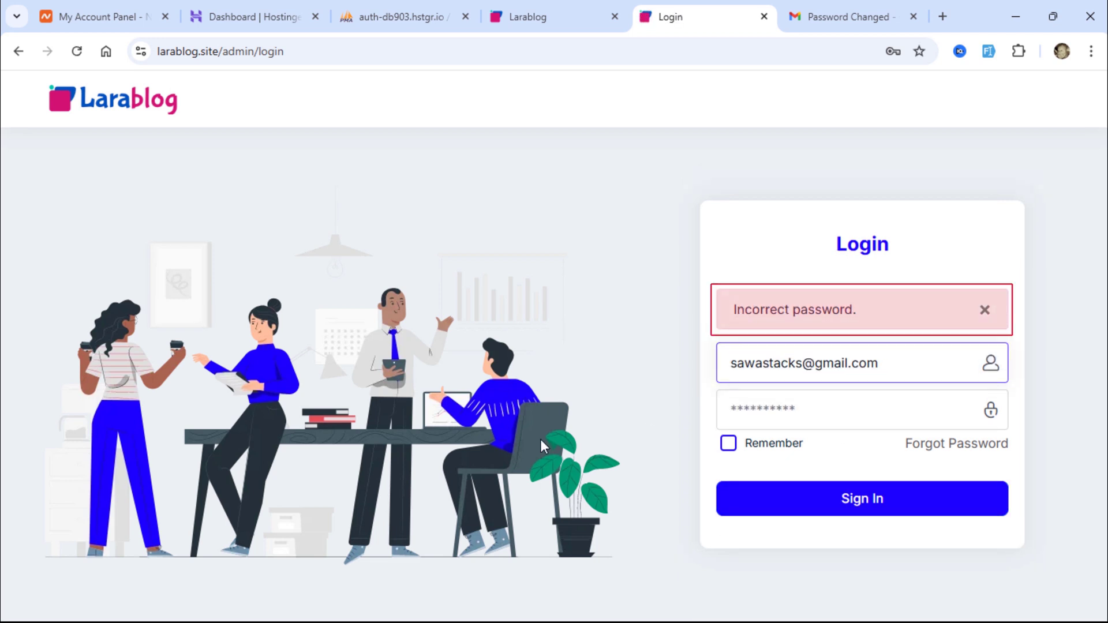
click(786, 409)
text(•••••)
click(783, 503)
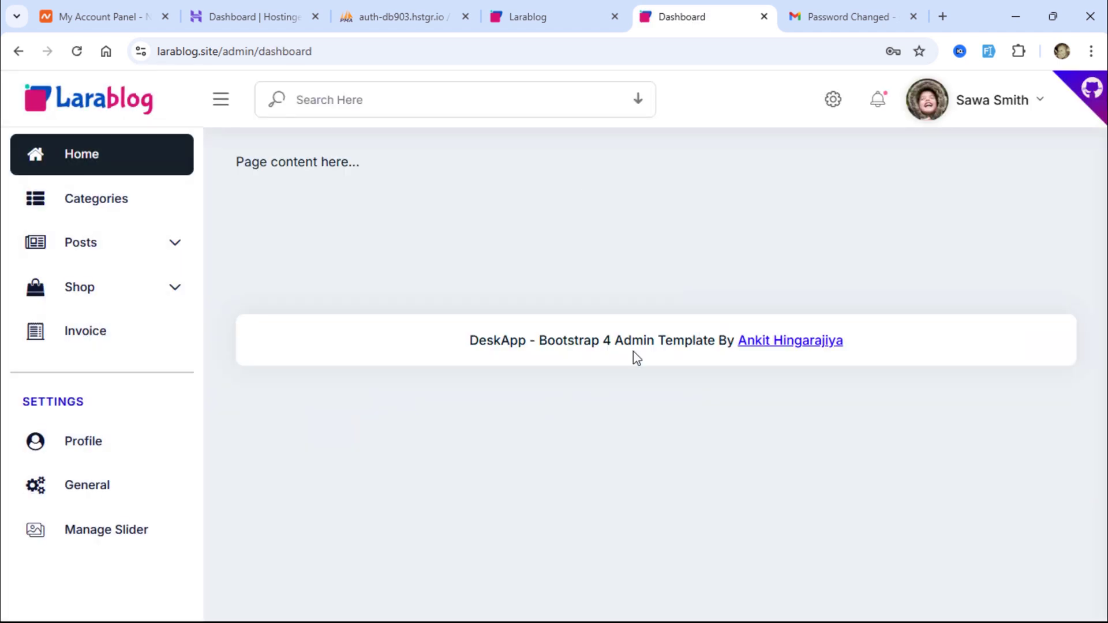
drag(235, 175, 430, 333)
click(380, 407)
click(987, 109)
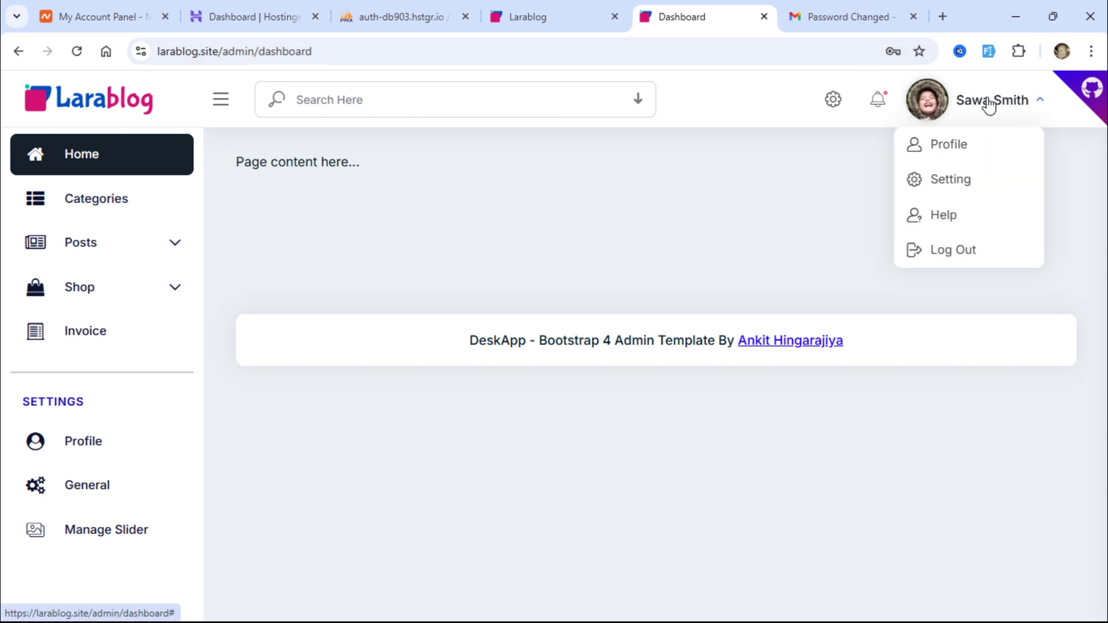
Log out and request a reset link on Forgot Password, which finds no matching user.
click(953, 254)
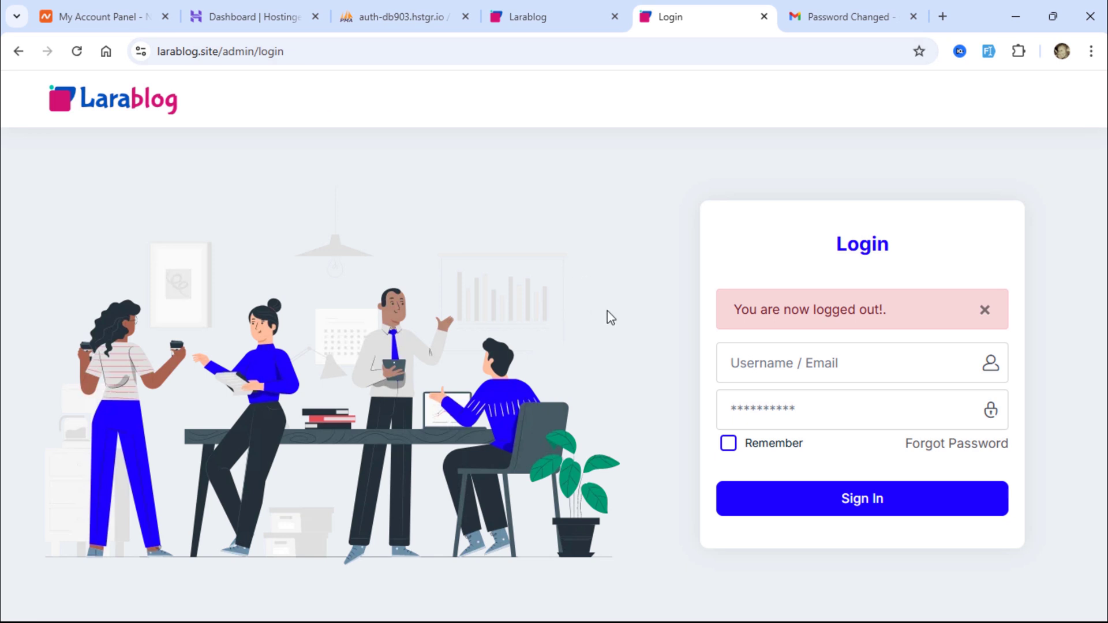
click(955, 444)
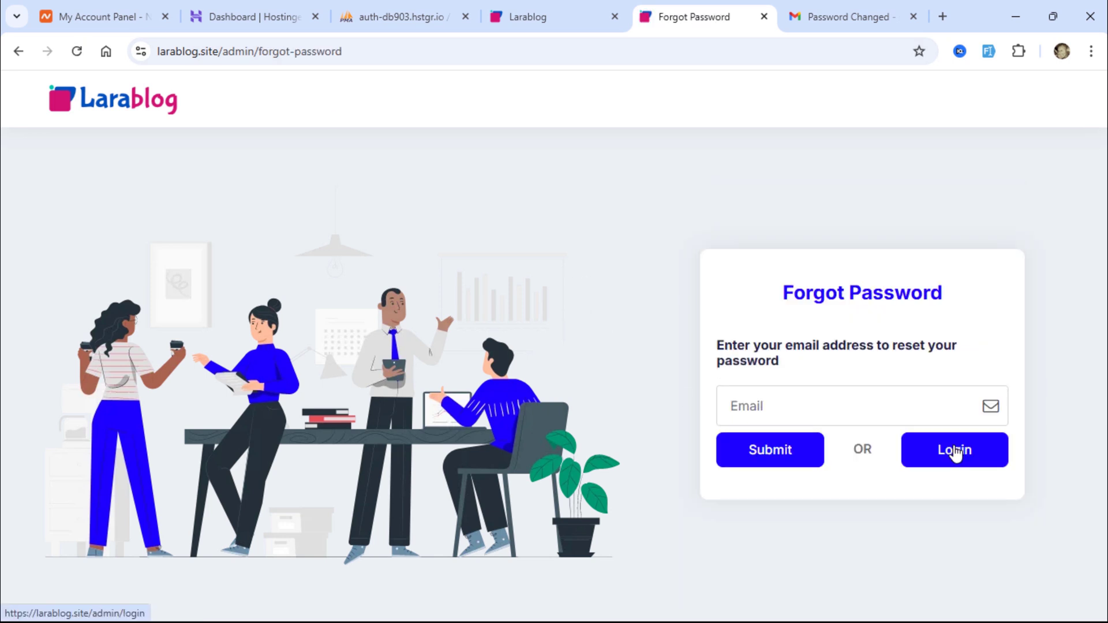
click(777, 402)
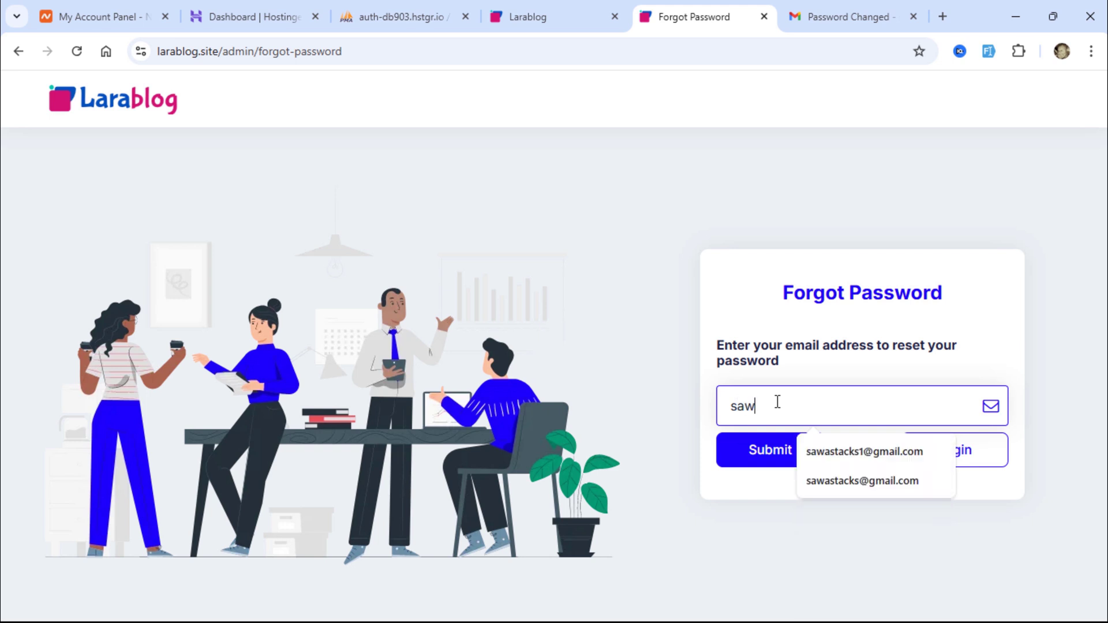
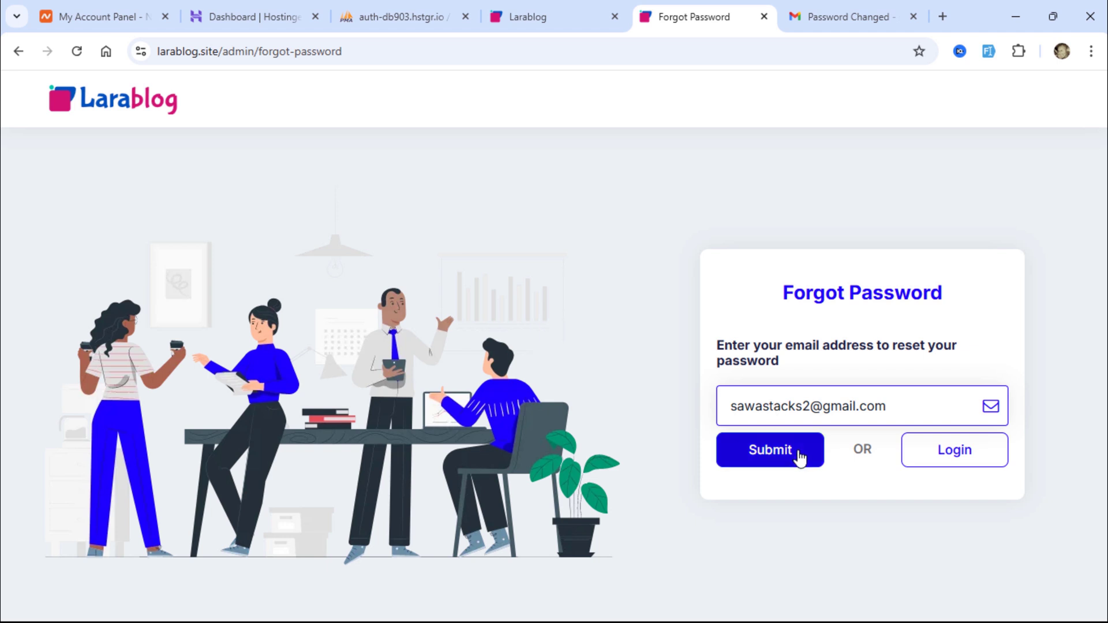
click(750, 462)
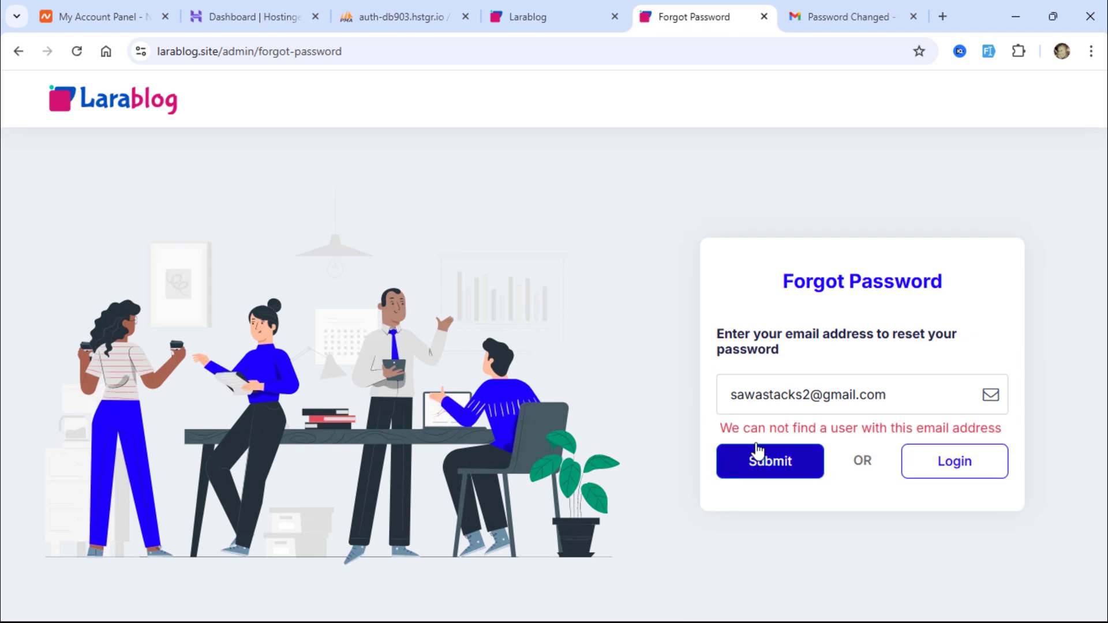
Remove the extra '2' from the e-mail address and resend until the reset link is sent.
drag(722, 427, 1046, 517)
click(1046, 518)
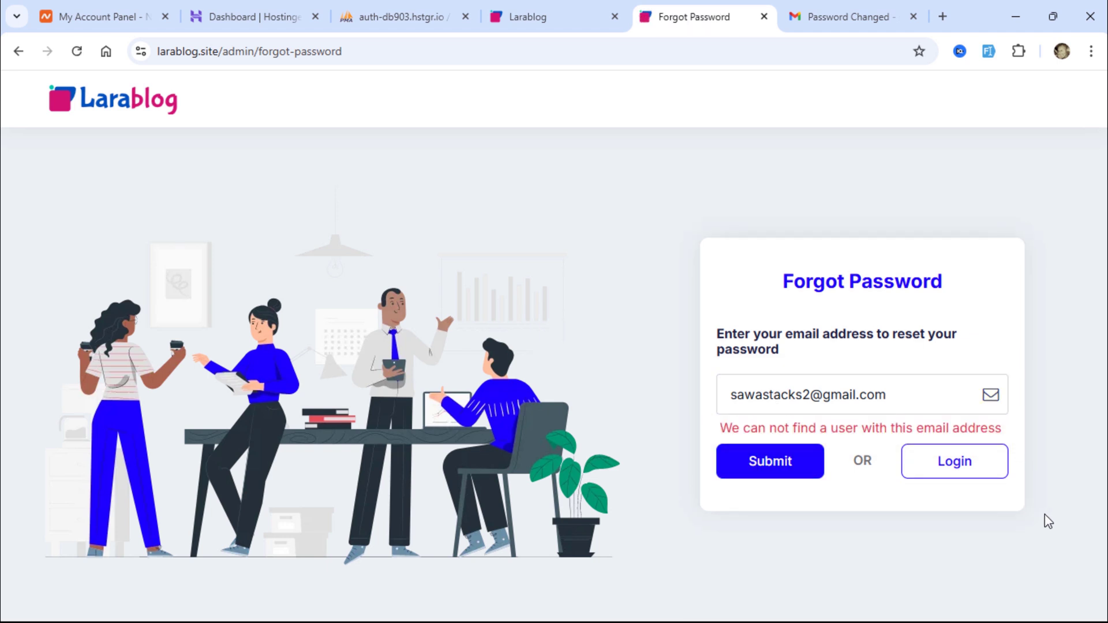
drag(802, 396, 808, 396)
key(BackSpace)
click(795, 463)
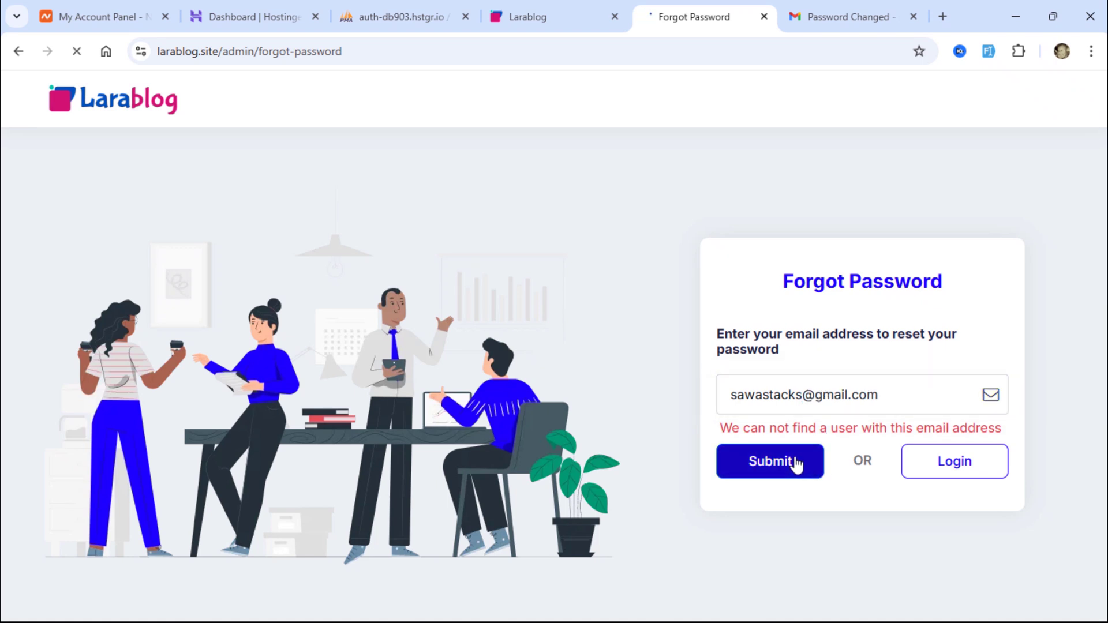
drag(734, 372, 760, 397)
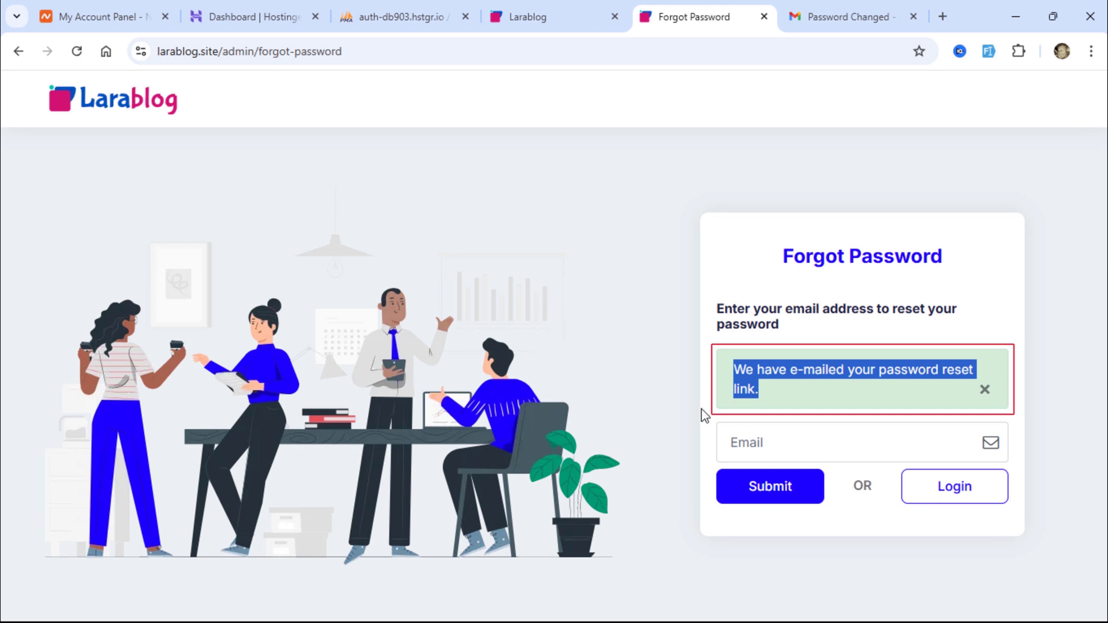
click(825, 13)
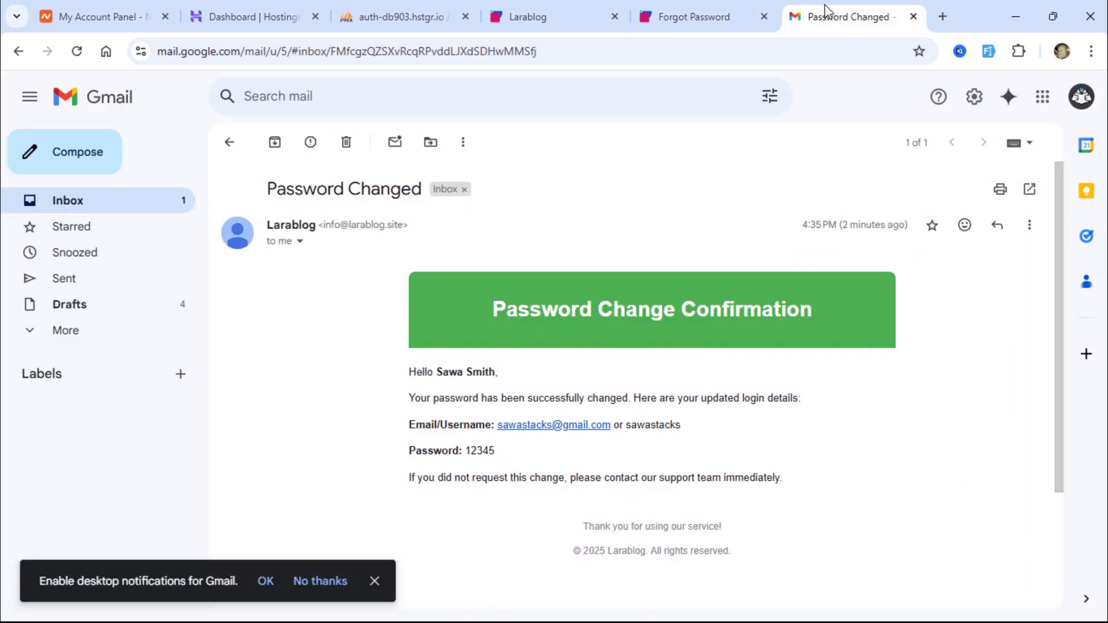
Open Larablog's Reset Password email and note its link is valid for 15 minutes.
click(83, 209)
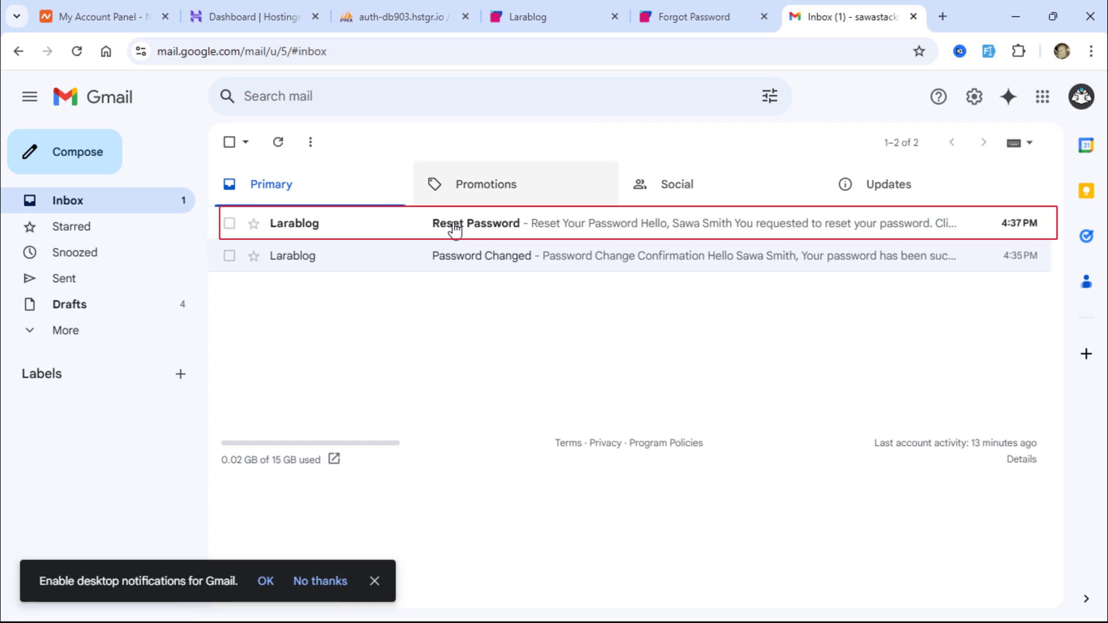
click(496, 234)
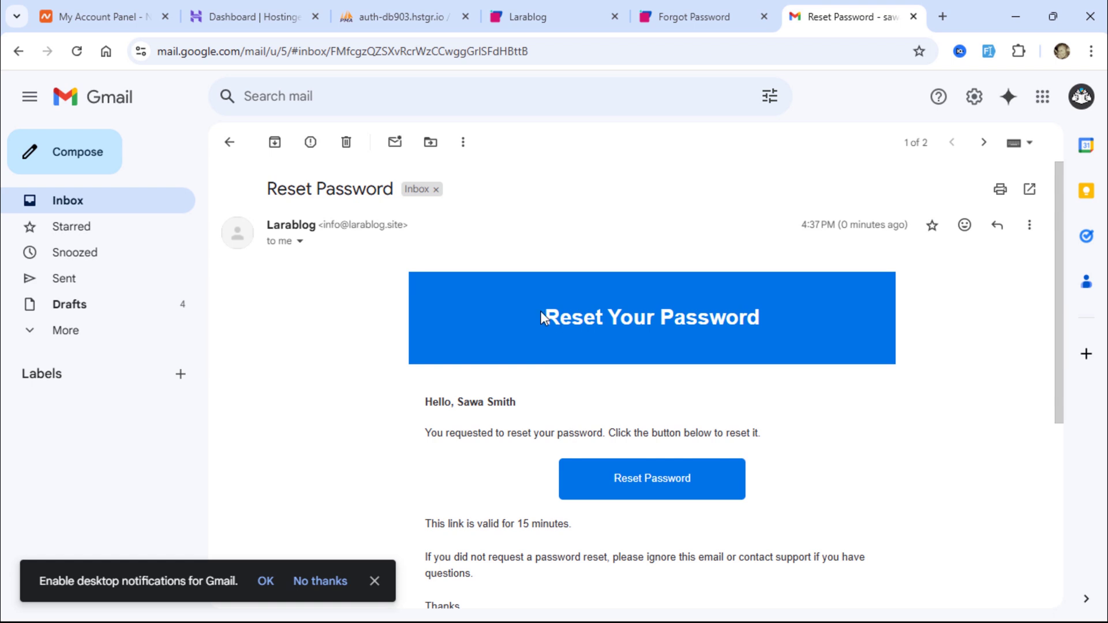
drag(597, 317, 821, 366)
click(848, 389)
scroll(883, 440, down, 3)
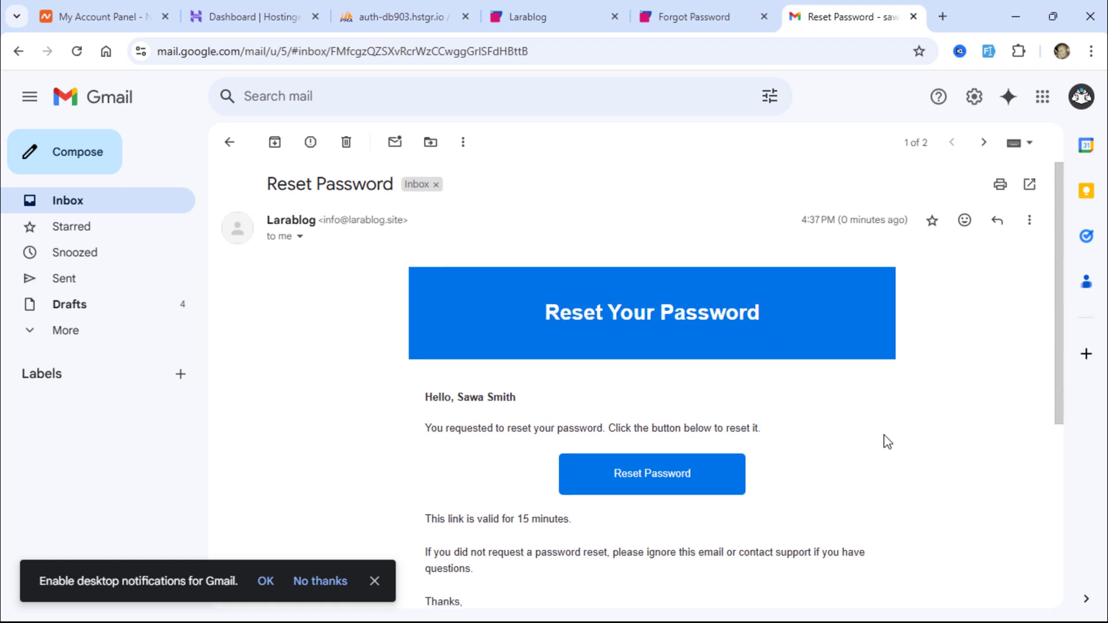
scroll(889, 442, up, 2)
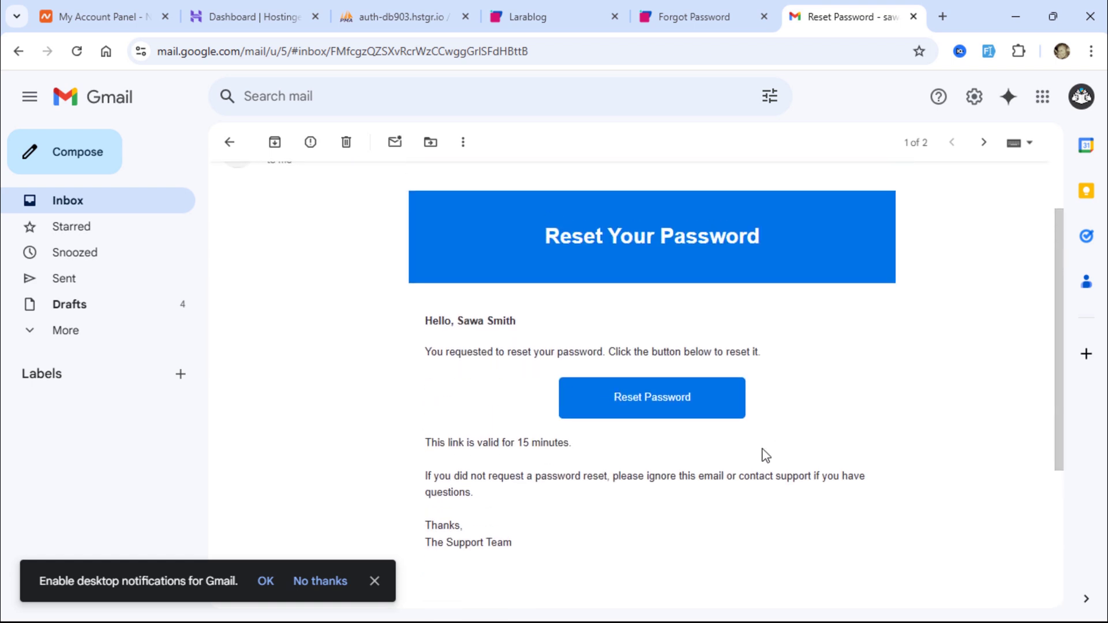
drag(426, 442, 585, 450)
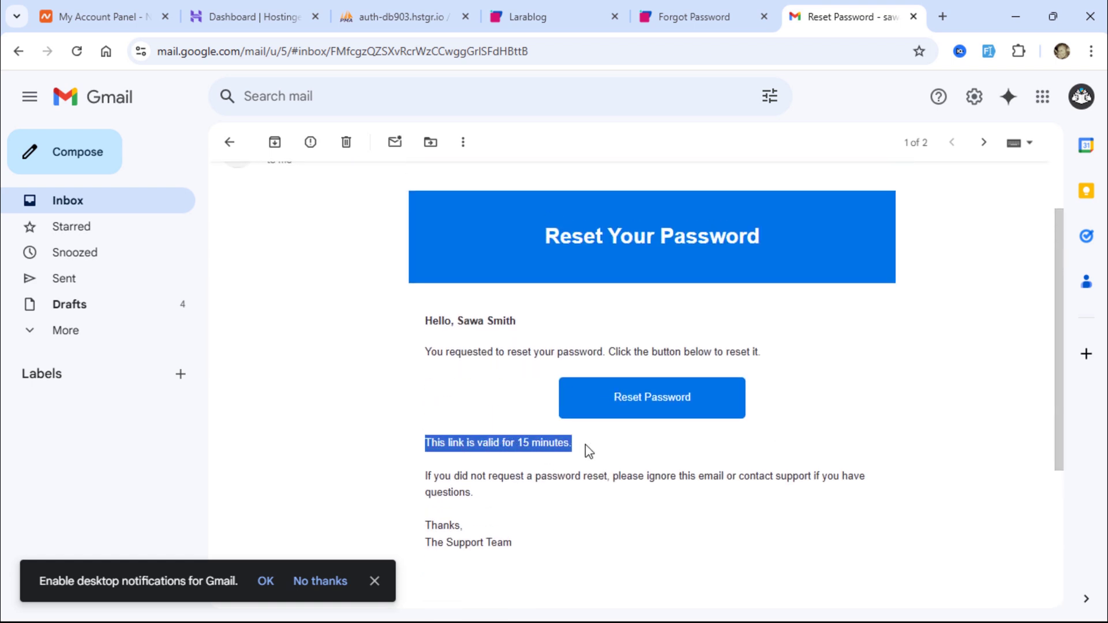
click(791, 452)
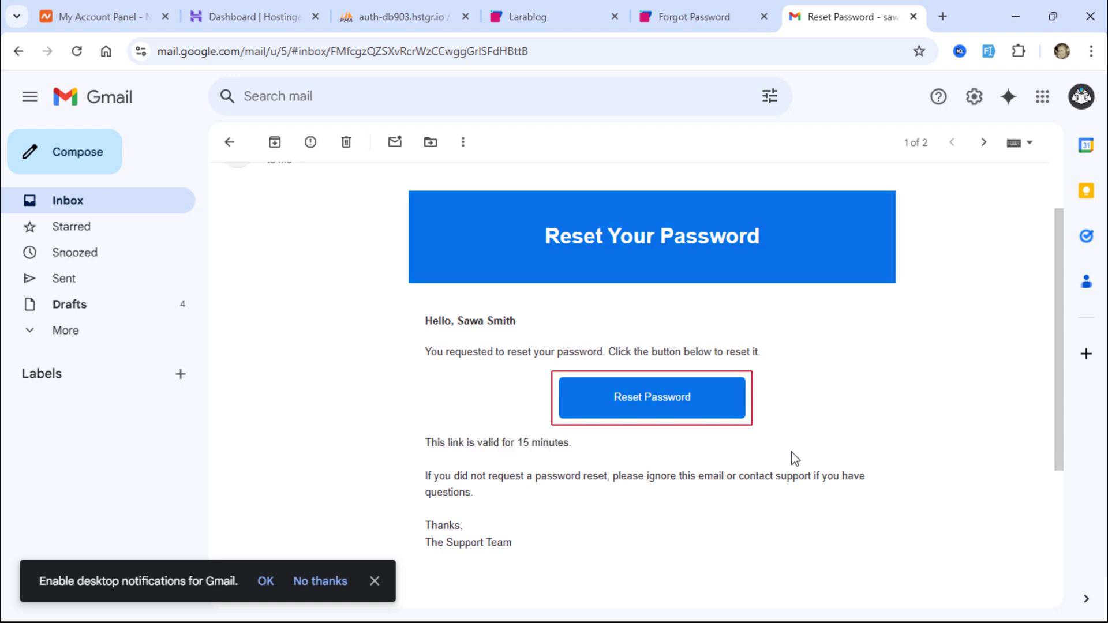
Follow the emailed reset link and submit a new, confirmed password, reaching the success message.
click(650, 404)
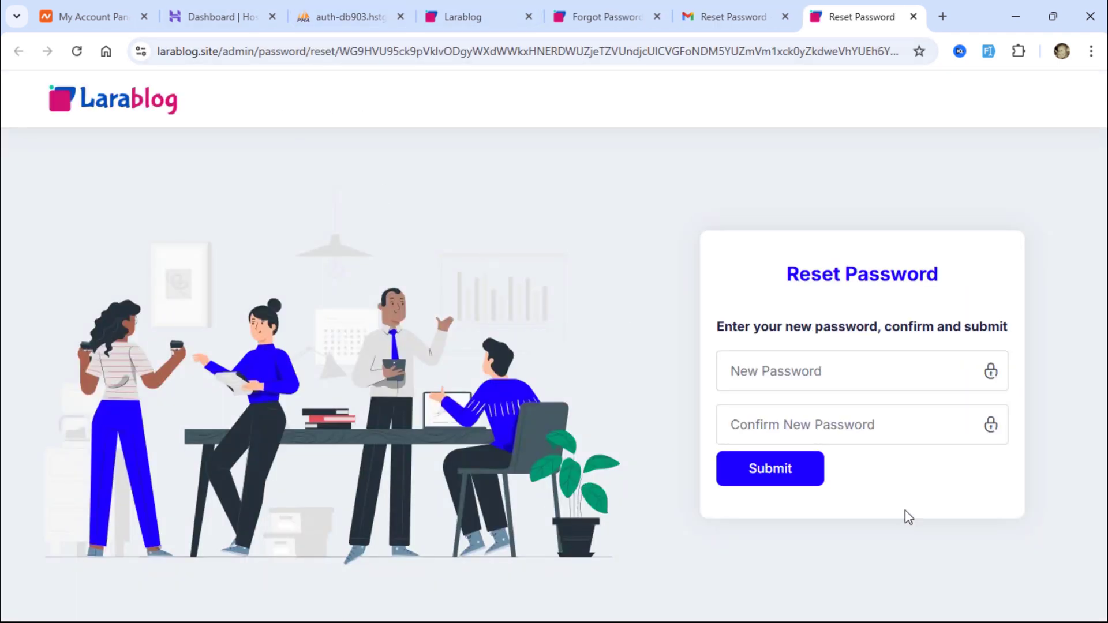
click(768, 360)
text(1)
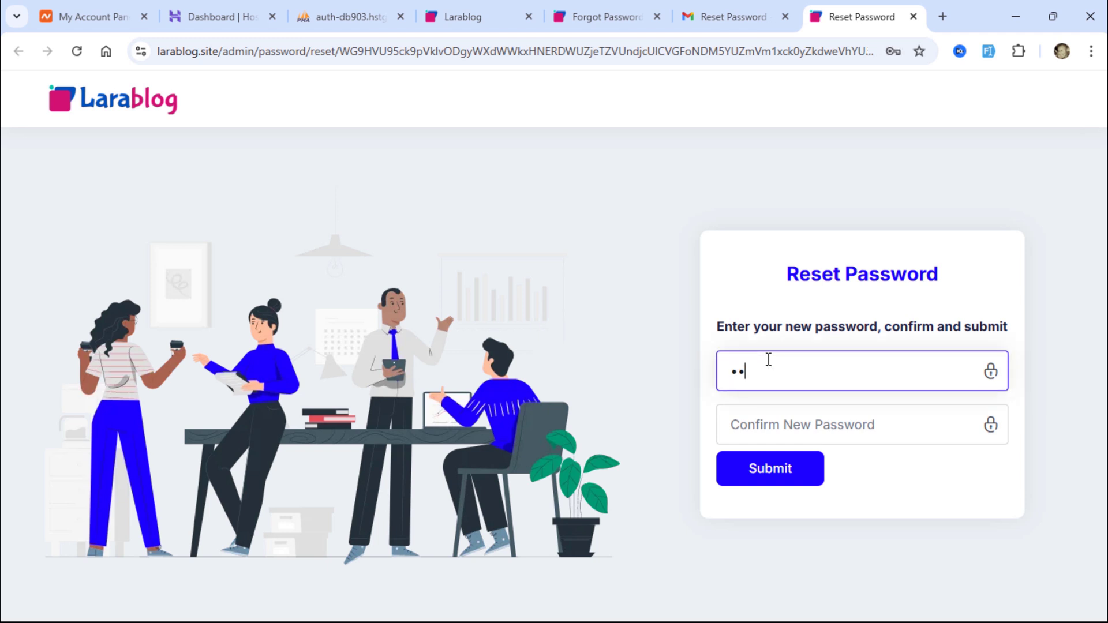
click(796, 427)
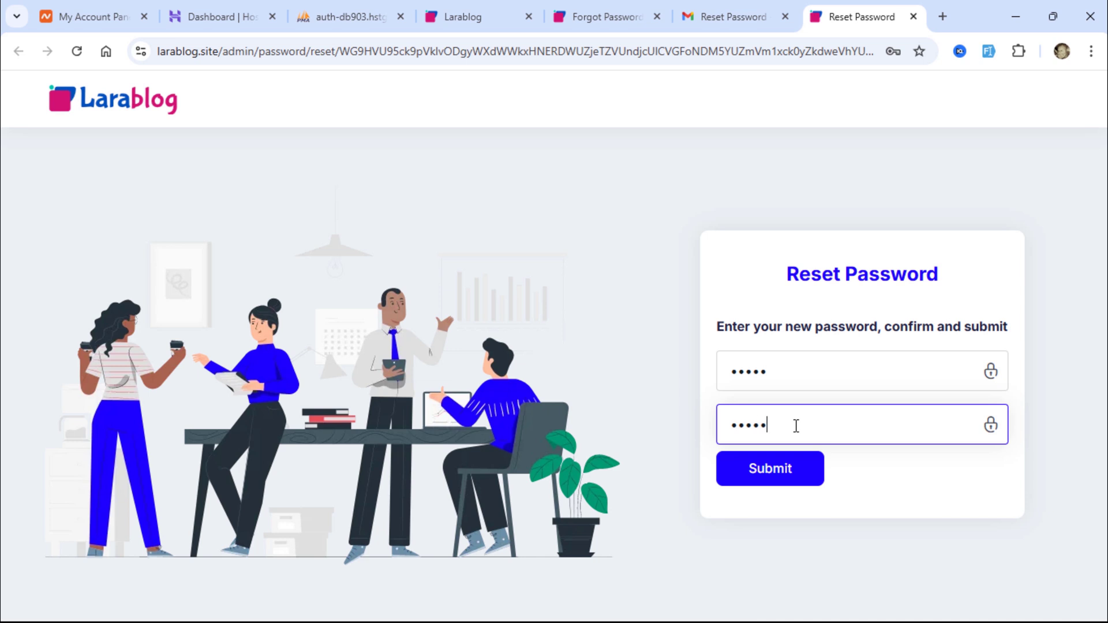
click(790, 472)
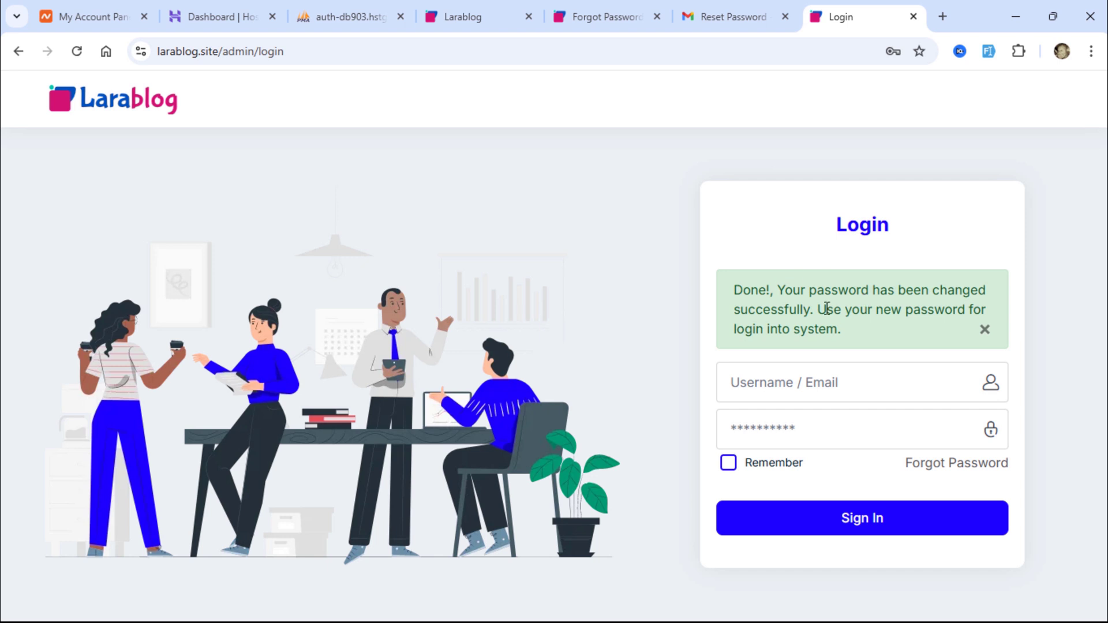
drag(780, 290, 846, 330)
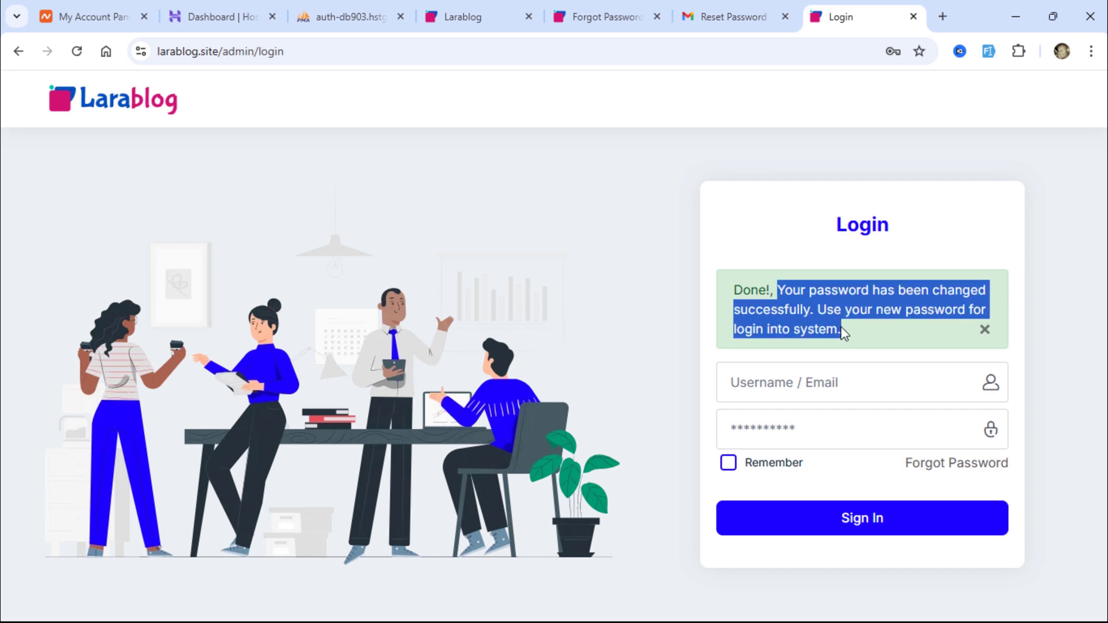
click(721, 17)
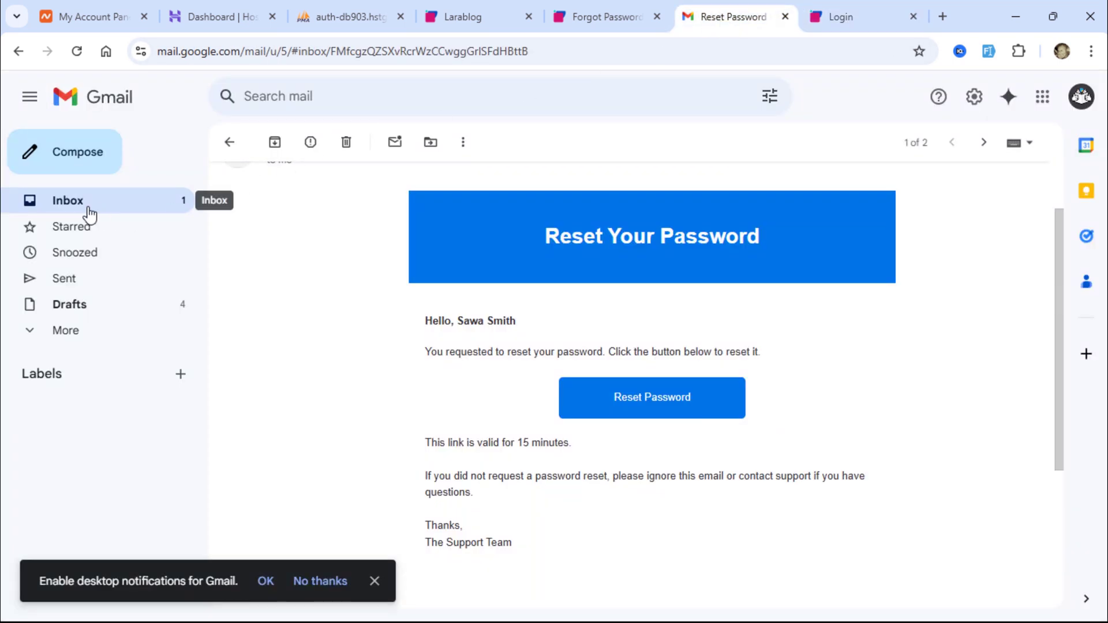
Open the newest Password Changed email and expand its trimmed body to read the login details.
click(88, 209)
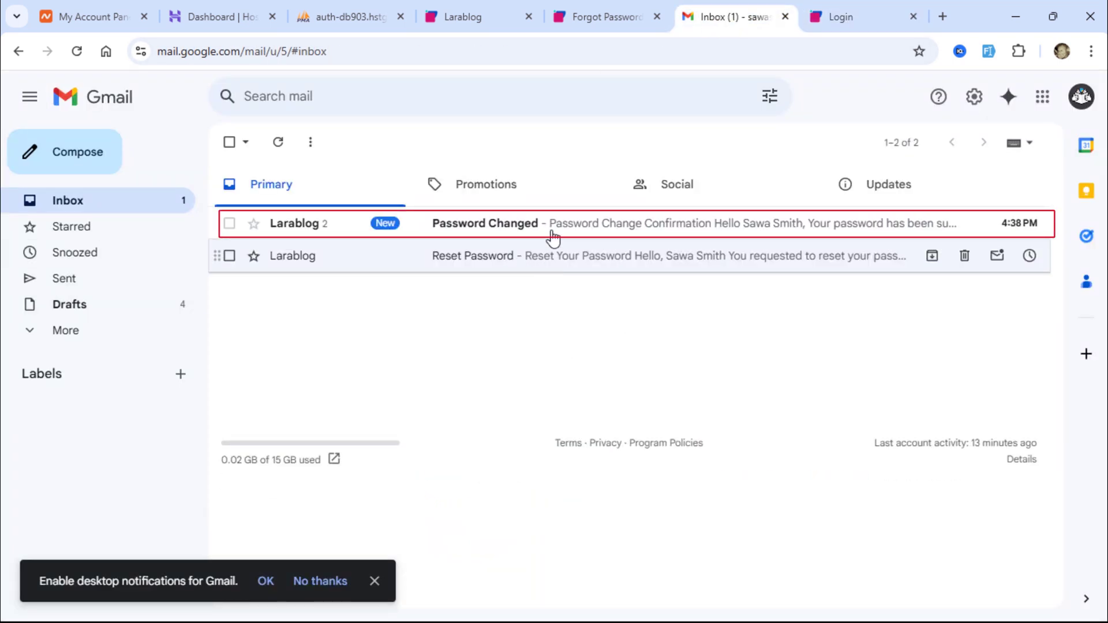
click(486, 228)
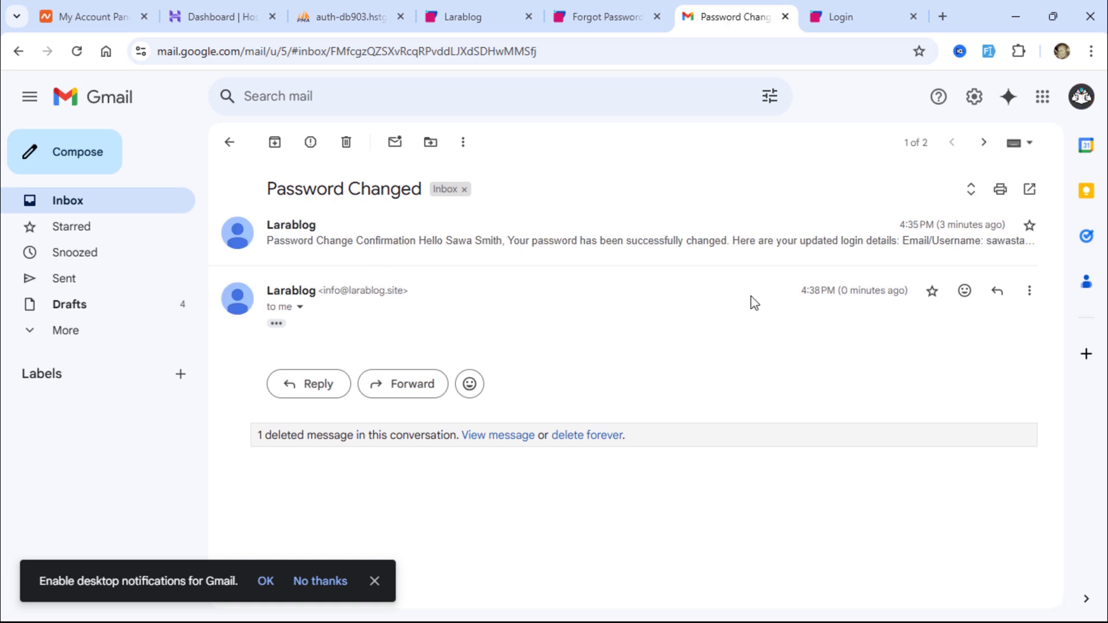
click(276, 324)
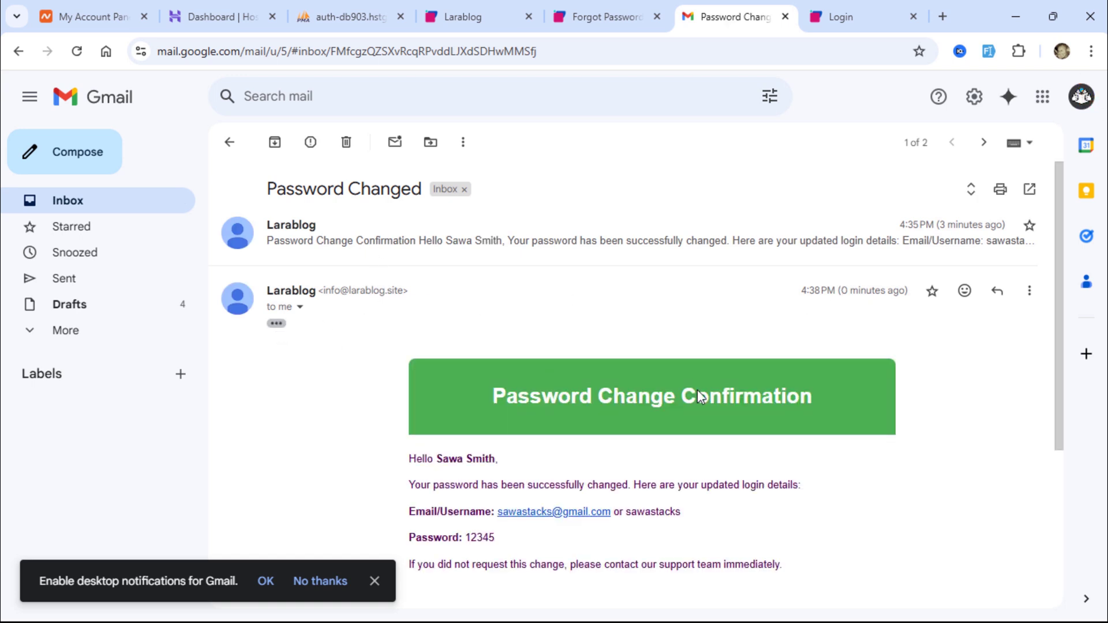
scroll(548, 377, down, 1)
drag(840, 209, 896, 209)
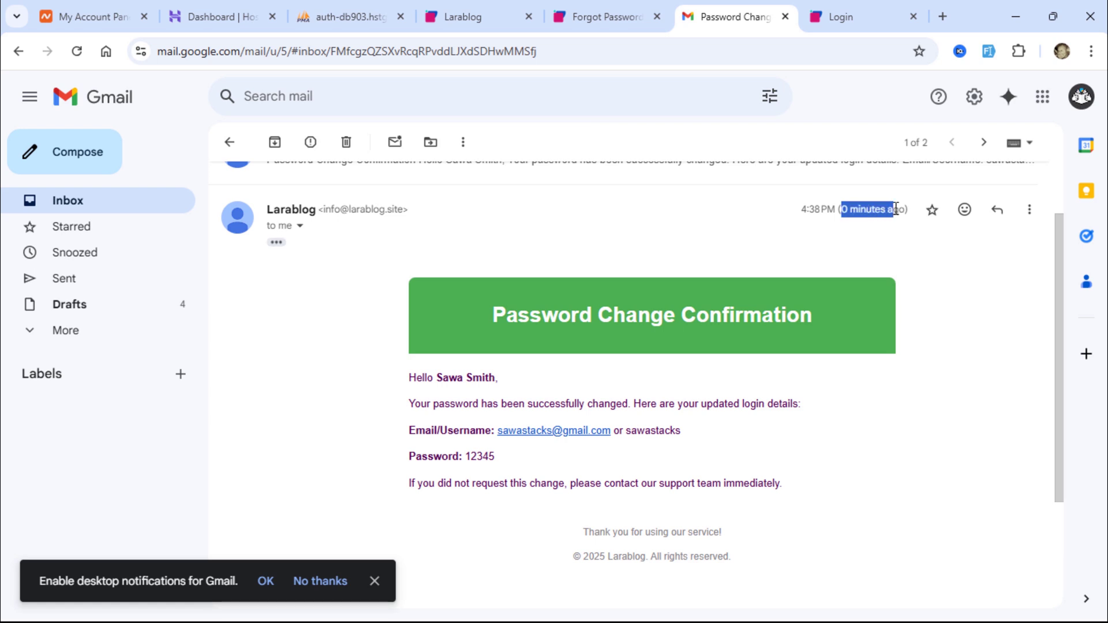
click(871, 406)
scroll(871, 406, up, 1)
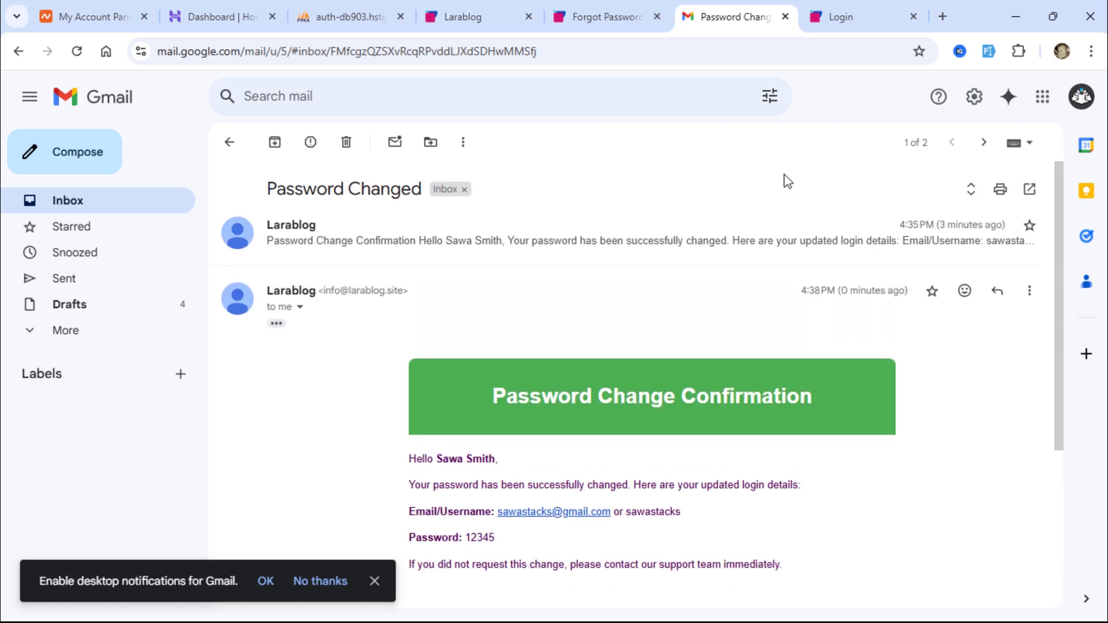
click(837, 19)
Log in with the saved account e-mail and reset password, then close the Forgot Password tab.
click(780, 384)
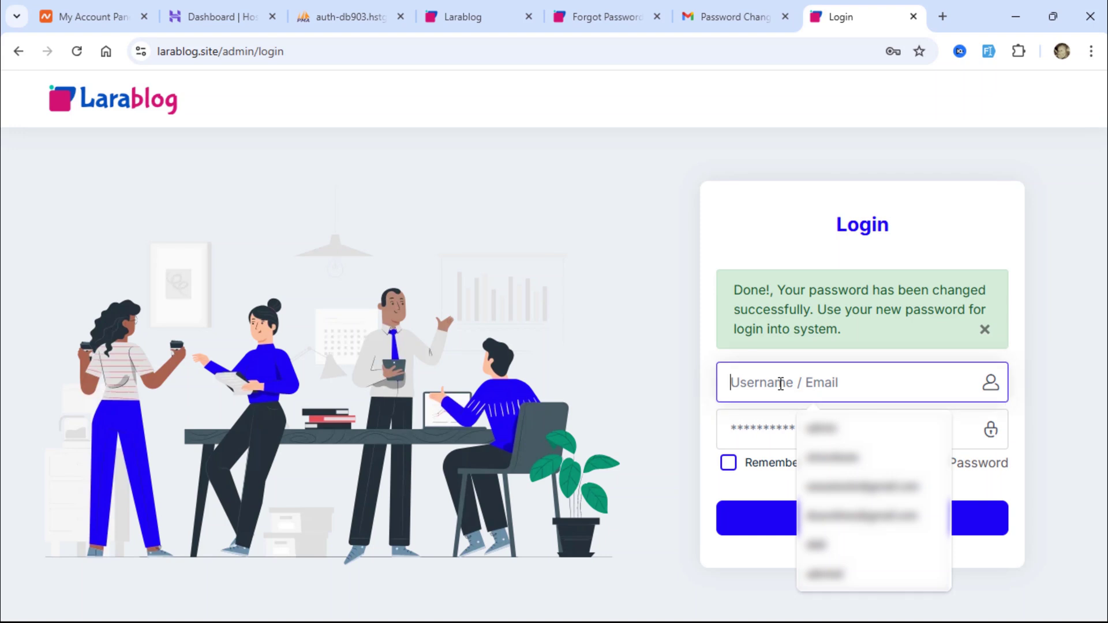
text(sa)
click(850, 420)
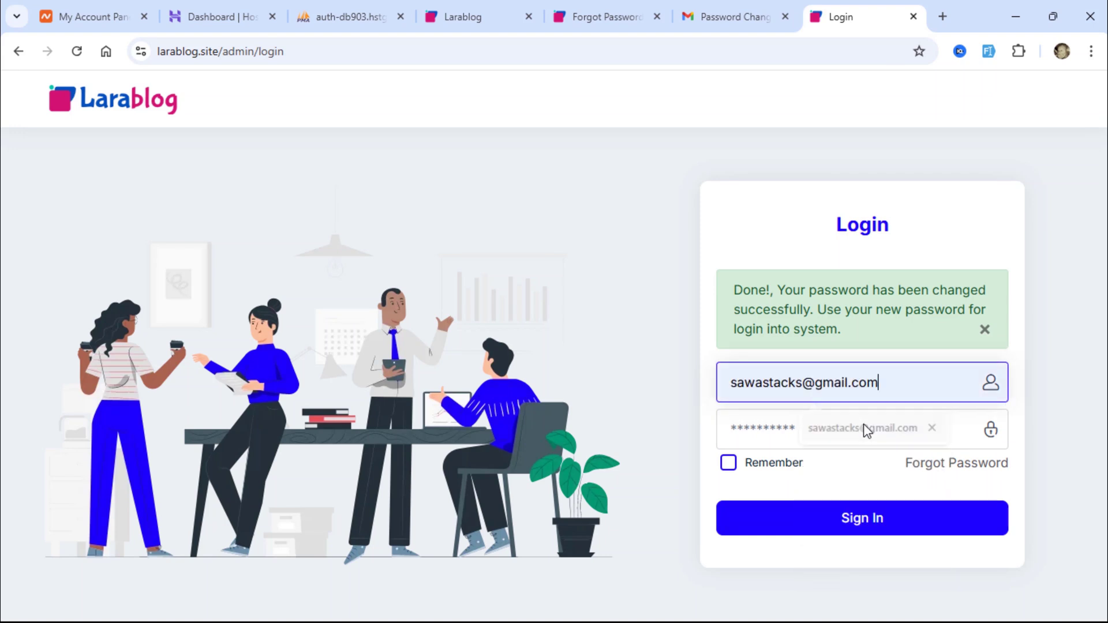
click(808, 430)
text(•••••)
click(892, 525)
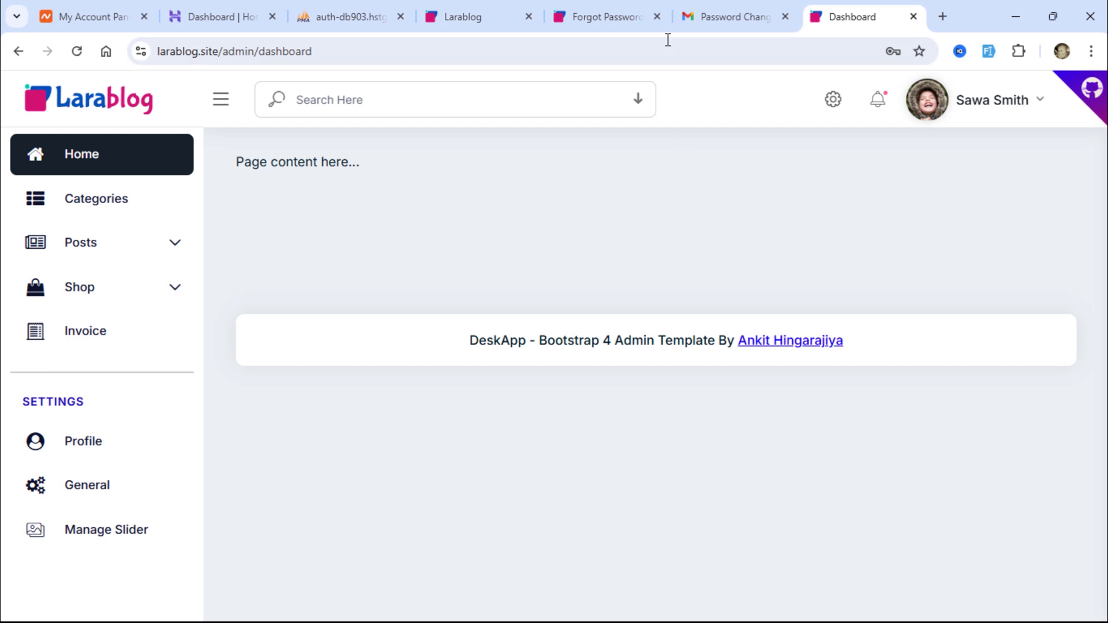
click(656, 17)
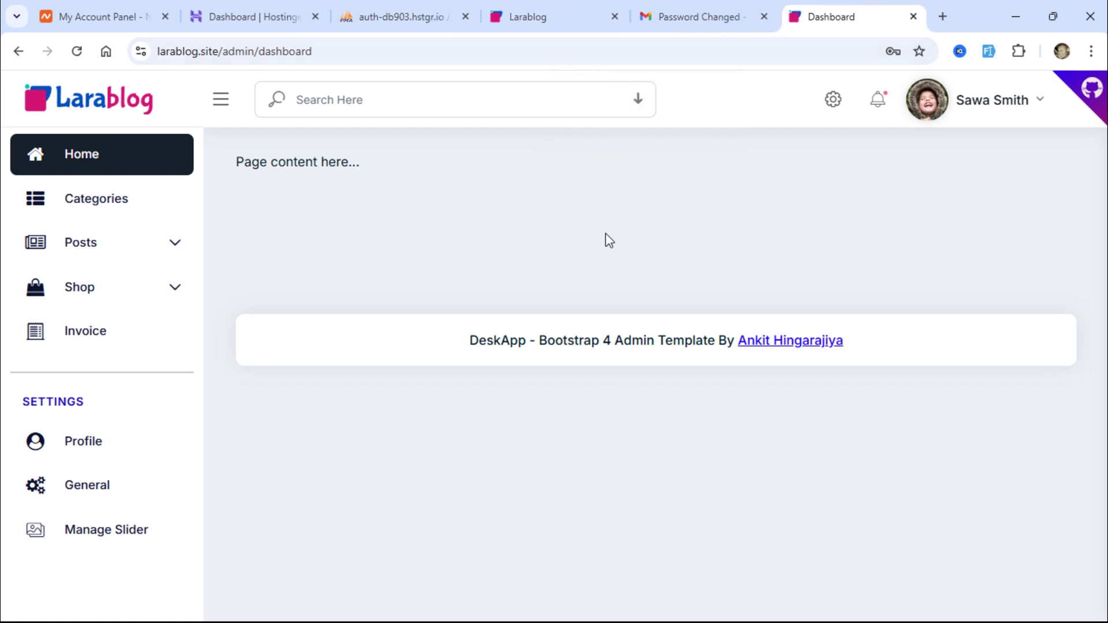
Check all rows in newsletter_subscribers, delete them with confirmation, then switch to the Larablog site.
click(390, 20)
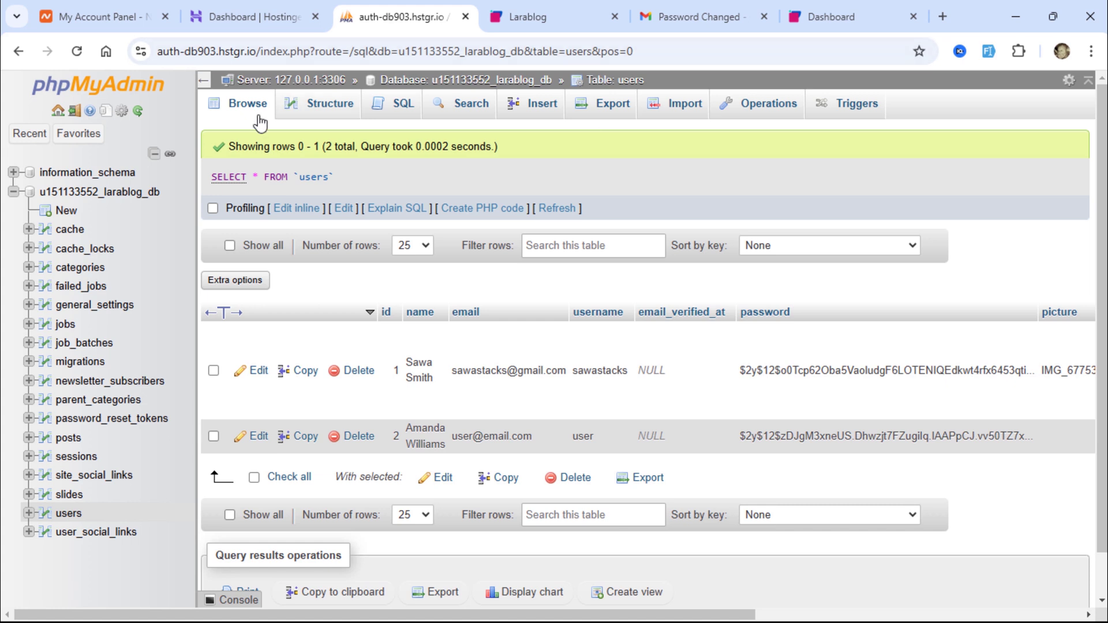
click(106, 385)
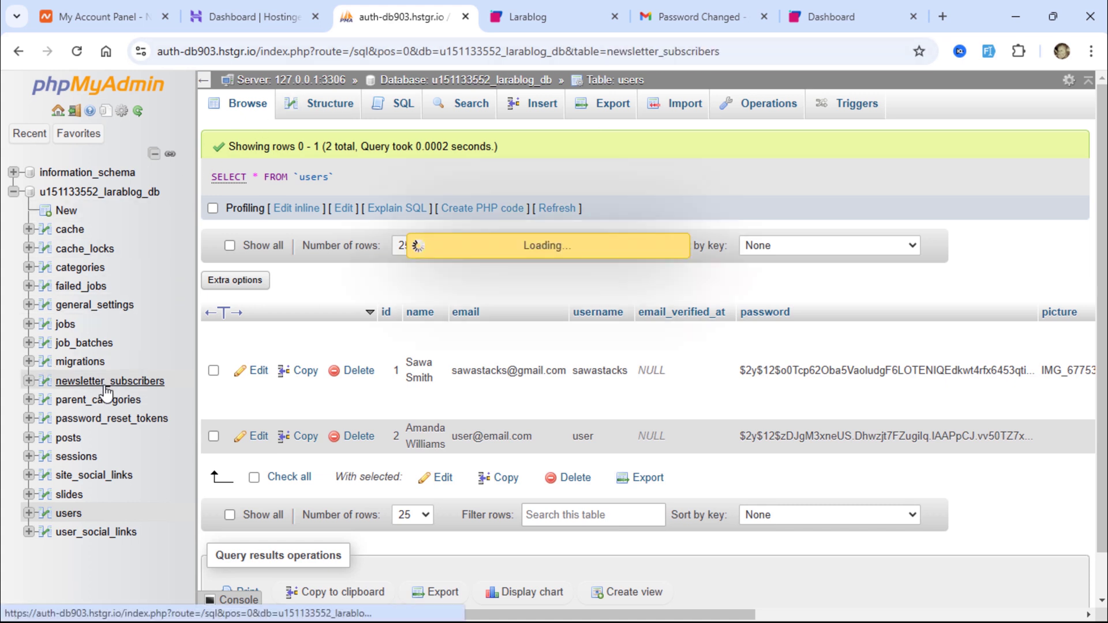
click(298, 392)
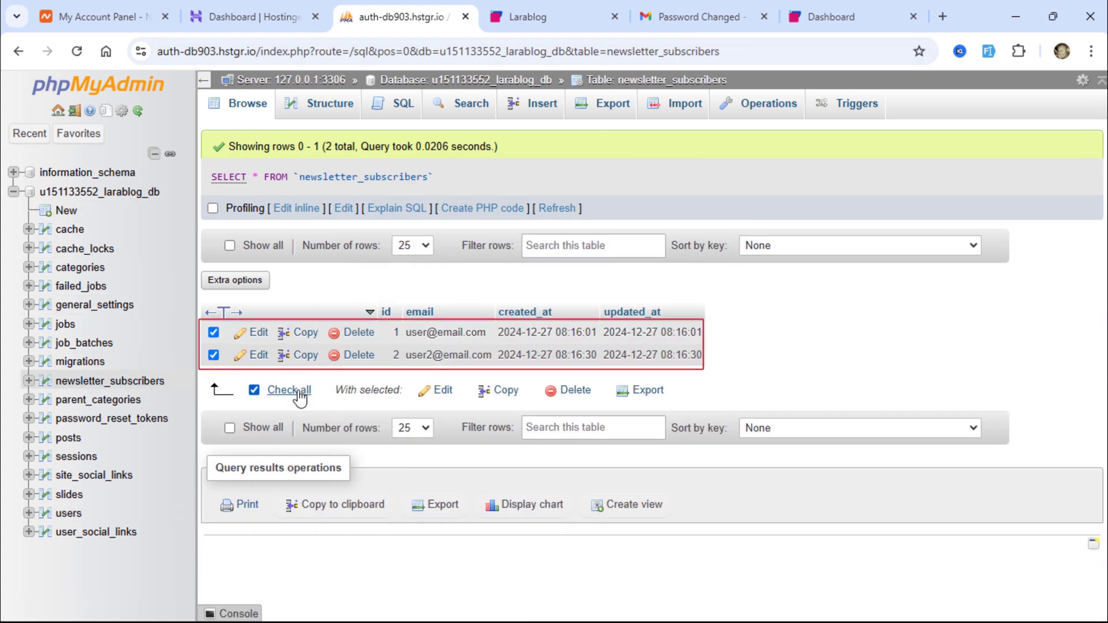
click(573, 390)
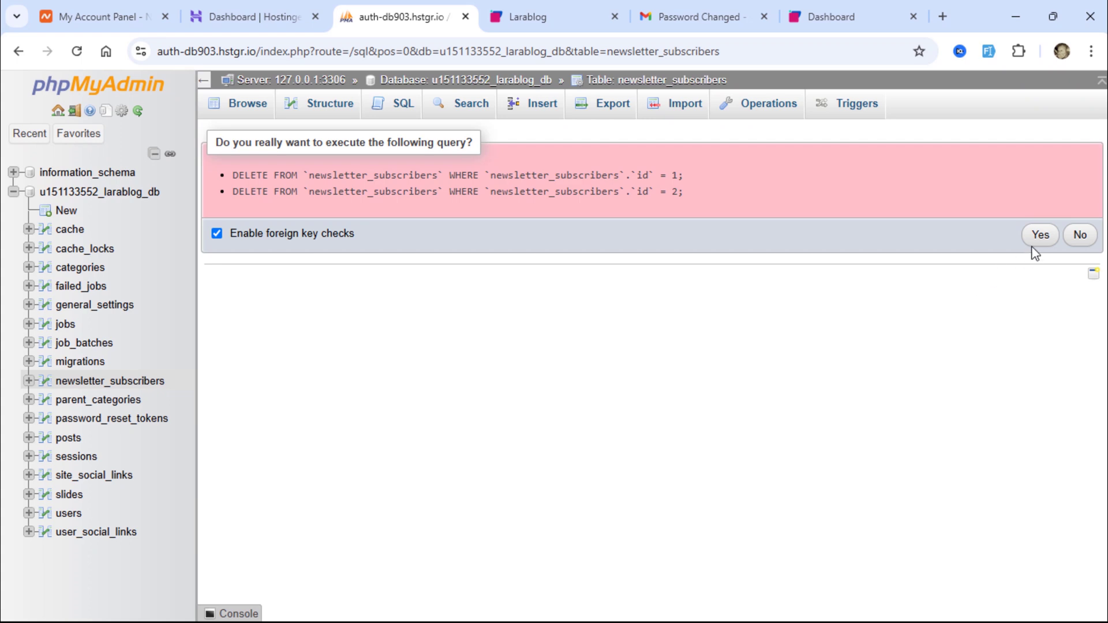
click(1039, 236)
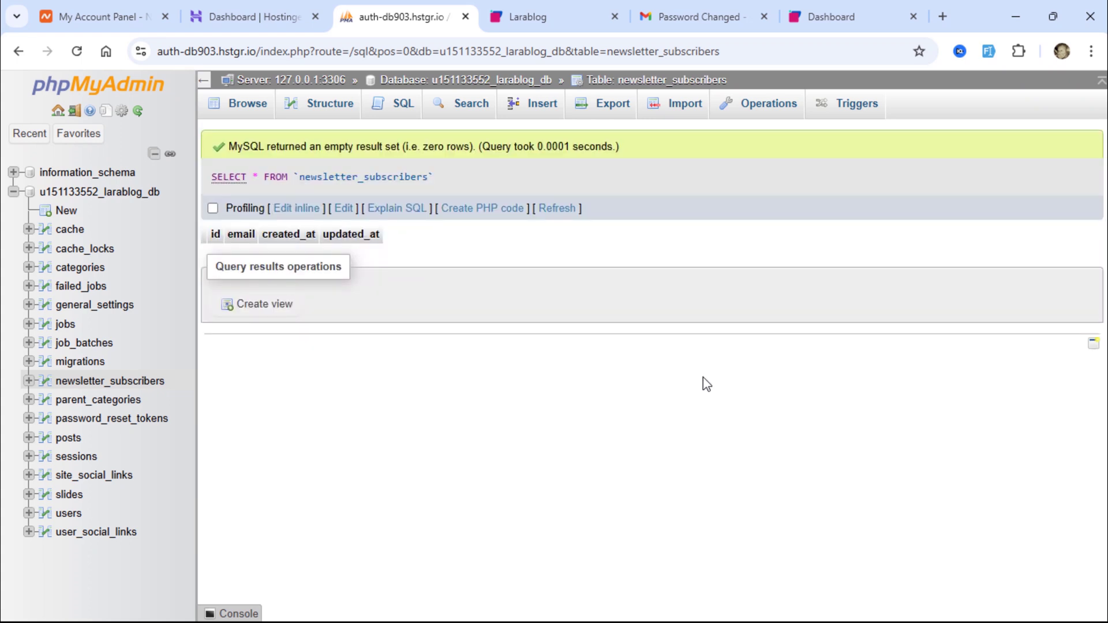
click(551, 26)
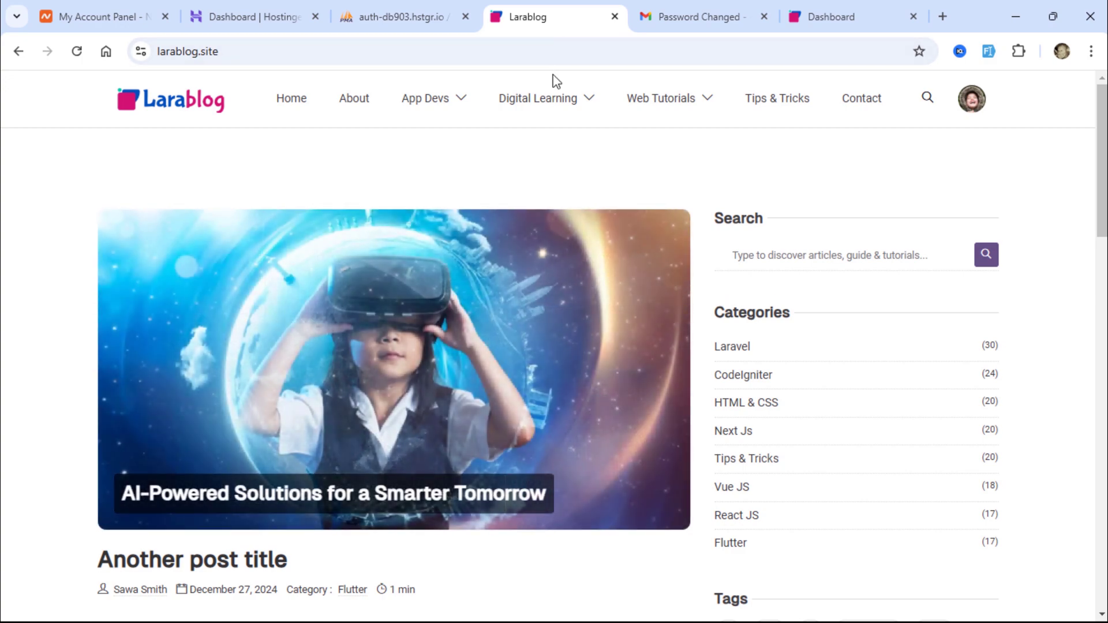
Test an empty footer subscription, then subscribe two e-mail addresses to the newsletter.
scroll(593, 352, down, 20)
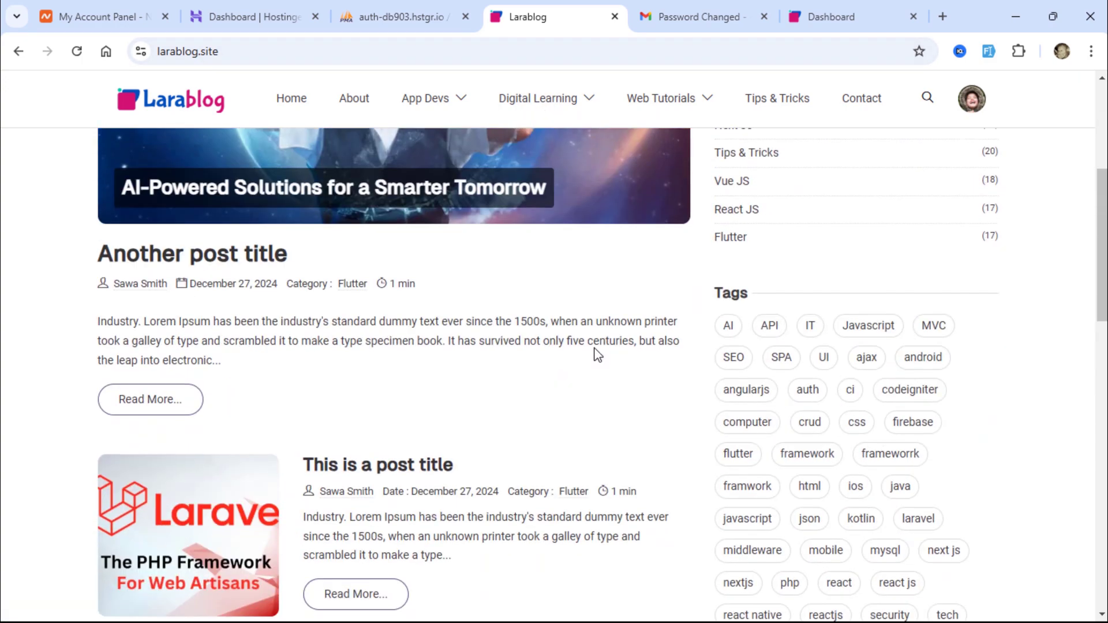
scroll(593, 353, down, 1)
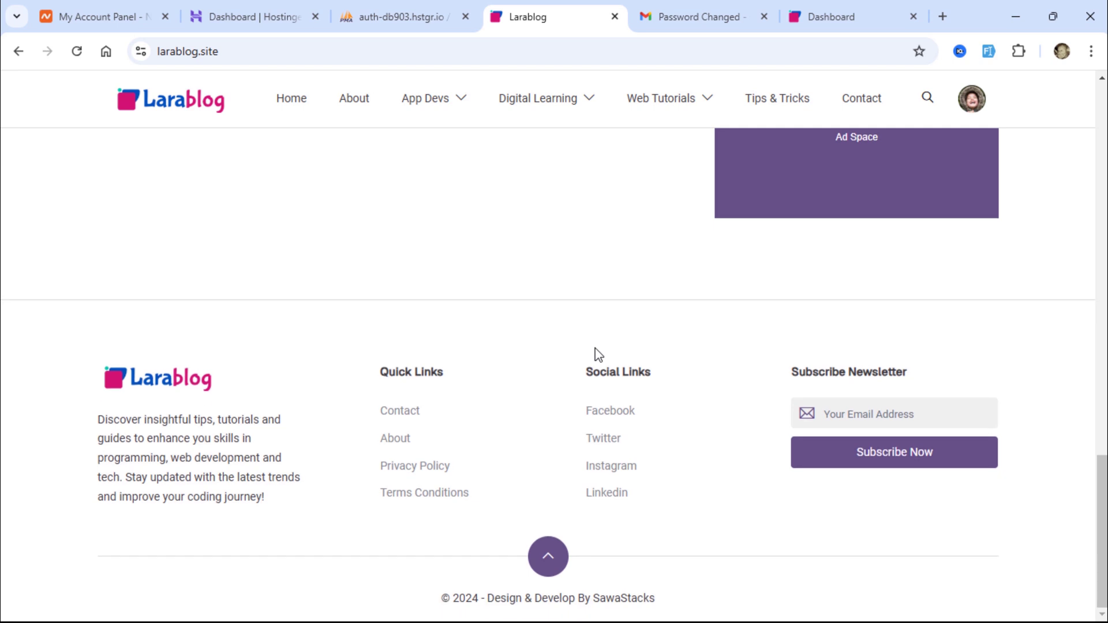
click(878, 449)
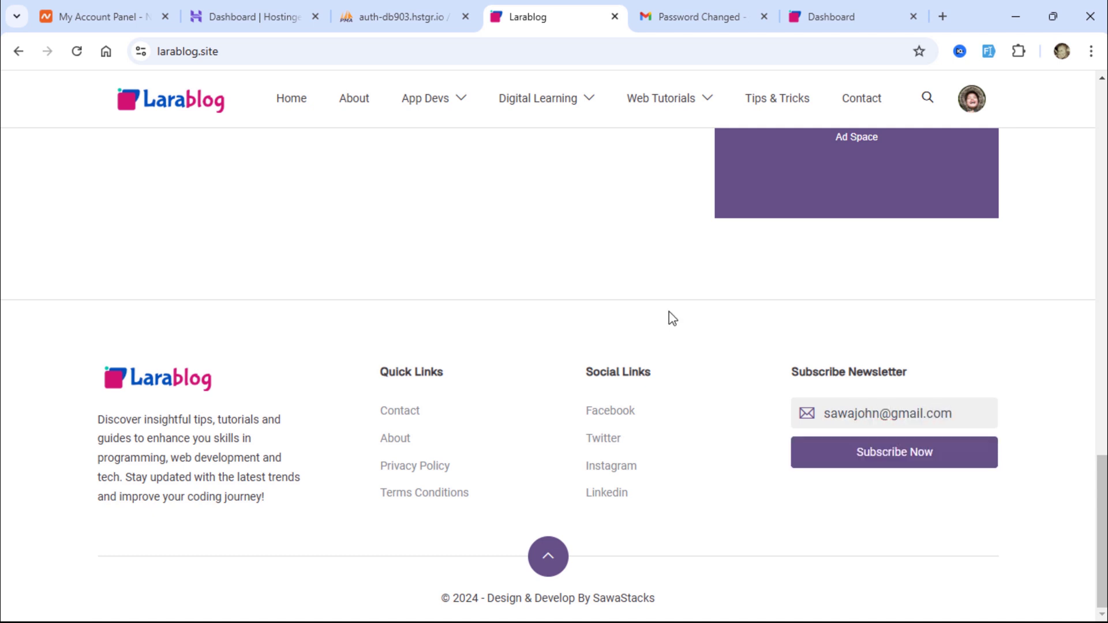
click(887, 468)
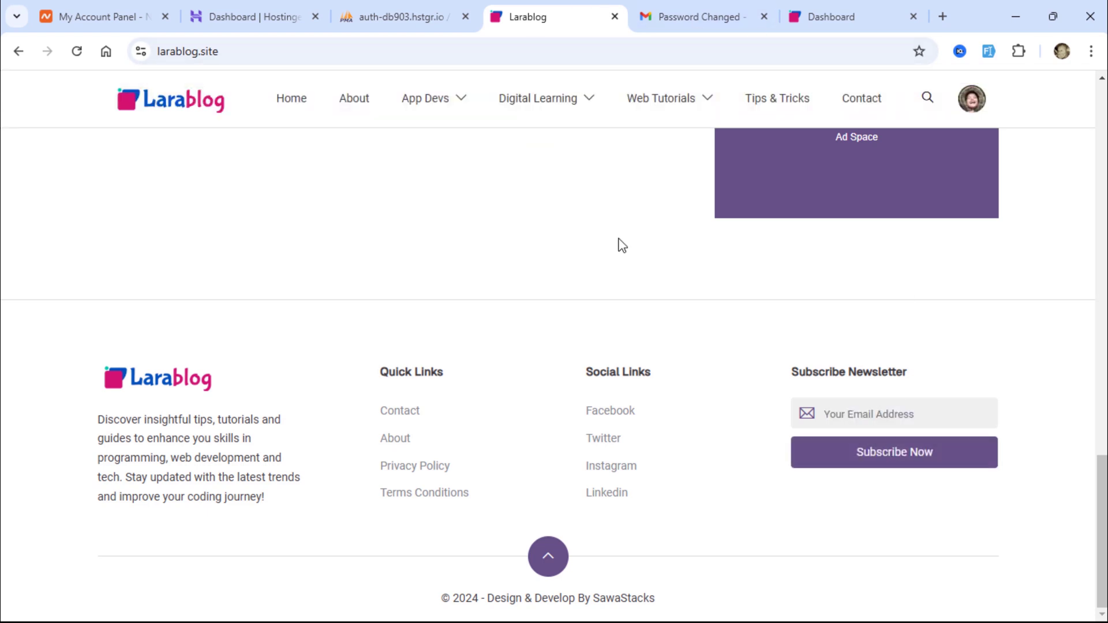
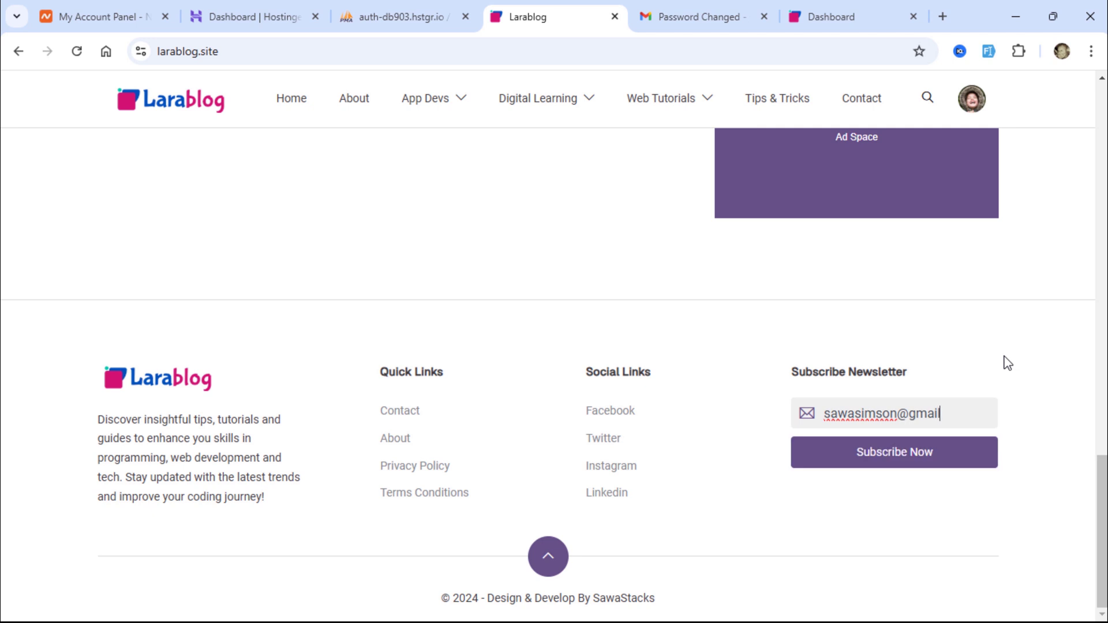
click(902, 462)
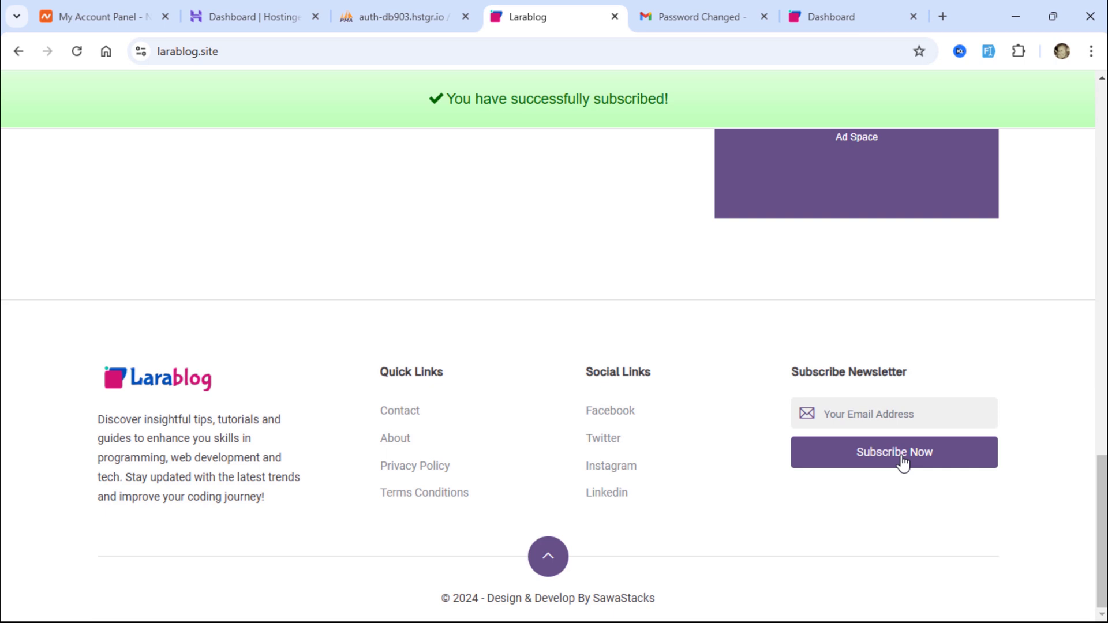
Reload newsletter_subscribers in phpMyAdmin to confirm new rows 3 and 4, then return to the Larablog dashboard.
click(398, 17)
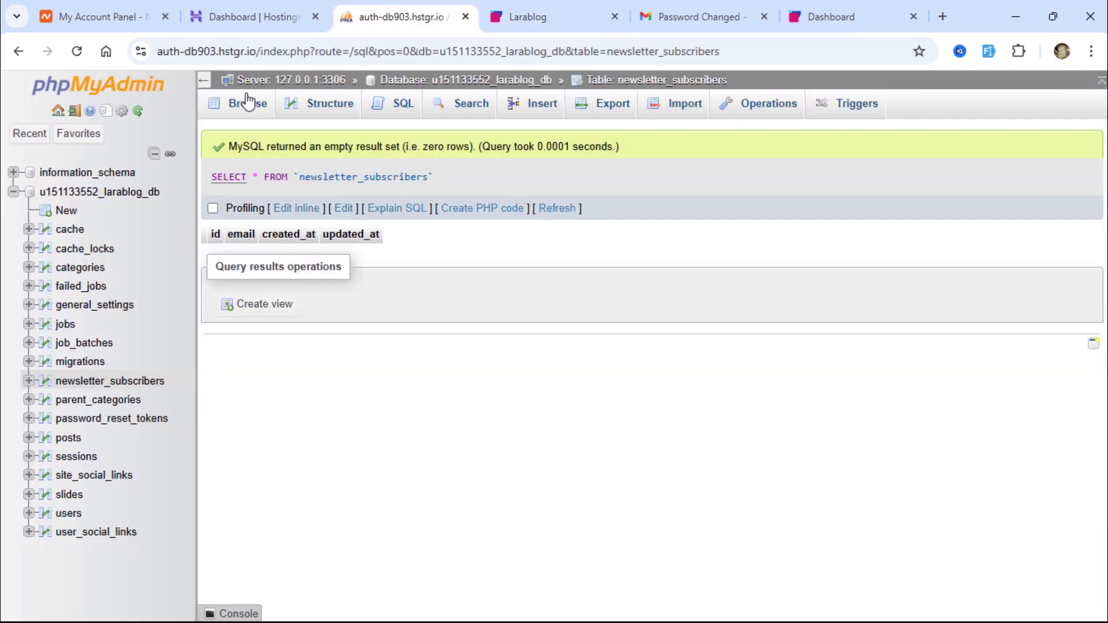
click(254, 103)
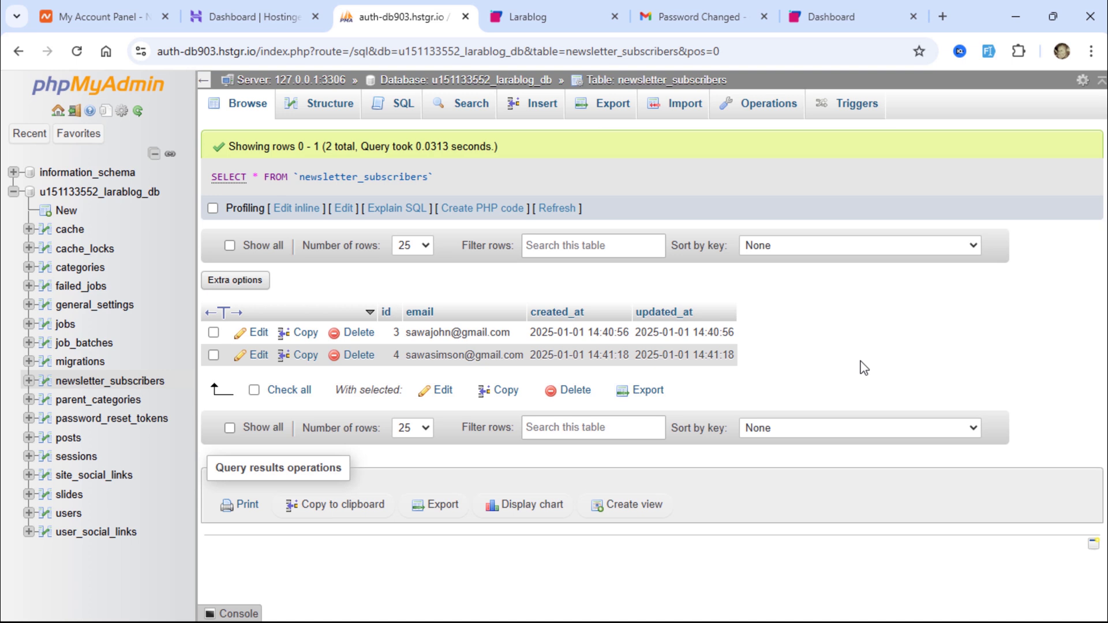
click(854, 26)
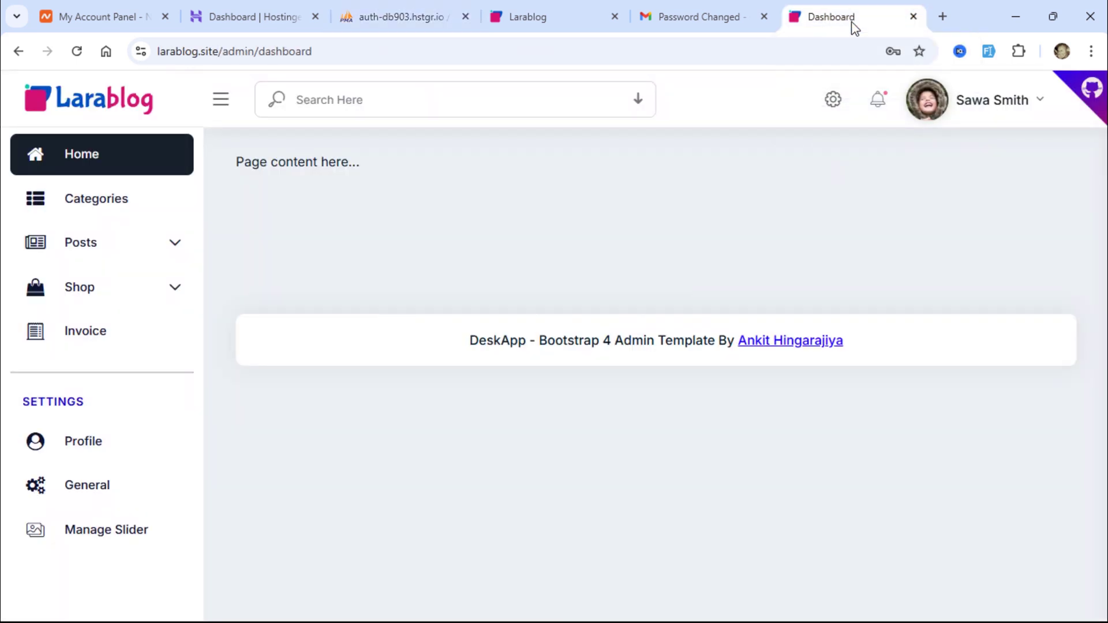
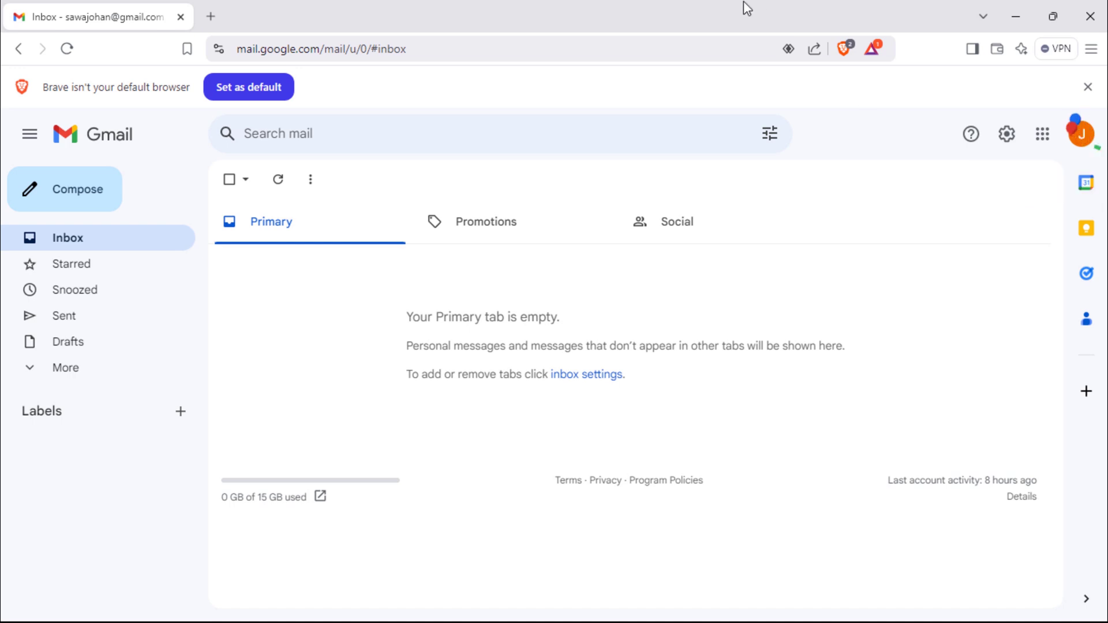
Hide Gmail and title the new post 'This is the title of the blog post from live server'.
drag(744, 6, 678, 117)
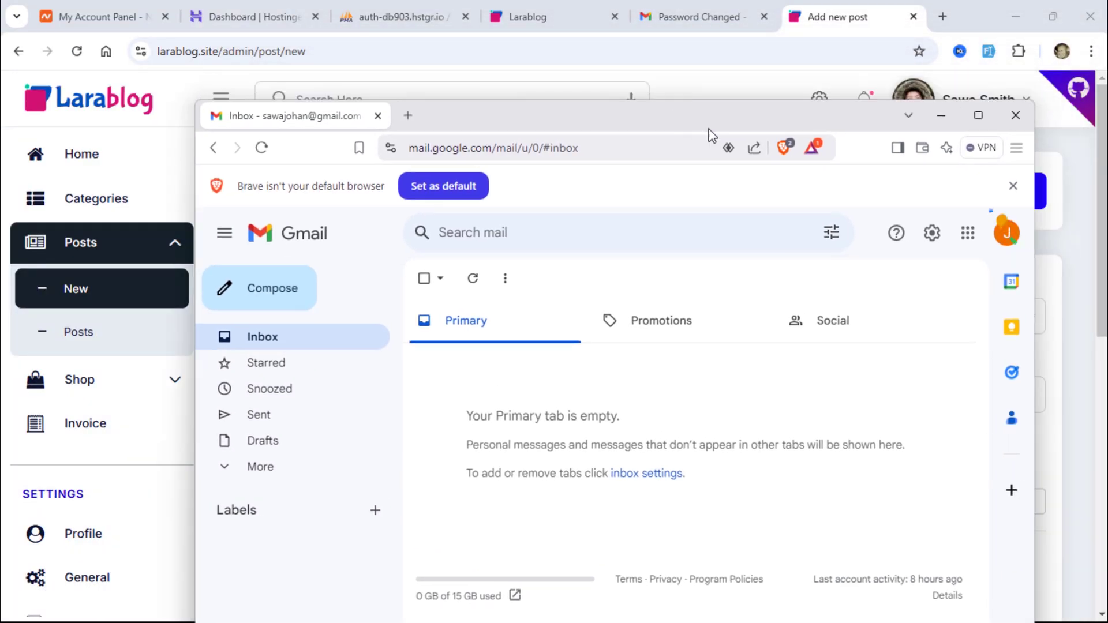
click(940, 115)
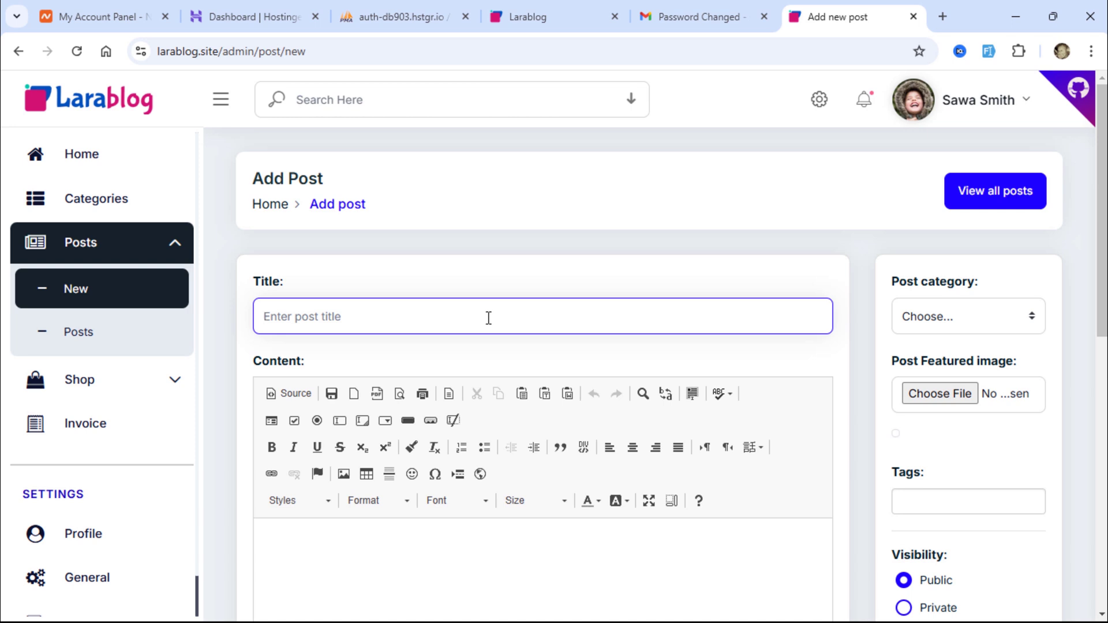
text(Th)
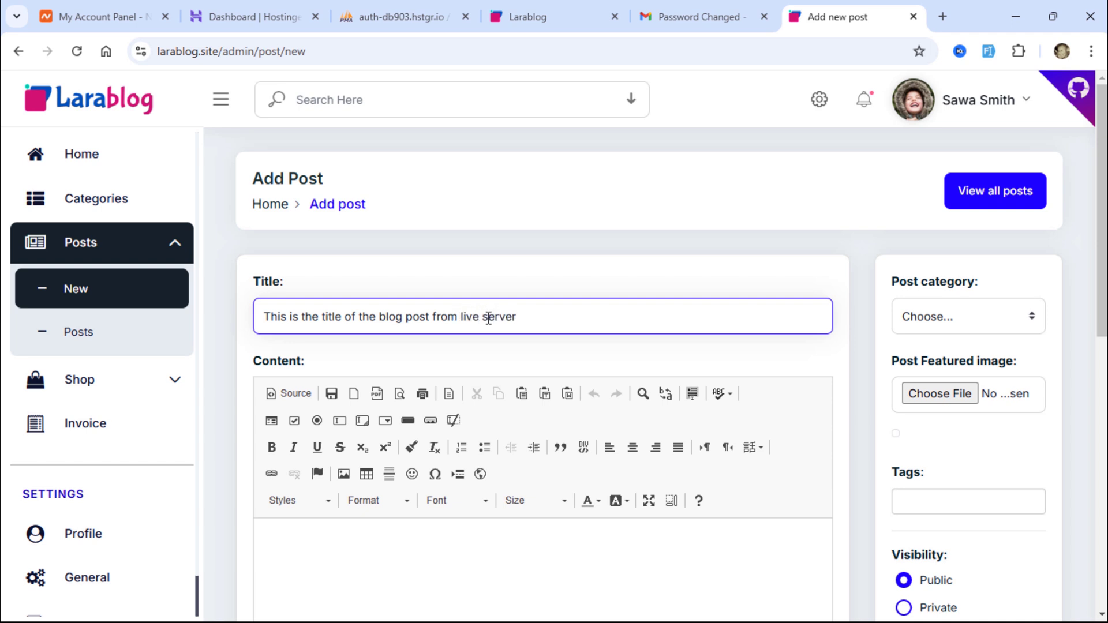
click(969, 336)
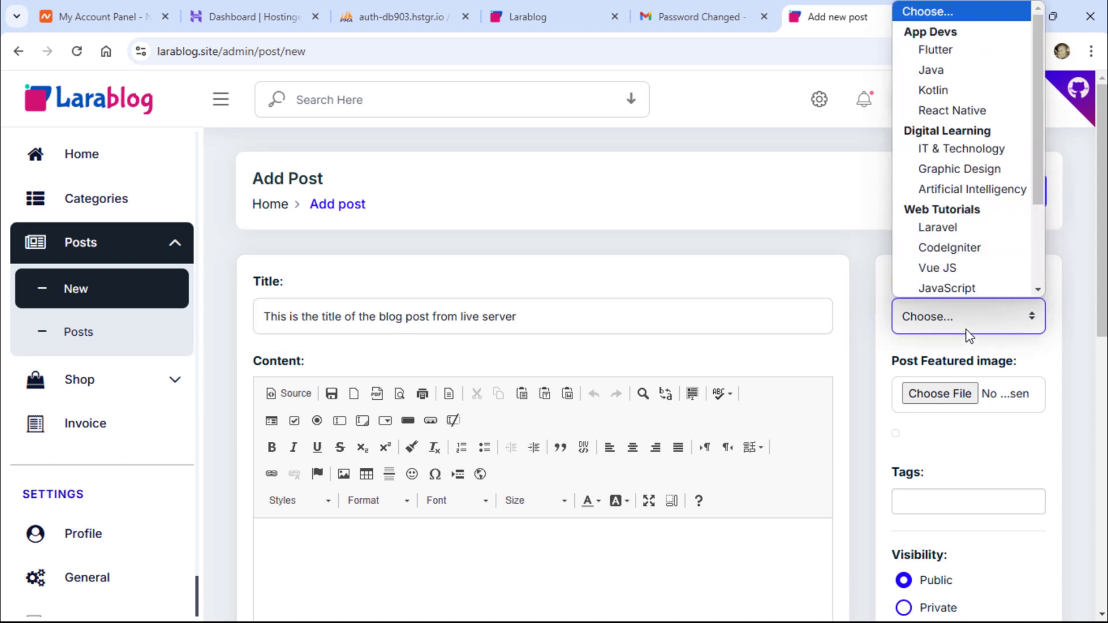
click(963, 150)
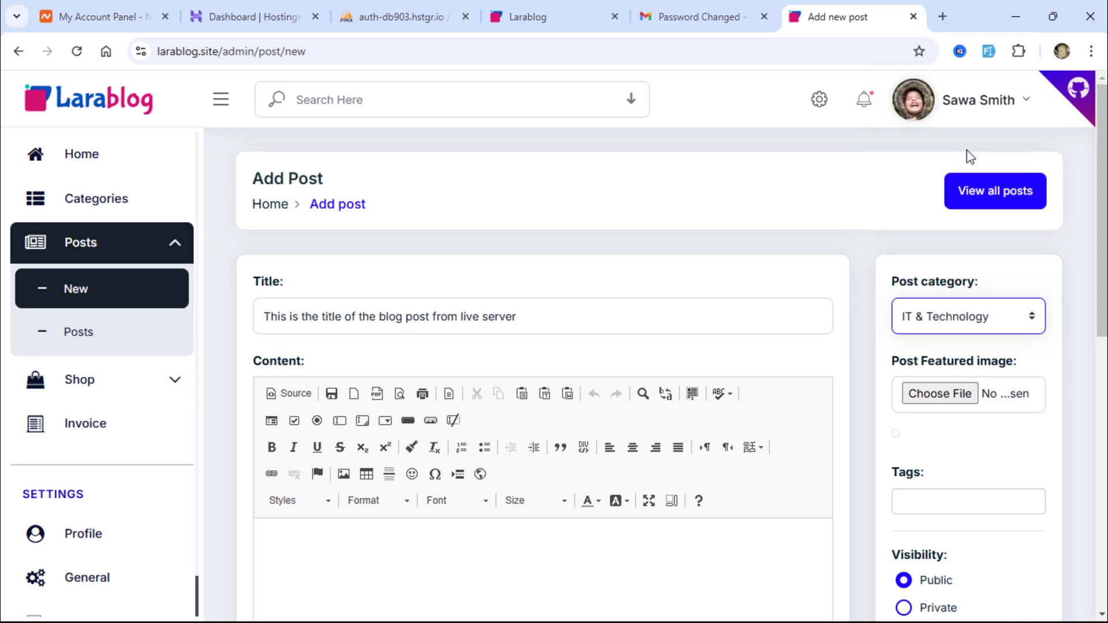
click(945, 395)
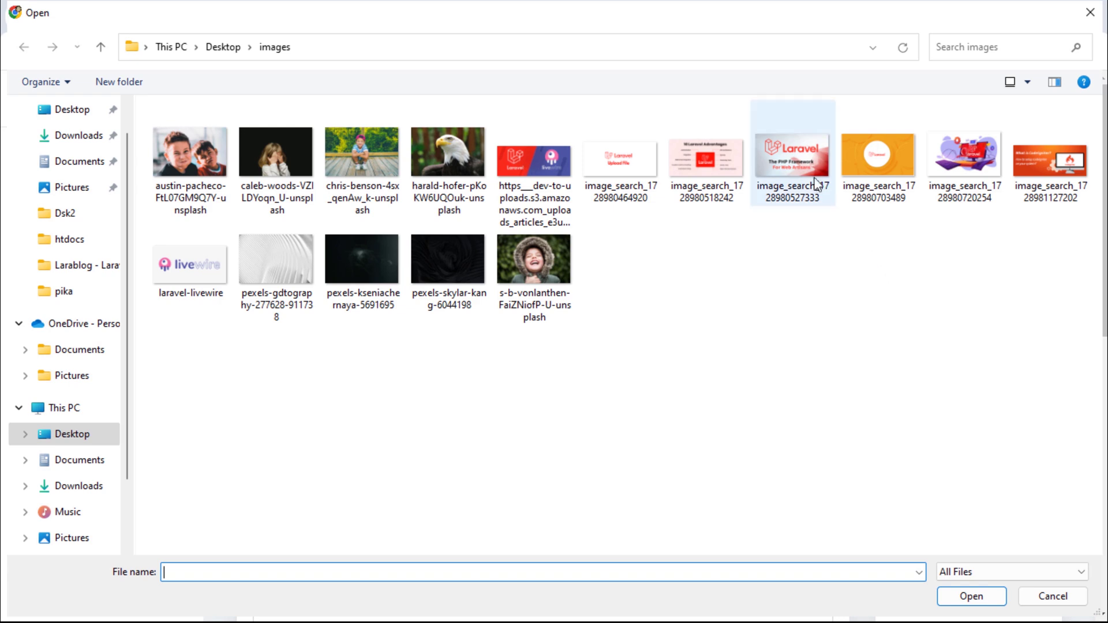
double_click(962, 165)
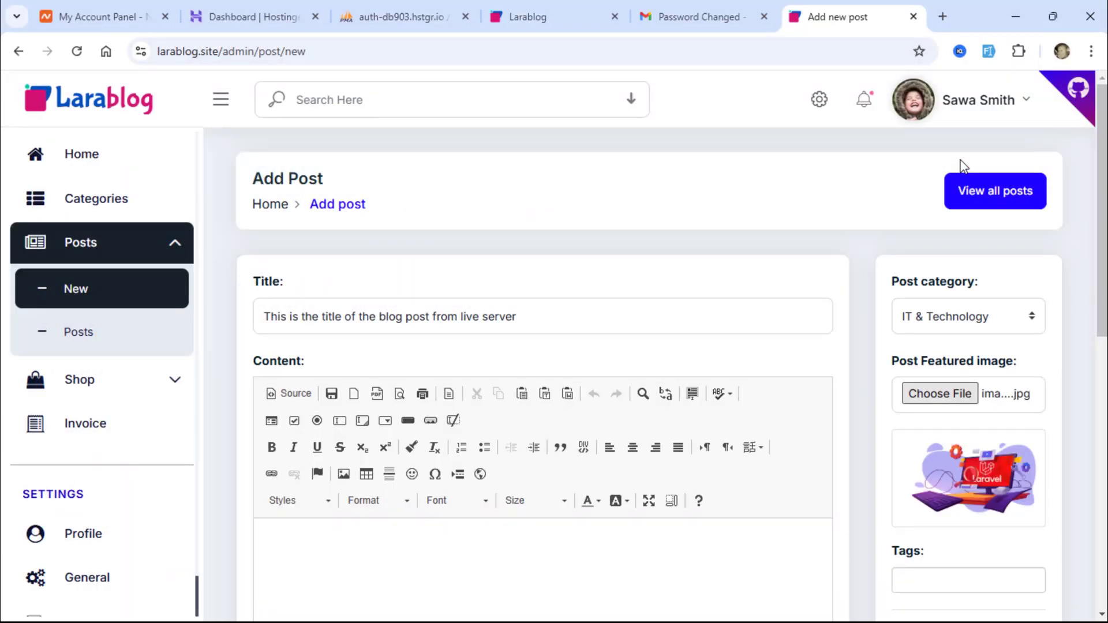
scroll(918, 400, down, 4)
click(512, 374)
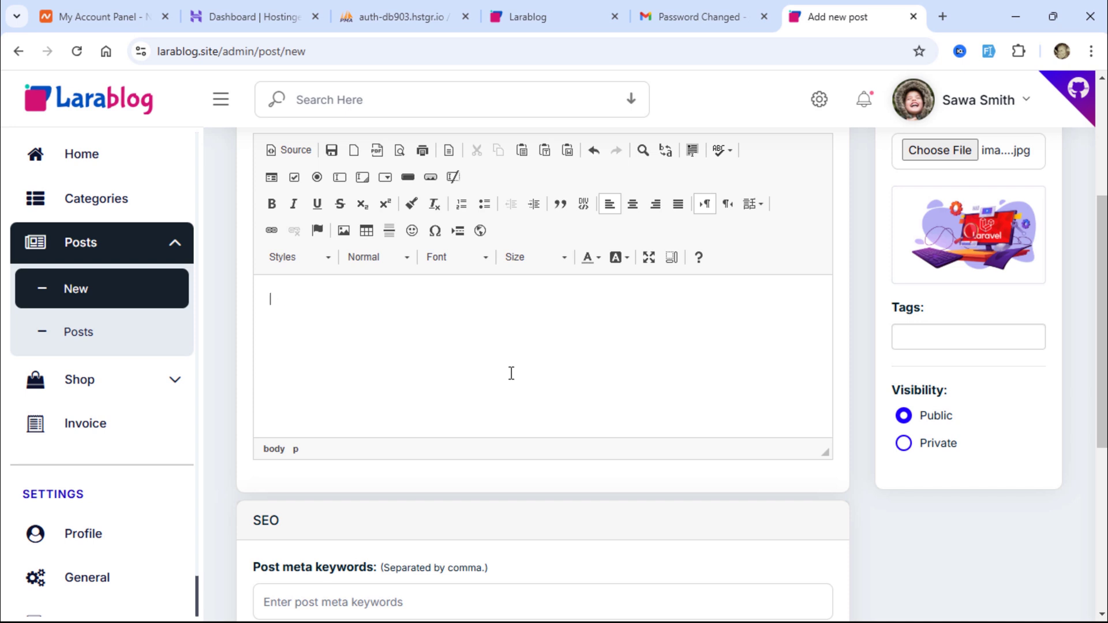
Search 'lorem', copy lipsum.com's 'Why do we use it?' paragraph, and close that tab.
click(945, 8)
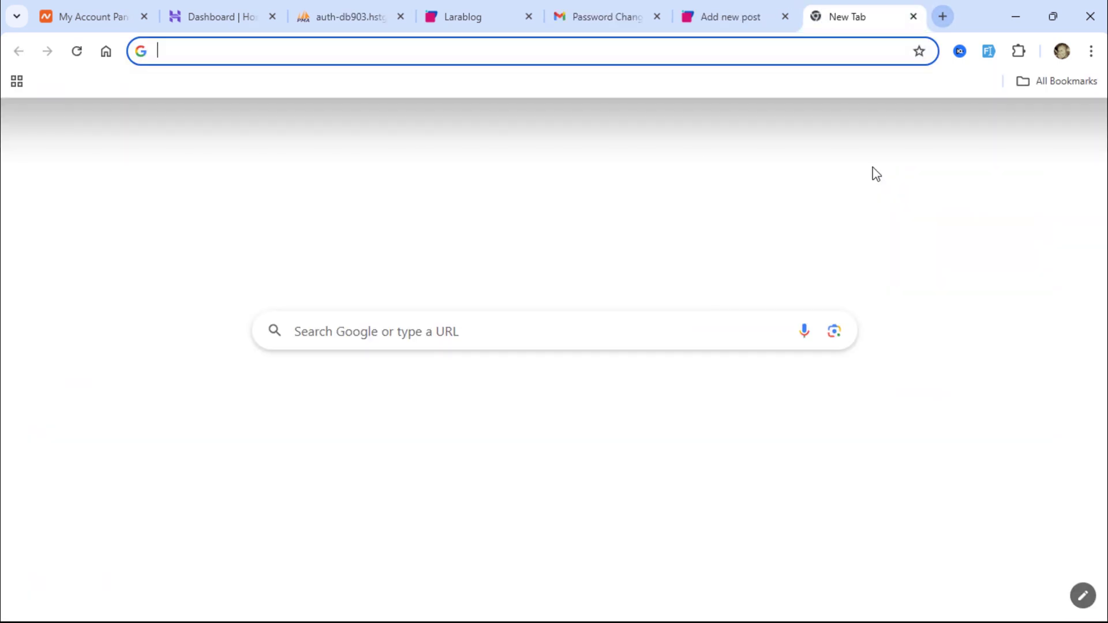
text(lorem)
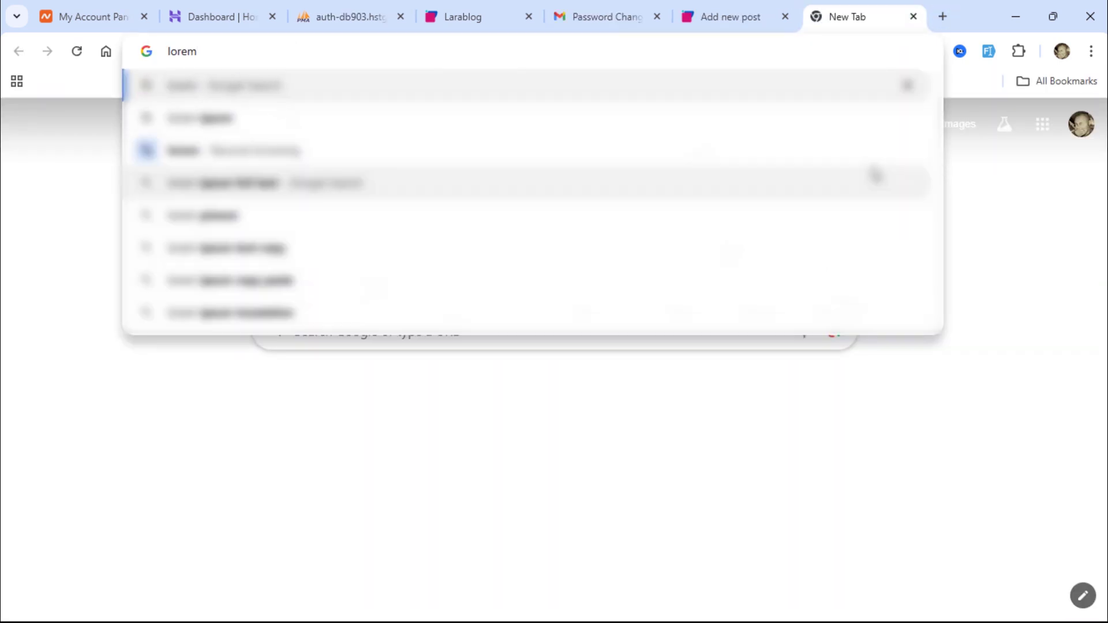
key(Return)
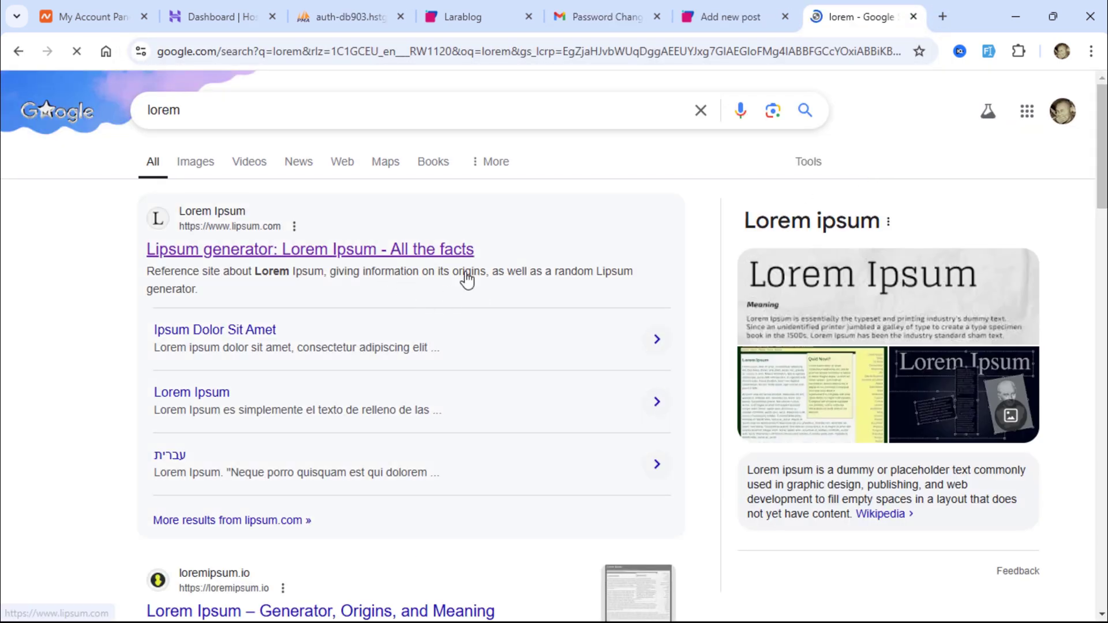
click(631, 301)
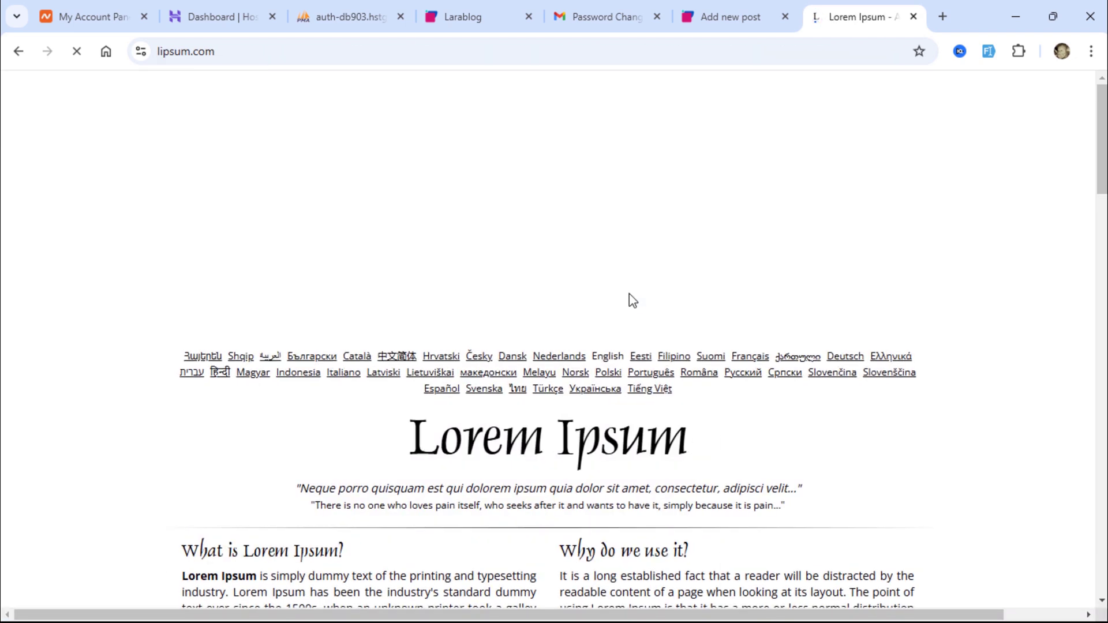
scroll(629, 299, down, 5)
drag(561, 252, 749, 413)
right_click(752, 317)
click(776, 333)
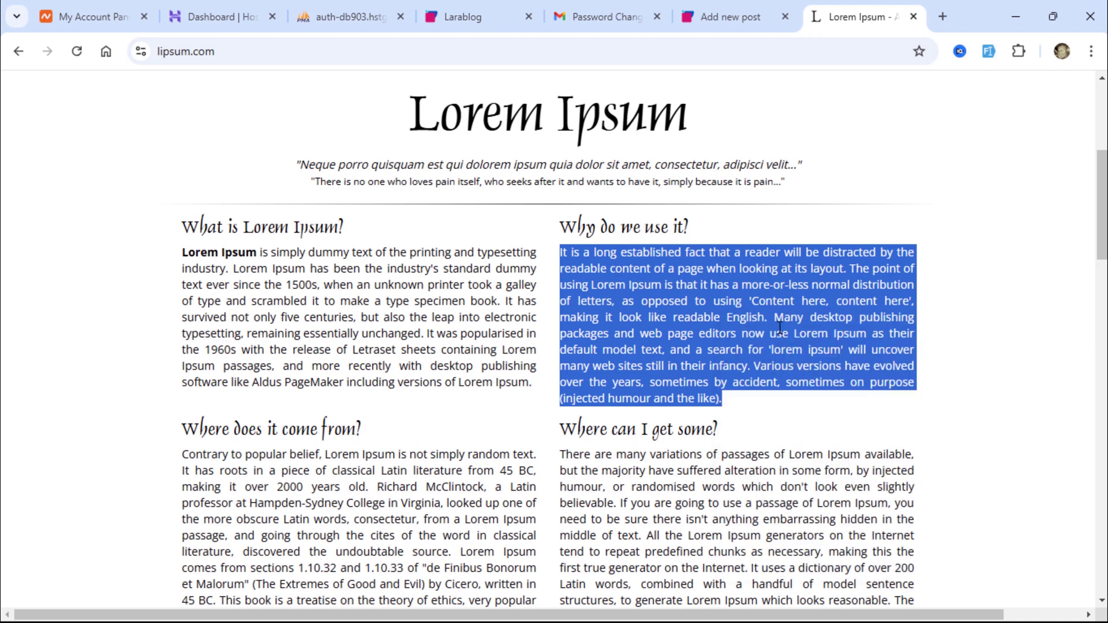
click(913, 18)
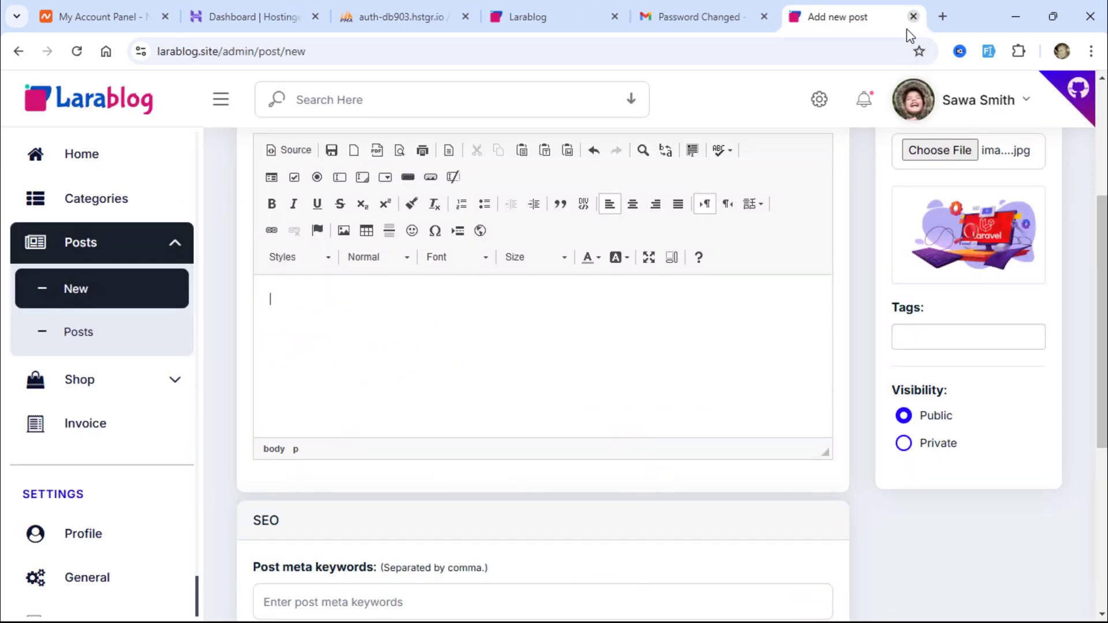
Paste the Lorem Ipsum paragraph as the post content, create the post, and go to phpMyAdmin.
click(376, 344)
key(ctrl+v)
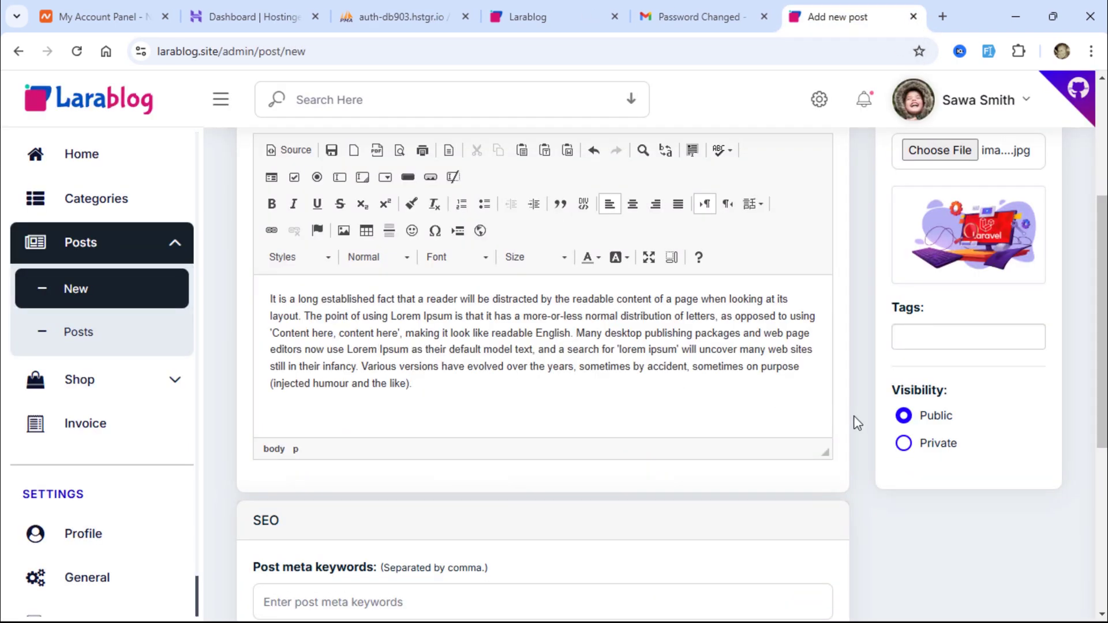
scroll(858, 423, down, 3)
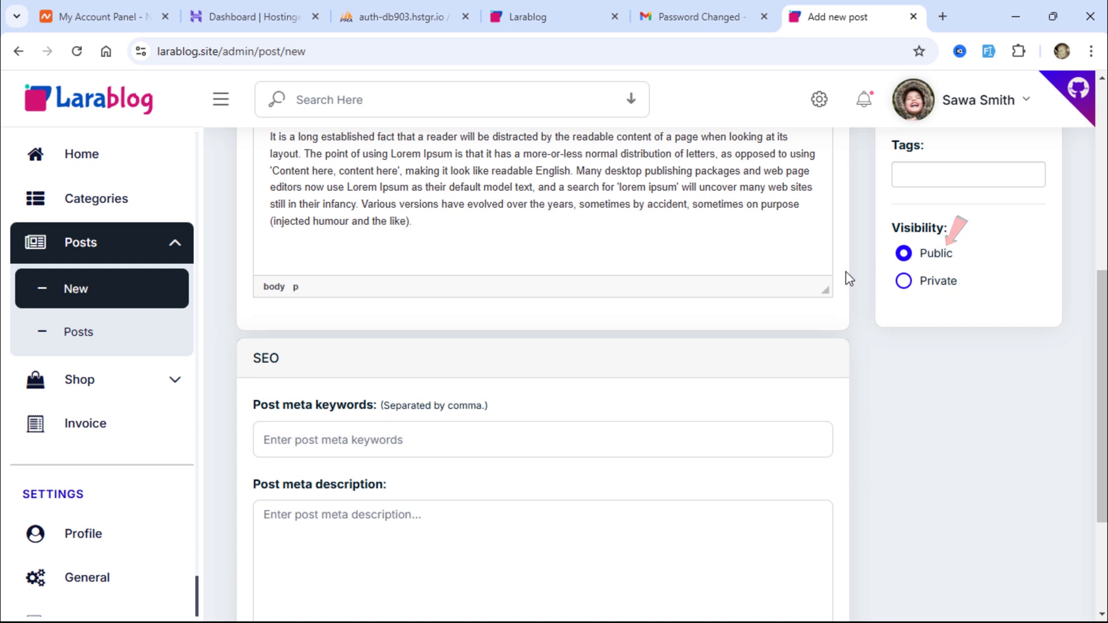
scroll(653, 467, down, 3)
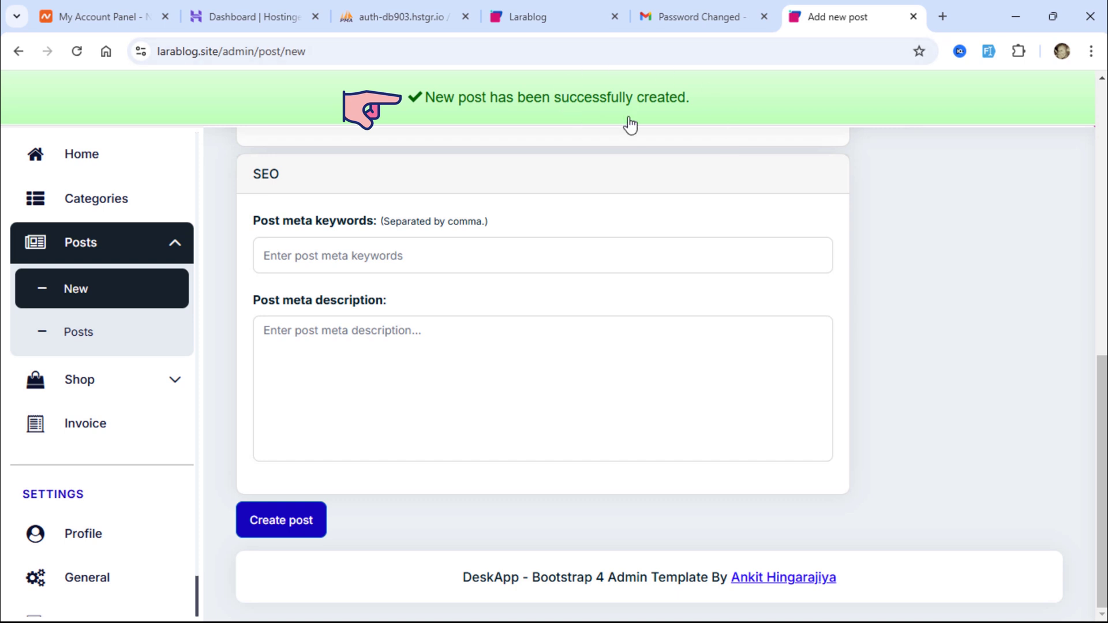
click(379, 13)
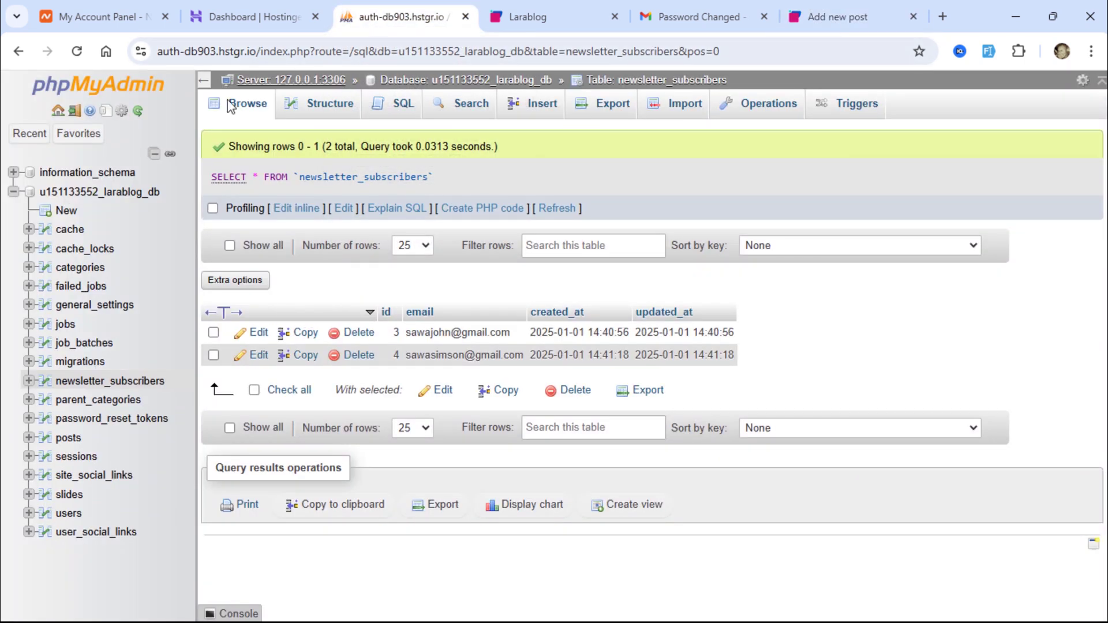
Browse the jobs table to find two queued jobs (ids 5 and 6), then return to Hostinger.
click(63, 325)
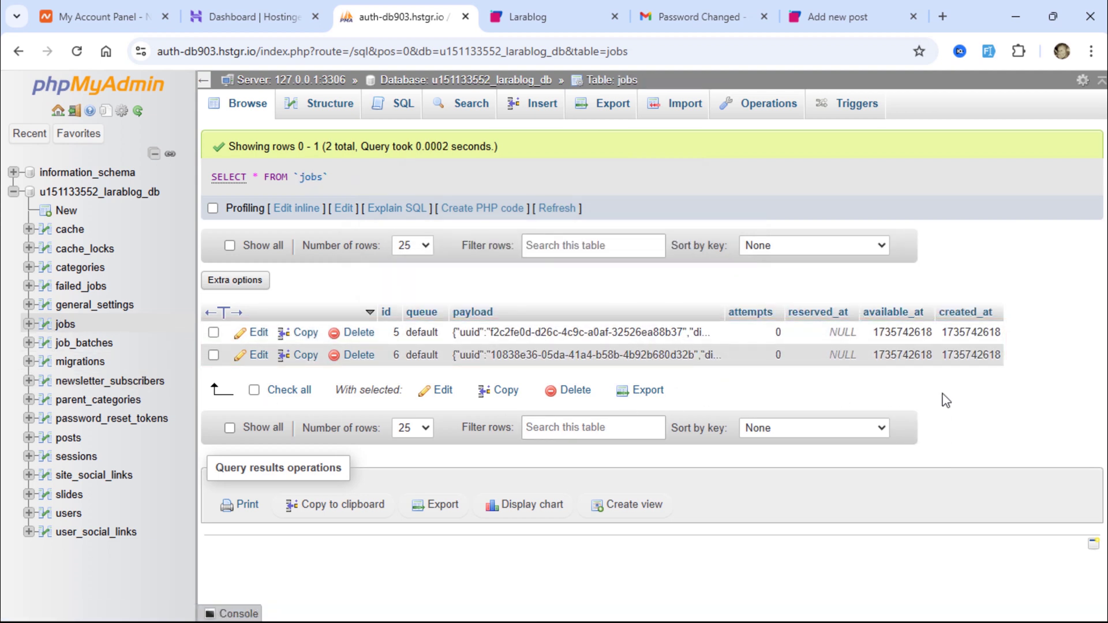
click(239, 103)
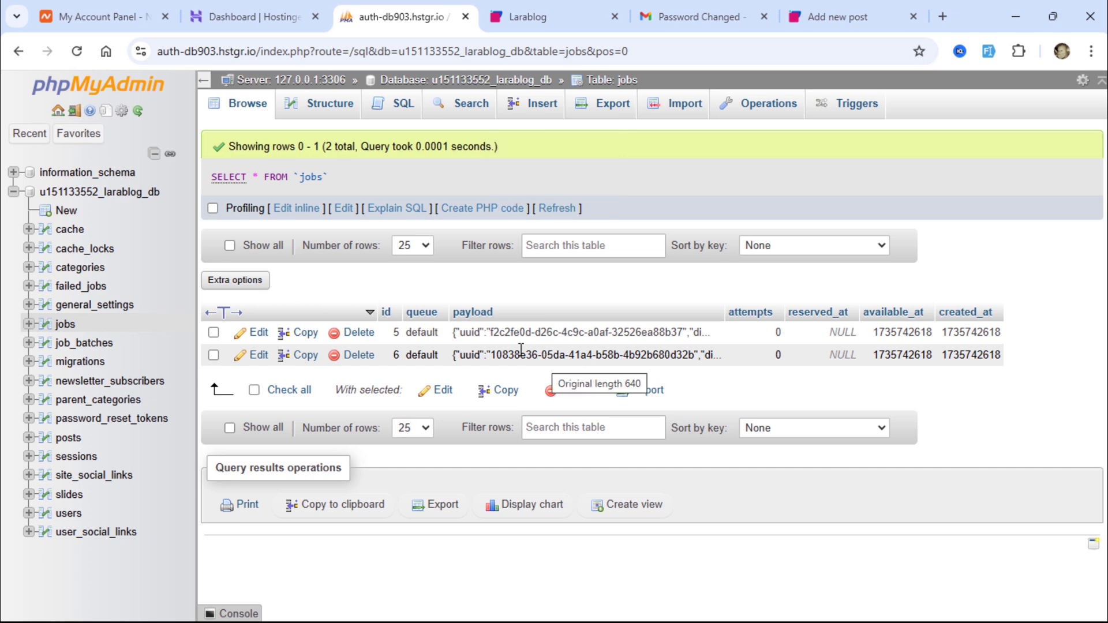
click(248, 14)
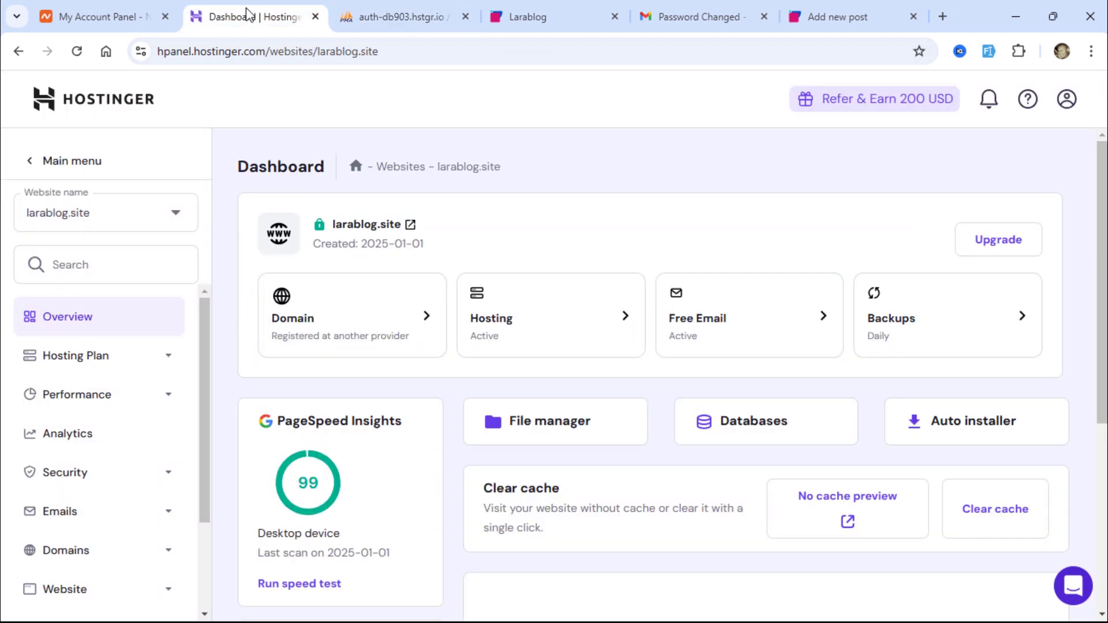
Change line 11 of public_html/routes/web.php to use env('CRON_JOB_TOKEN') and save the file.
click(548, 431)
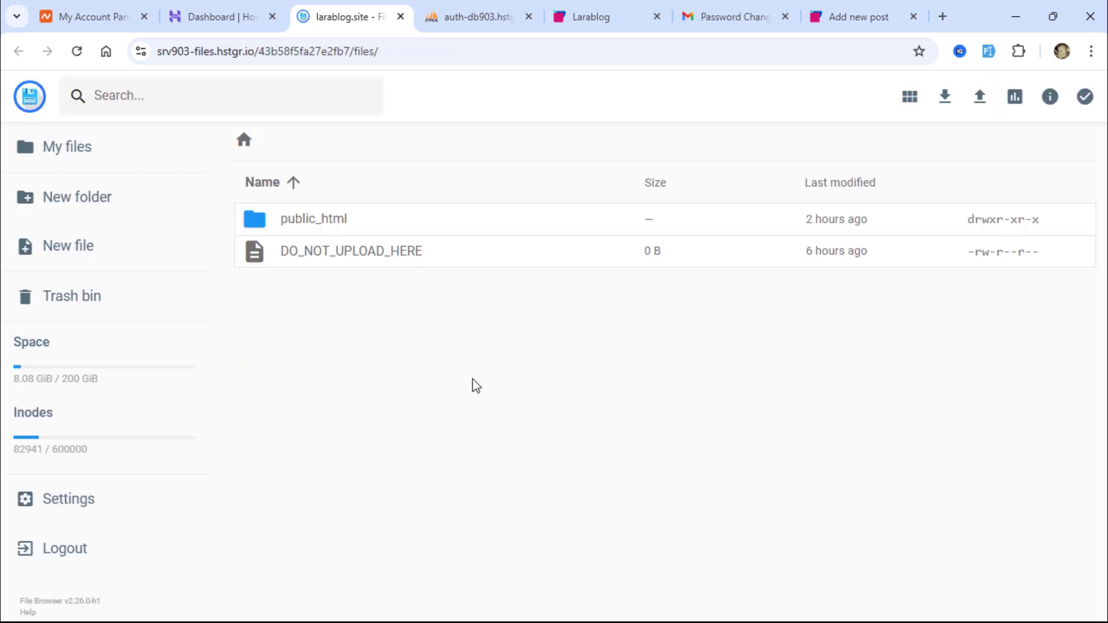
double_click(326, 225)
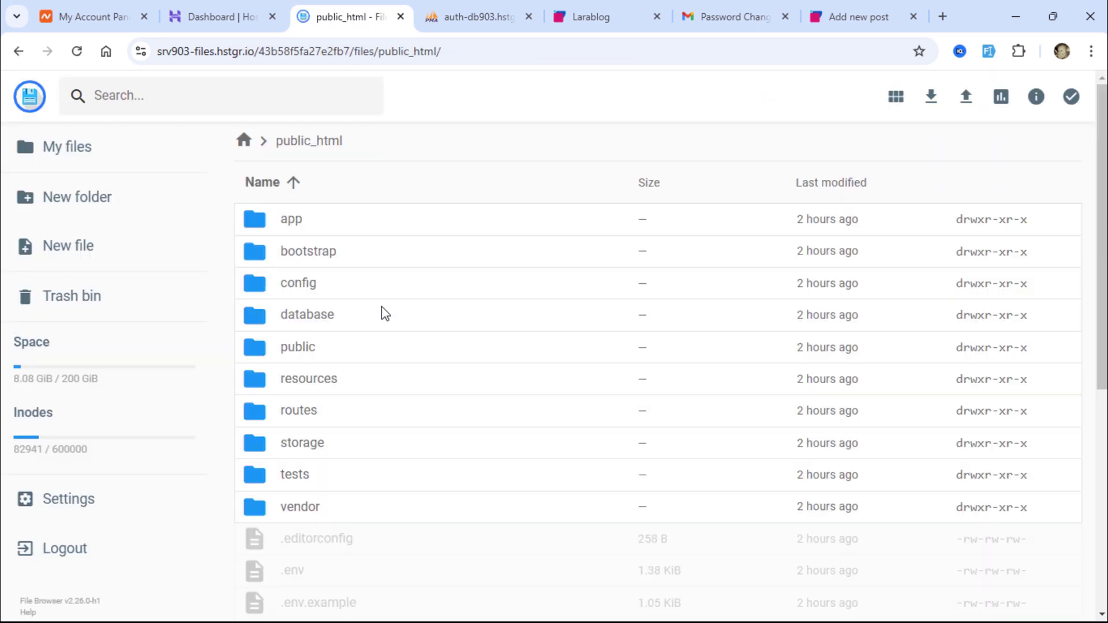
double_click(296, 412)
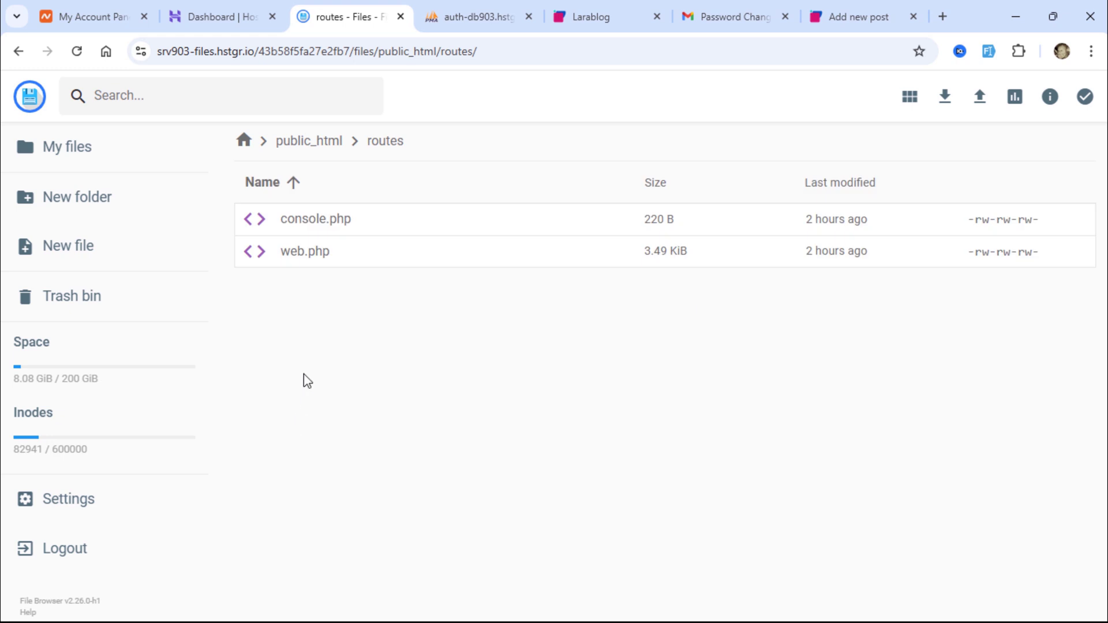
right_click(299, 255)
click(358, 304)
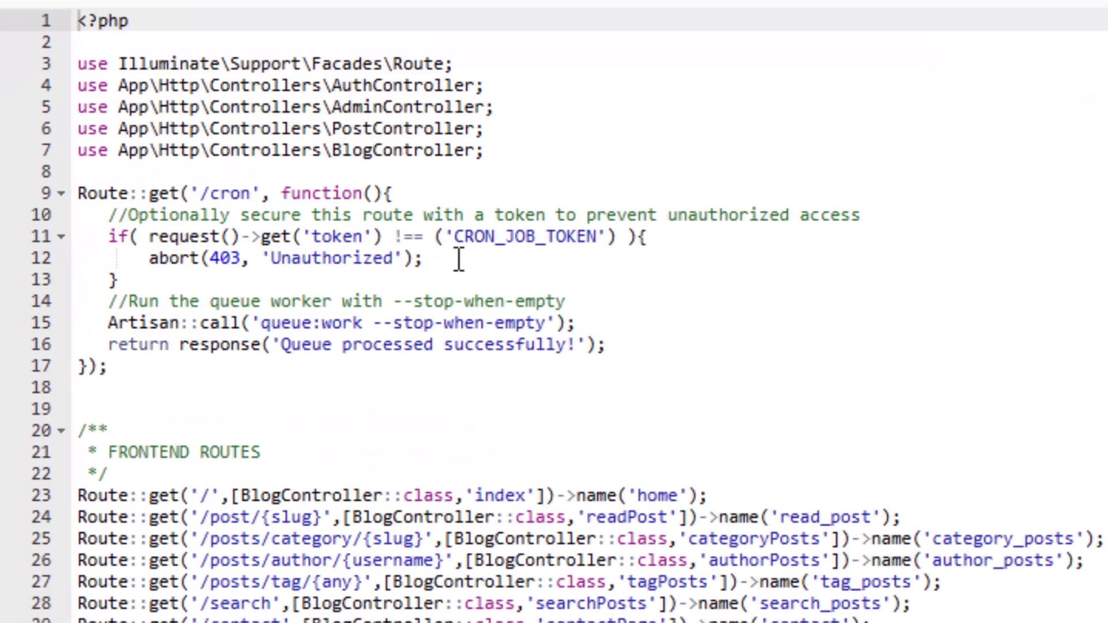
click(214, 270)
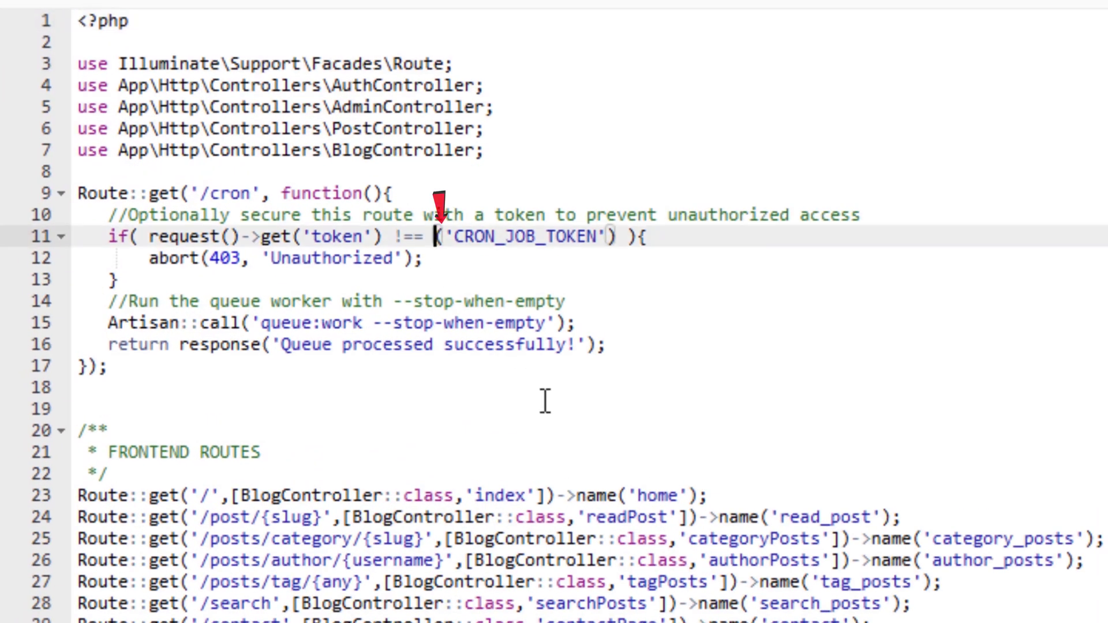
text(en)
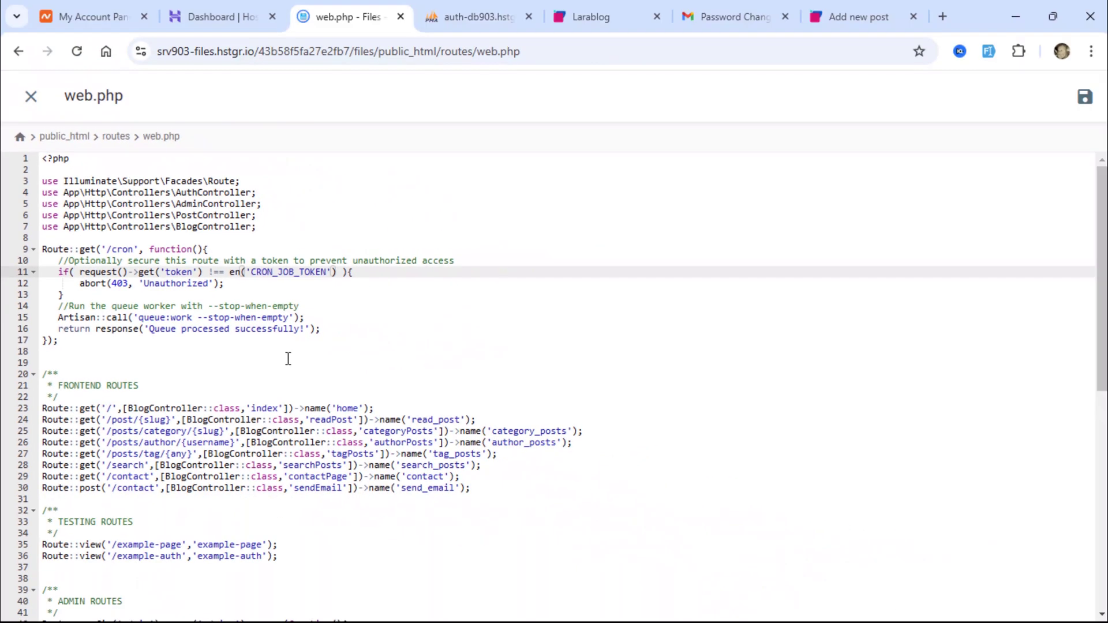
text(v)
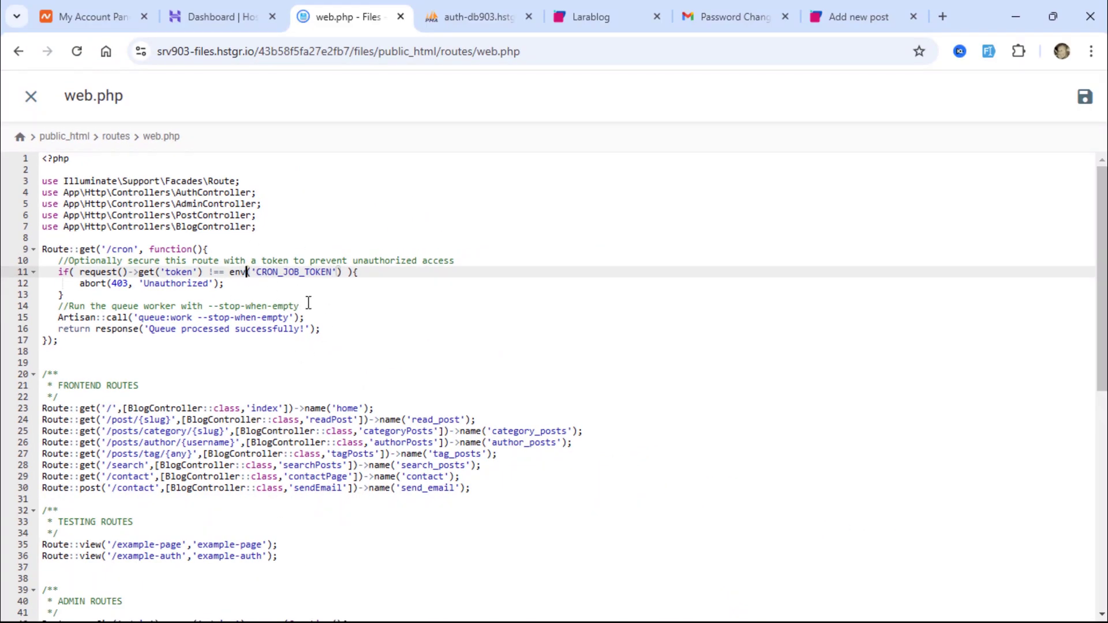
click(1085, 96)
click(31, 96)
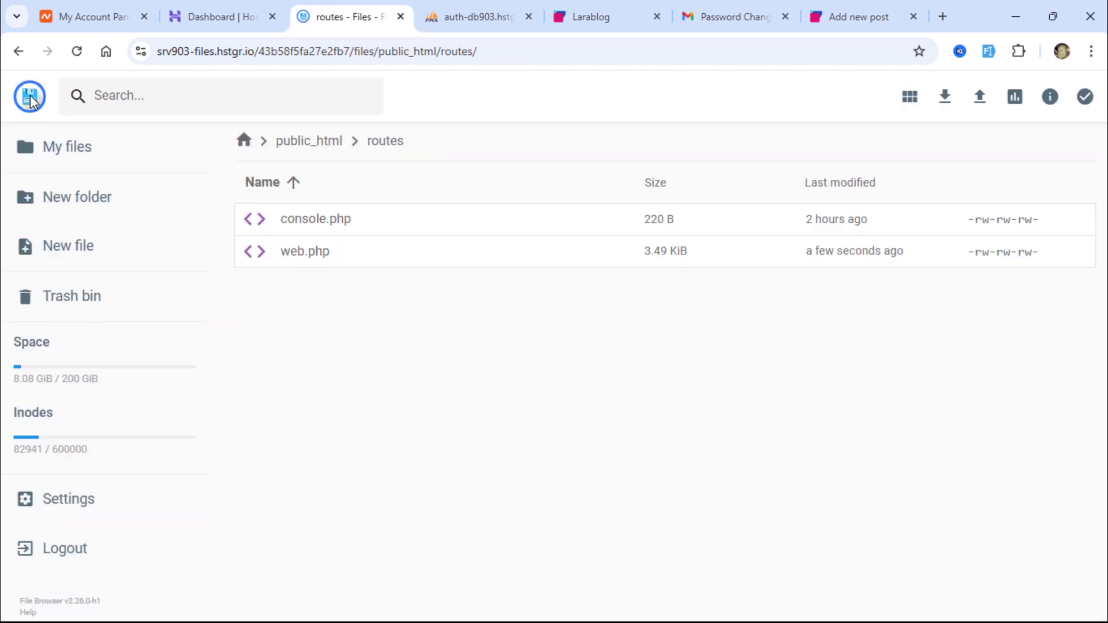
Permanently delete packages.php and services.php from public_html/bootstrap/cache.
click(317, 151)
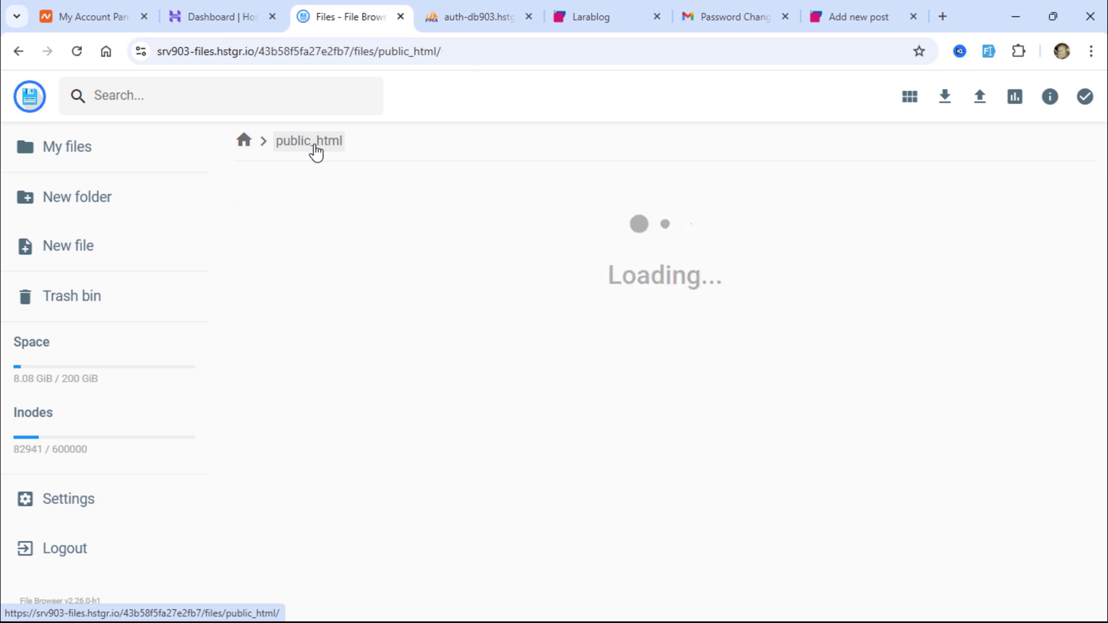
double_click(329, 250)
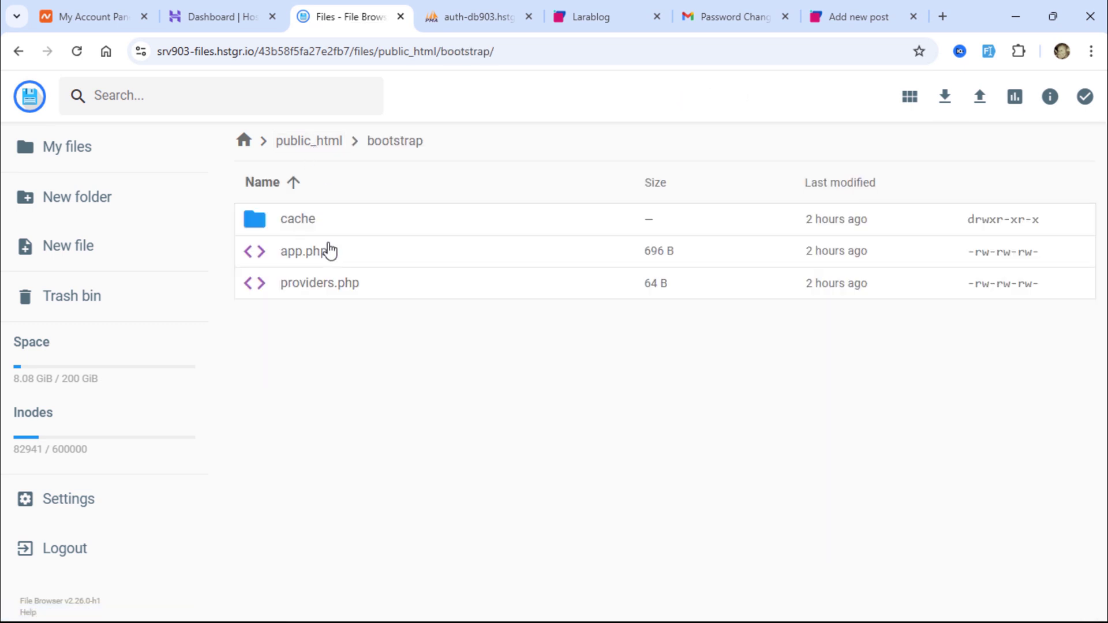
double_click(309, 223)
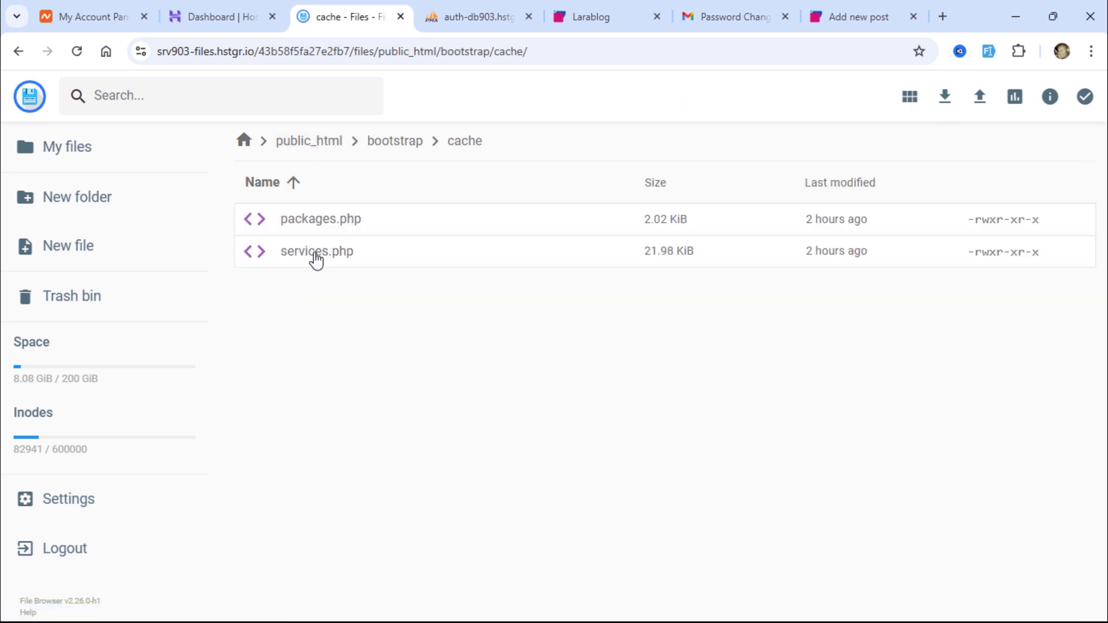
click(316, 259)
click(341, 222)
ctrl+click(447, 250)
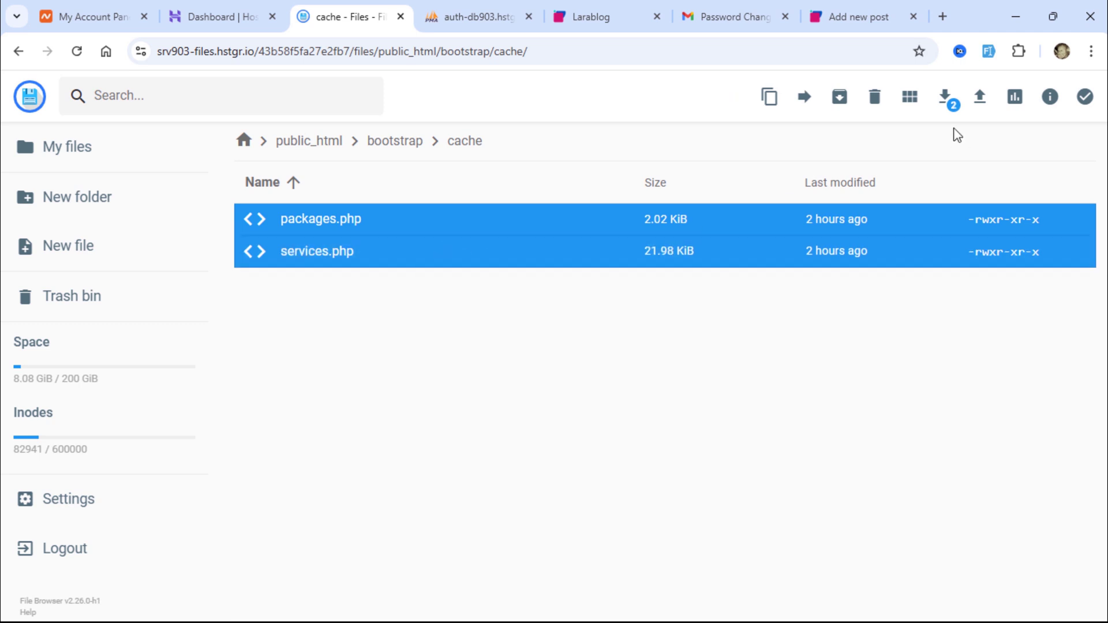
click(874, 96)
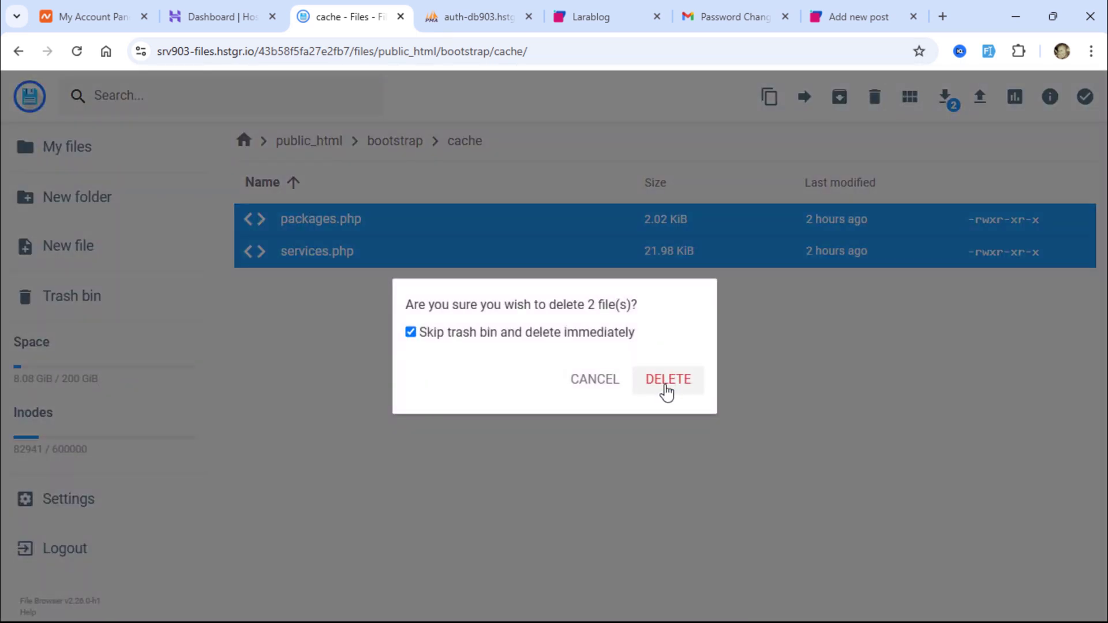
click(667, 379)
click(320, 145)
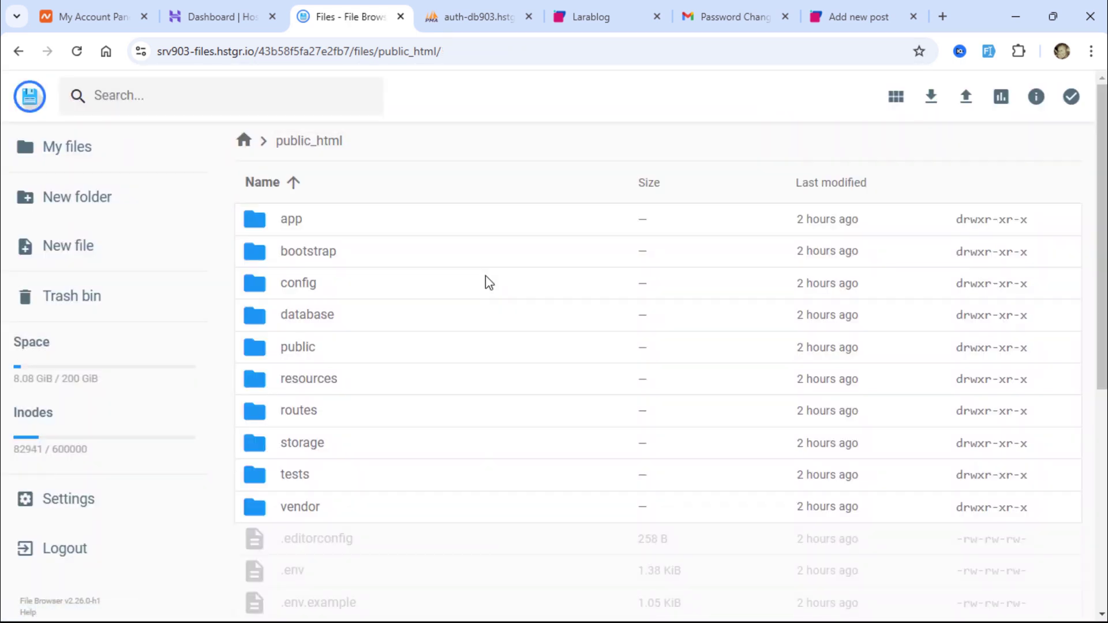
Refresh phpMyAdmin's jobs table until both queued jobs are processed and it returns zero rows.
click(466, 14)
click(248, 107)
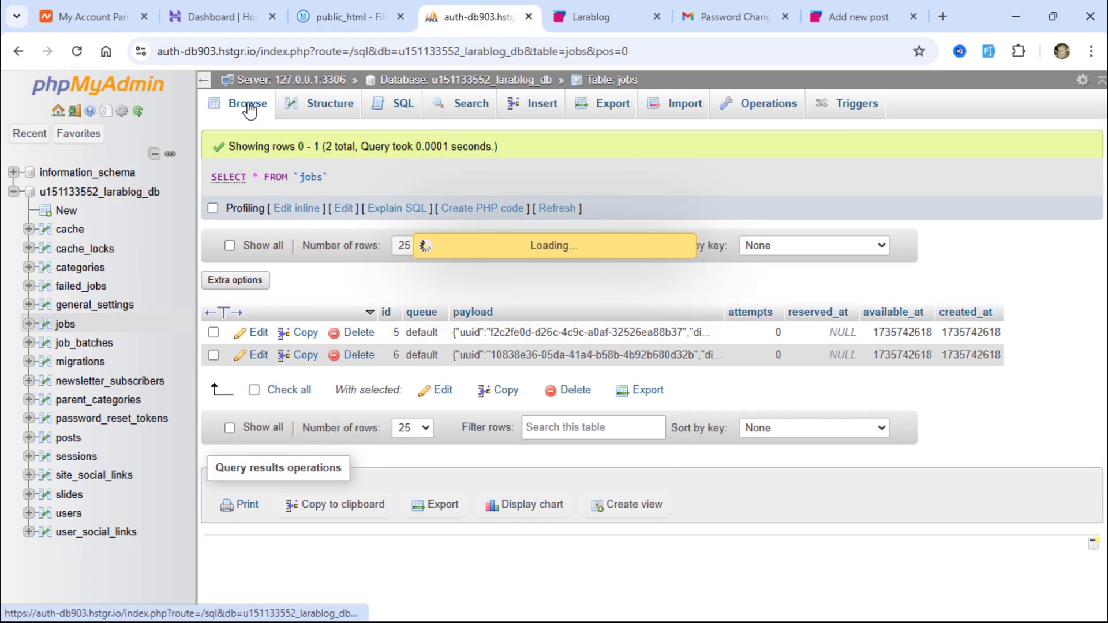
click(249, 107)
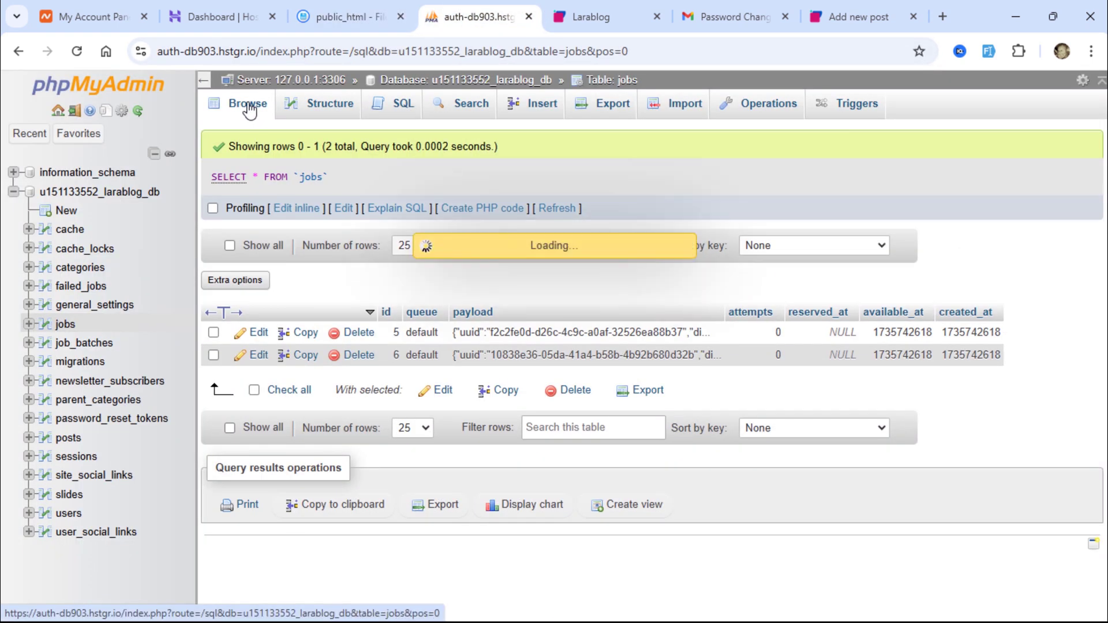
click(248, 108)
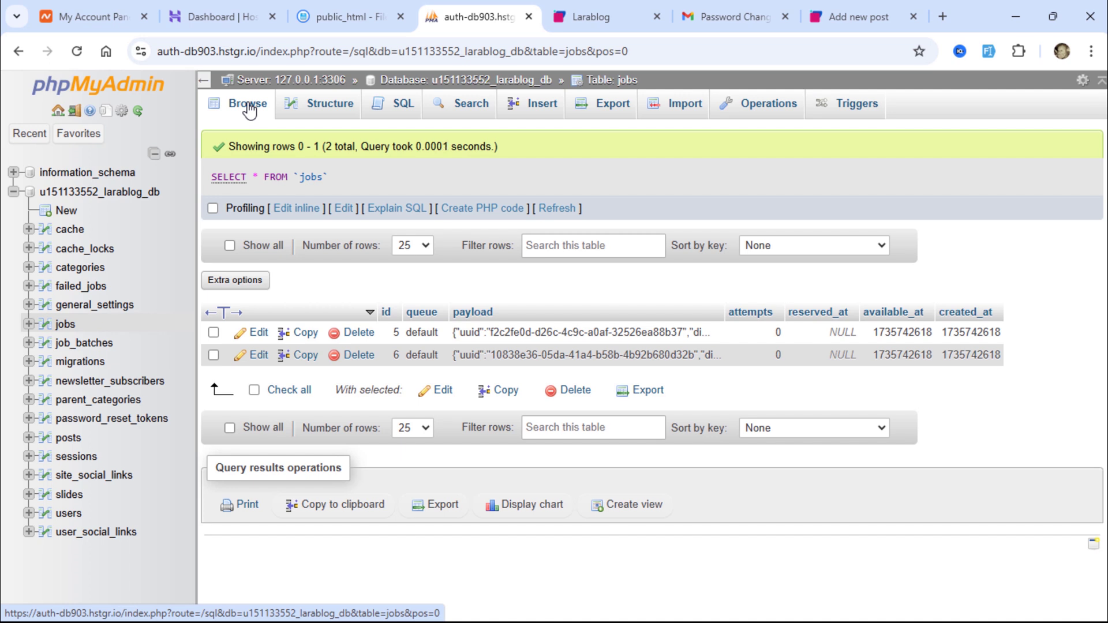
click(248, 107)
click(248, 108)
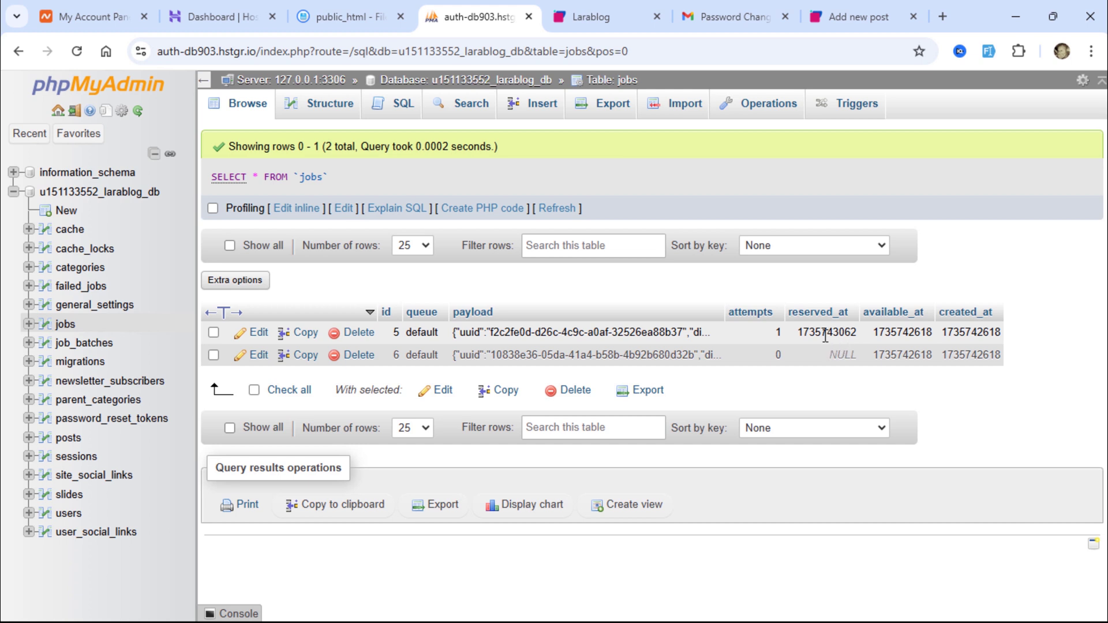
click(250, 110)
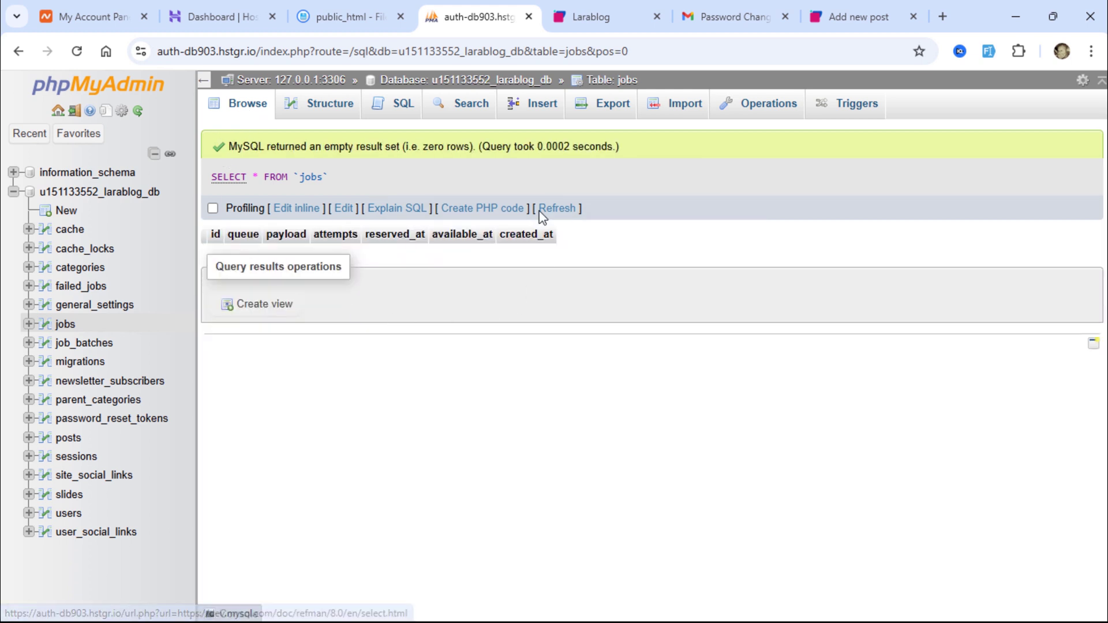
drag(215, 237, 597, 262)
click(600, 264)
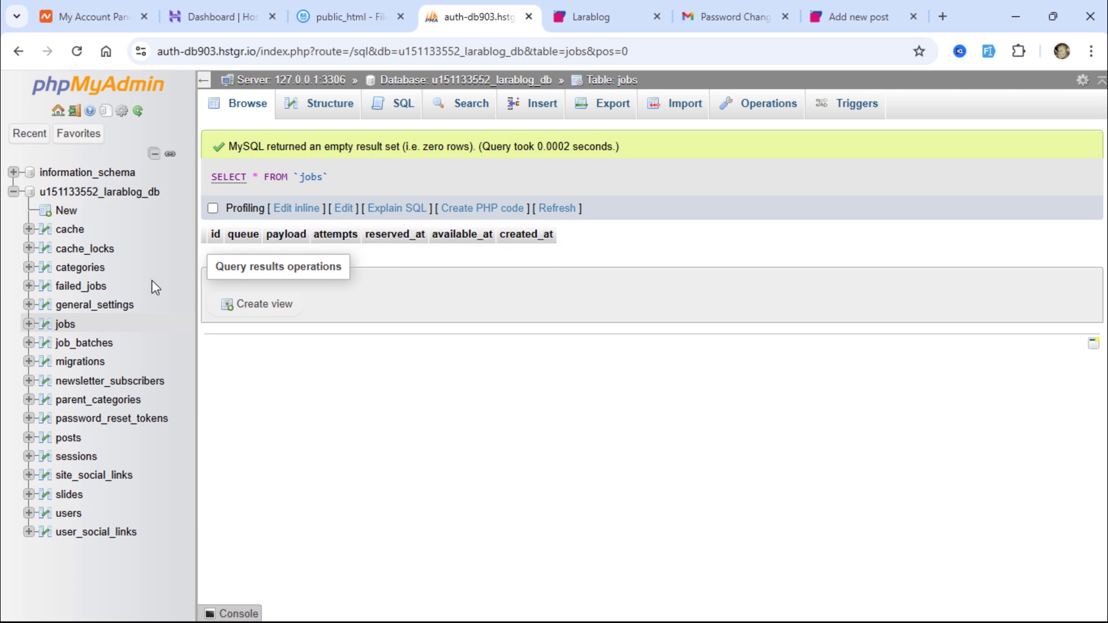
Check the failed_jobs table and confirm it has no rows.
click(92, 287)
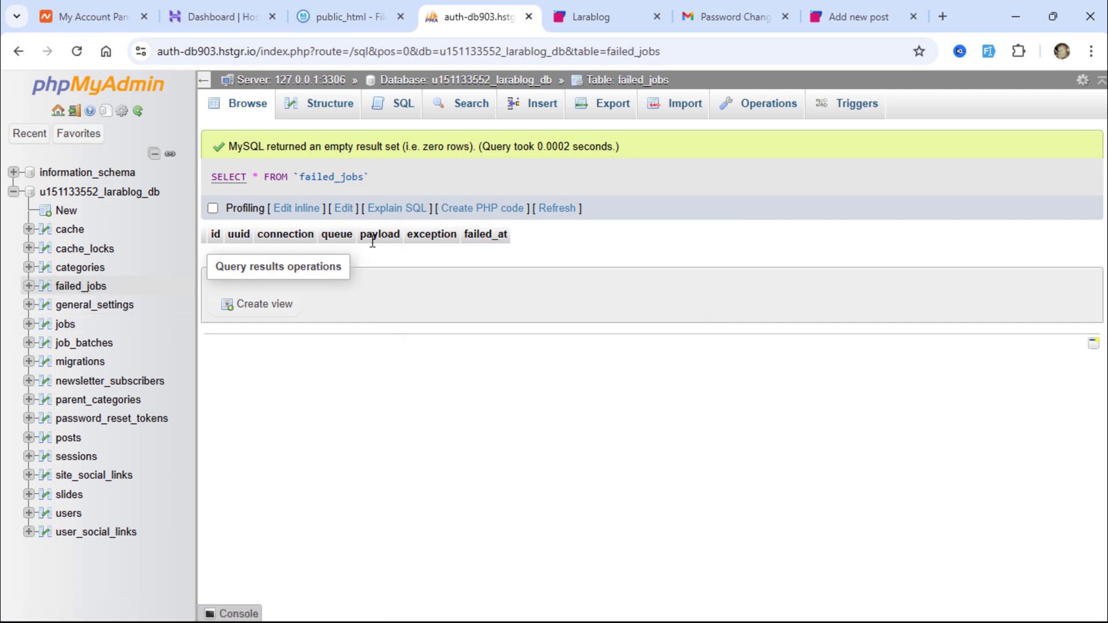
drag(220, 248, 663, 300)
click(663, 300)
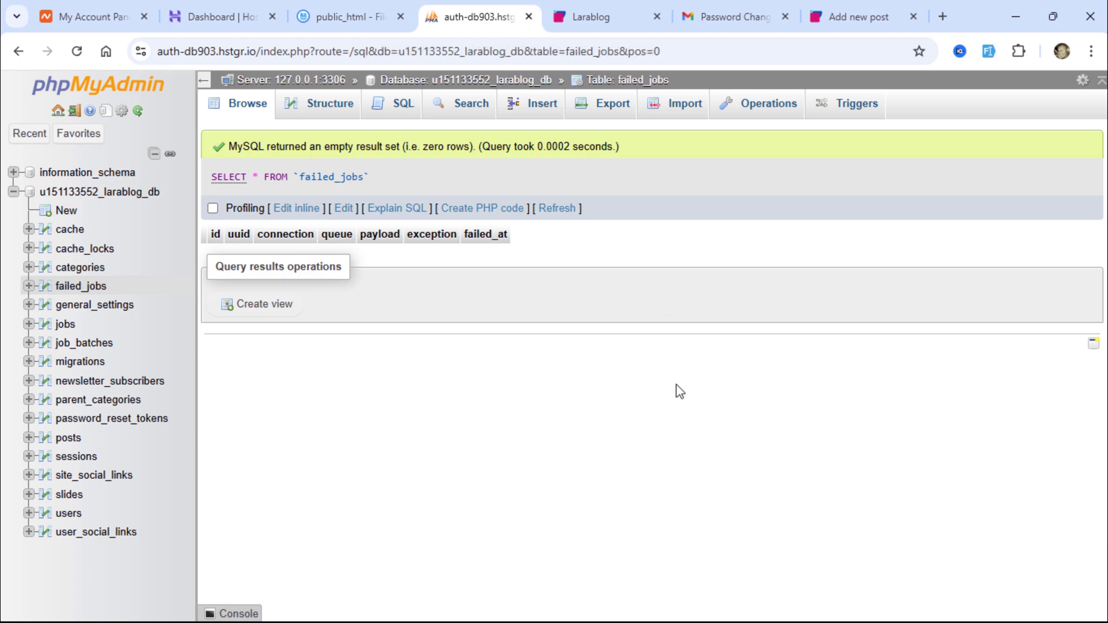
Bring up the Gmail window and switch to the second account, which shows the new Larablog email.
click(1018, 16)
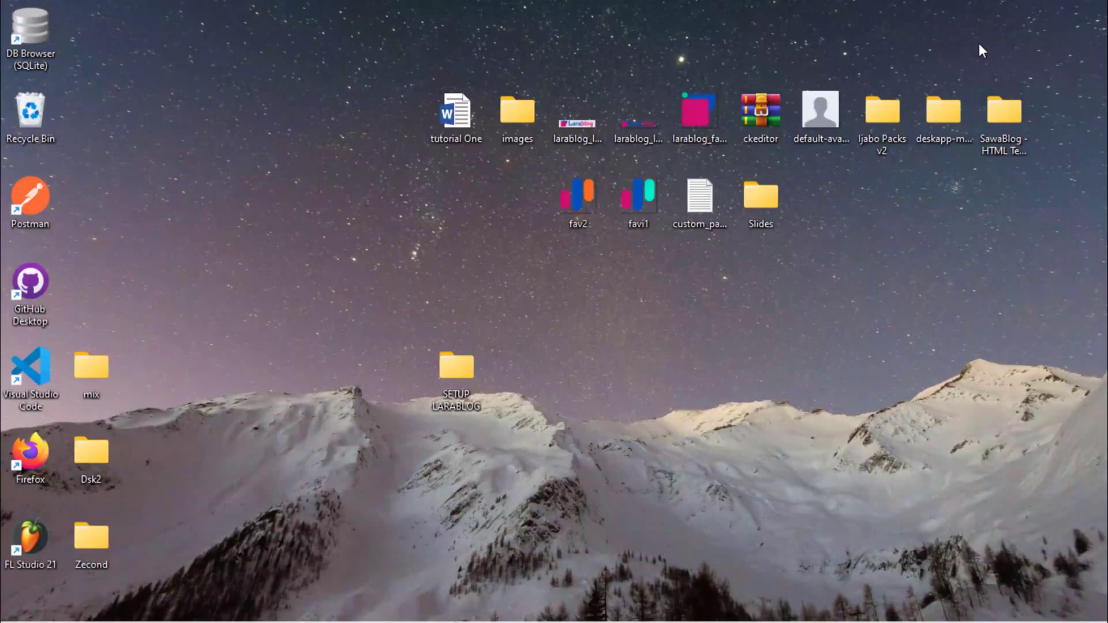
click(788, 607)
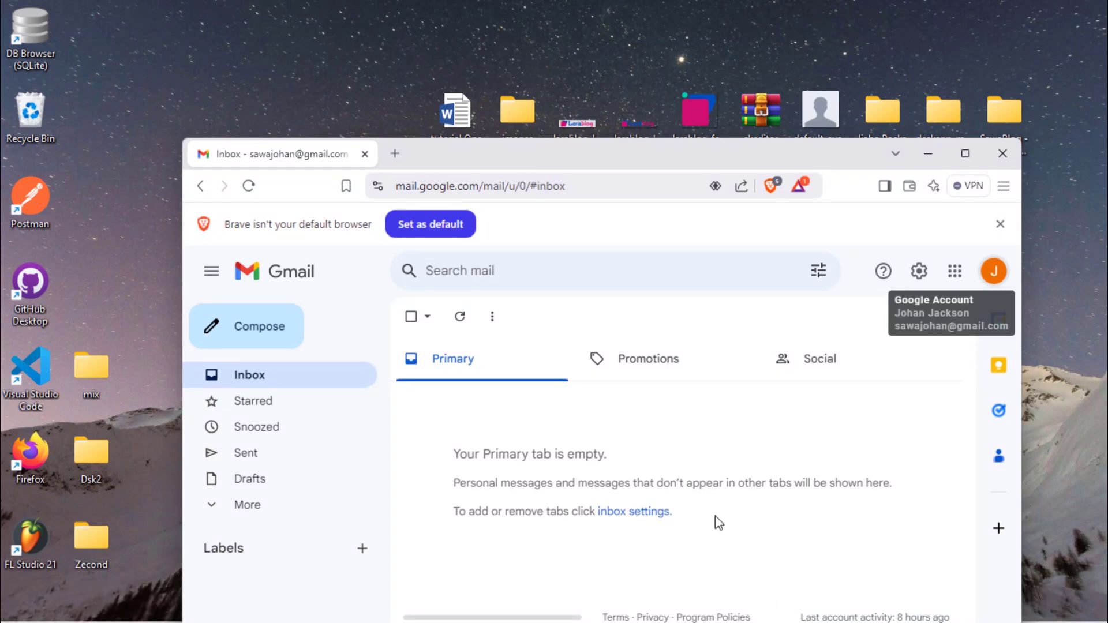
click(995, 272)
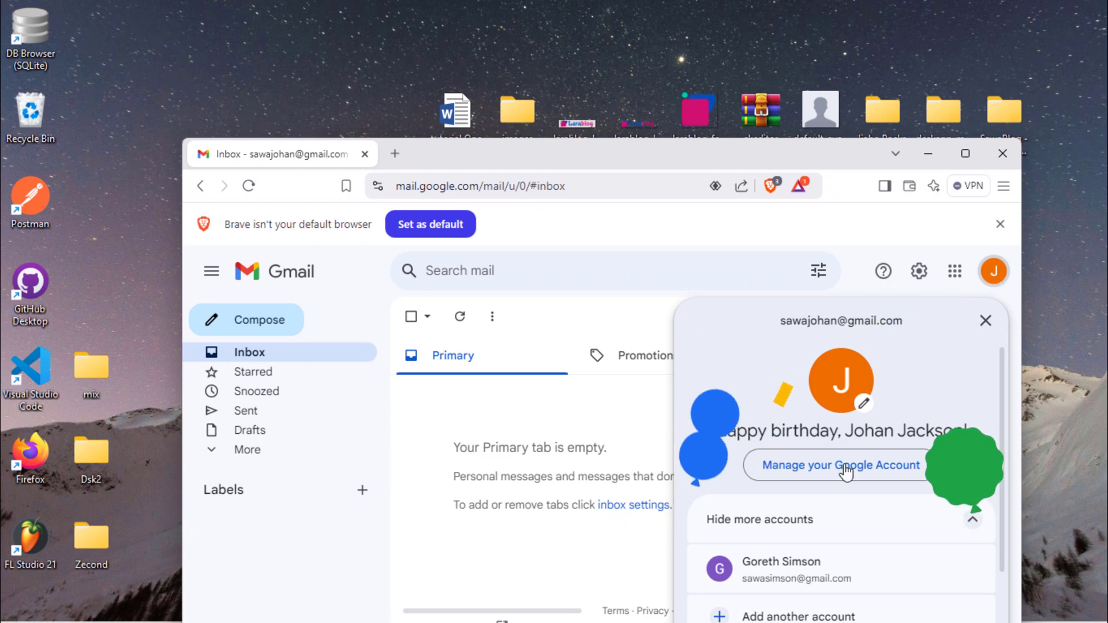
click(817, 571)
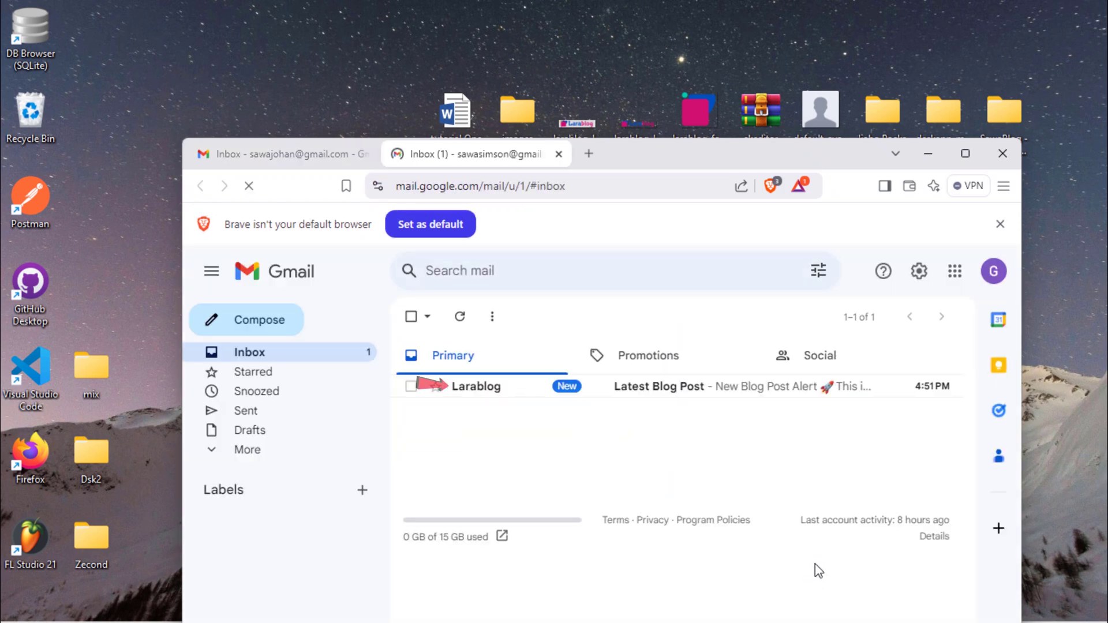
Open Larablog's 'Latest Blog Post' email full-window and display its images, including the Laravel illustration.
click(665, 398)
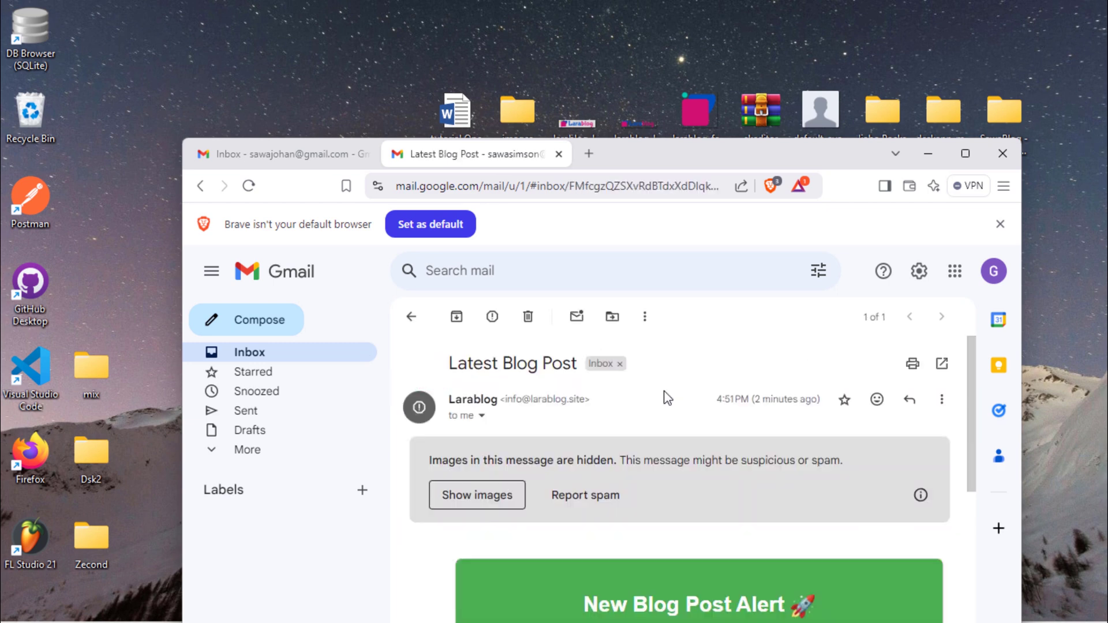
click(965, 153)
scroll(715, 439, down, 5)
scroll(717, 439, up, 2)
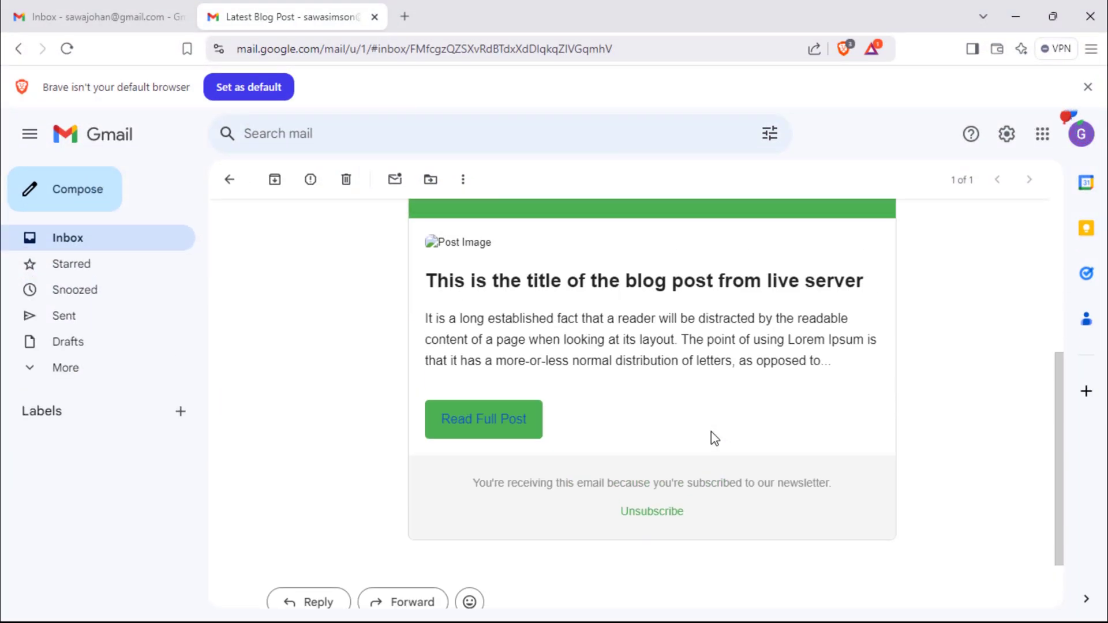
drag(425, 288, 600, 339)
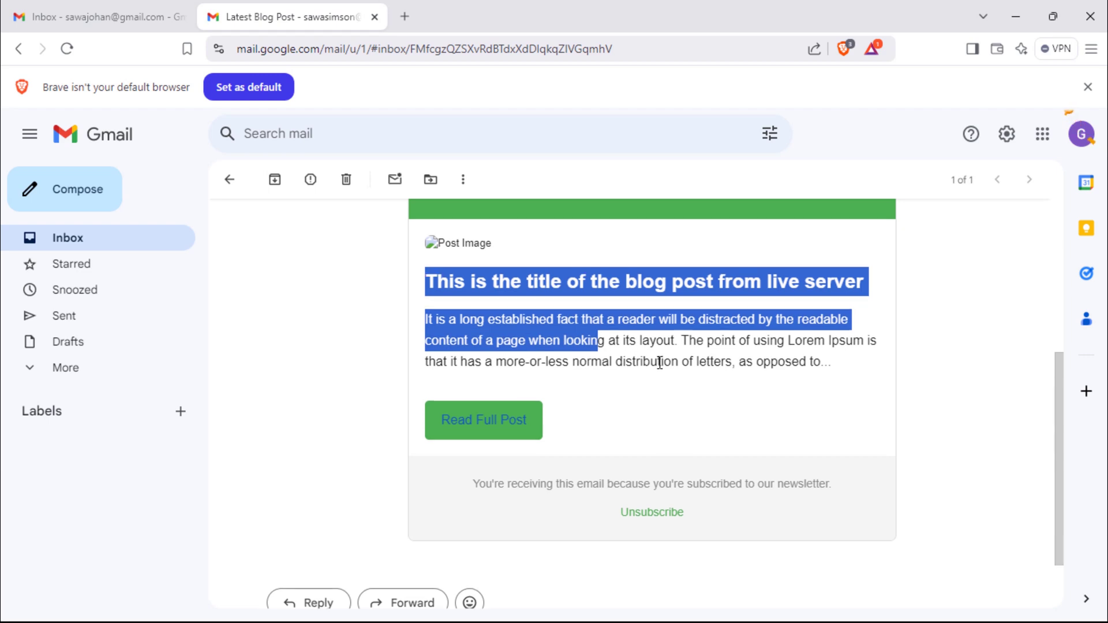
scroll(659, 363, up, 1)
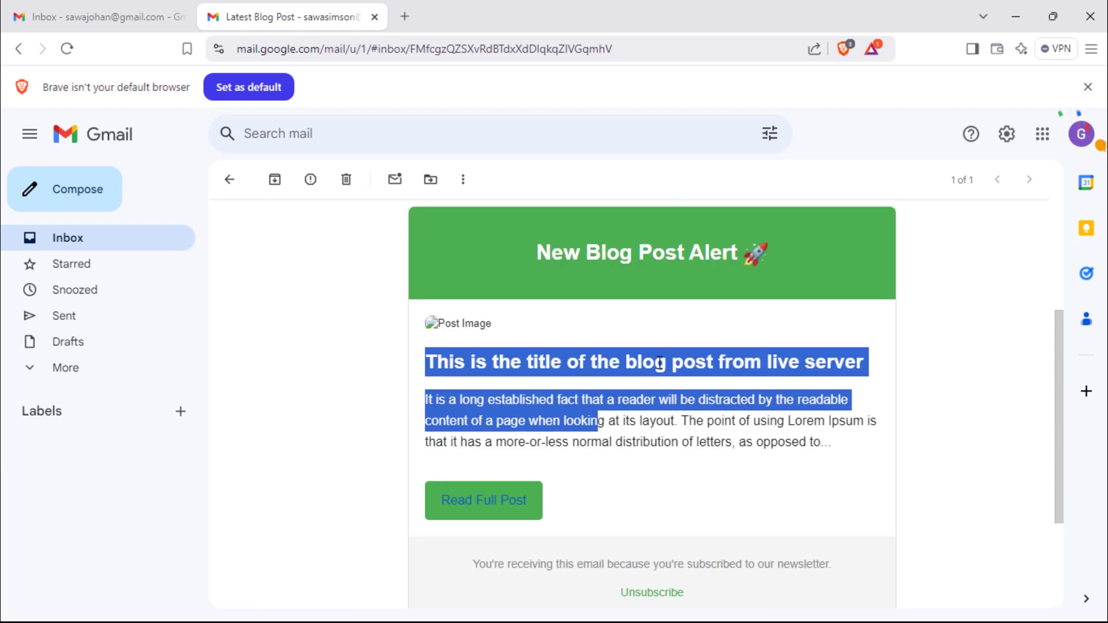
scroll(659, 380, up, 3)
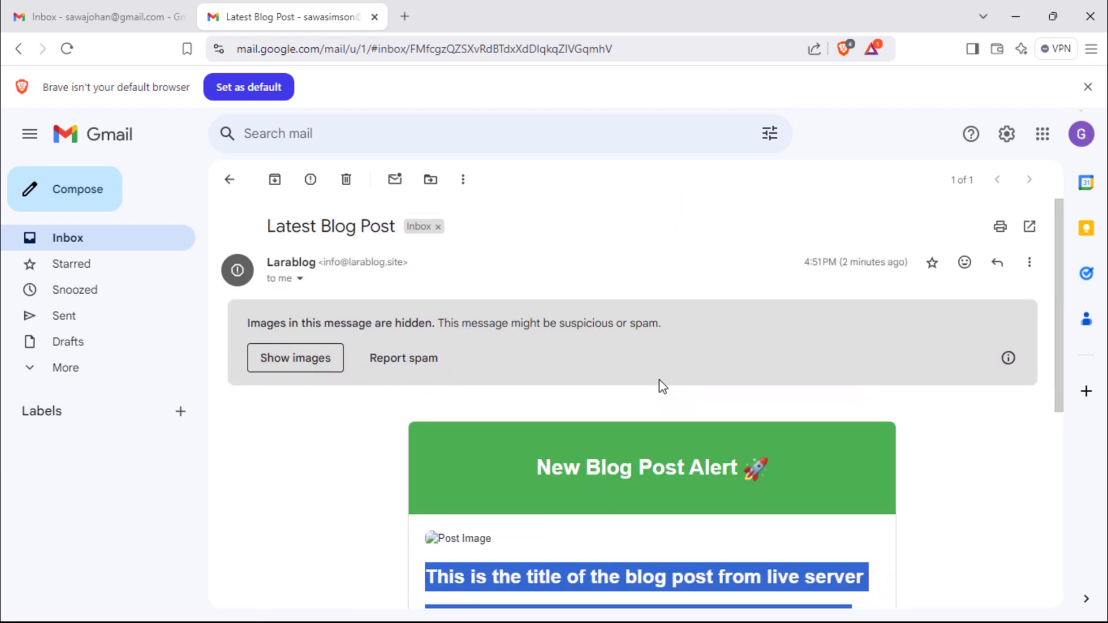
click(309, 359)
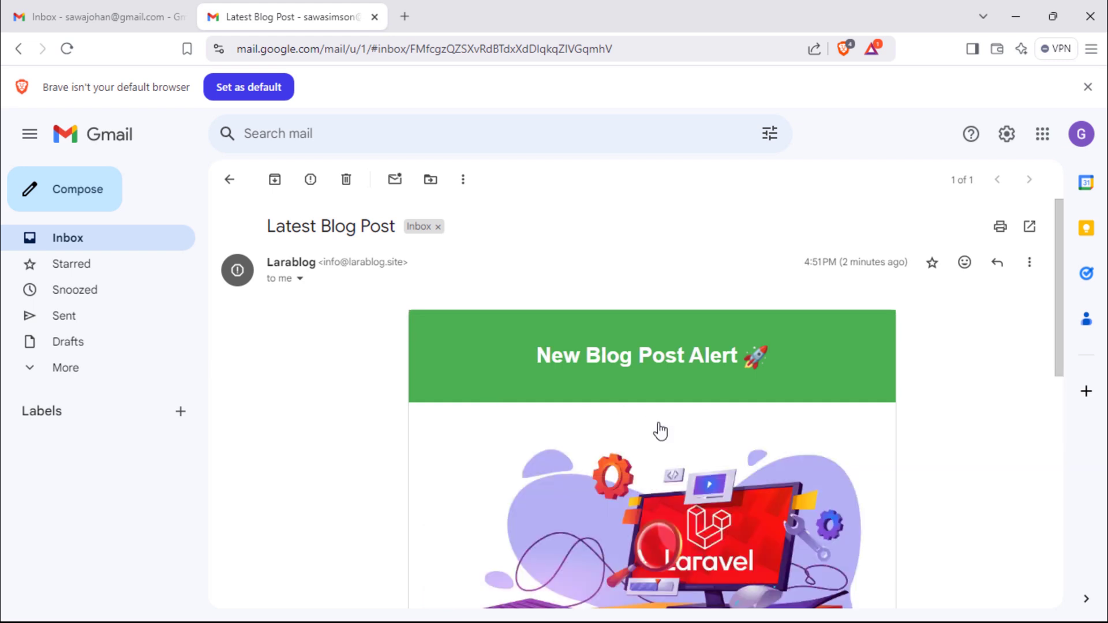
scroll(659, 430, down, 7)
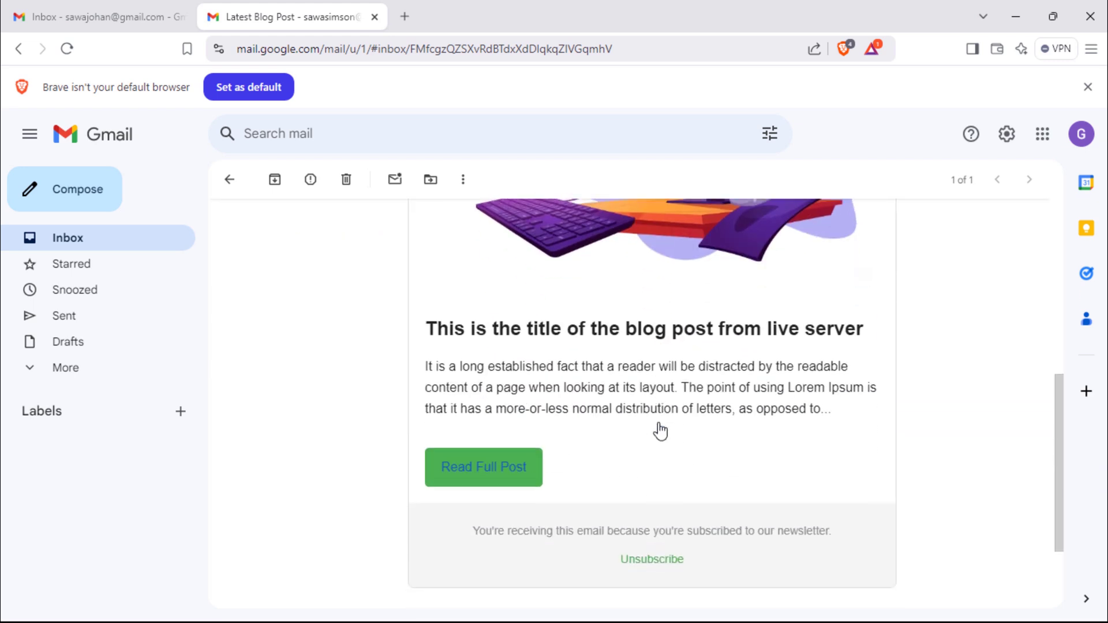
scroll(659, 430, up, 7)
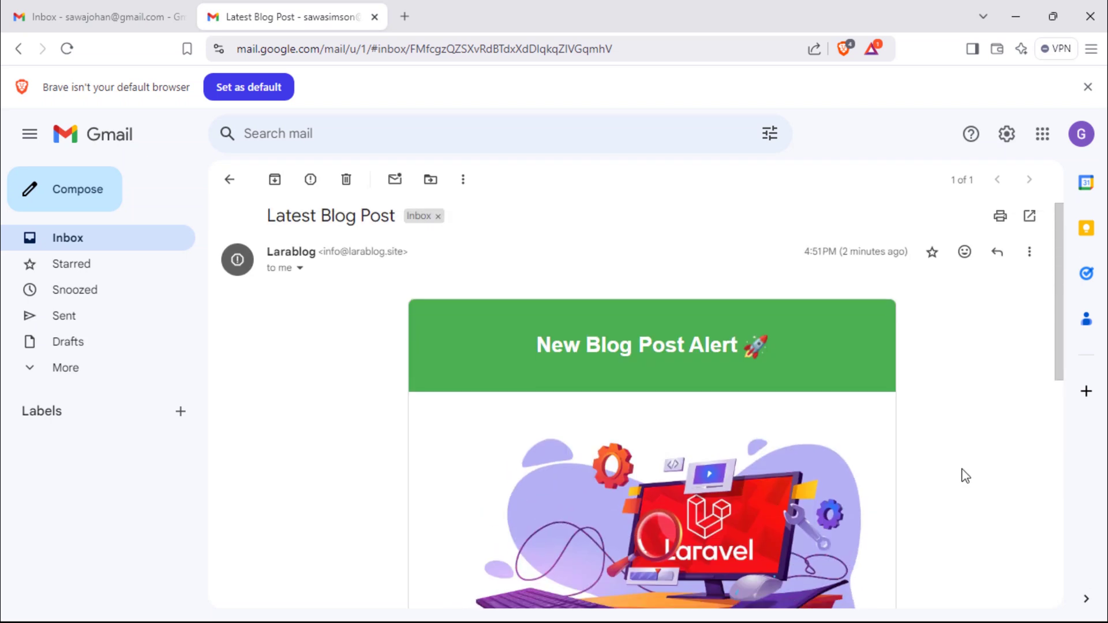
scroll(962, 475, down, 8)
Open the live post from the email, check its comment box, then close it and the second-account tab.
click(474, 348)
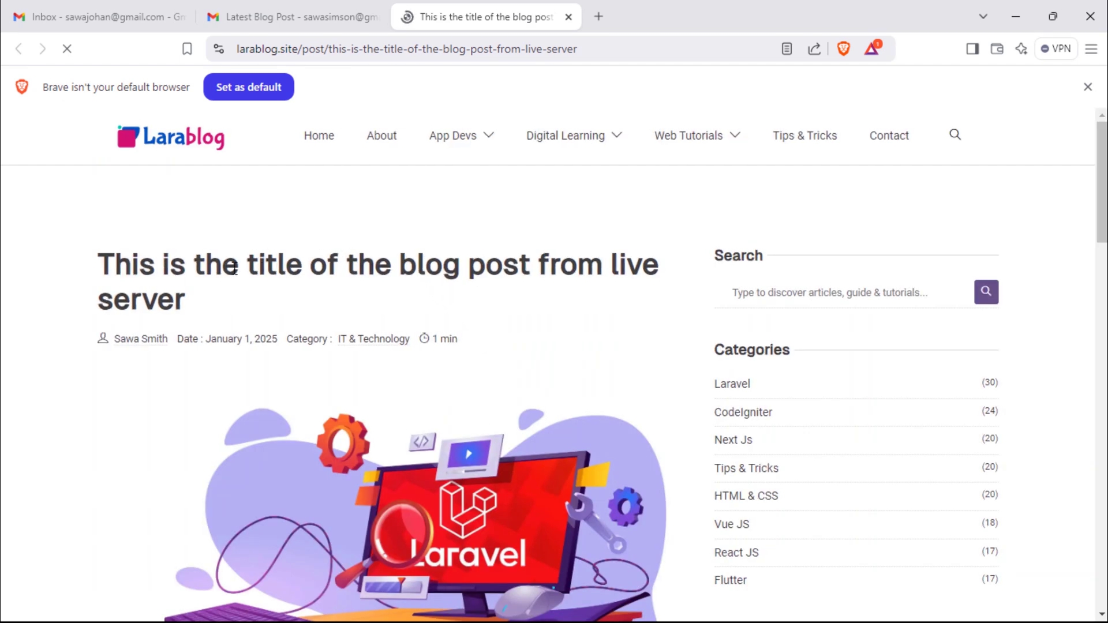
scroll(234, 268, down, 5)
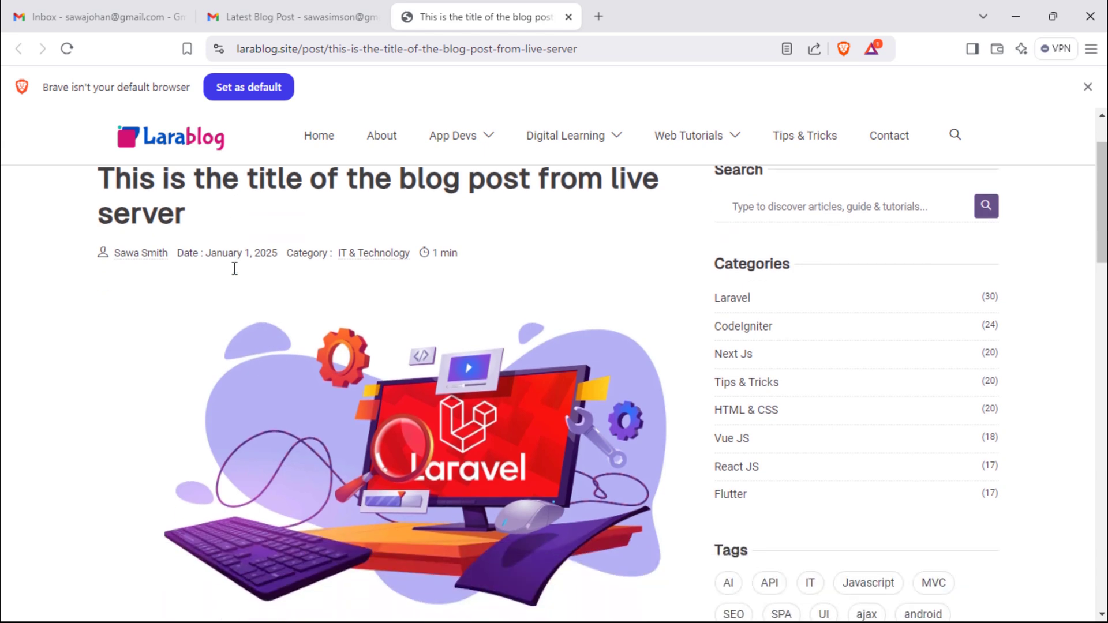
scroll(717, 462, down, 20)
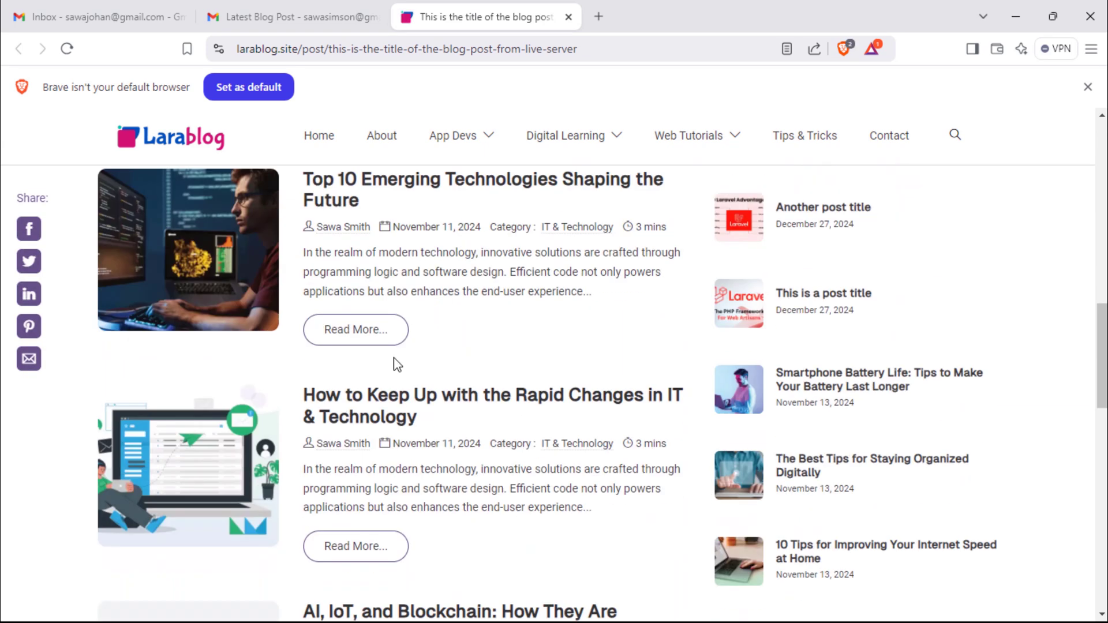
scroll(424, 347, up, 2)
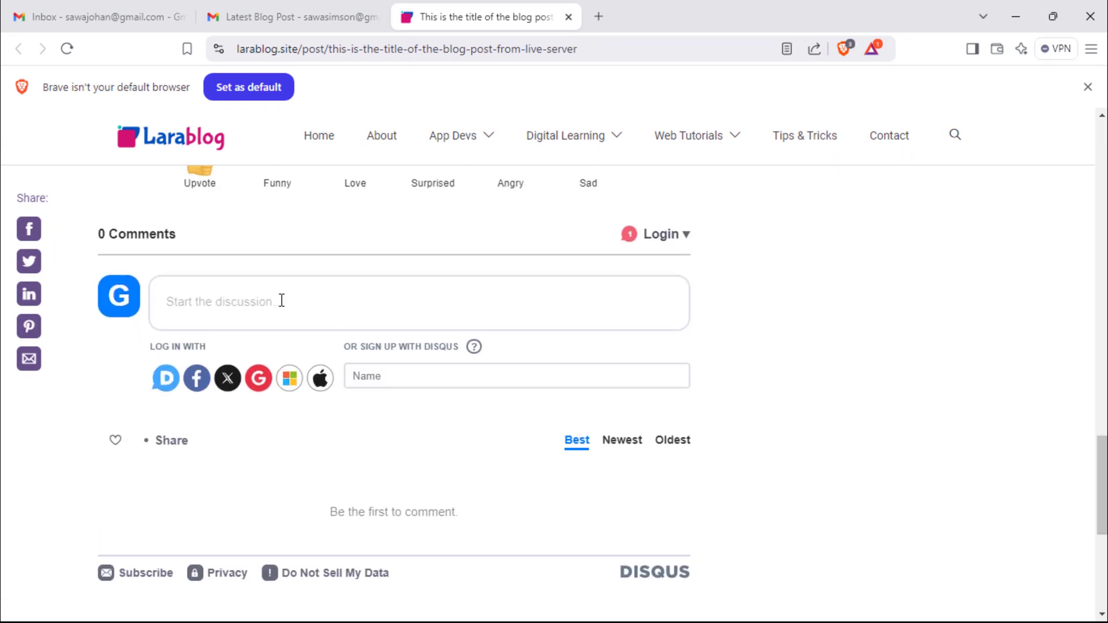
click(279, 299)
scroll(865, 442, up, 20)
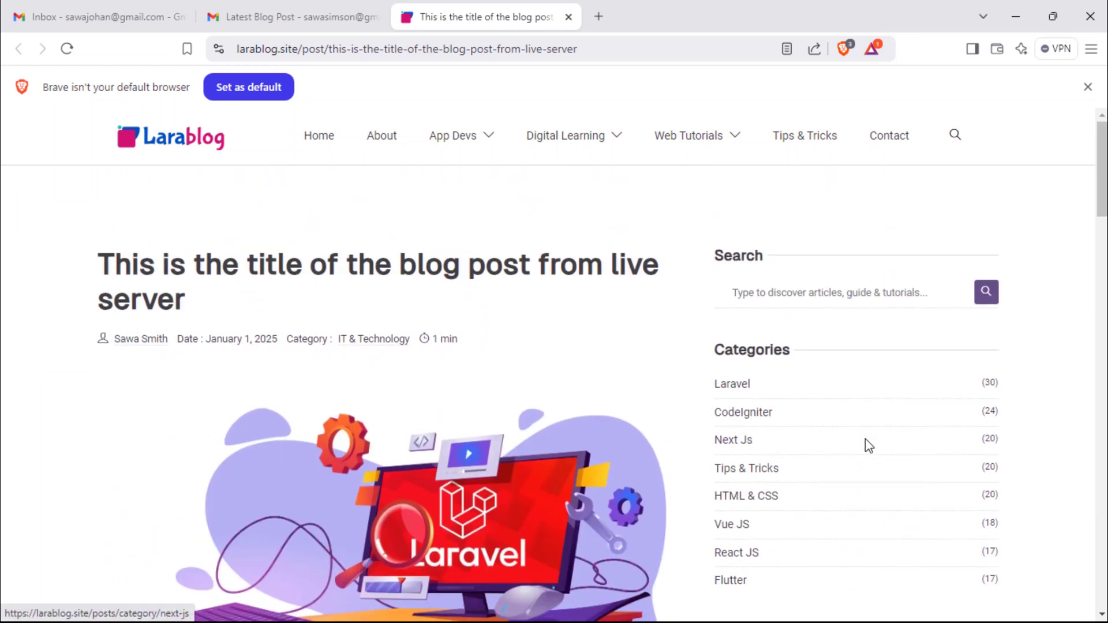
click(568, 17)
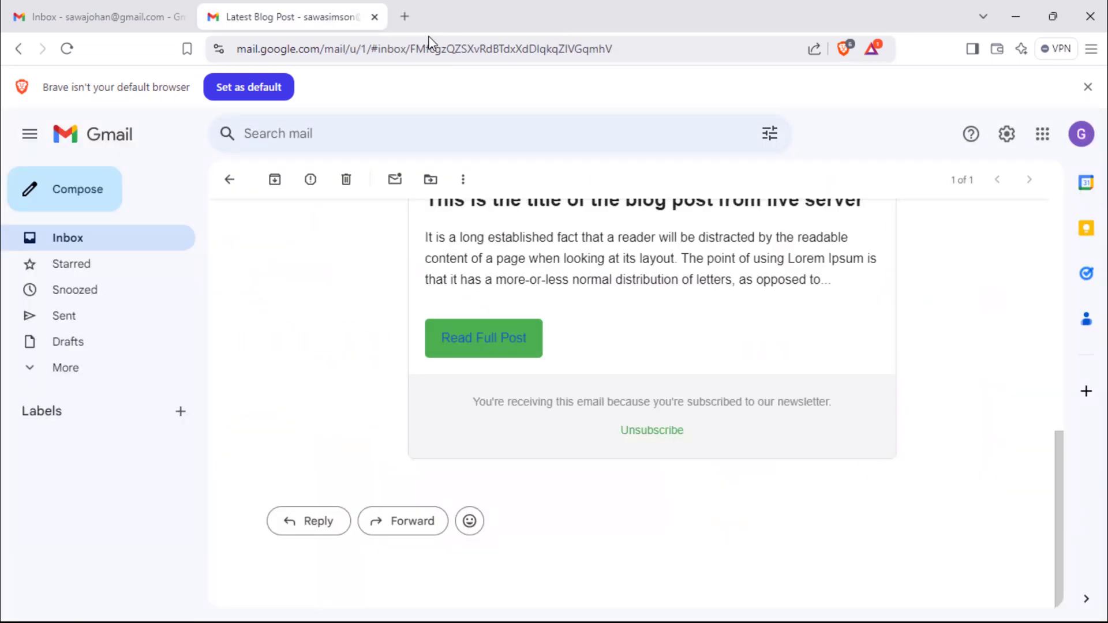
click(375, 17)
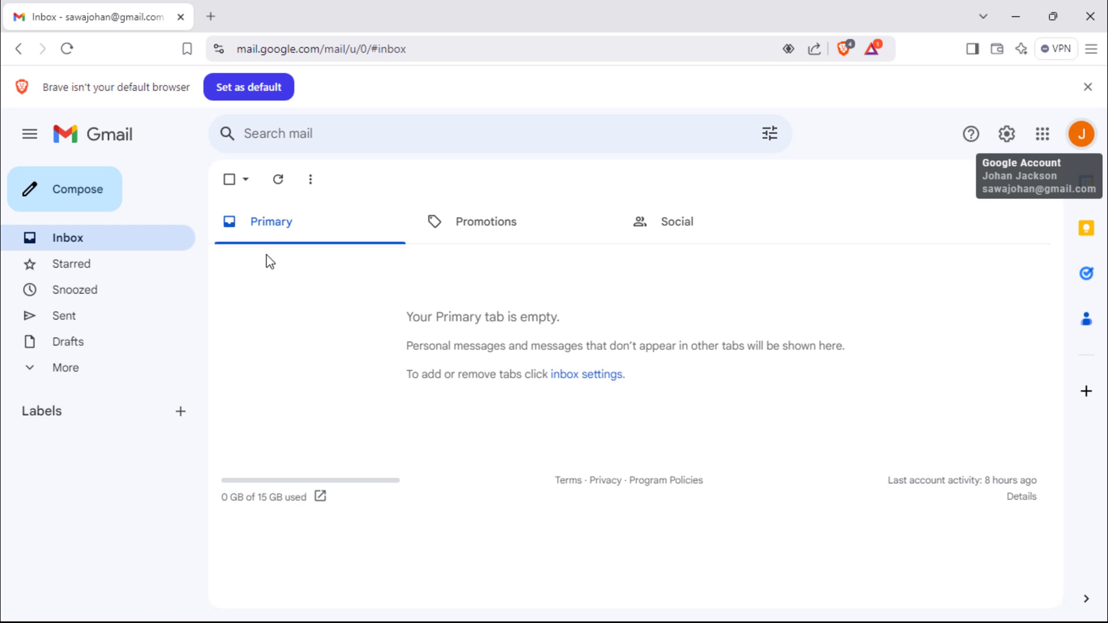
Title the new post 'Another testing newsletter title' in the Add Post form.
click(1015, 17)
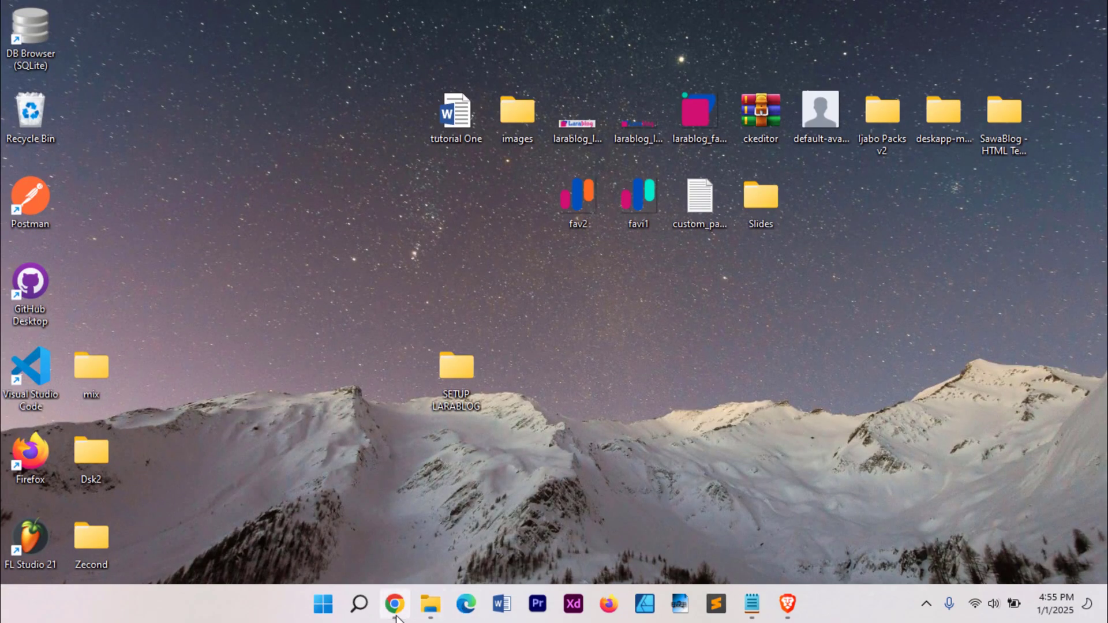
click(394, 613)
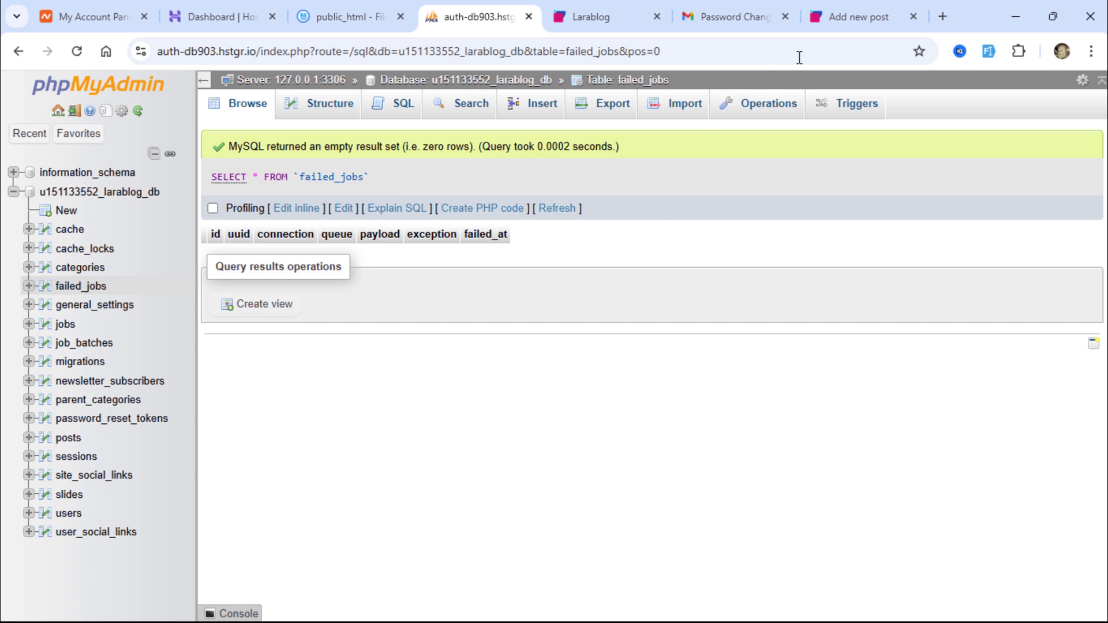
click(853, 18)
scroll(354, 267, up, 10)
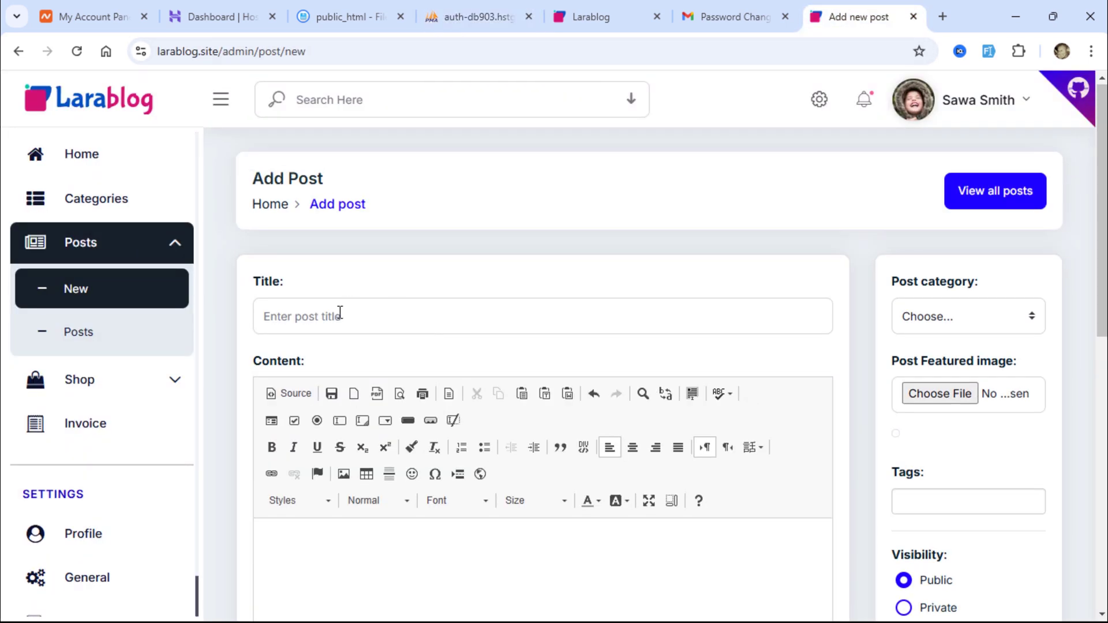
click(341, 312)
text(Another test)
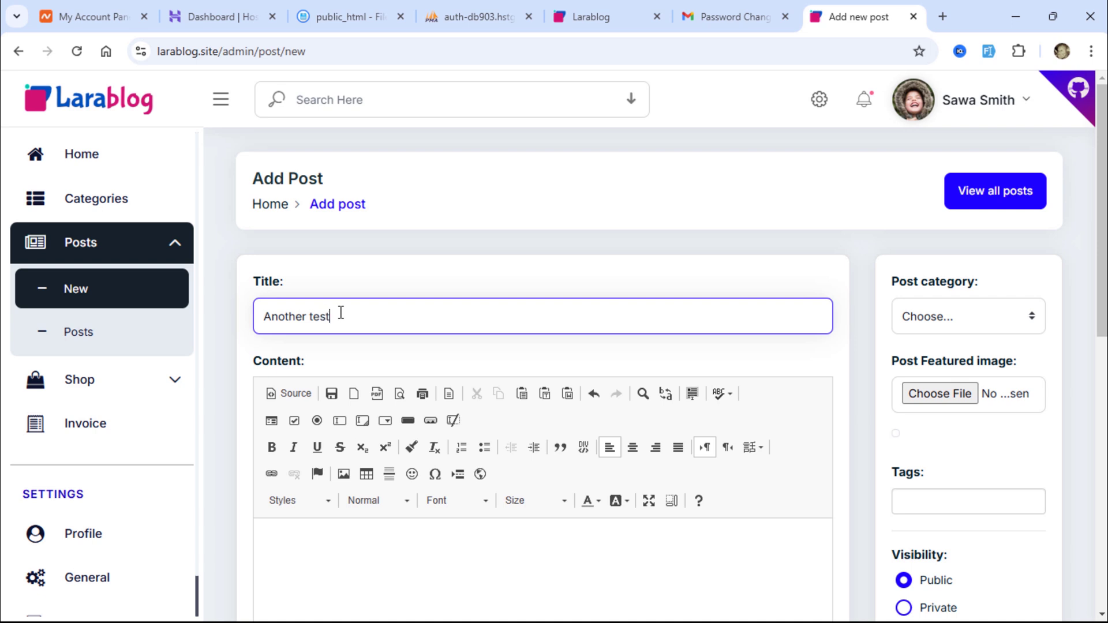
text(ing newsletter )
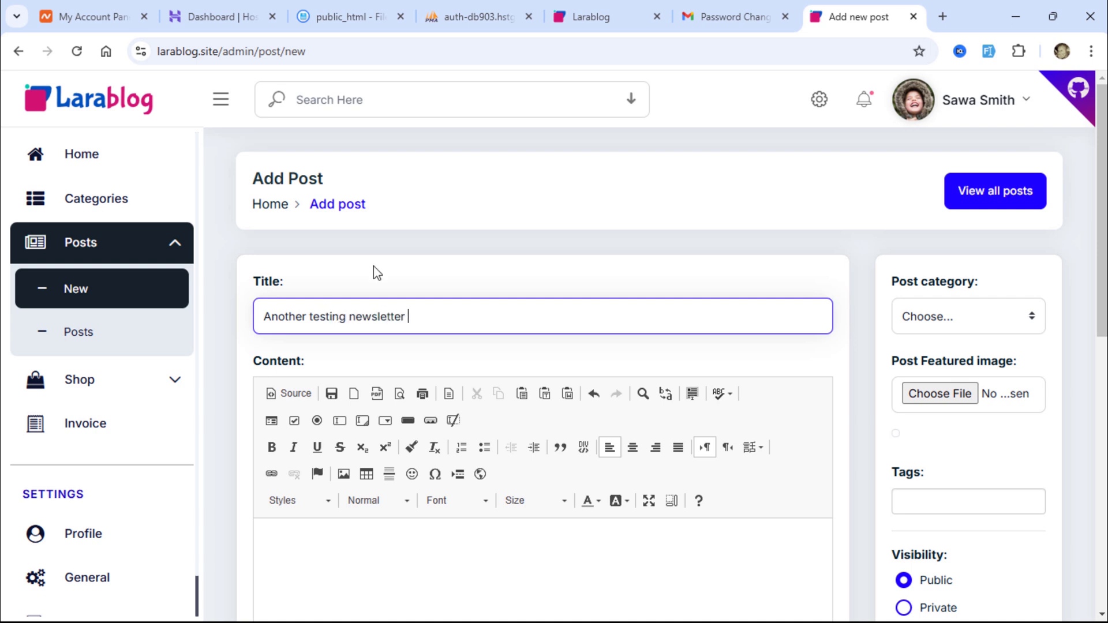
text(title)
Paste the Lorem Ipsum placeholder paragraph into the post content.
scroll(369, 324, down, 3)
click(364, 388)
text(It is a long established fact that a reader will be distracted by the readable content of a page when looking at its layout. The point of using Lorem Ipsum is that it has a more-or-less normal distribution of letters, as opposed to using 'Content here, content here', making it look like readable English. Many desktop publishing packages and web page editors now use Lorem Ipsum as their default model text, and a search for 'lorem ipsum' will uncover many web sites still in their infancy. Various versions have evolved over the years, sometimes by accident, sometimes on purpose (injected humour and the like).)
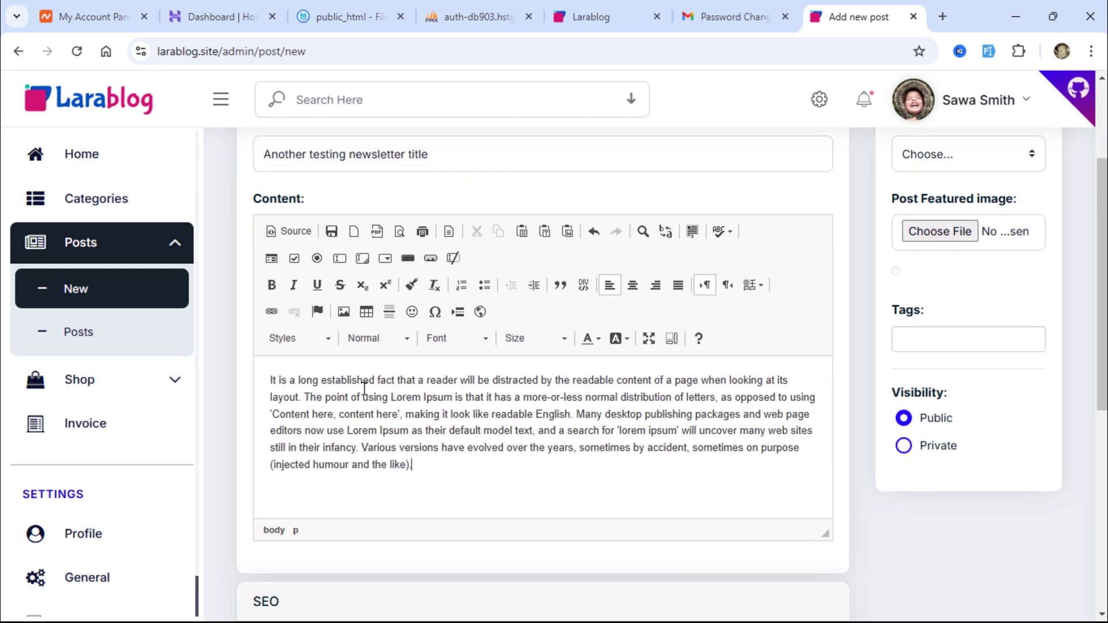
scroll(848, 479, up, 3)
Set the post category to Laravel and choose the Laravel image as featured image.
click(970, 323)
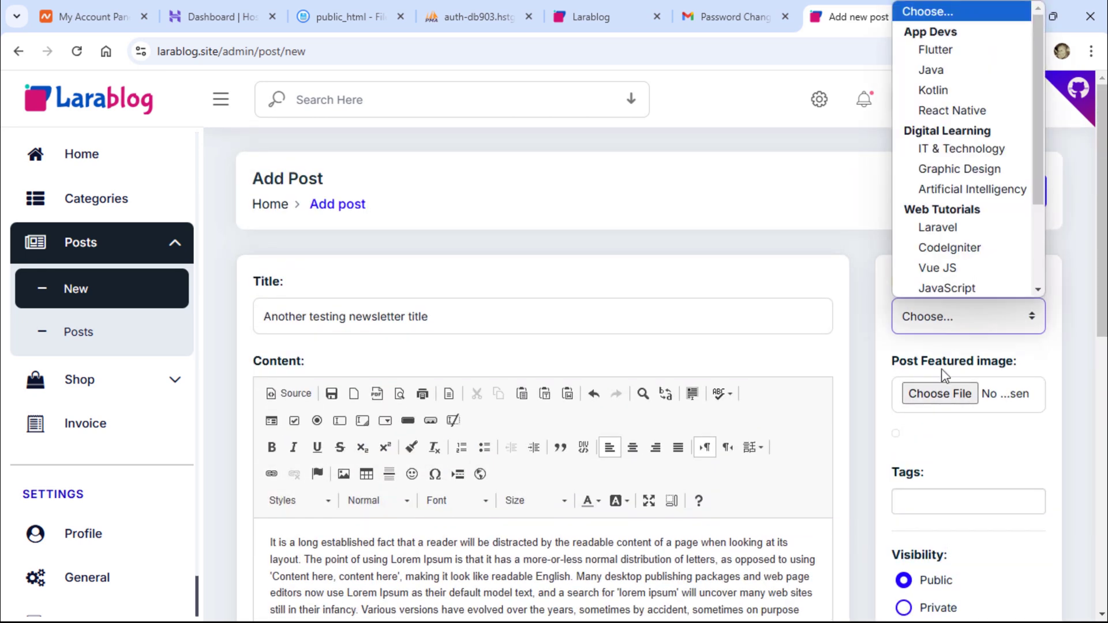
click(946, 223)
click(984, 395)
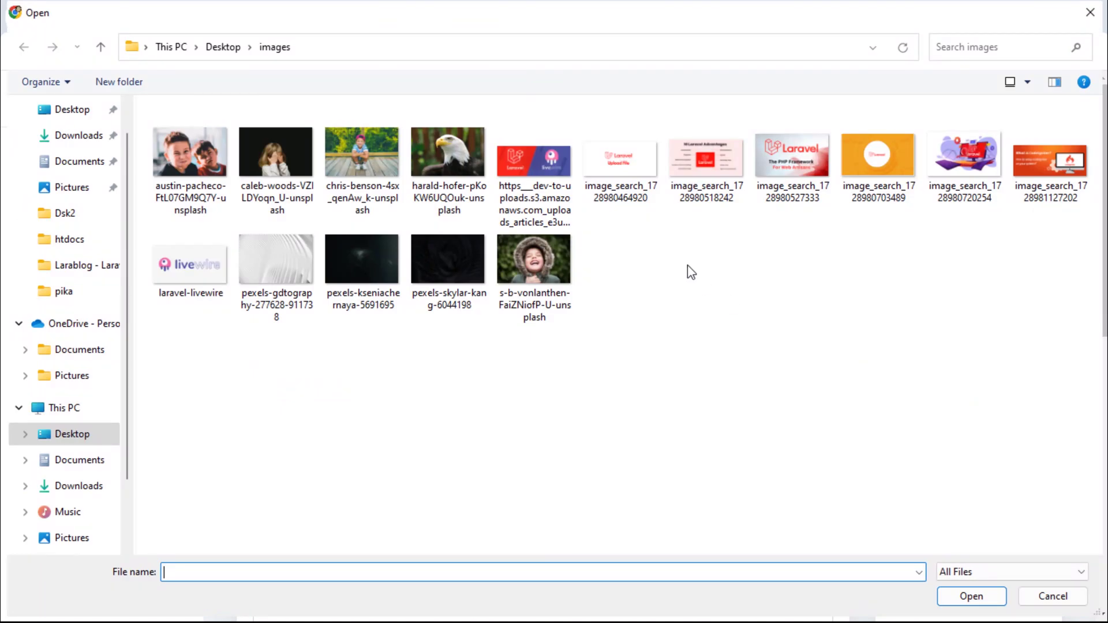
double_click(798, 181)
scroll(969, 402, down, 9)
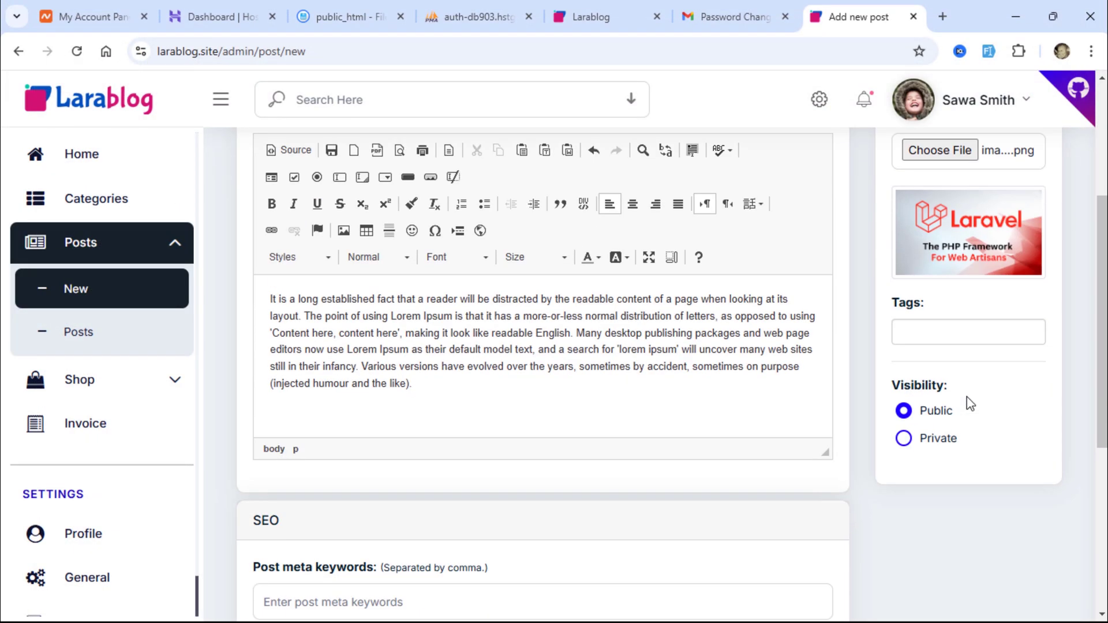
scroll(969, 402, down, 2)
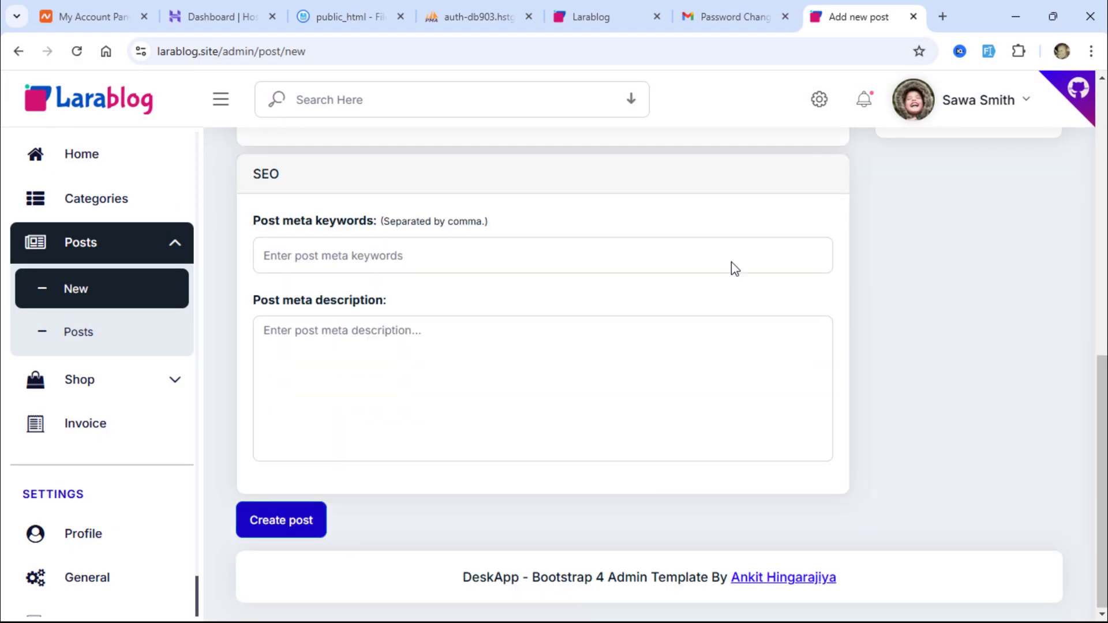
Subscribe a test email address to the newsletter from the blog's footer.
click(612, 17)
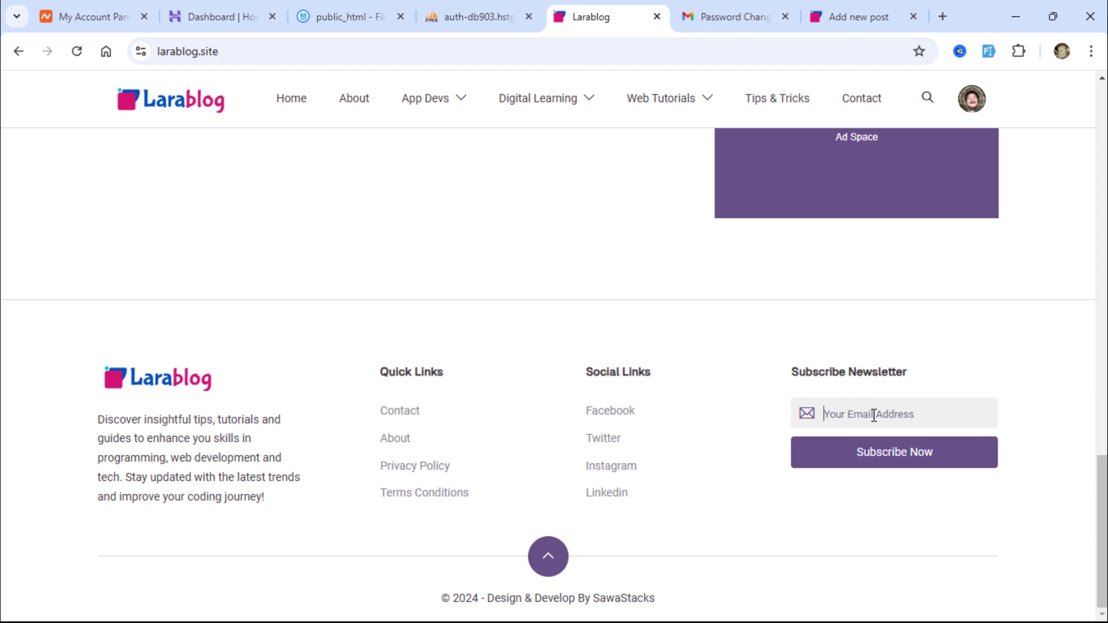
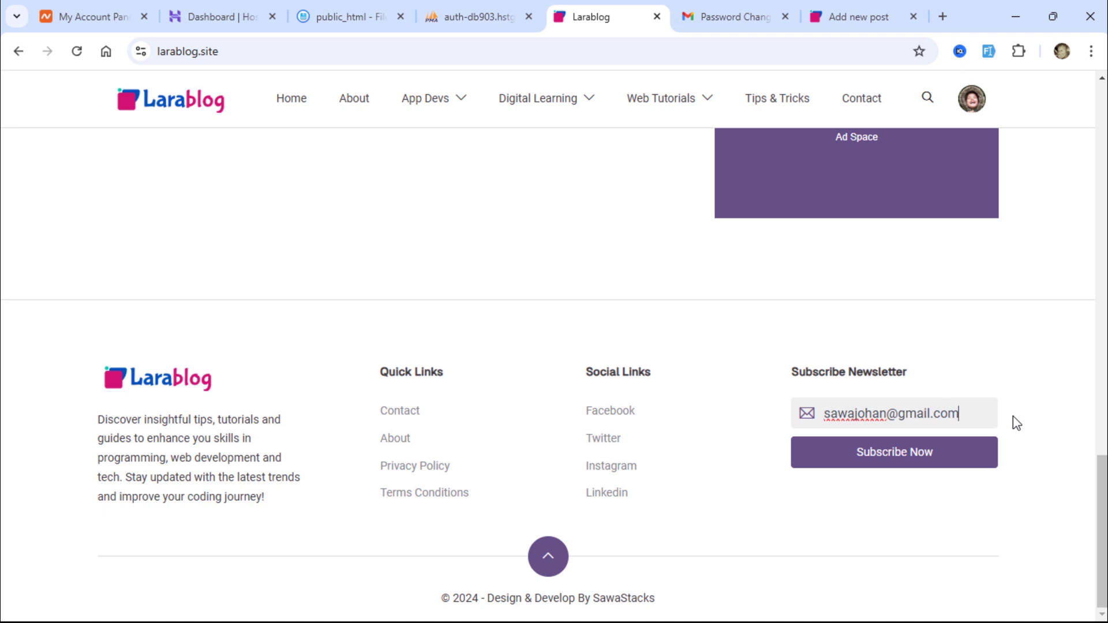
click(896, 462)
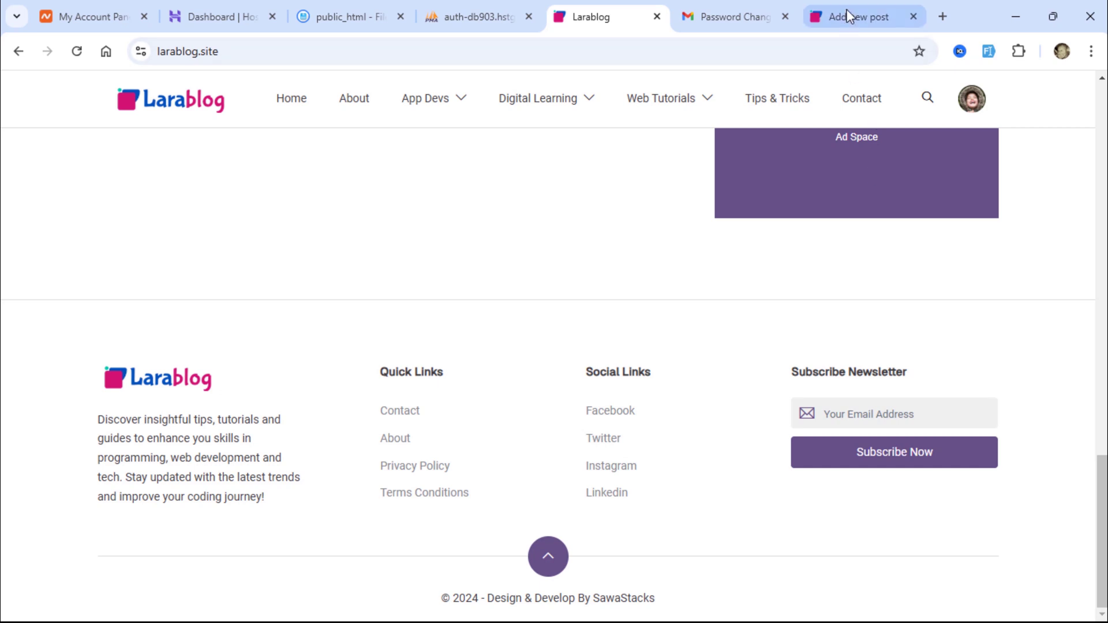
Create the post 'Another testing newsletter title' and minimize the browser.
click(848, 17)
click(314, 521)
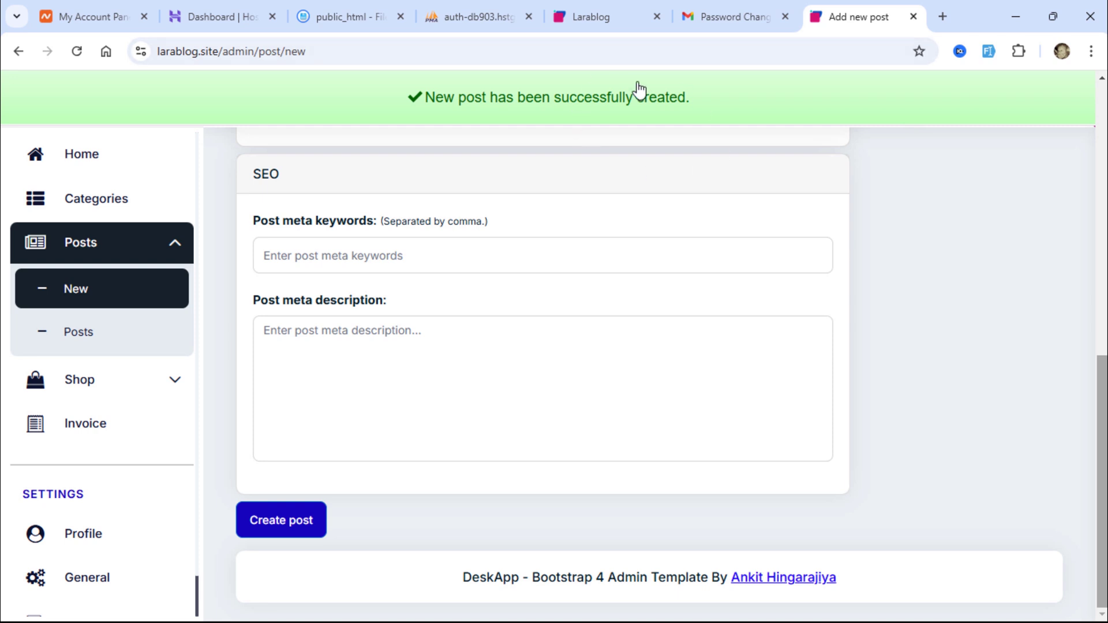
scroll(973, 301, up, 8)
scroll(974, 302, up, 3)
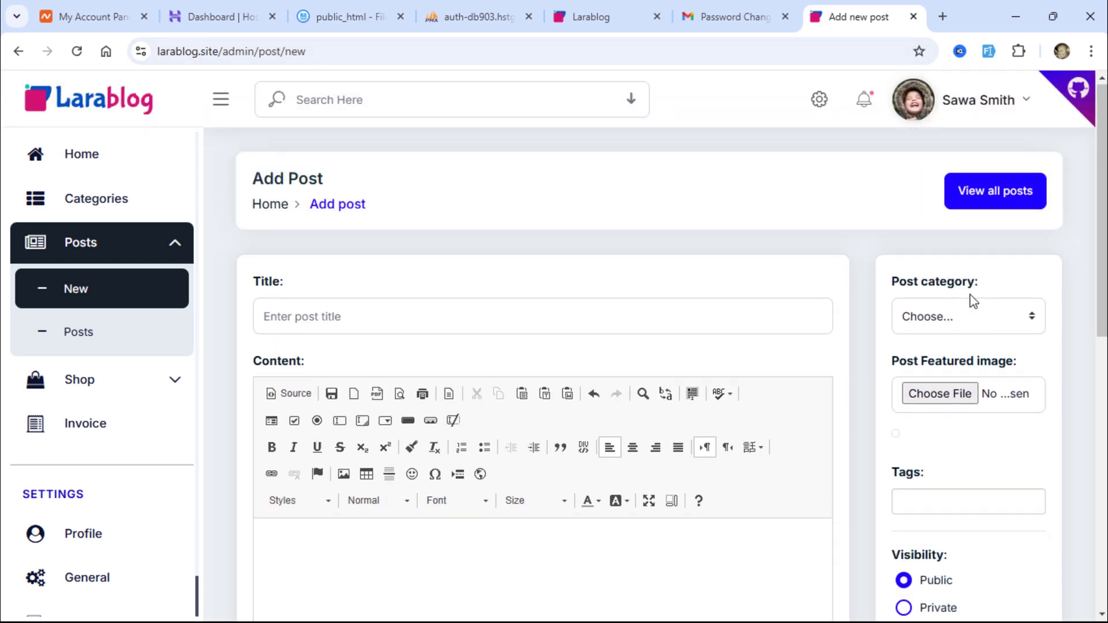
click(1016, 16)
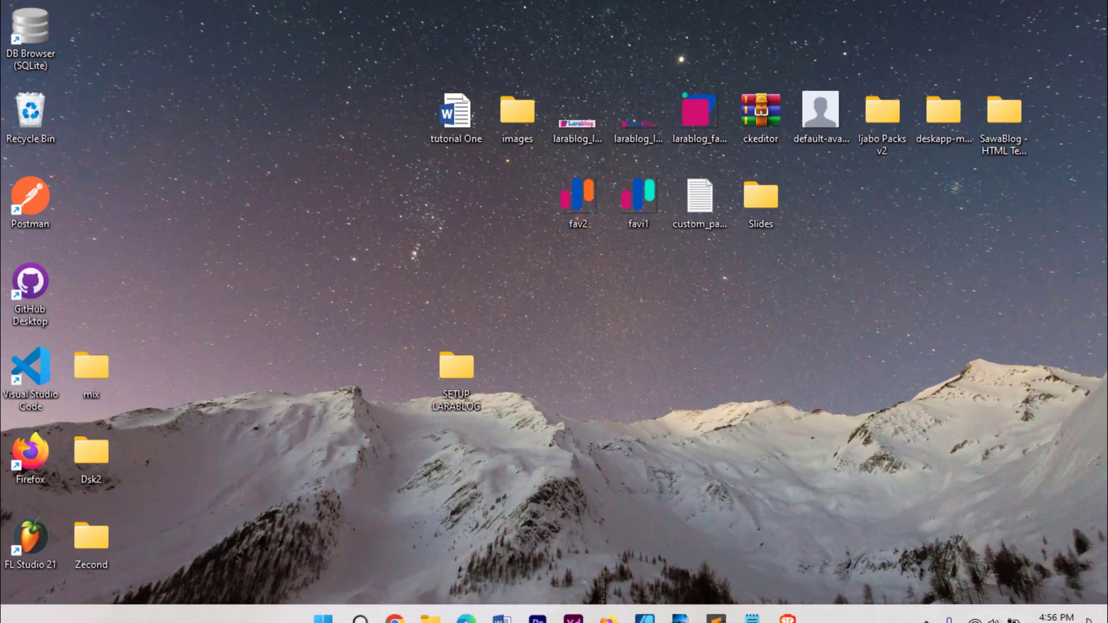
Reload Gmail and open the 'Latest Blog Post' email with its Laravel image shown.
click(788, 616)
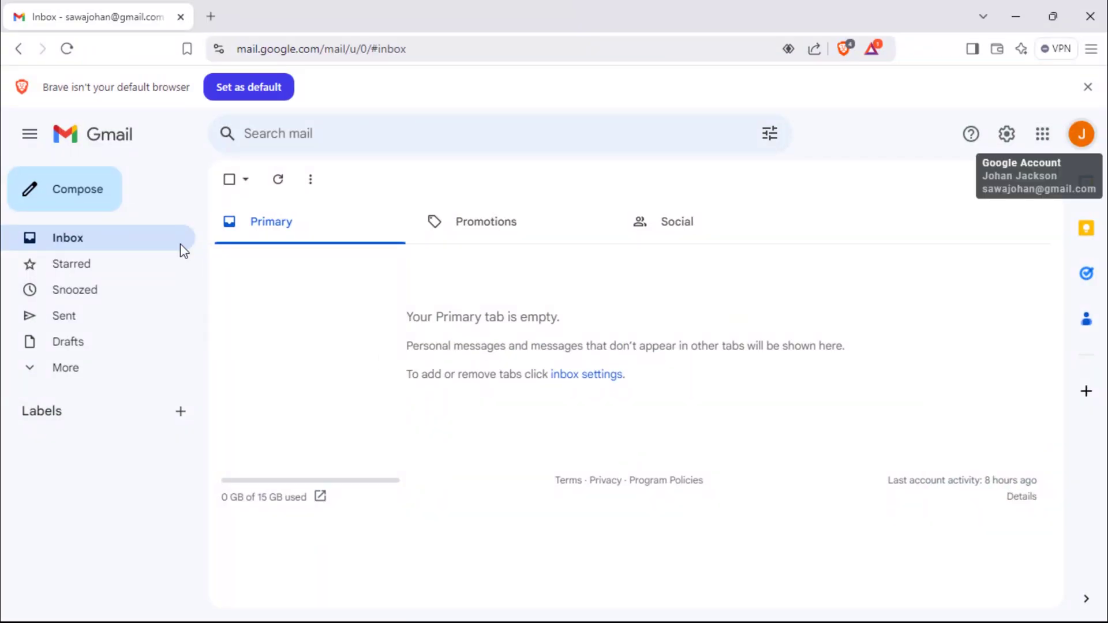
click(73, 50)
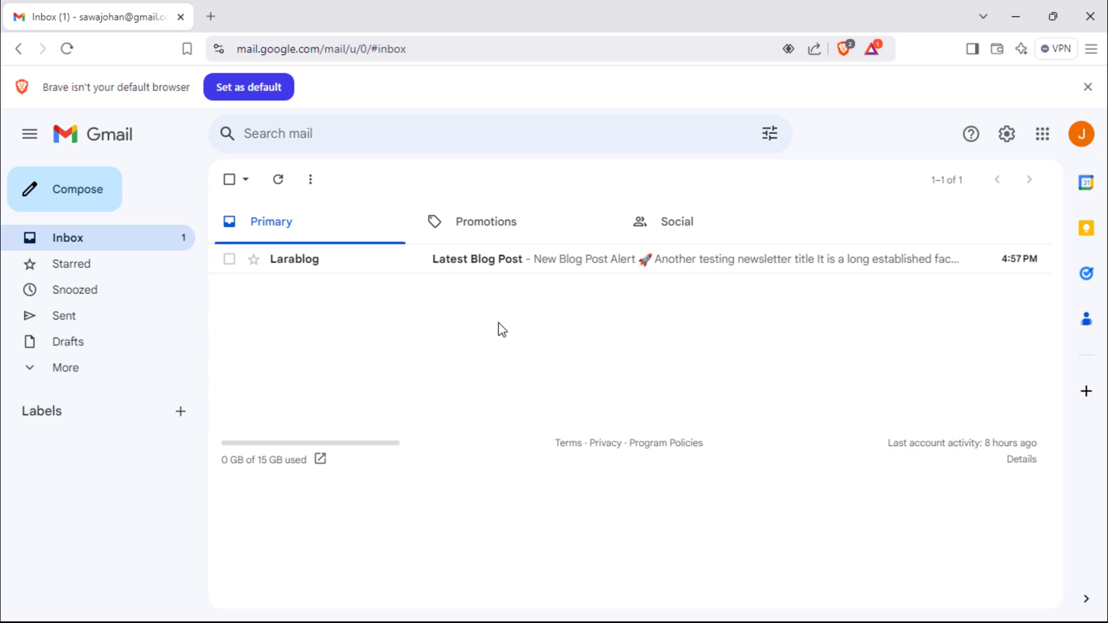
click(521, 264)
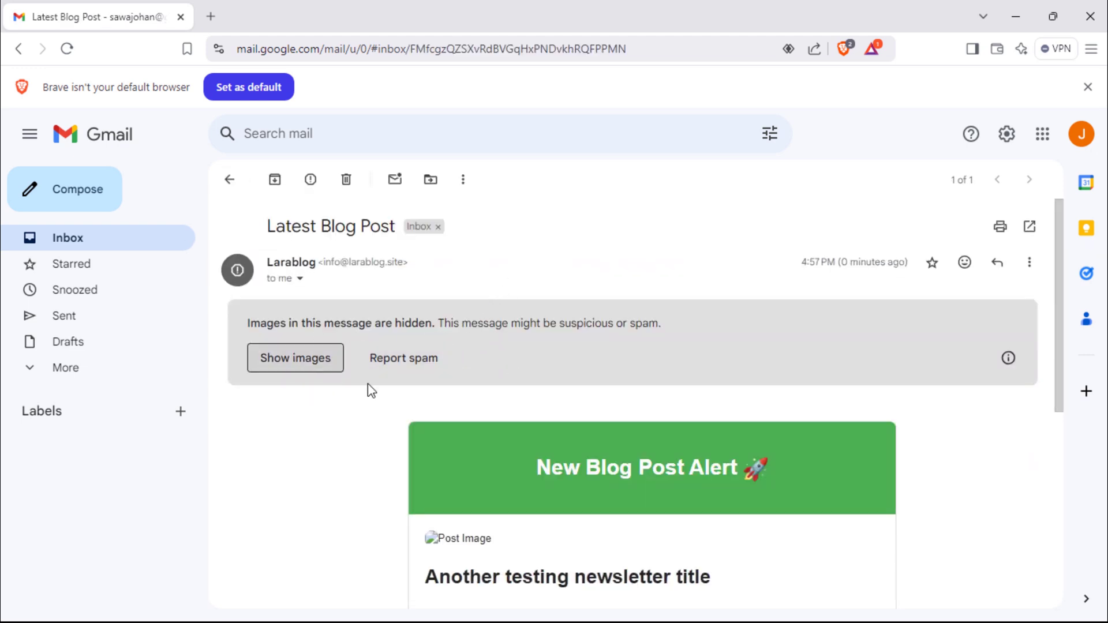
click(316, 372)
scroll(552, 447, down, 1)
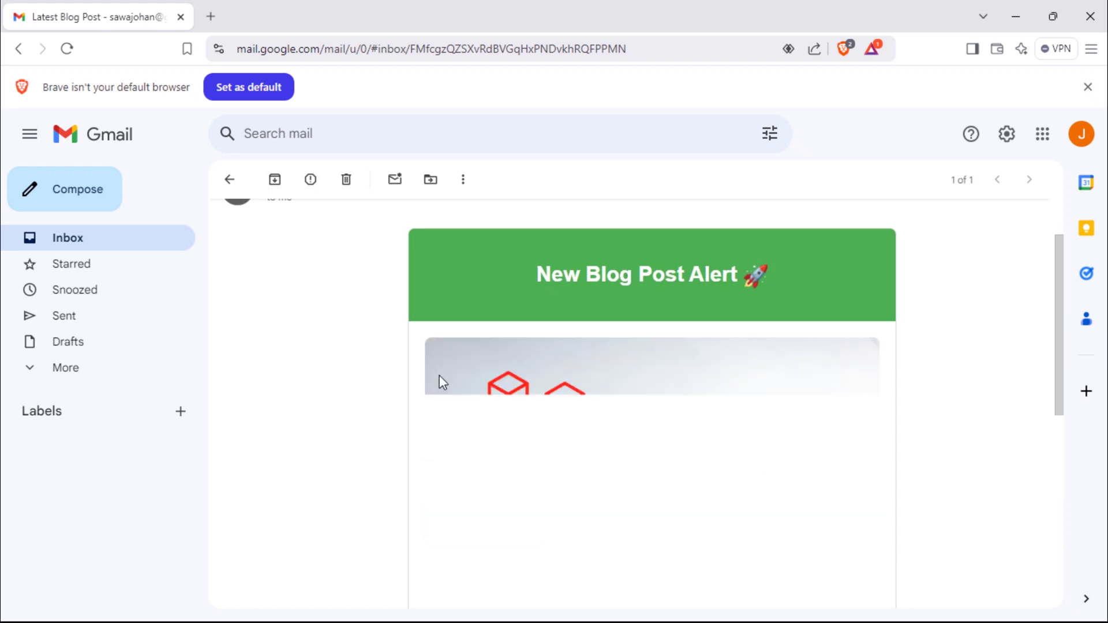
scroll(708, 467, down, 5)
scroll(708, 468, up, 6)
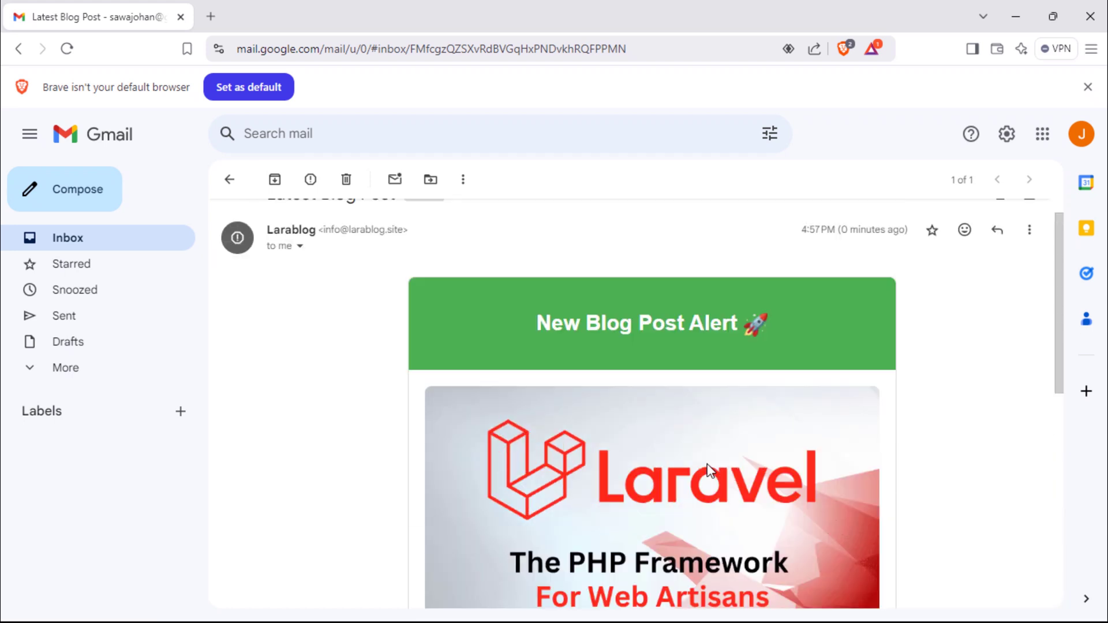
click(1081, 134)
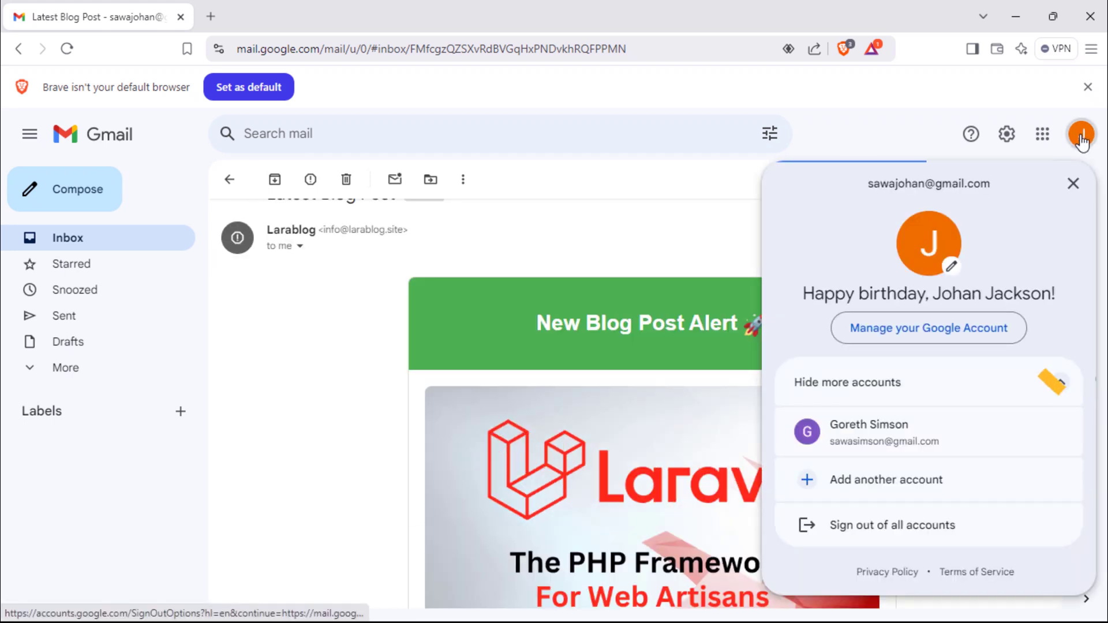
Check the Larablog alert email with images in the second account, then close all browser tabs.
click(916, 441)
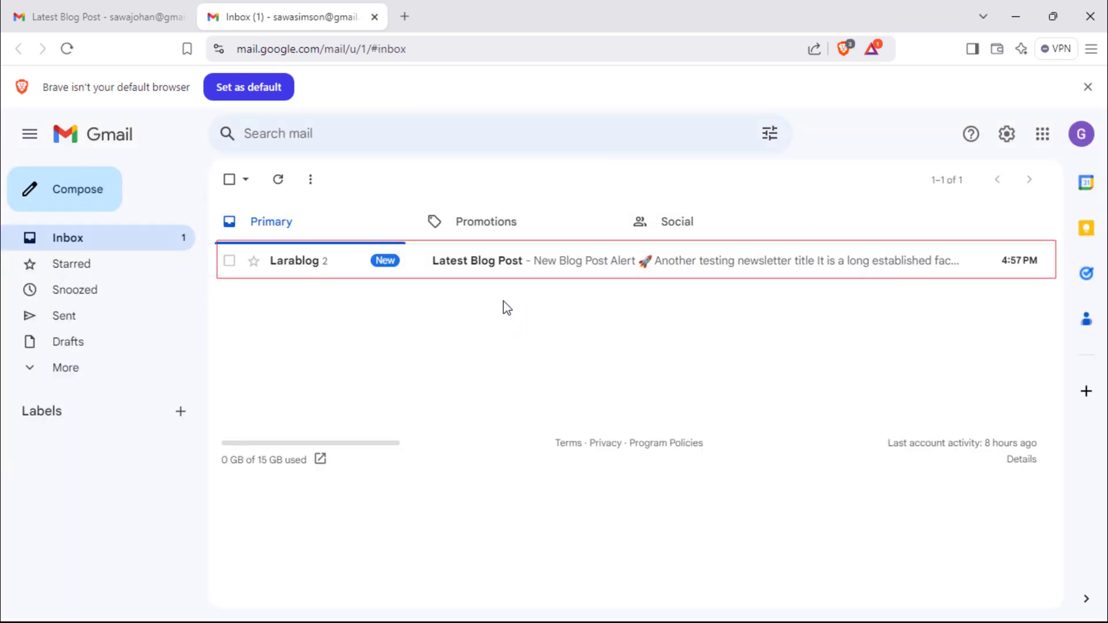
click(496, 266)
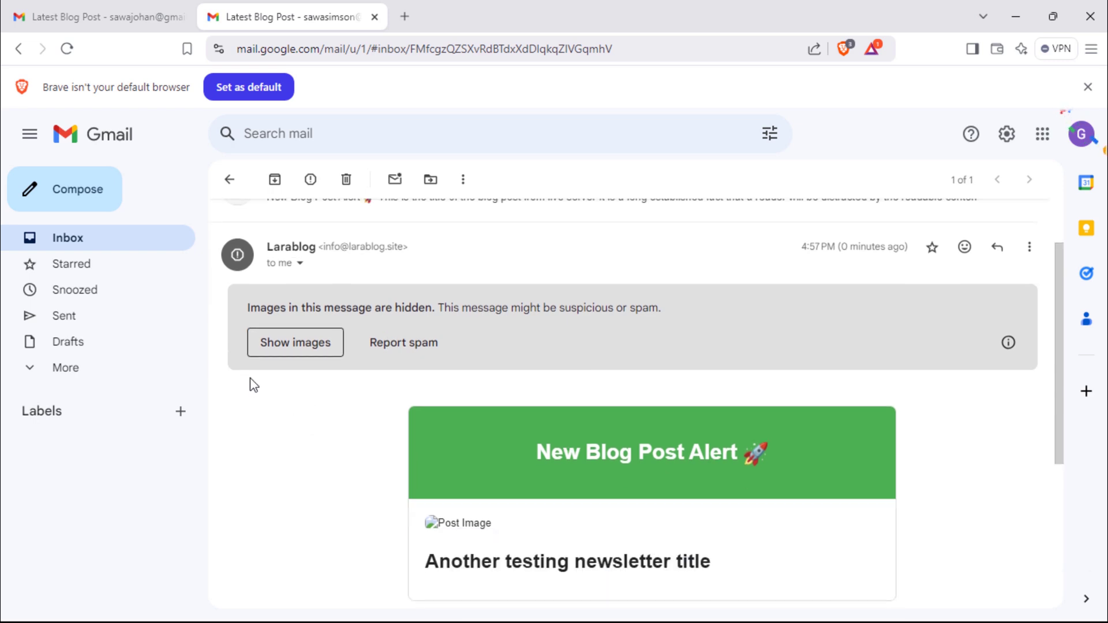
click(296, 343)
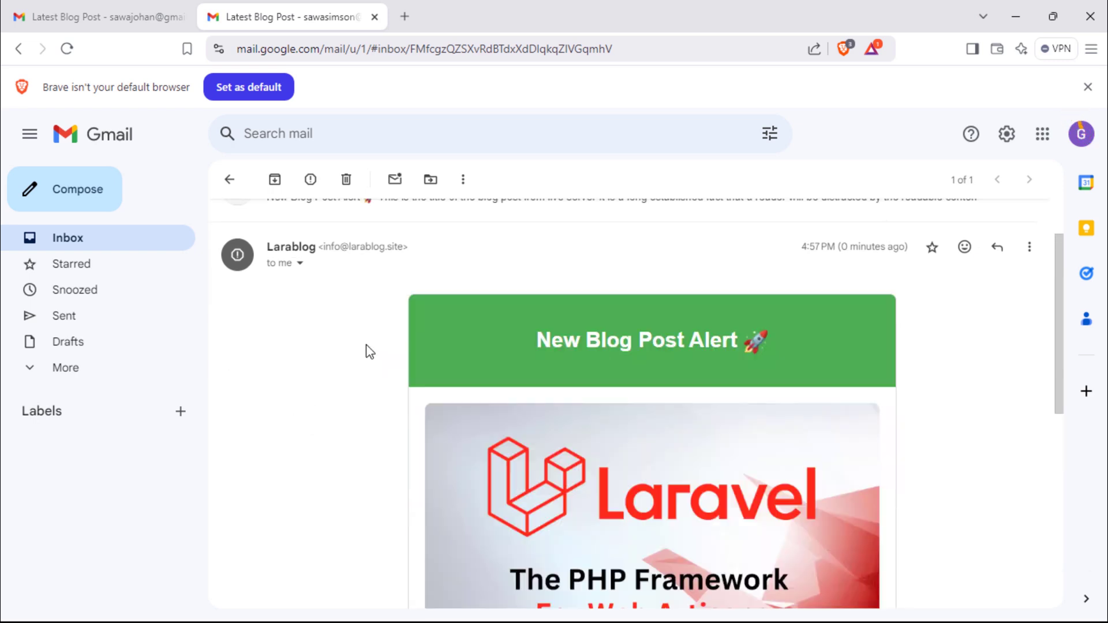
scroll(633, 396, down, 3)
scroll(586, 363, up, 2)
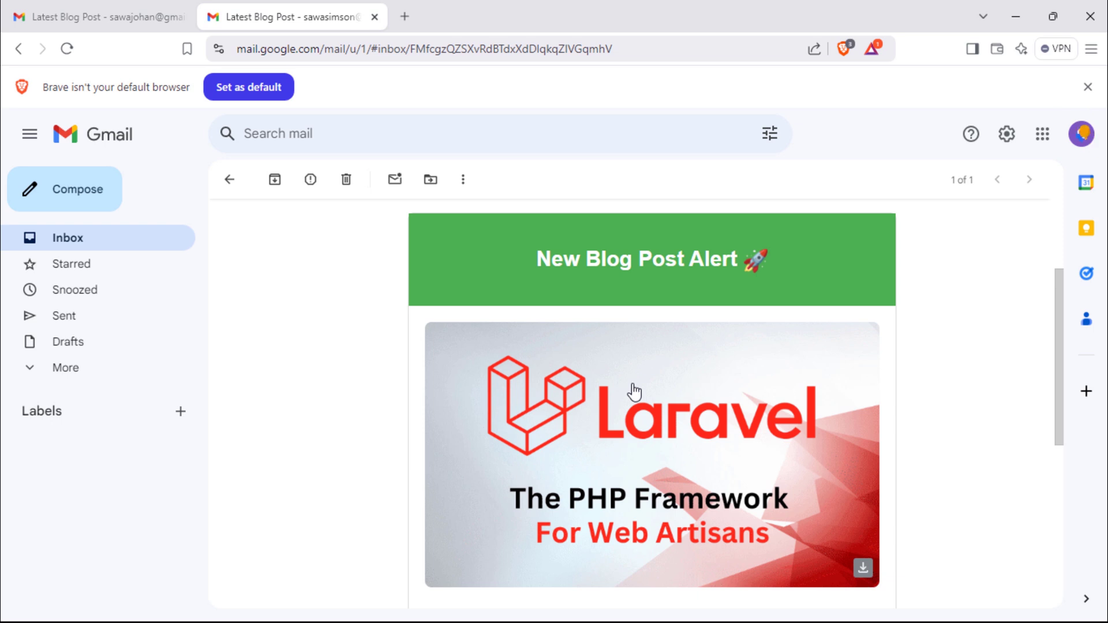
click(1090, 16)
click(571, 203)
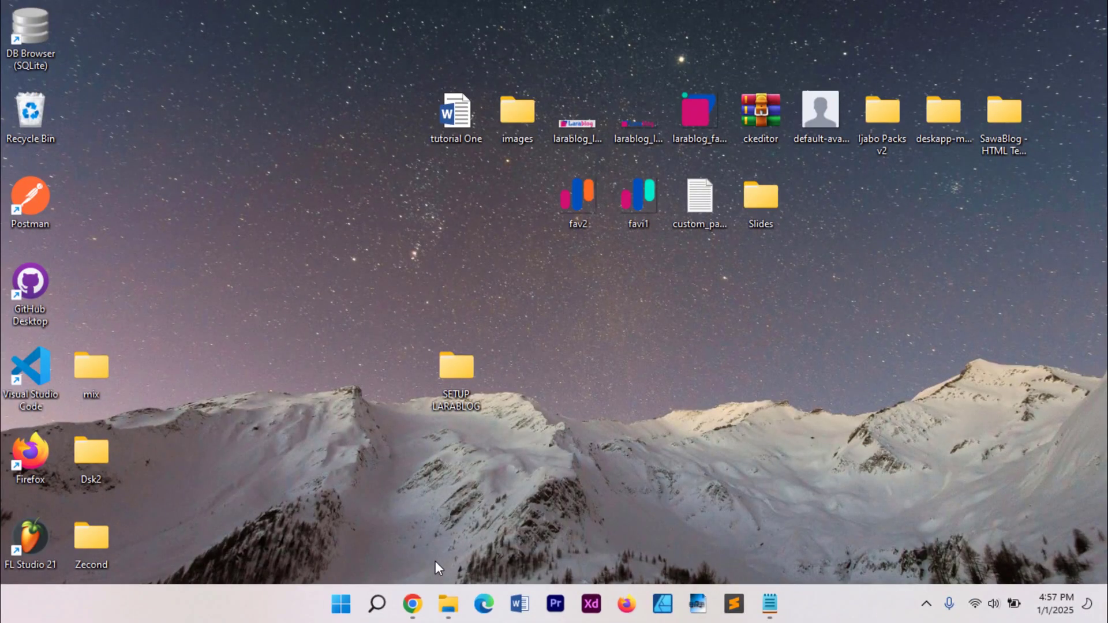
Delete posts 267, 266, 265 and 264 from the admin posts list.
click(412, 603)
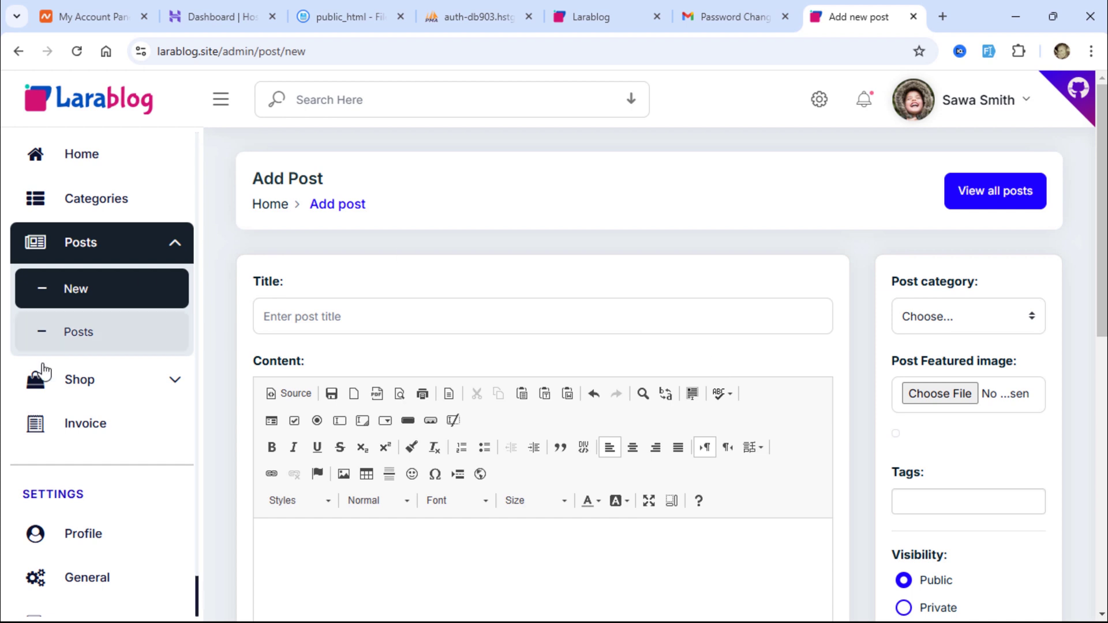
click(81, 333)
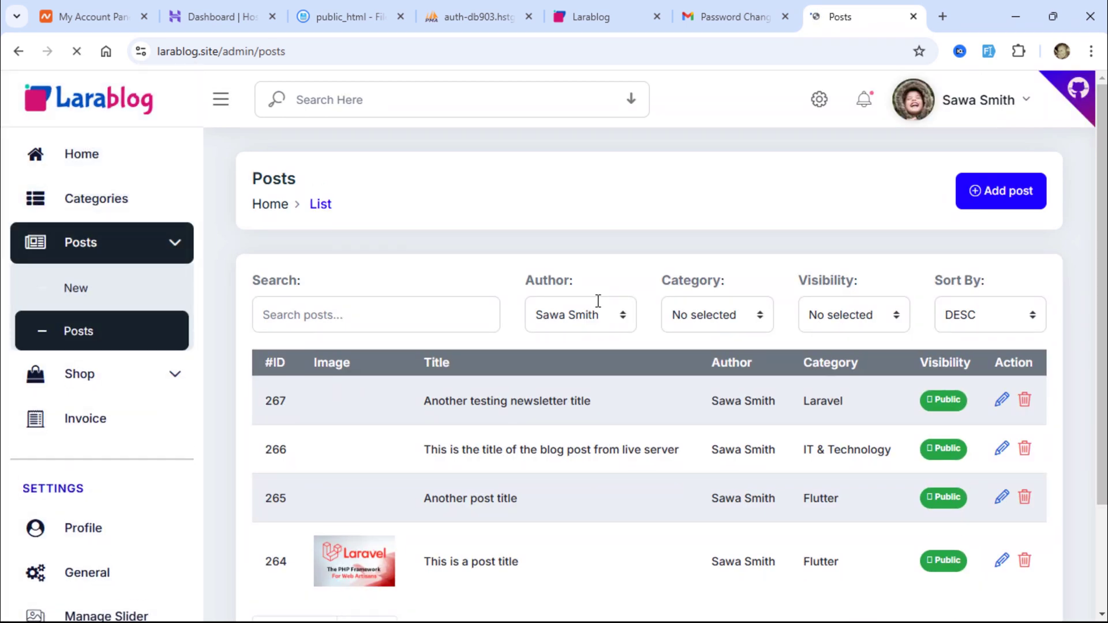
scroll(599, 301, down, 2)
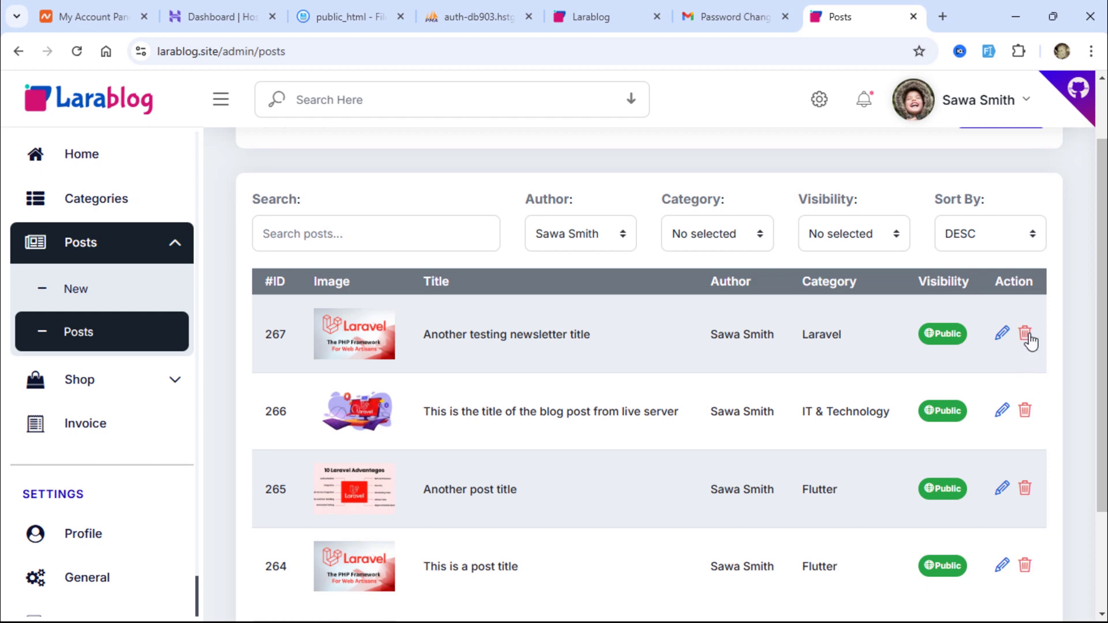
click(1029, 339)
click(549, 376)
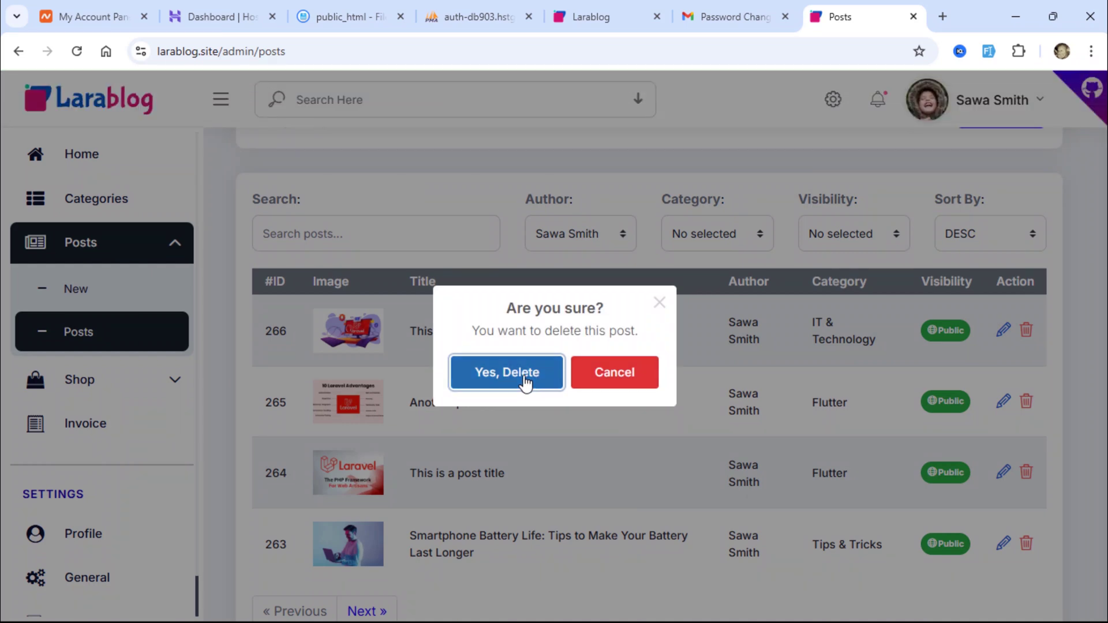
click(525, 377)
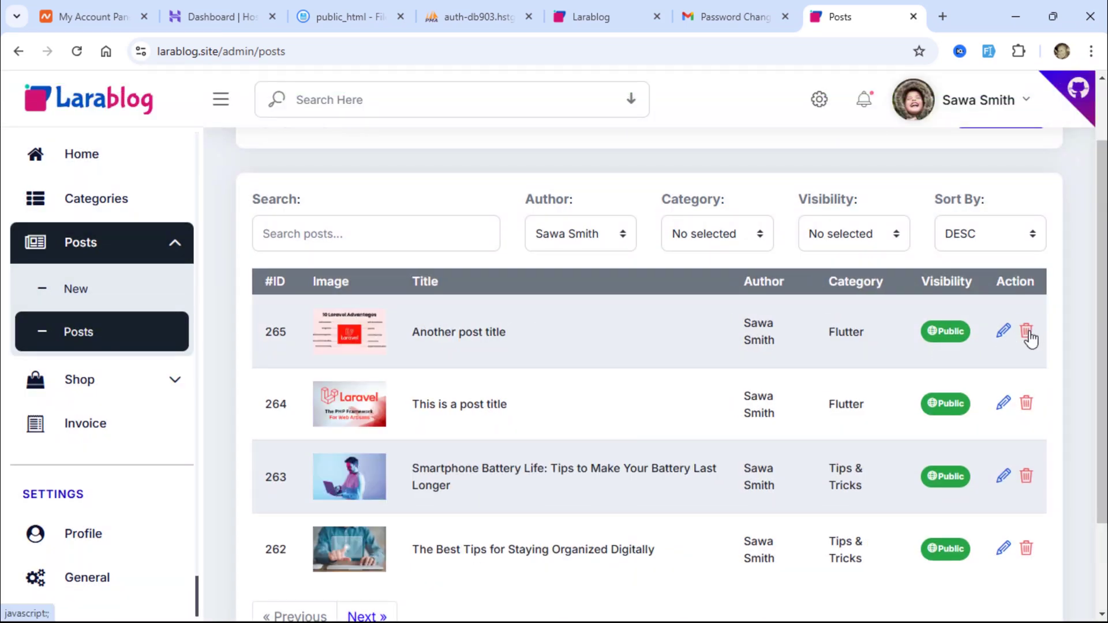
click(1027, 332)
click(495, 374)
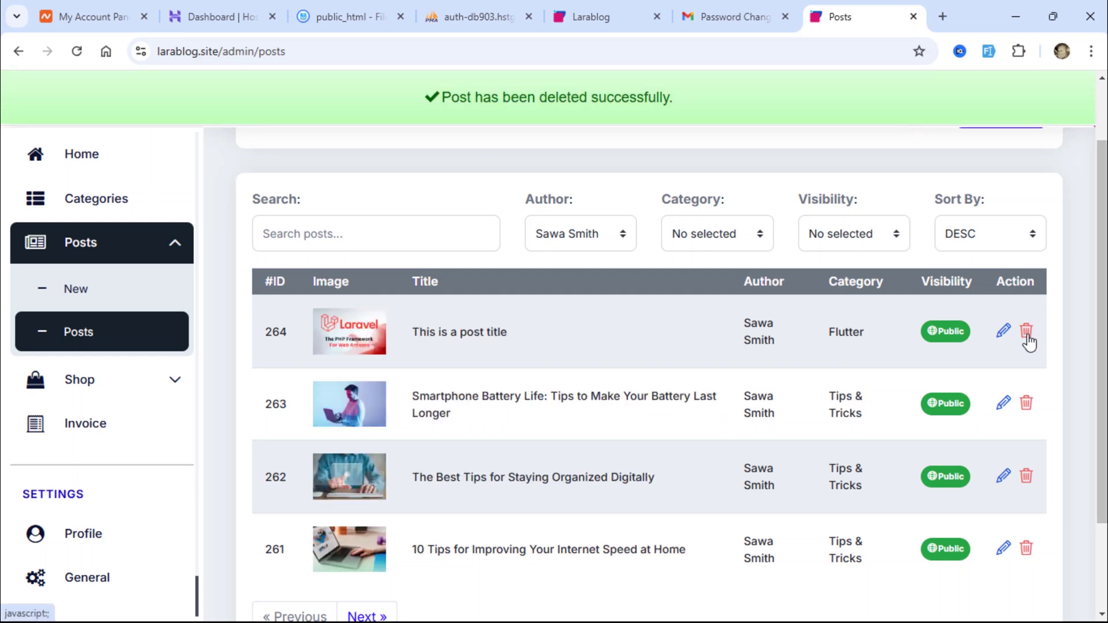
click(1027, 332)
click(494, 372)
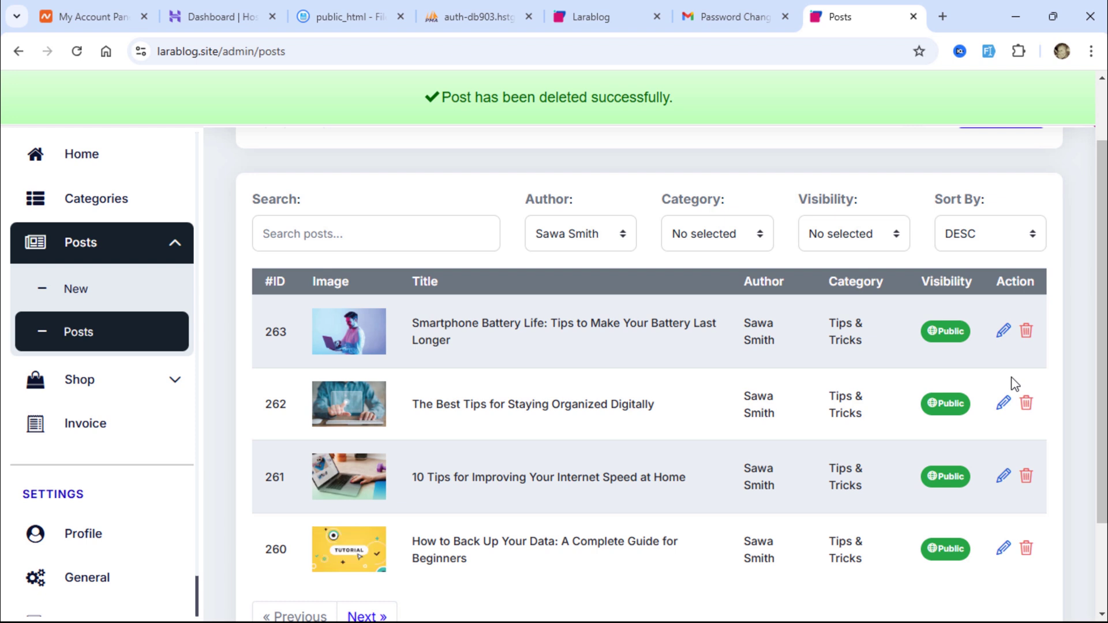
Filter posts by Flutter, then React Native, view the next page, and log out.
click(722, 248)
click(709, 301)
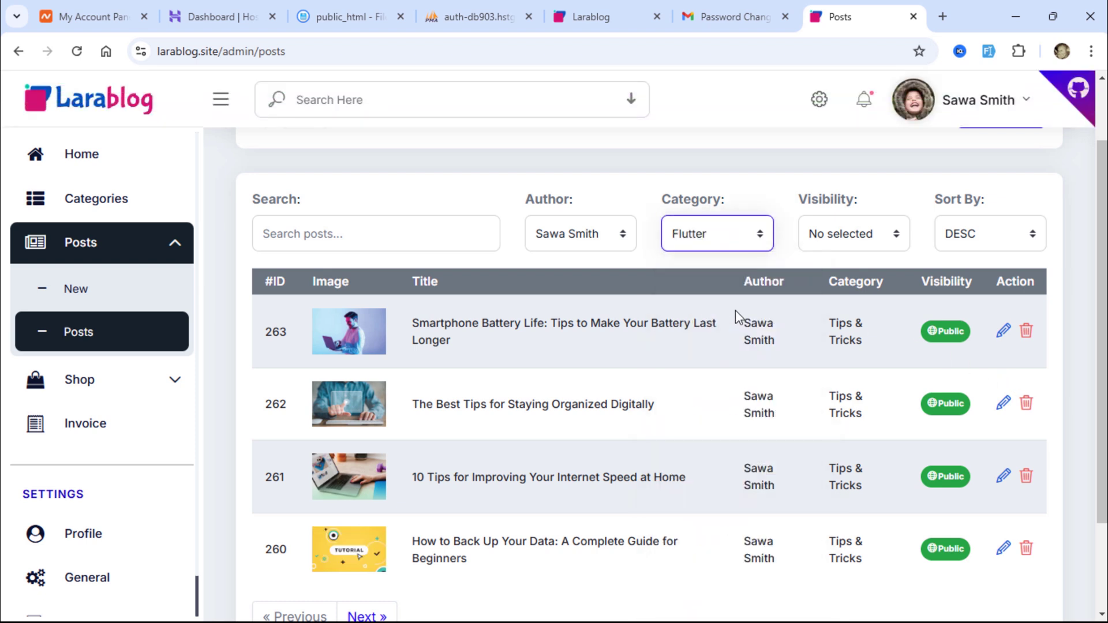
click(710, 235)
click(706, 367)
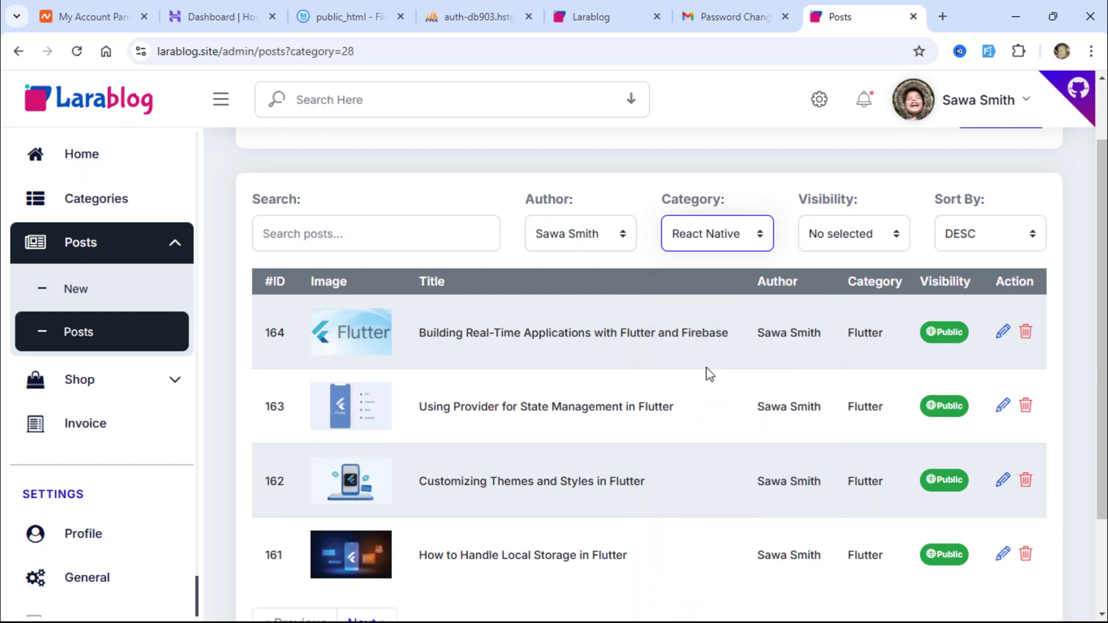
scroll(710, 375, down, 2)
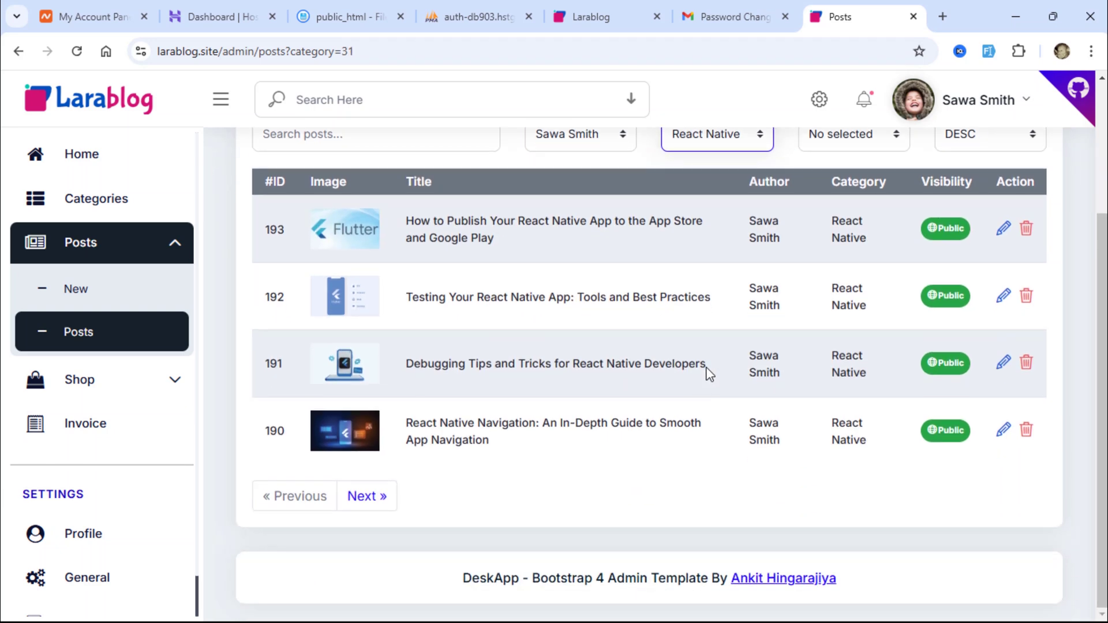
click(366, 497)
scroll(651, 408, down, 3)
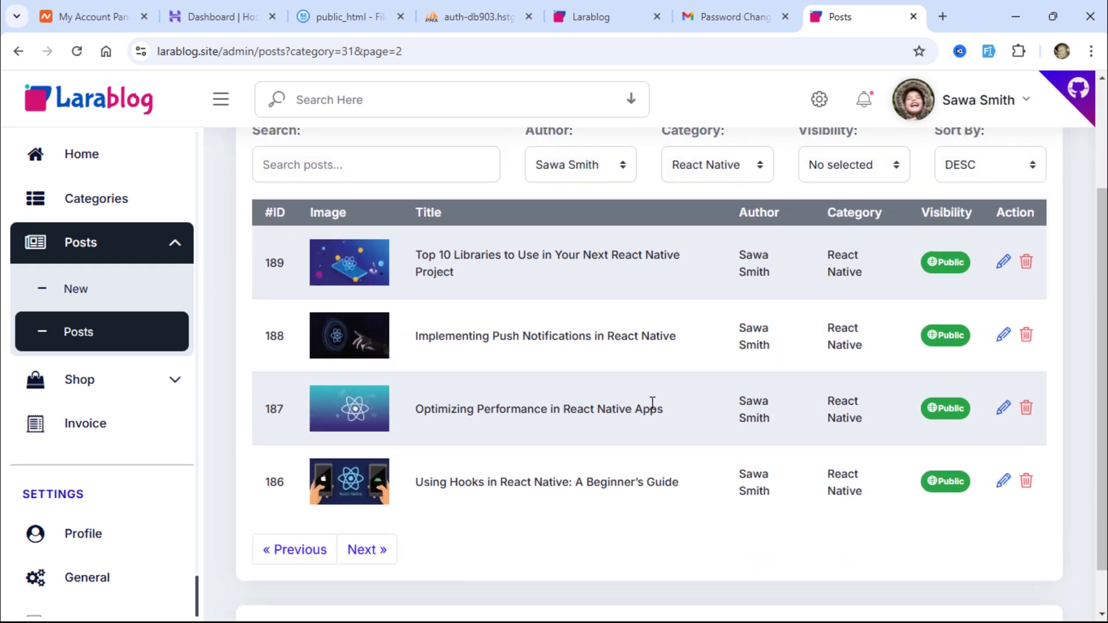
scroll(721, 419, up, 3)
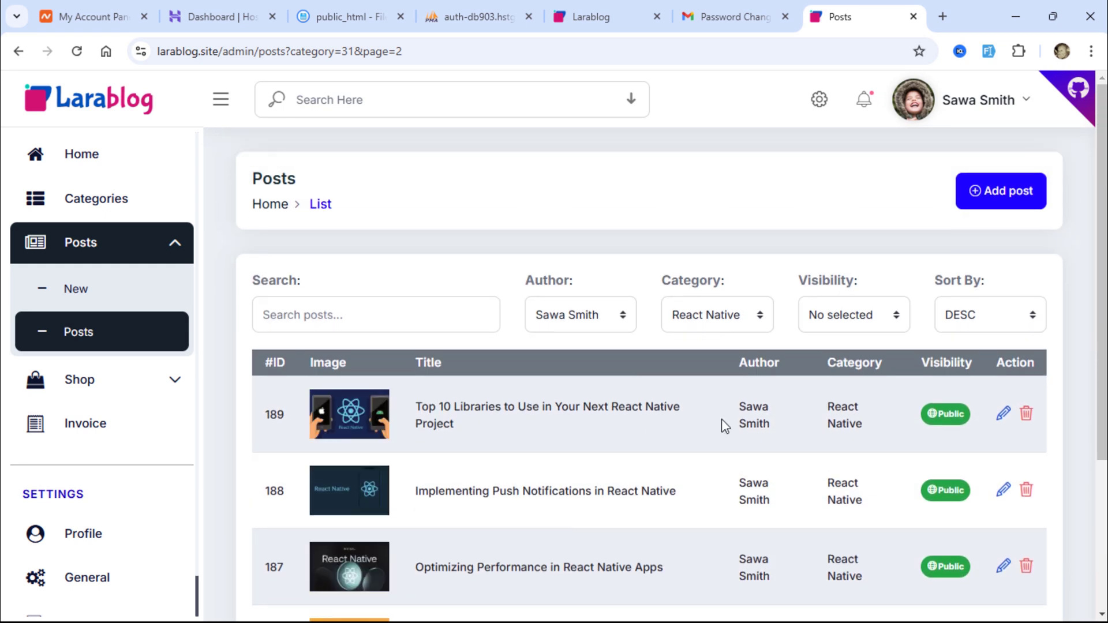
click(960, 116)
click(934, 247)
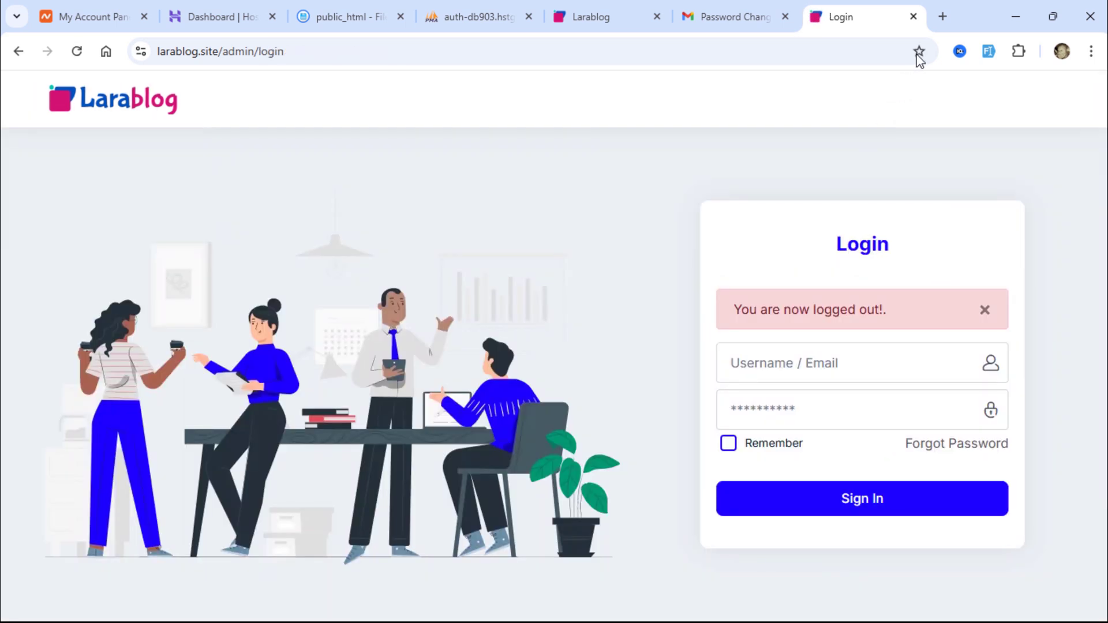
Close the login tab and delete the Password Changed and Reset Password emails in Gmail.
click(913, 17)
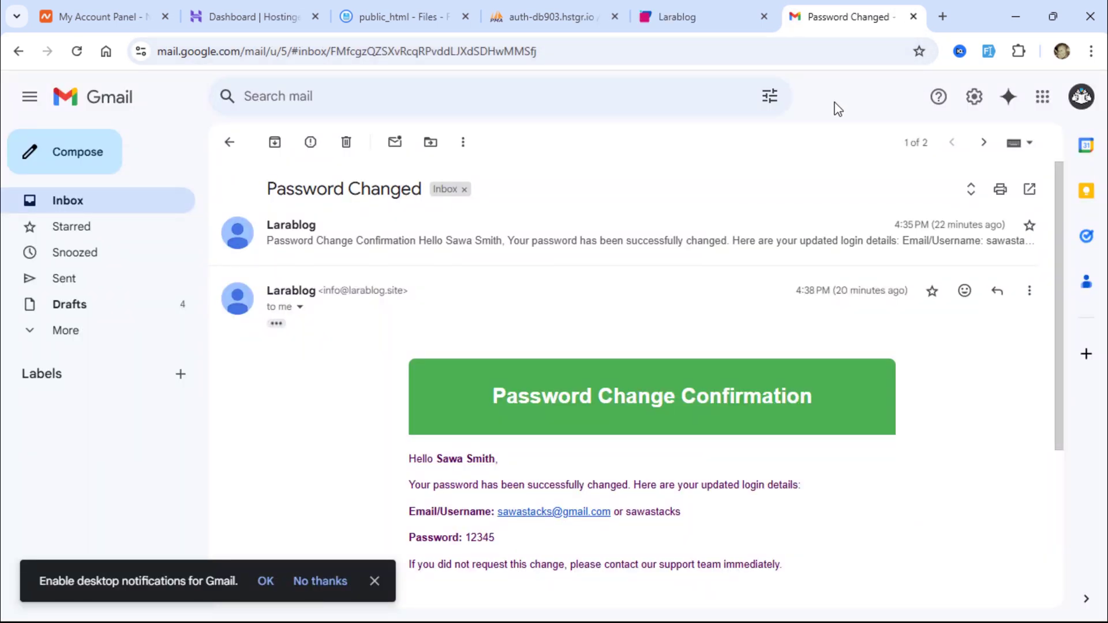
click(346, 142)
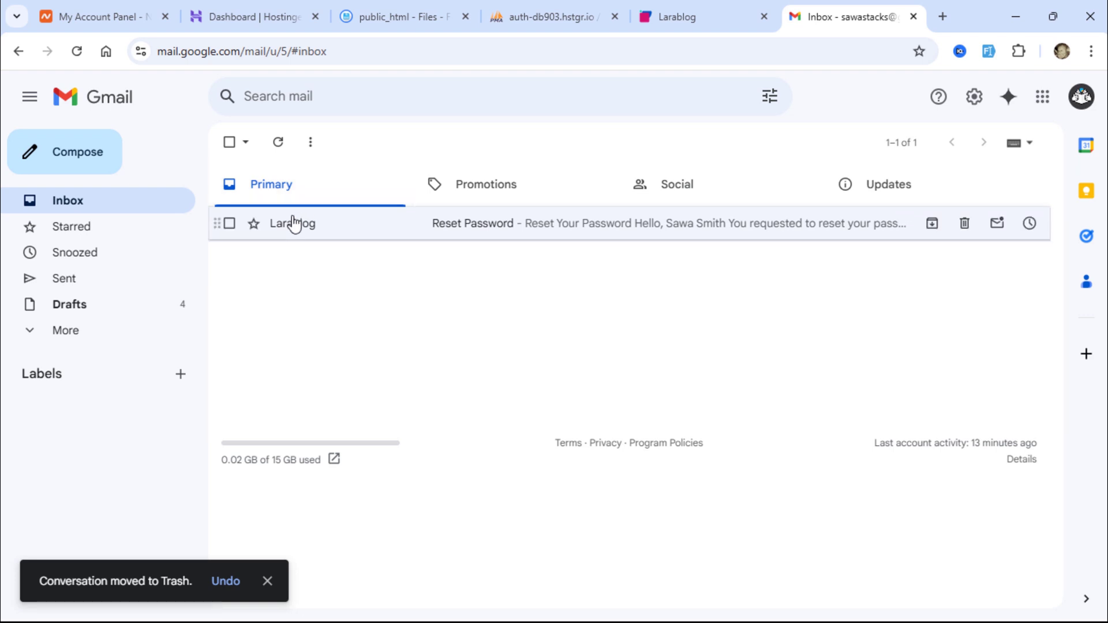
click(962, 222)
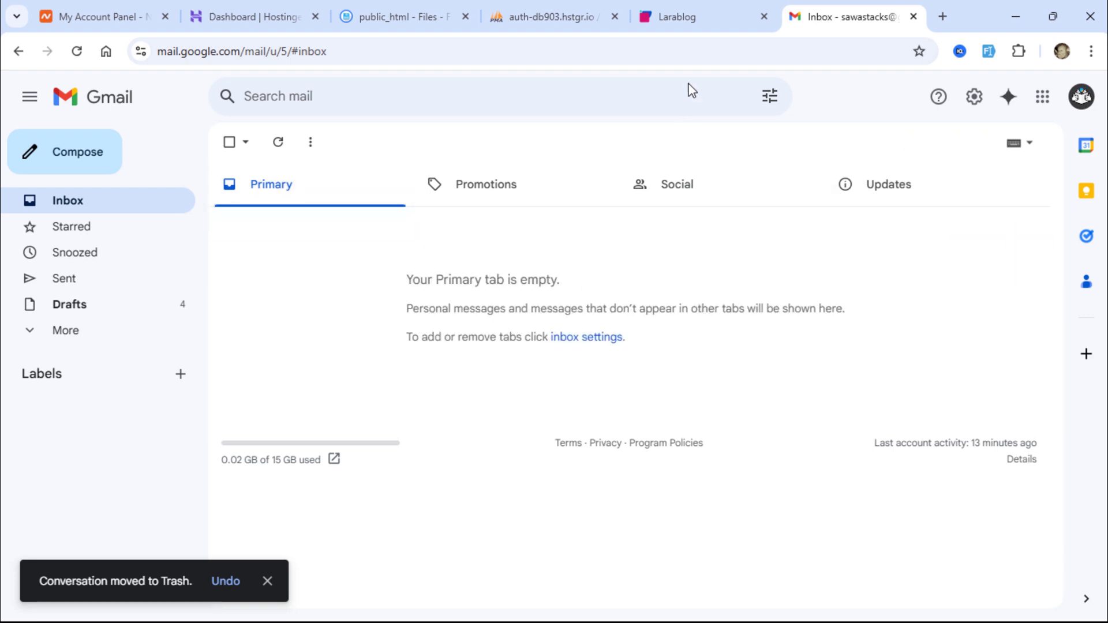
click(690, 18)
scroll(591, 335, up, 10)
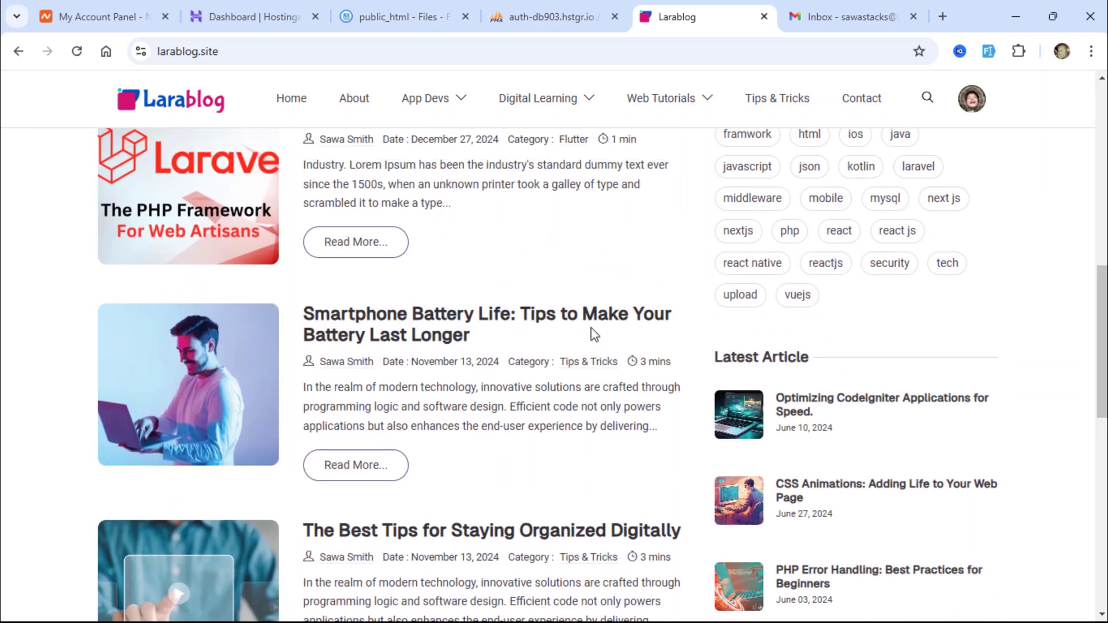
Open the blog's Contact page and review the contact form and its Submit button.
scroll(595, 334, up, 10)
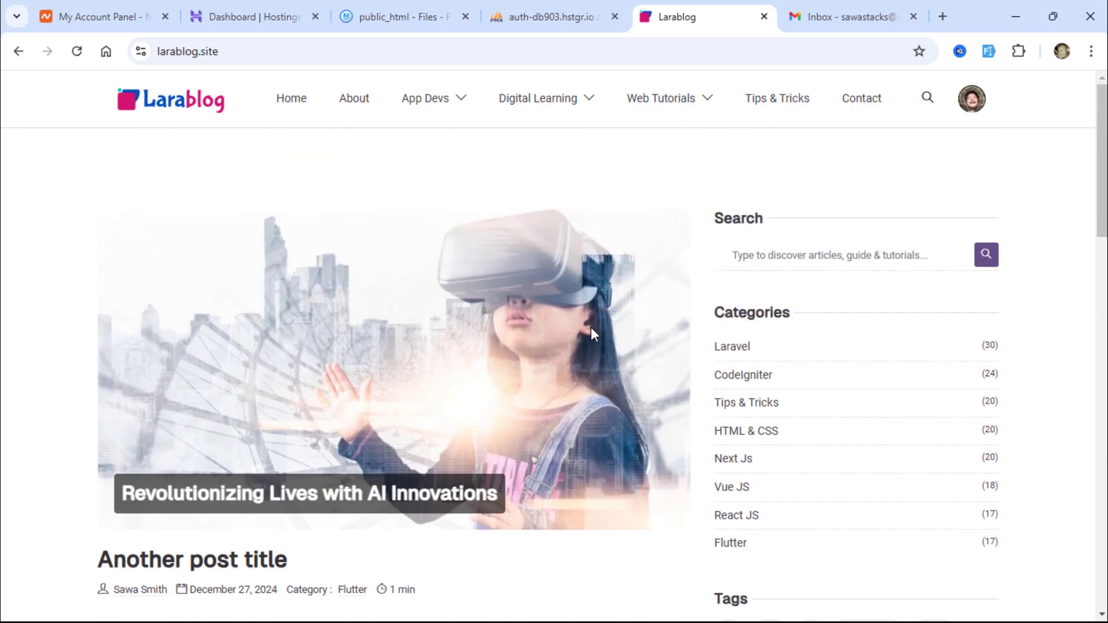
click(853, 100)
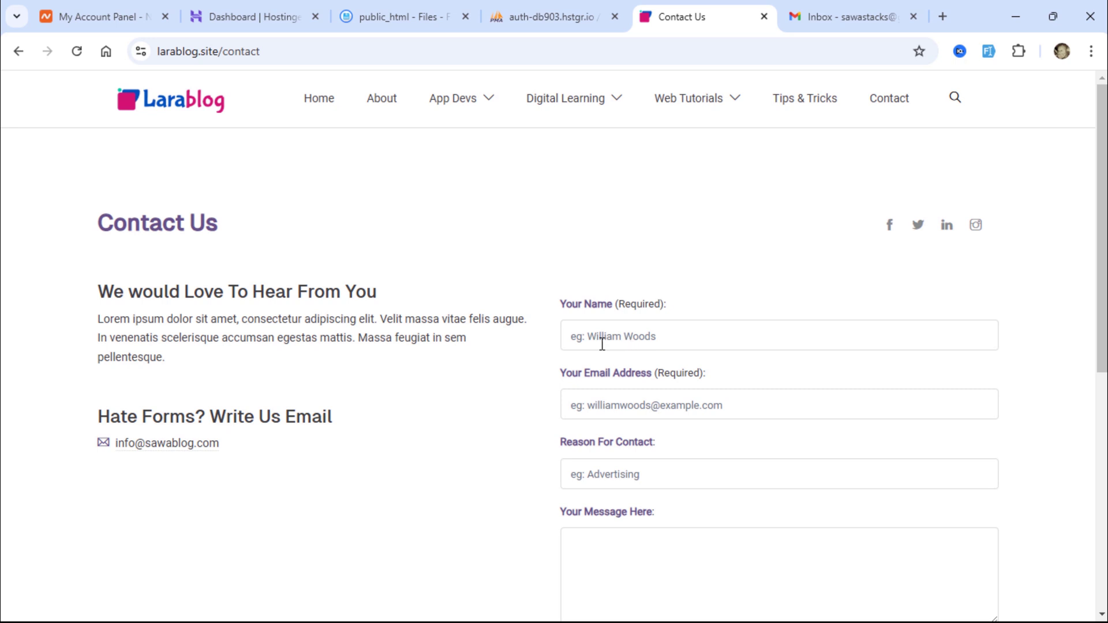
scroll(698, 389, down, 3)
scroll(960, 432, up, 3)
scroll(1077, 457, down, 2)
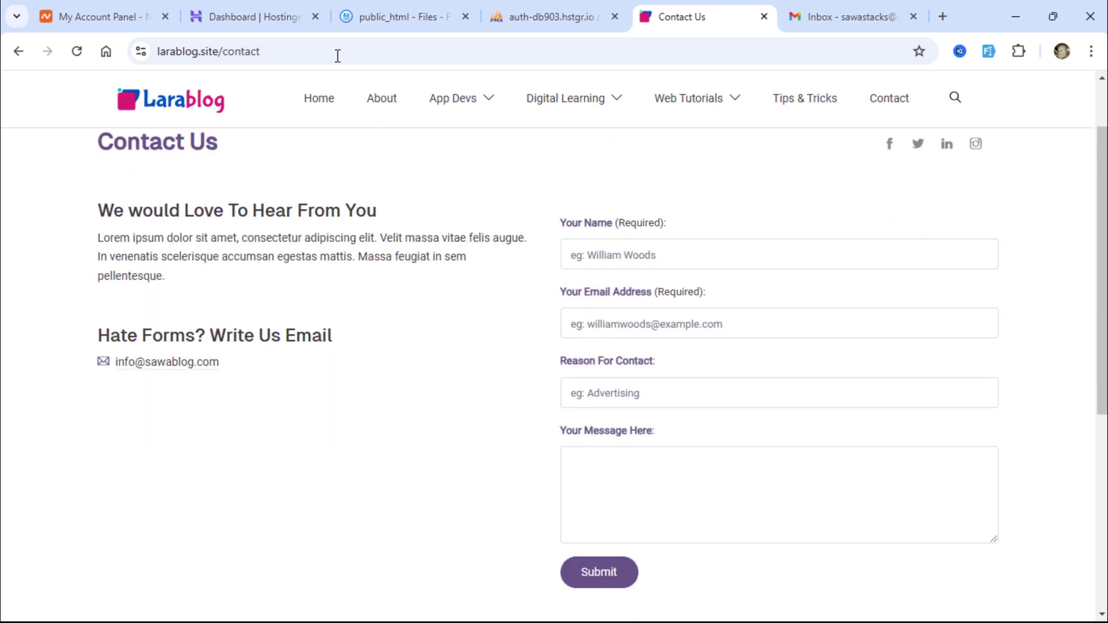
click(267, 19)
Open webmail for the larablog.site mailbox via hPanel's Emails > Email Accounts.
scroll(841, 465, down, 5)
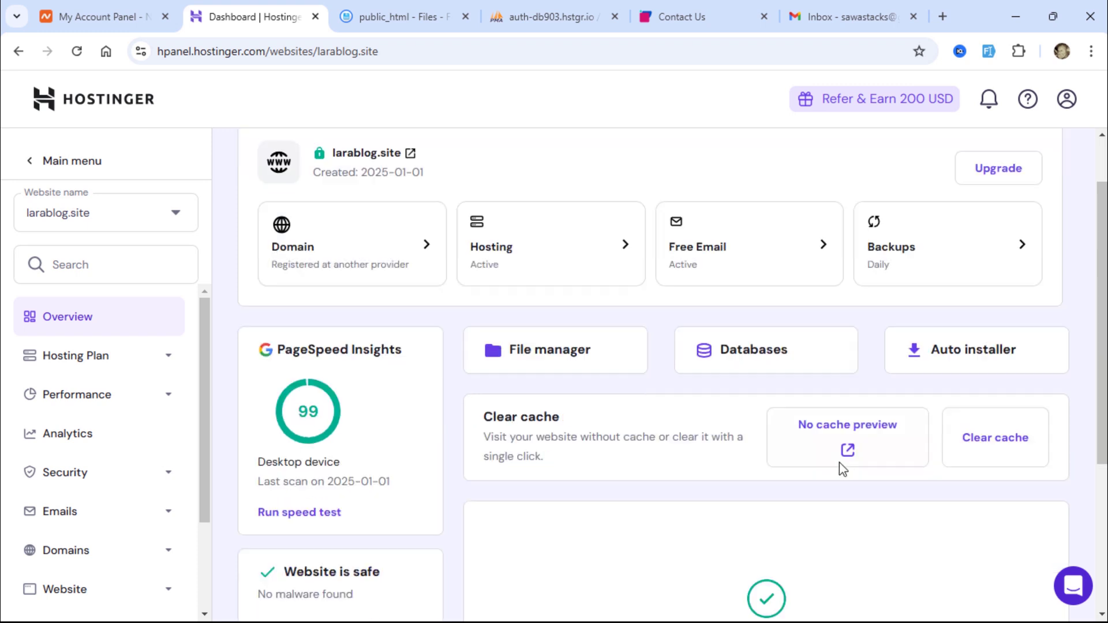
scroll(86, 485, down, 2)
click(148, 443)
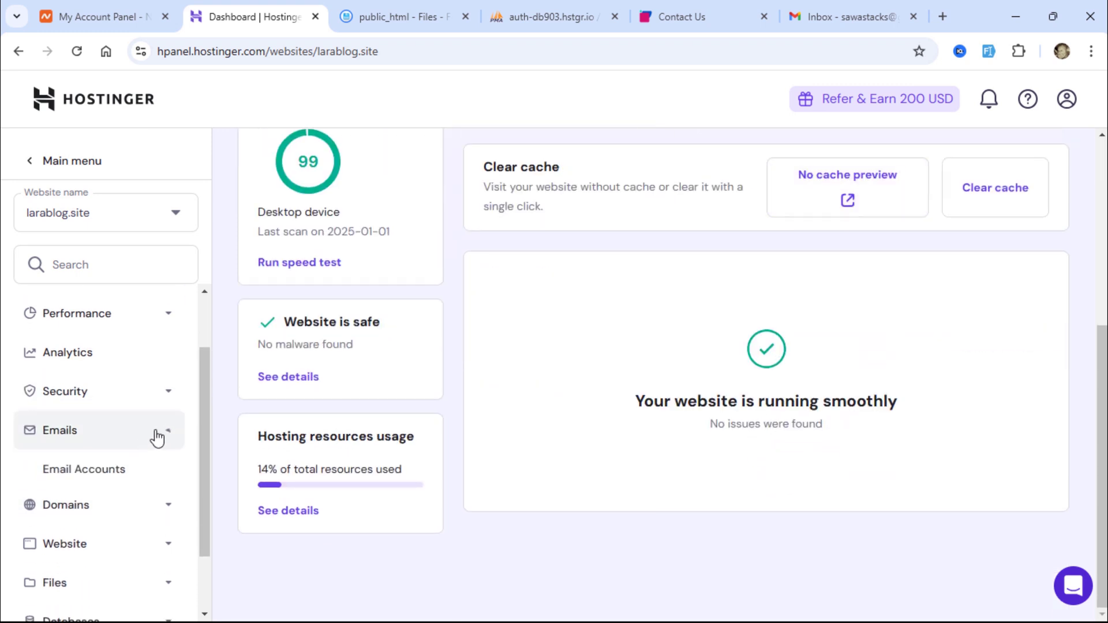
click(82, 471)
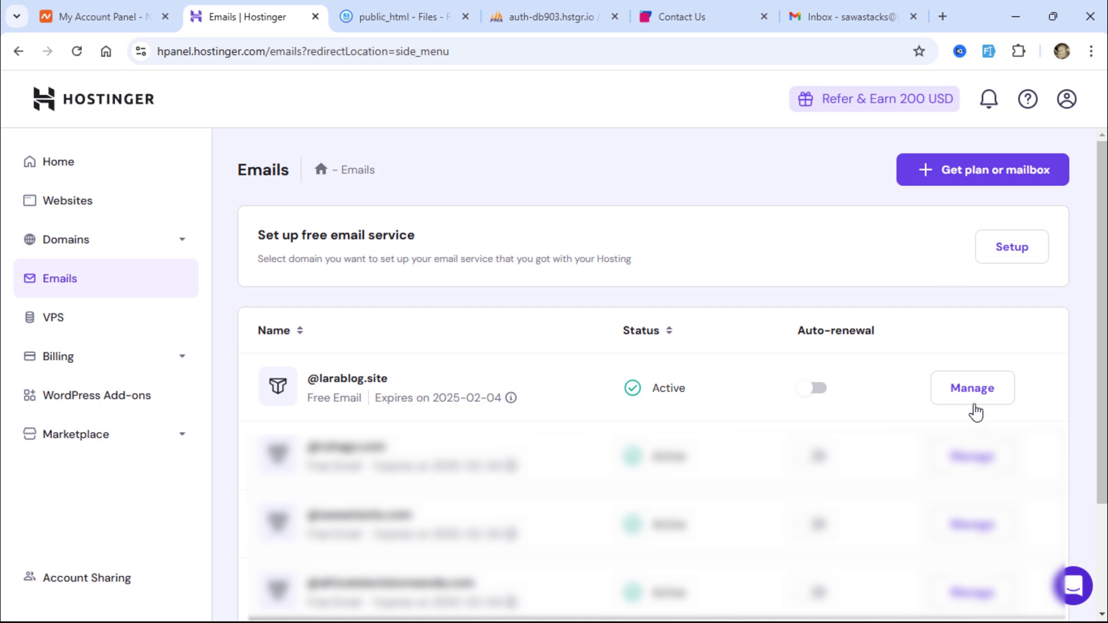
click(986, 390)
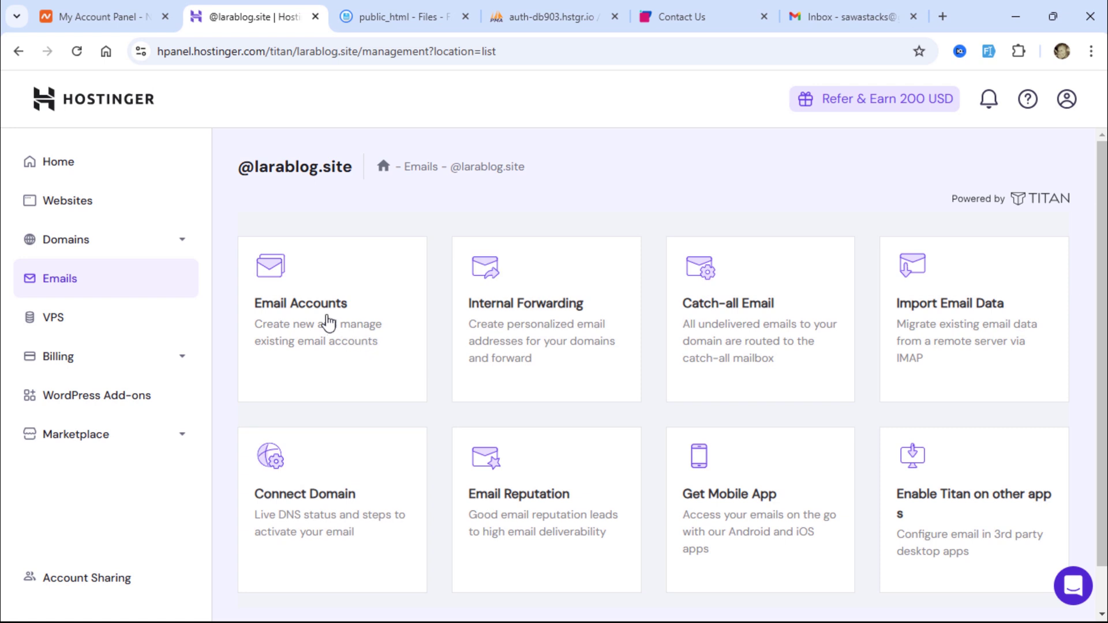
click(329, 324)
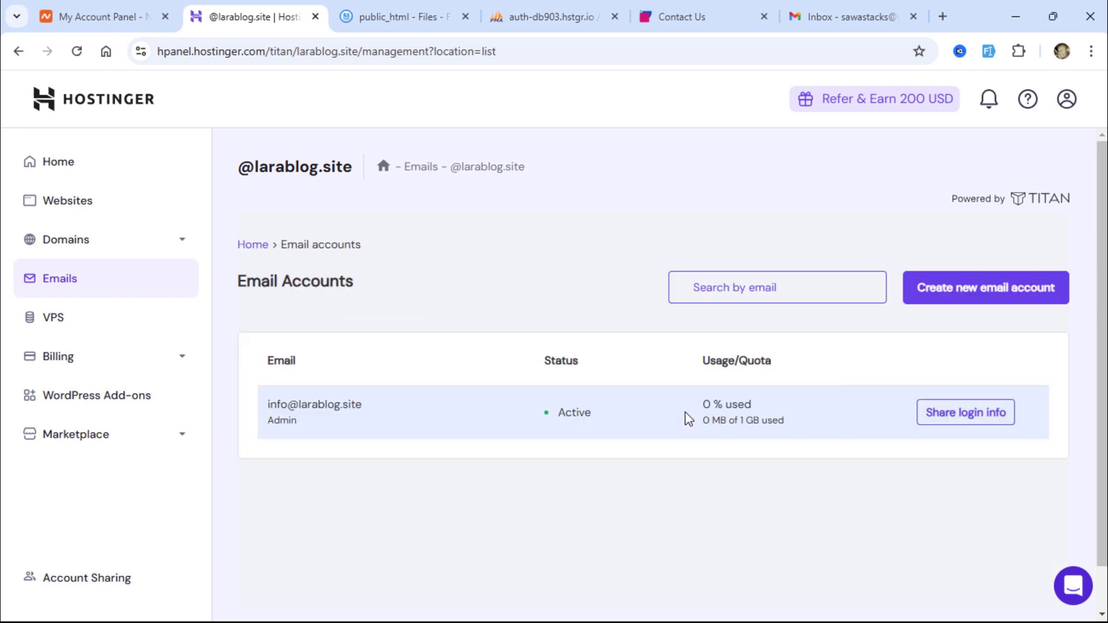
click(1028, 414)
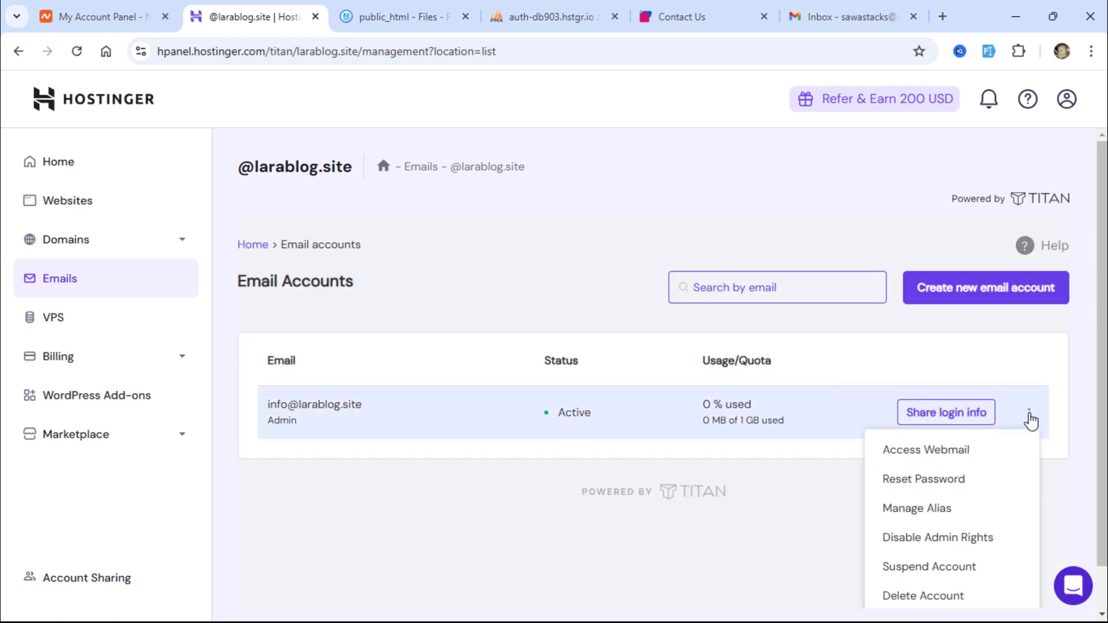
click(946, 452)
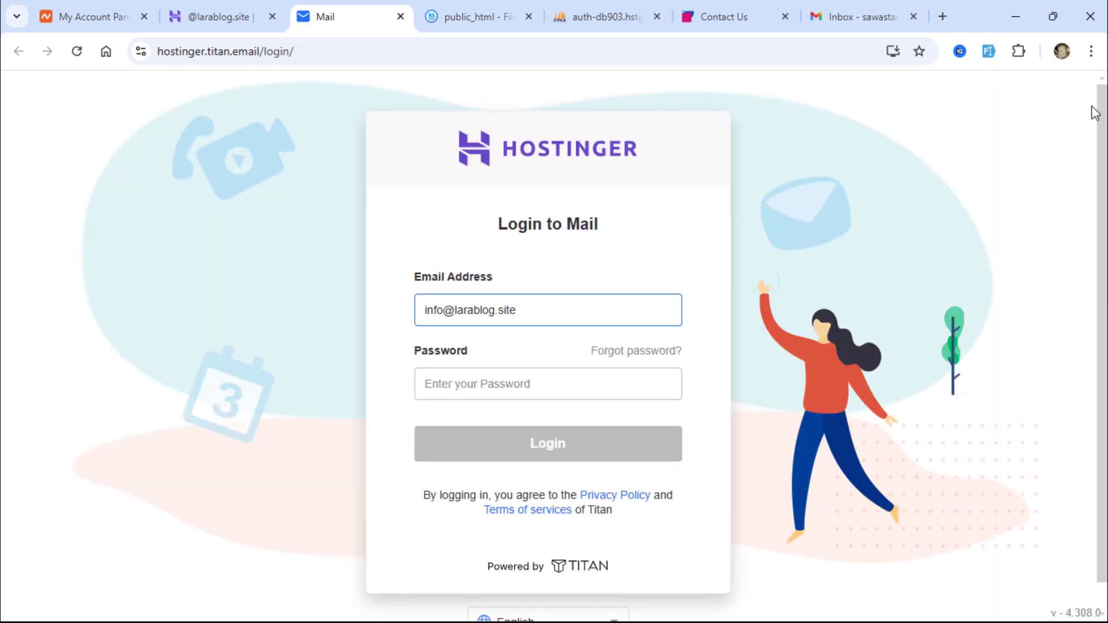
Copy the mailbox password from the DETAILS.txt notes.
click(1017, 15)
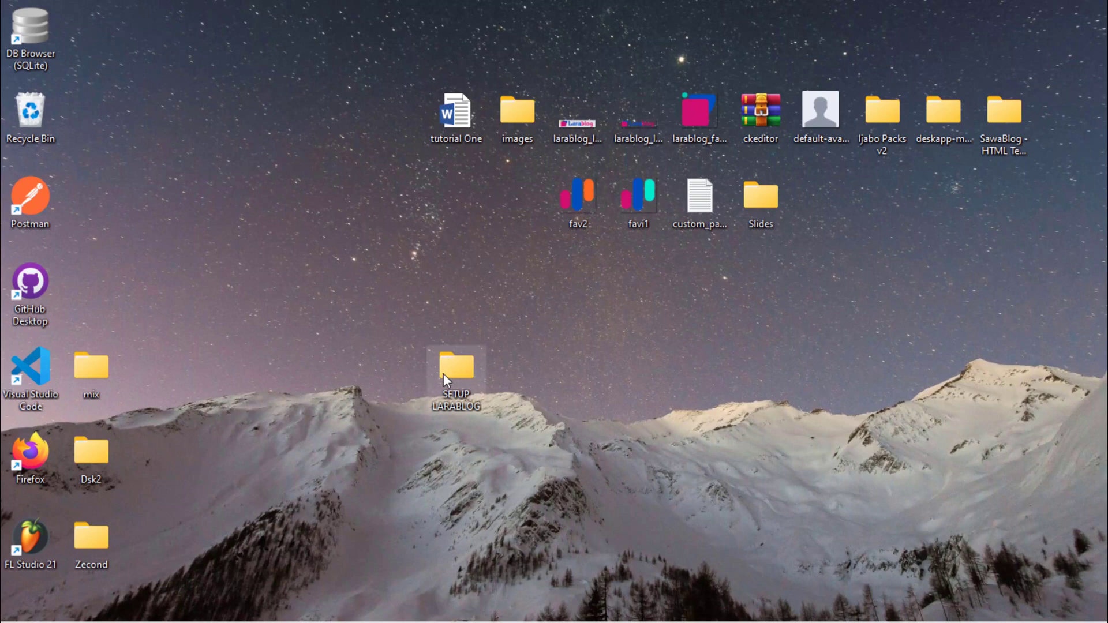
mouse_move(519, 620)
click(770, 605)
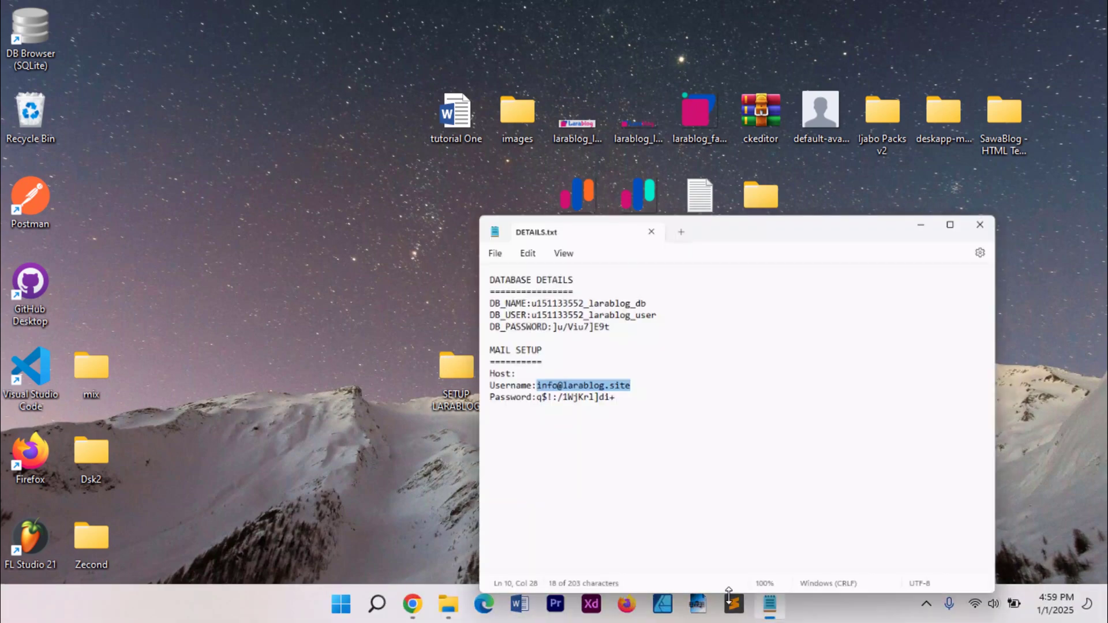
drag(482, 353, 581, 357)
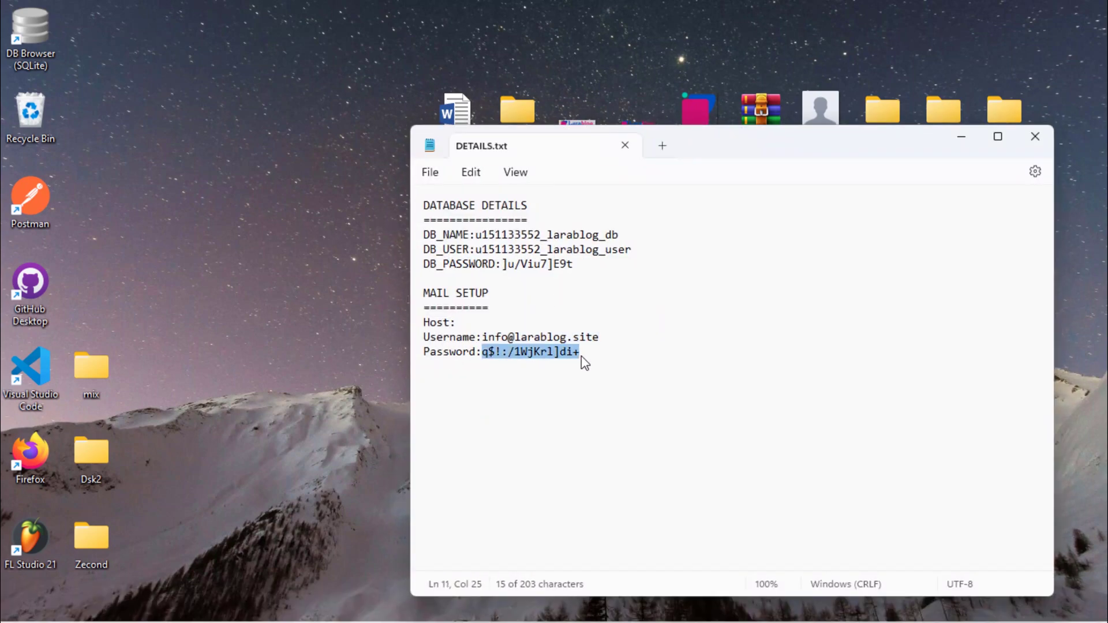
right_click(563, 364)
click(633, 133)
Paste the password into the Titan login, sign in, and skip the recovery email.
click(411, 604)
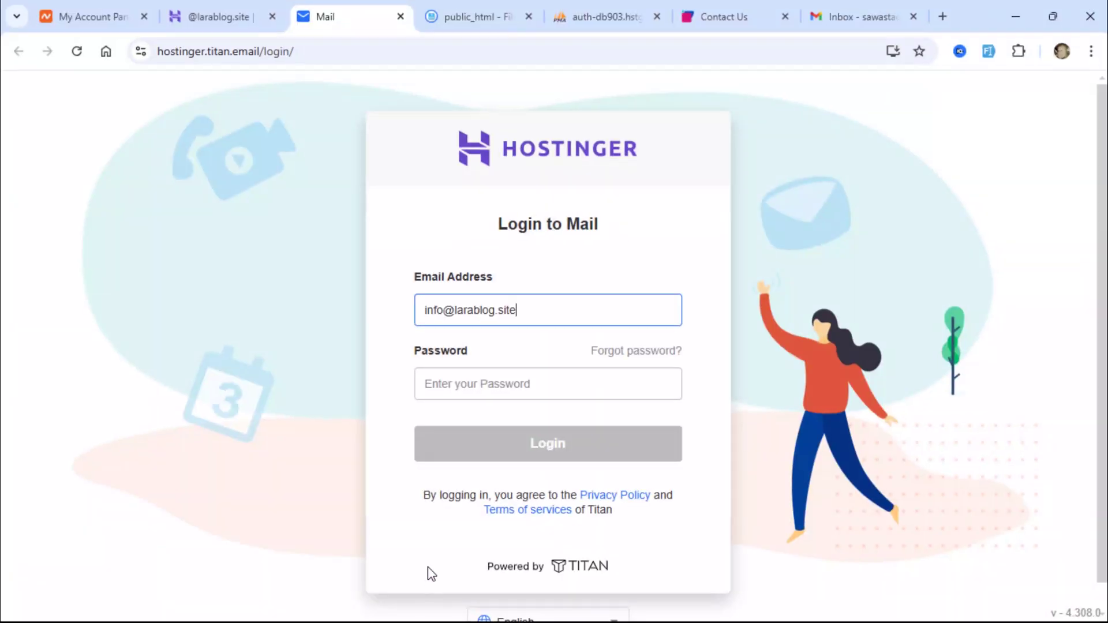
click(514, 385)
right_click(514, 384)
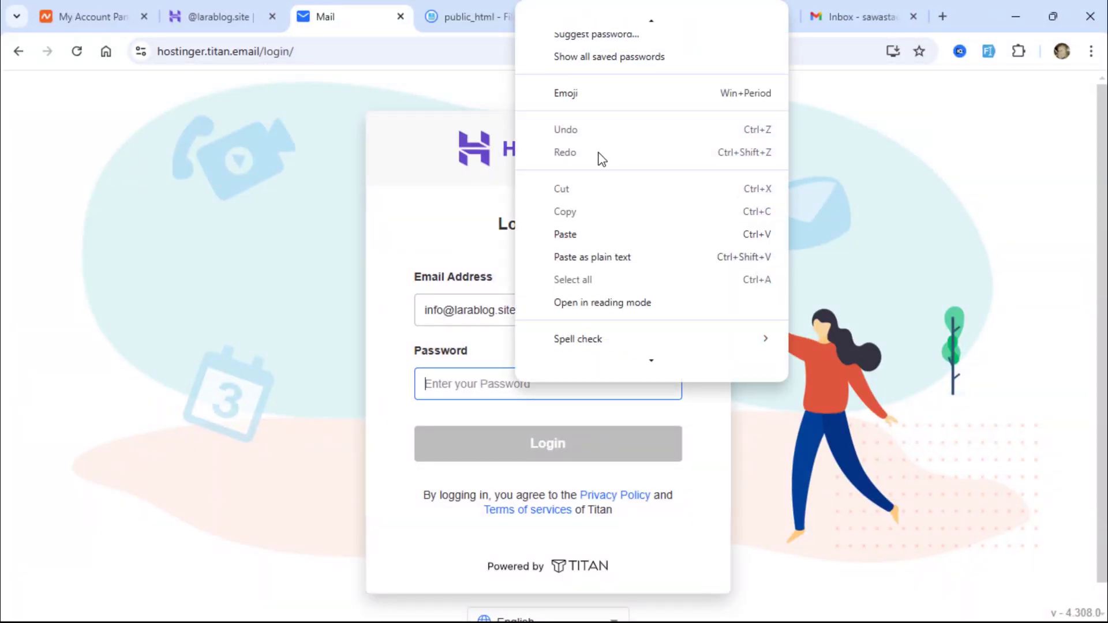
click(583, 234)
click(551, 453)
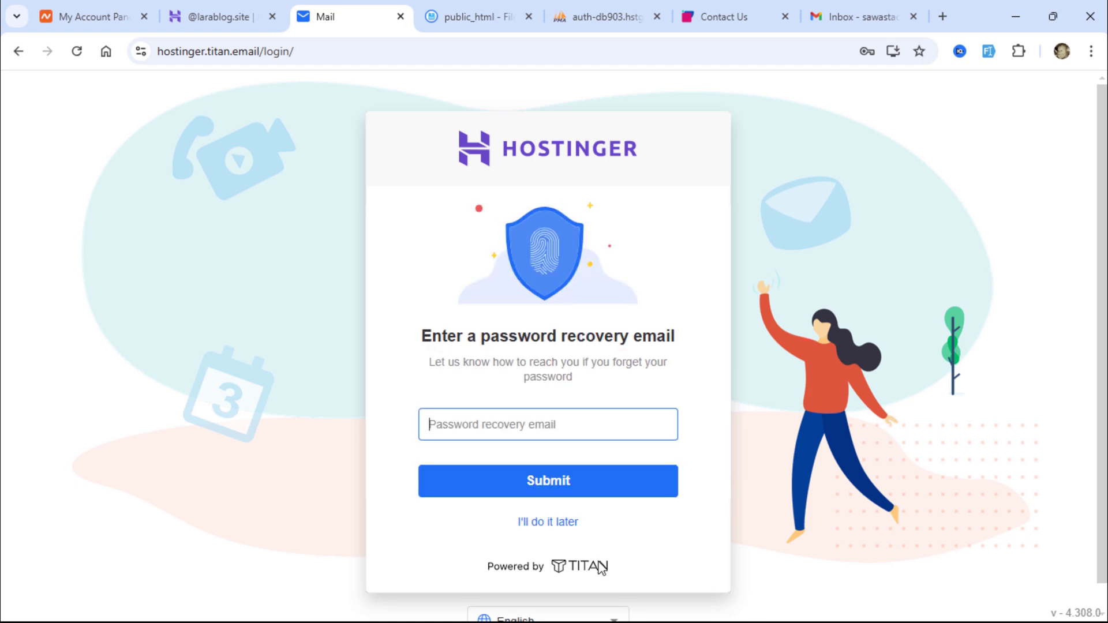
click(540, 529)
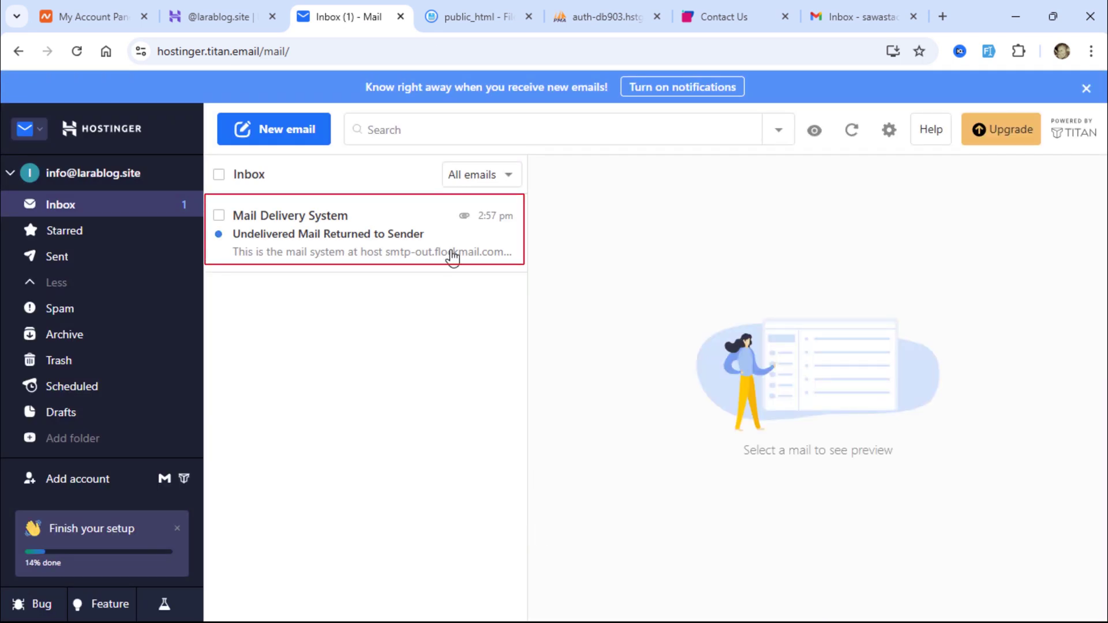
Delete the bounced delivery-failure email from the site mailbox inbox.
mouse_move(435, 237)
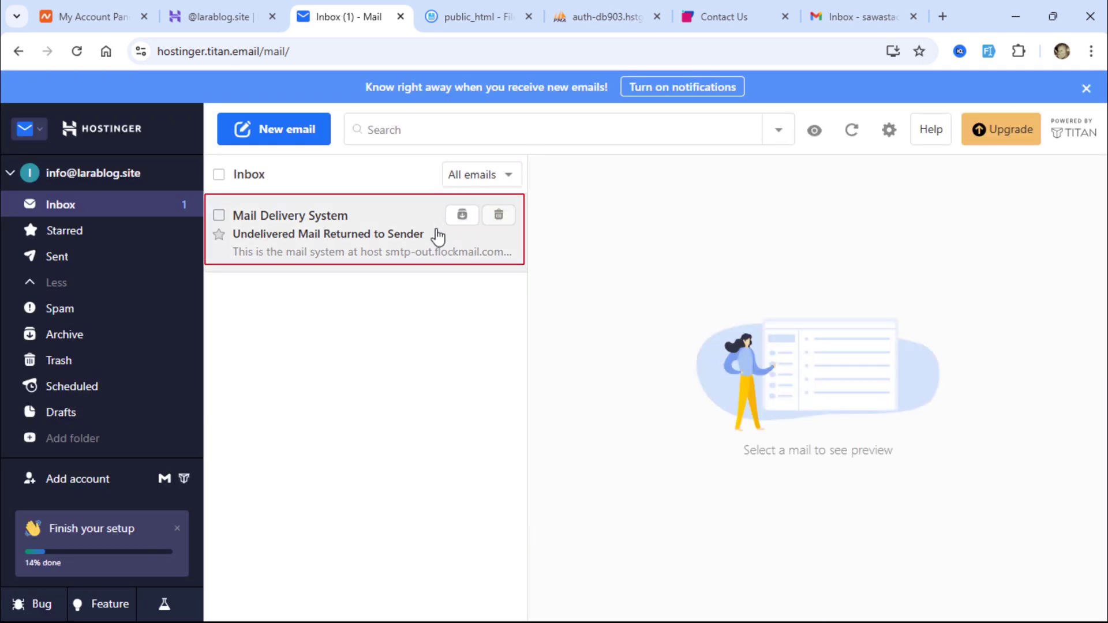
click(500, 224)
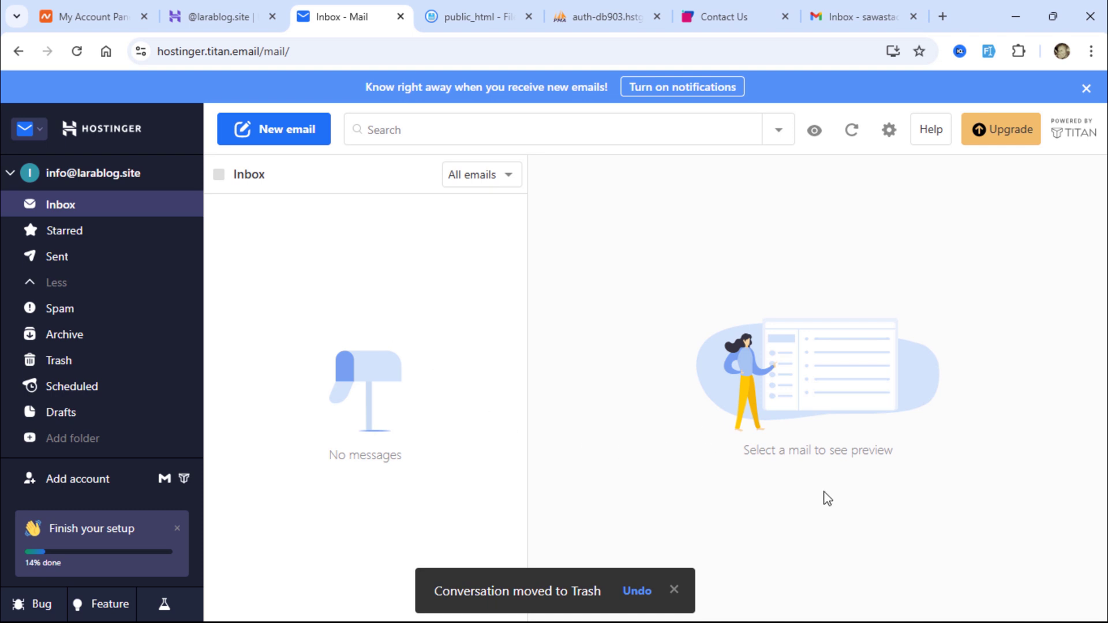
click(721, 17)
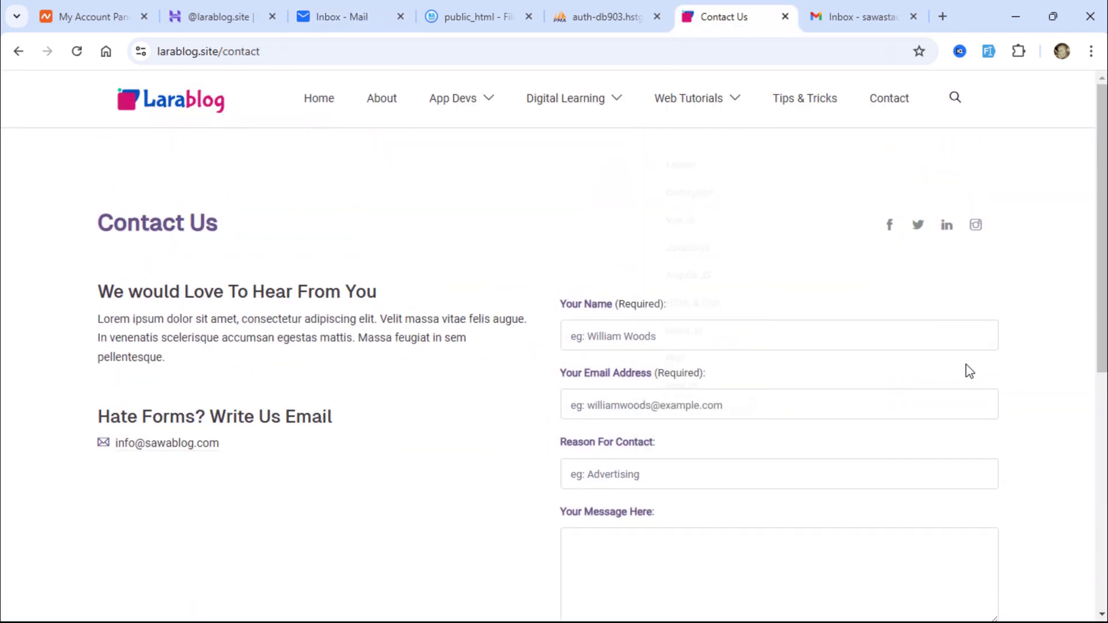
Submit the contact form with a test name, email, subject 'Testing email subject' and a message.
click(658, 342)
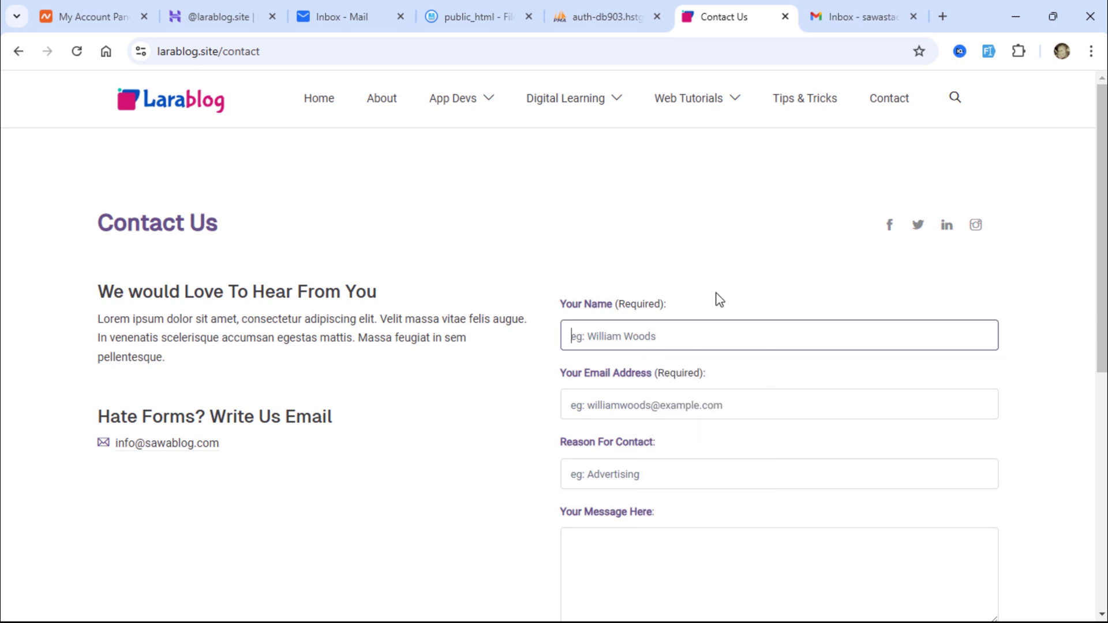
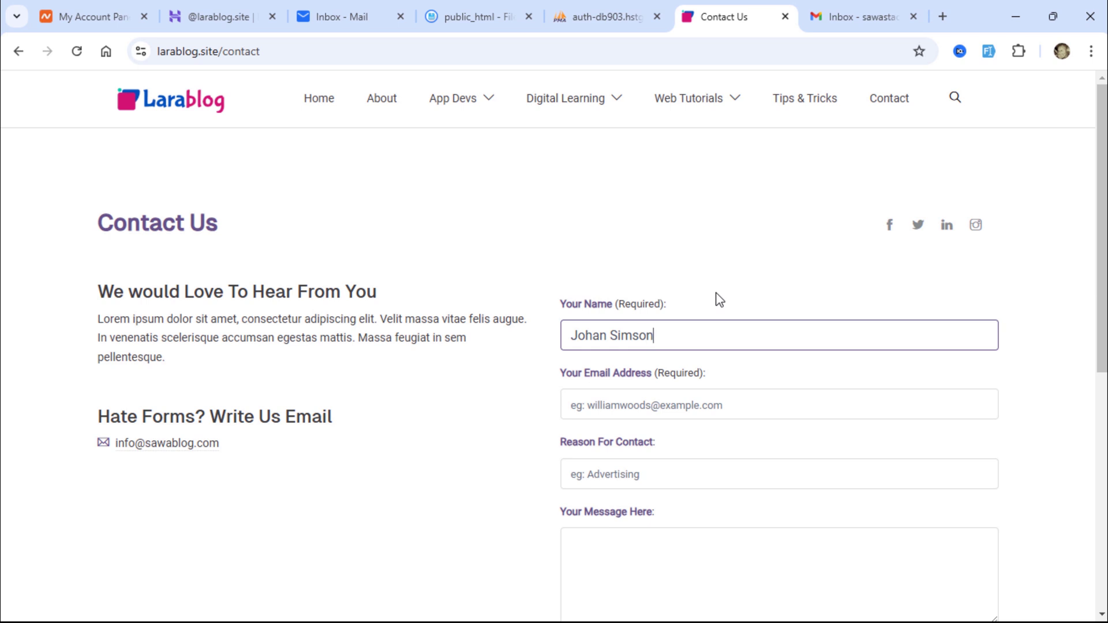
click(611, 402)
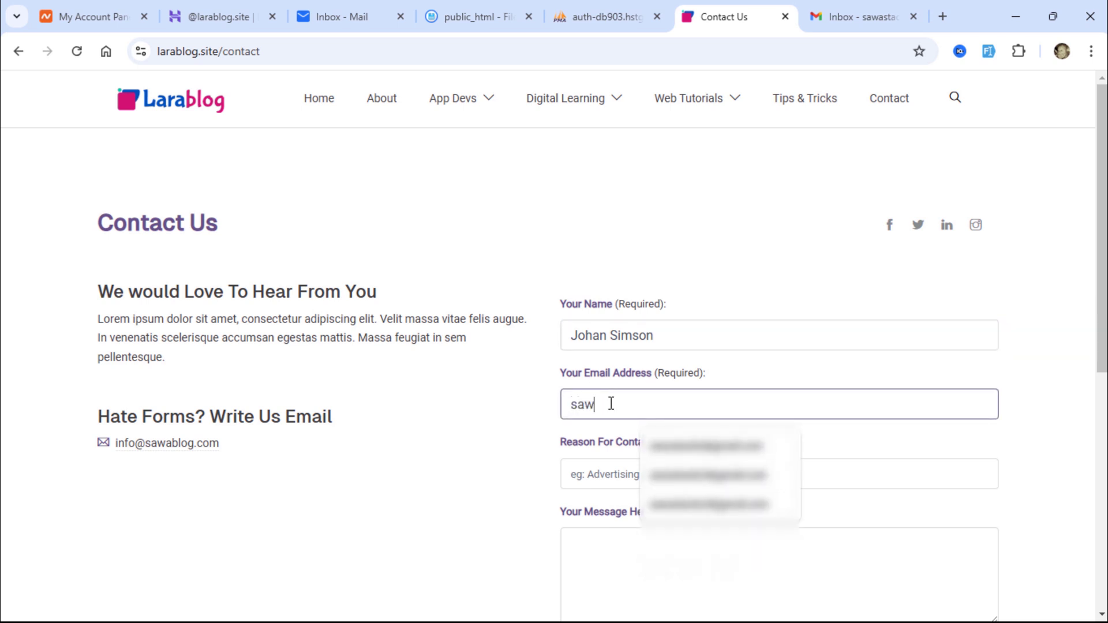
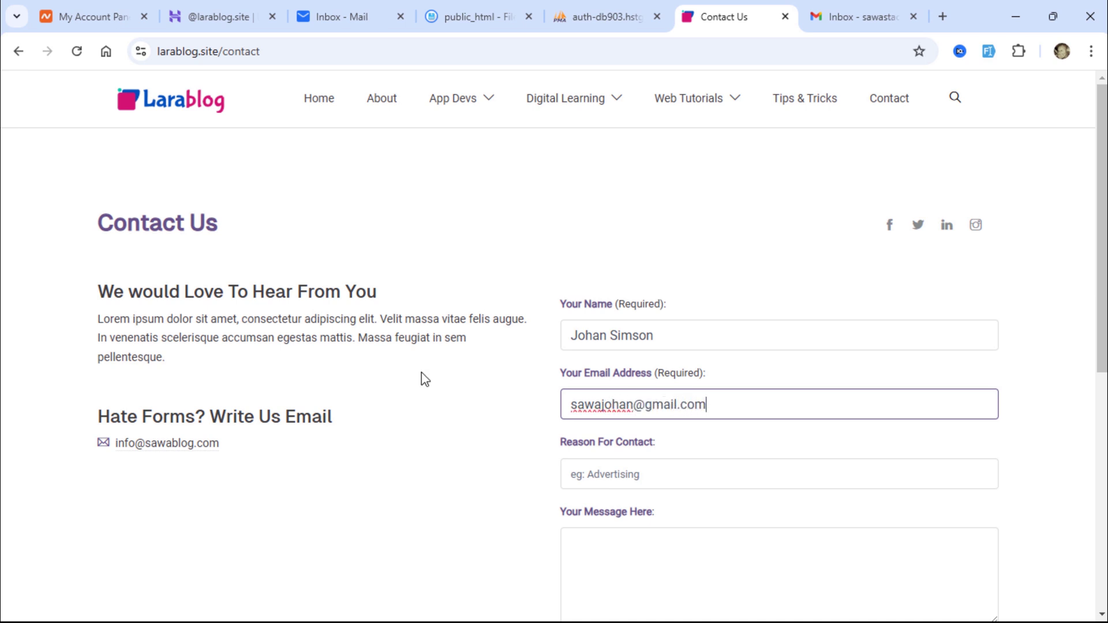
click(594, 474)
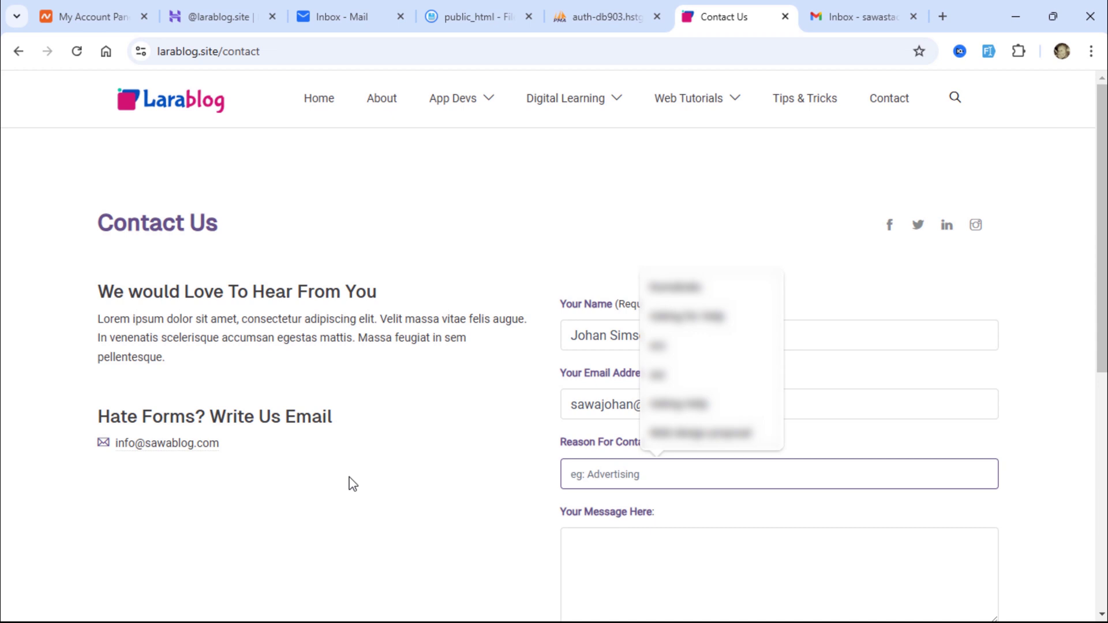
text(Testing email subject)
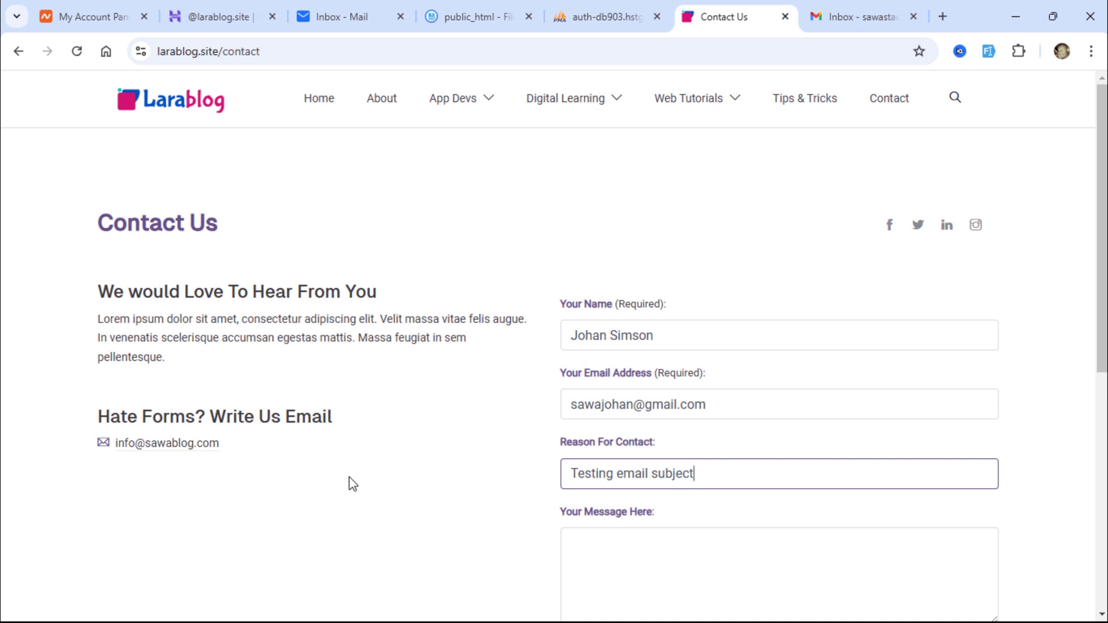
scroll(1093, 421, down, 2)
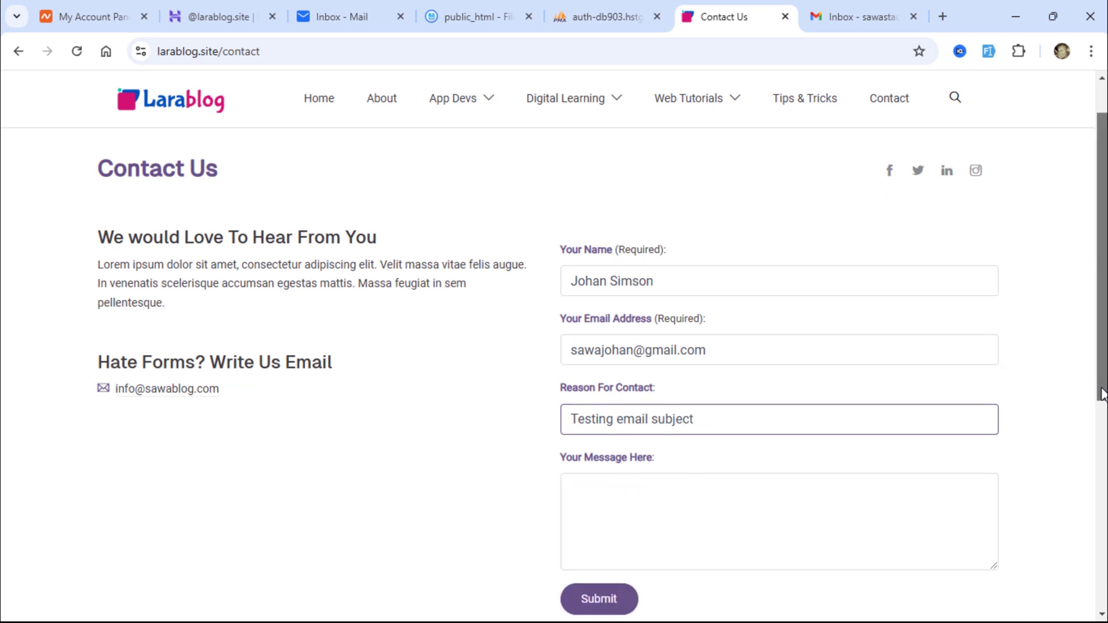
click(611, 396)
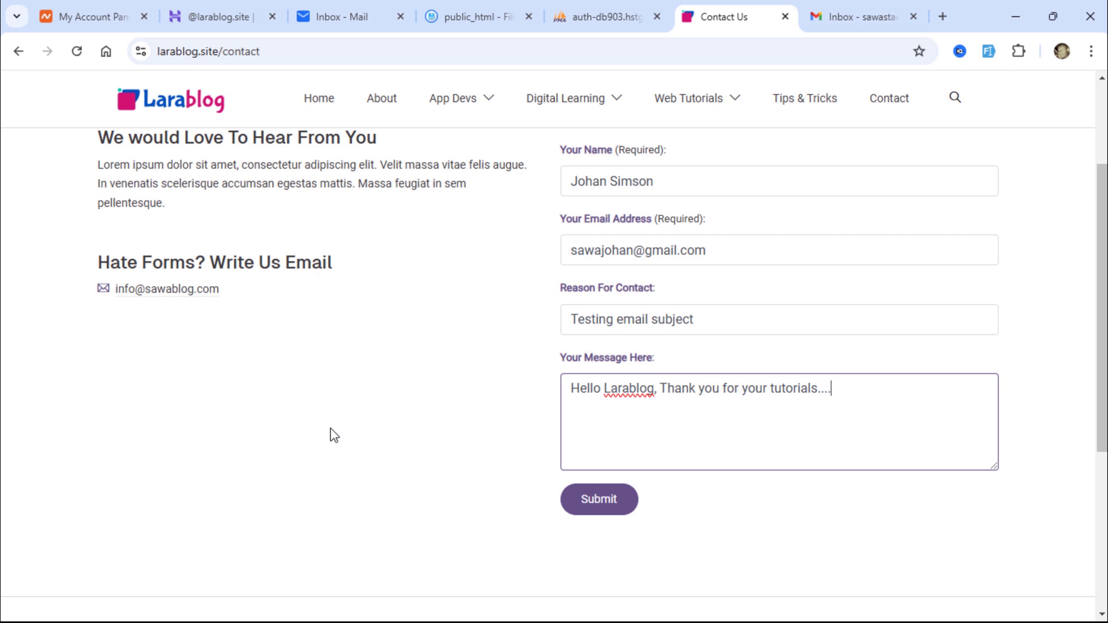
click(606, 508)
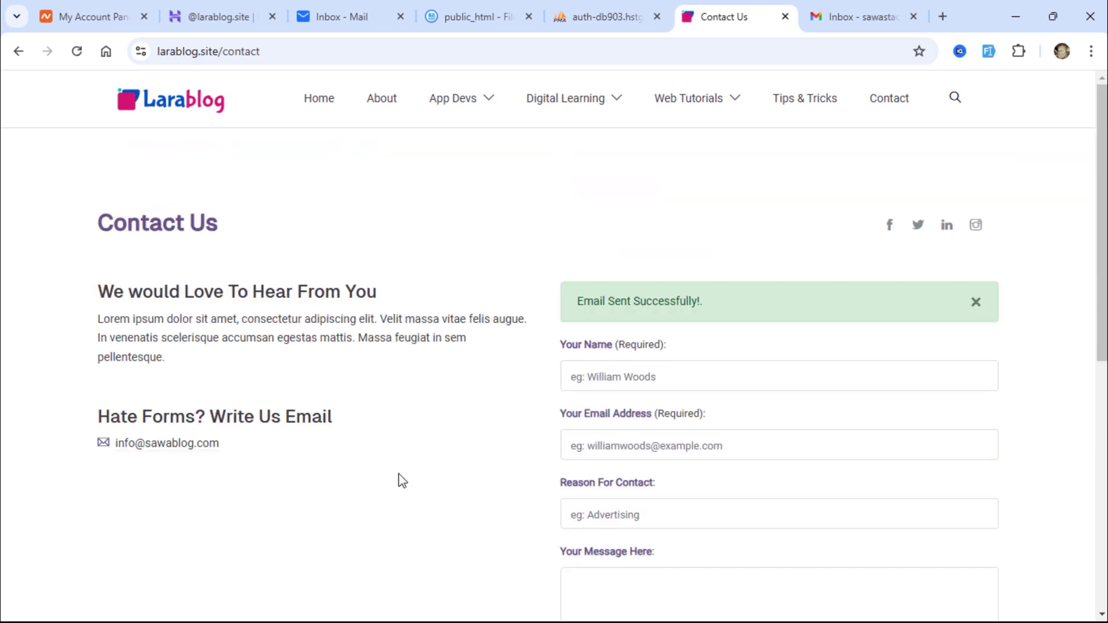
Confirm the 'Email Sent Successfully!.' banner, then switch to the Inbox (1) webmail tab.
scroll(808, 465, down, 5)
scroll(808, 448, up, 5)
triple_click(665, 306)
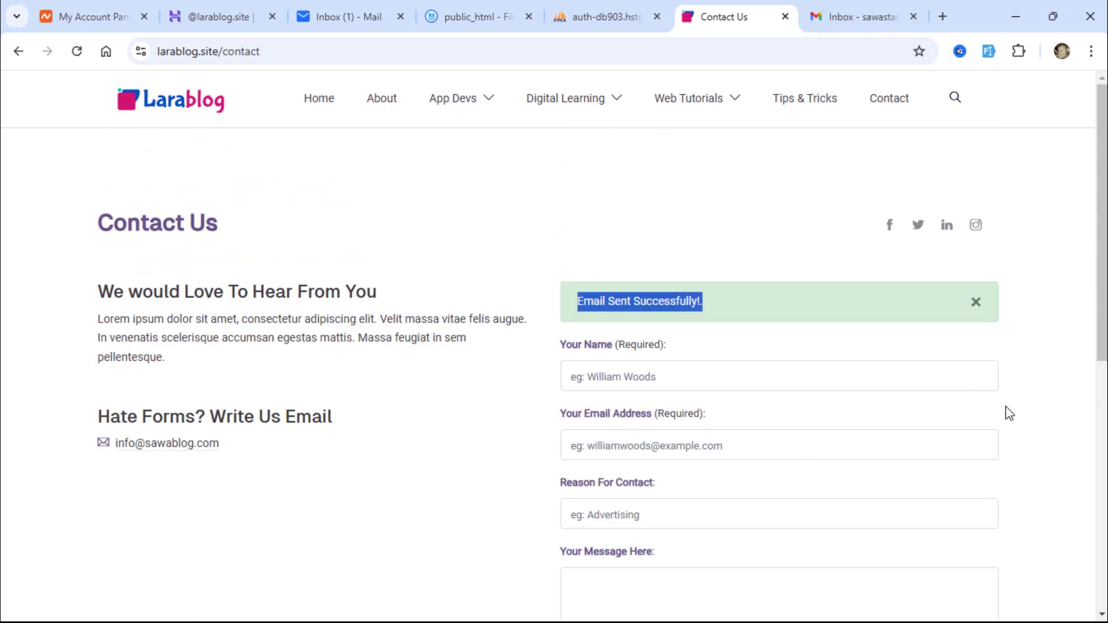
click(1050, 415)
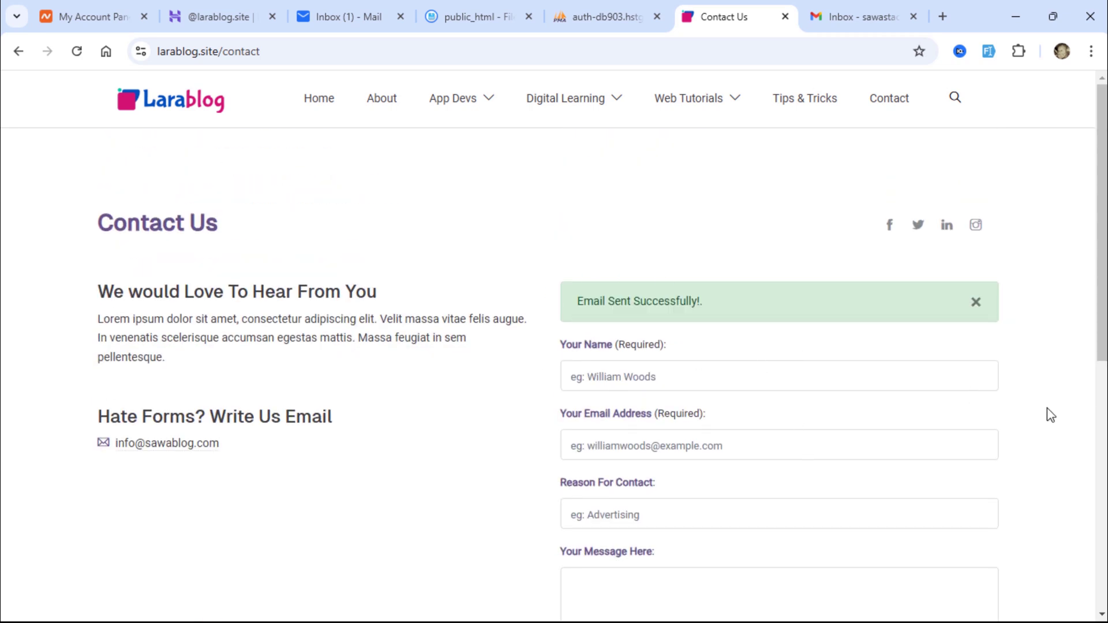
click(346, 23)
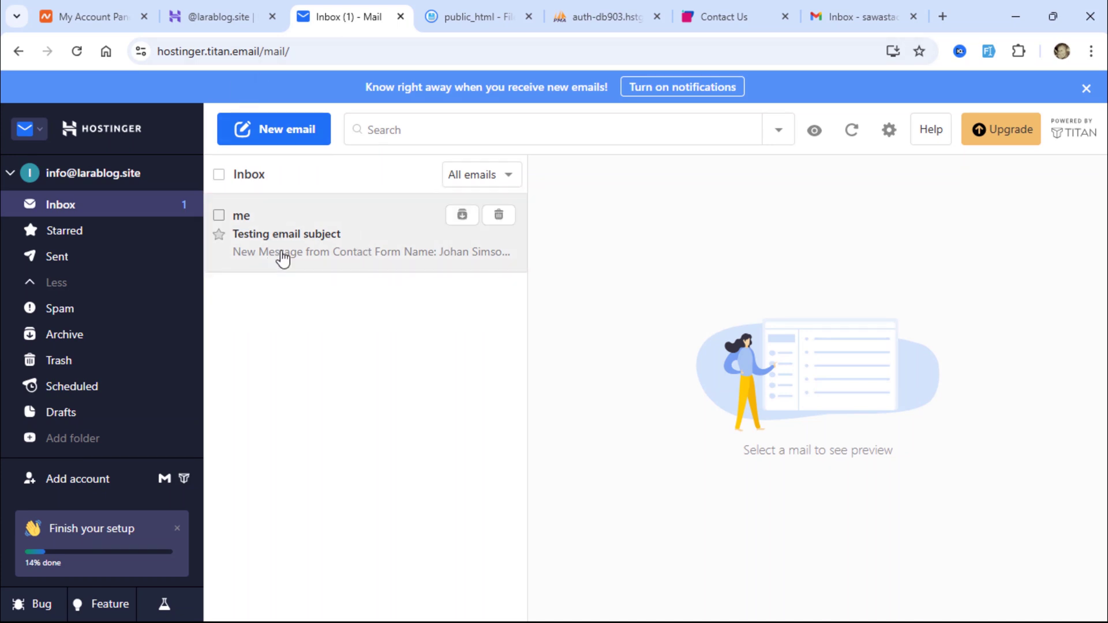
Read the 'Testing email subject' email's sender details and message, then close the webmail tab.
click(329, 253)
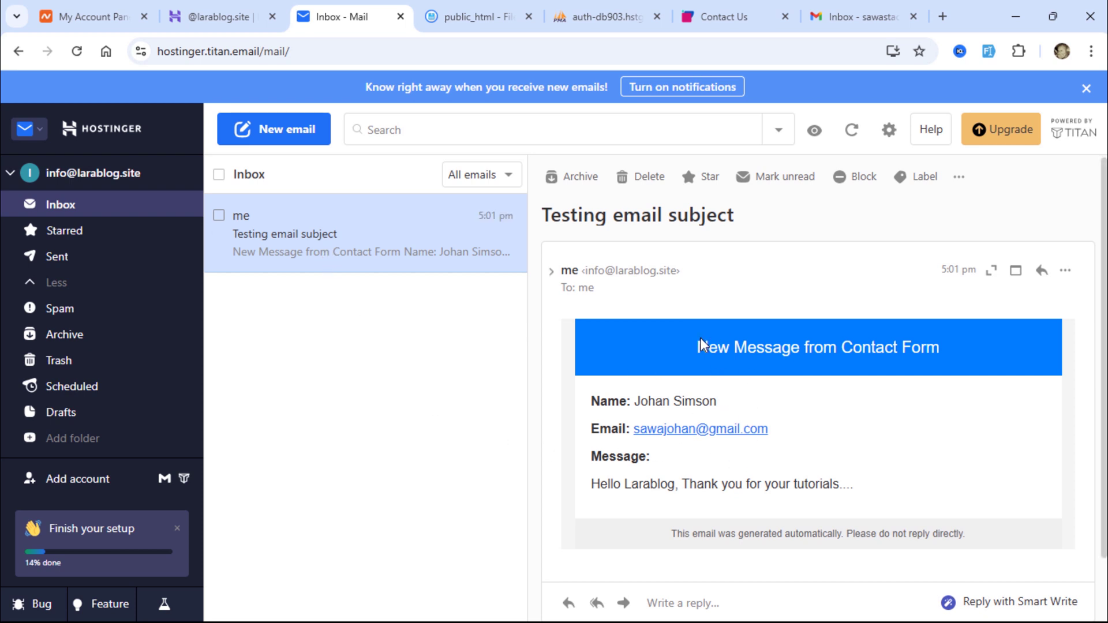
drag(698, 346, 952, 354)
click(925, 435)
drag(590, 494, 929, 497)
click(974, 499)
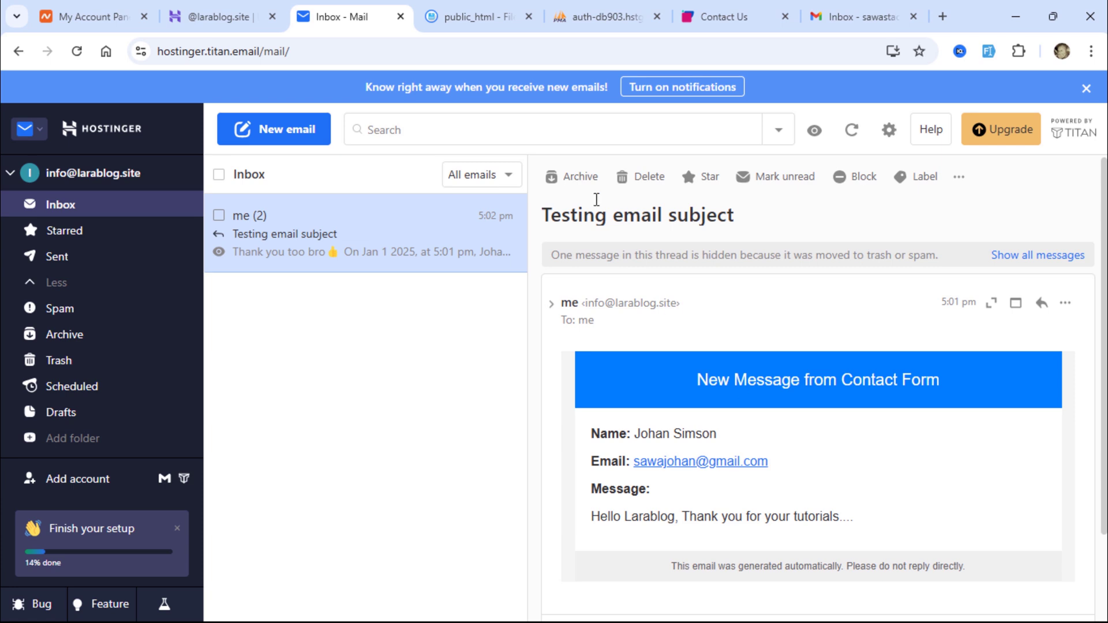
click(400, 16)
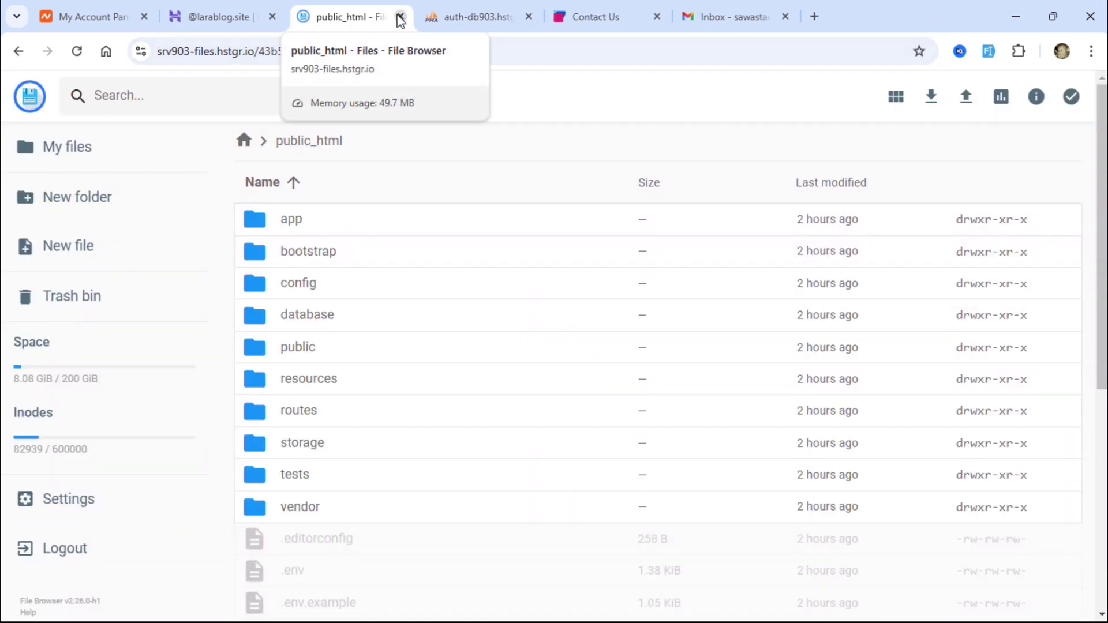
Close the file browser, email accounts, hPanel, phpMyAdmin and Gmail tabs, leaving Contact Us.
click(401, 17)
click(253, 11)
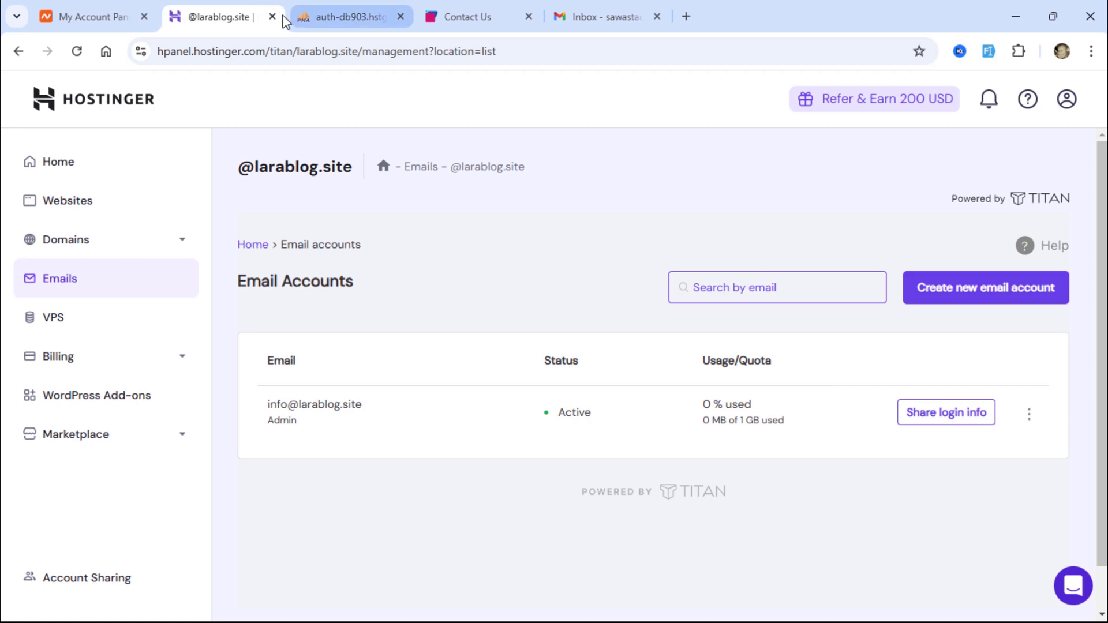
click(272, 16)
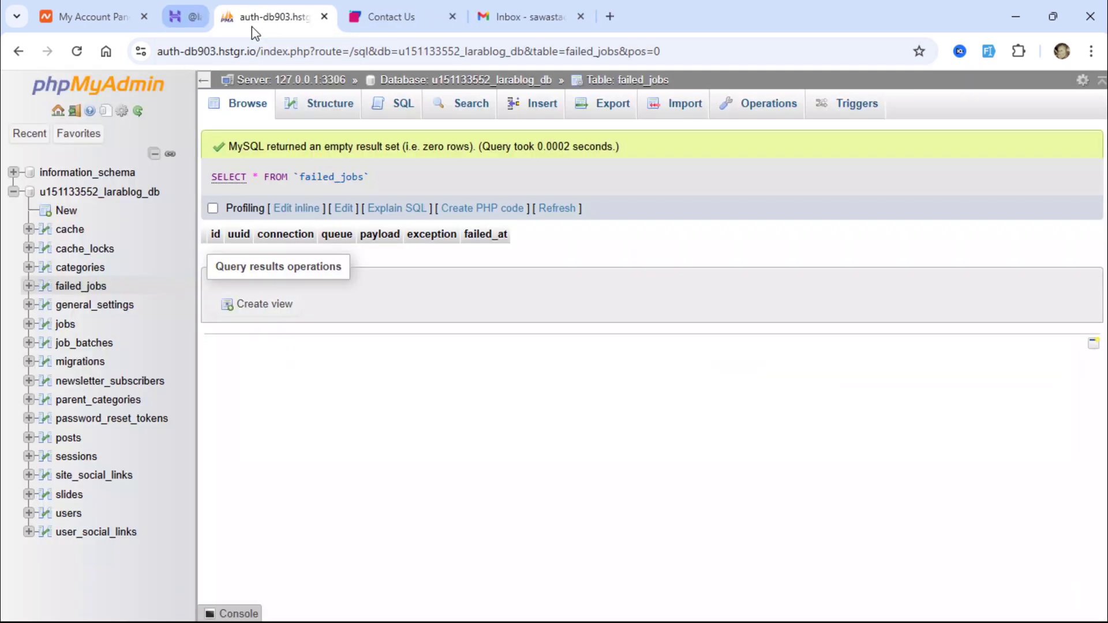
click(145, 16)
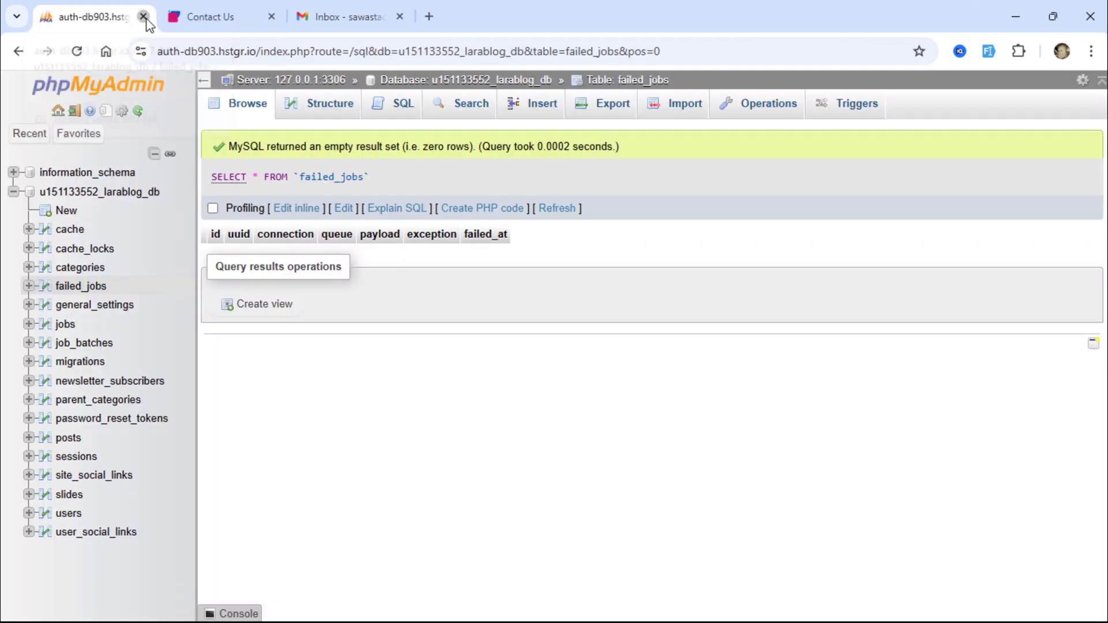
click(144, 16)
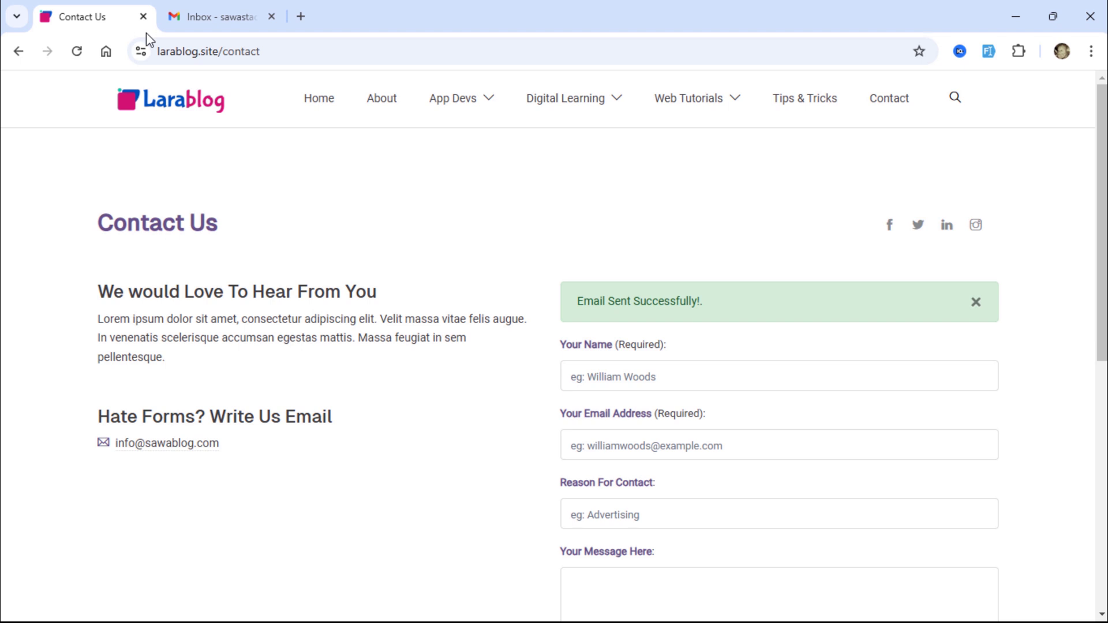
click(270, 16)
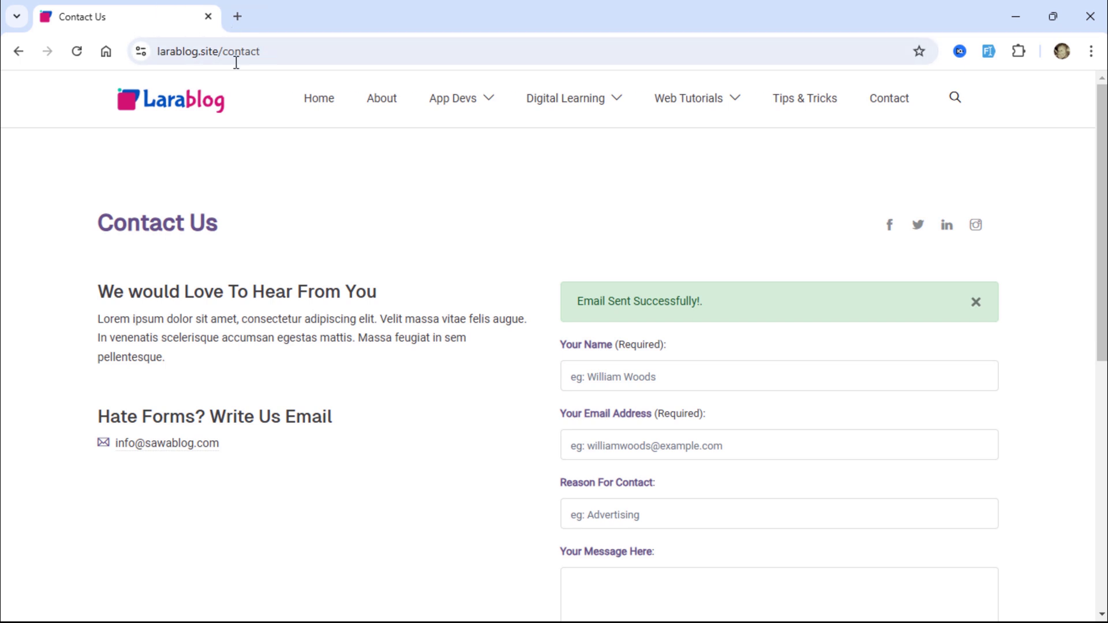
From the blog homepage, search the posts for 'codeigniter' in the sidebar search box.
click(192, 108)
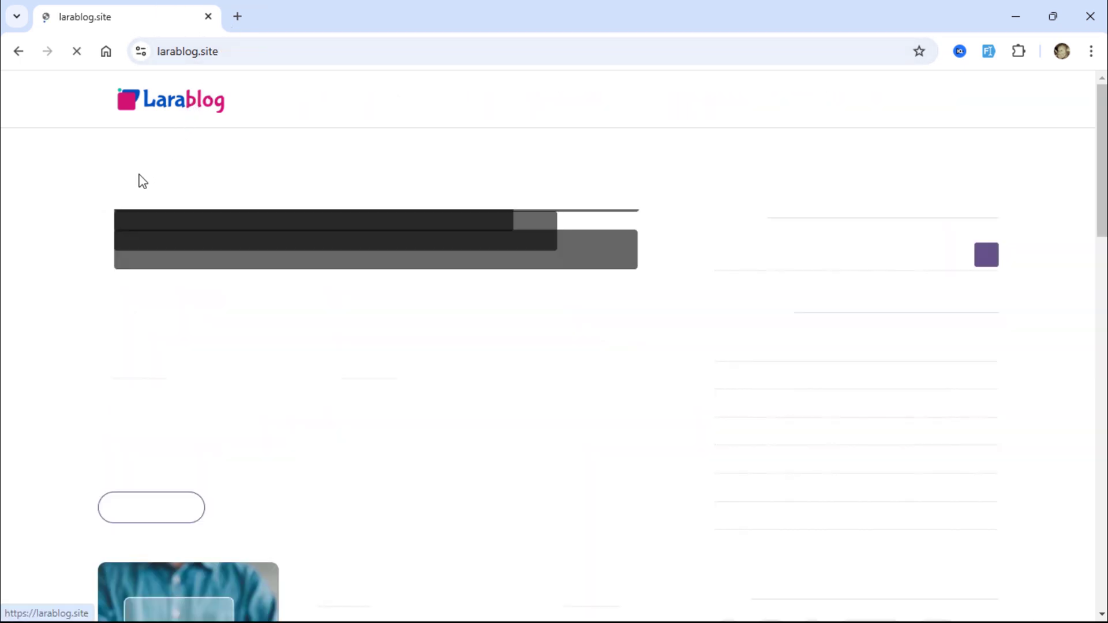
scroll(500, 386, down, 5)
scroll(500, 386, up, 5)
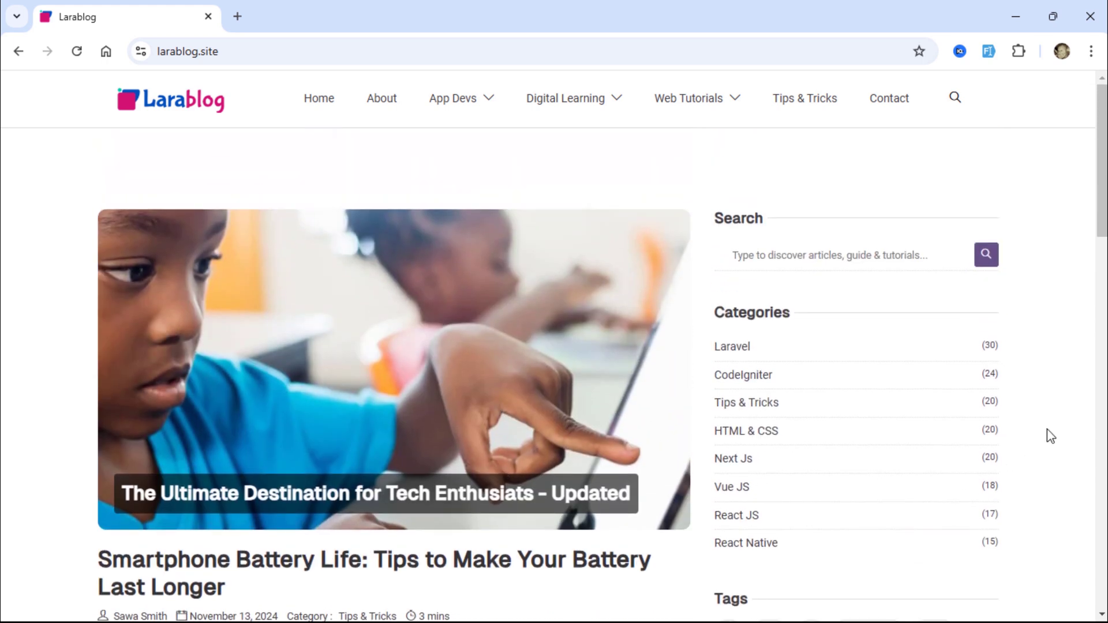
click(801, 258)
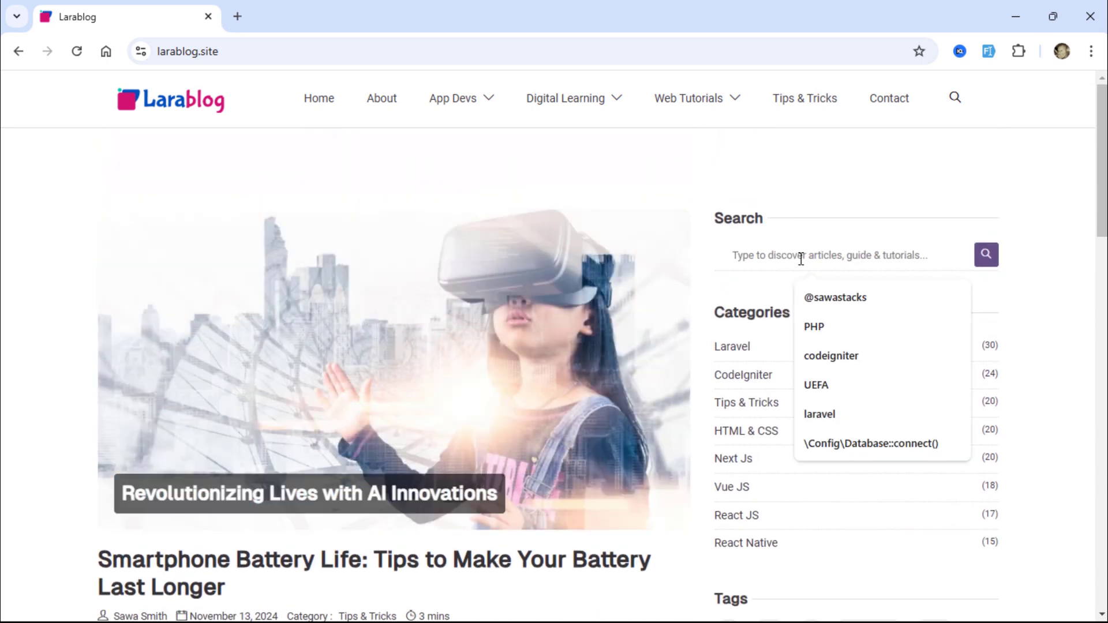
text(code)
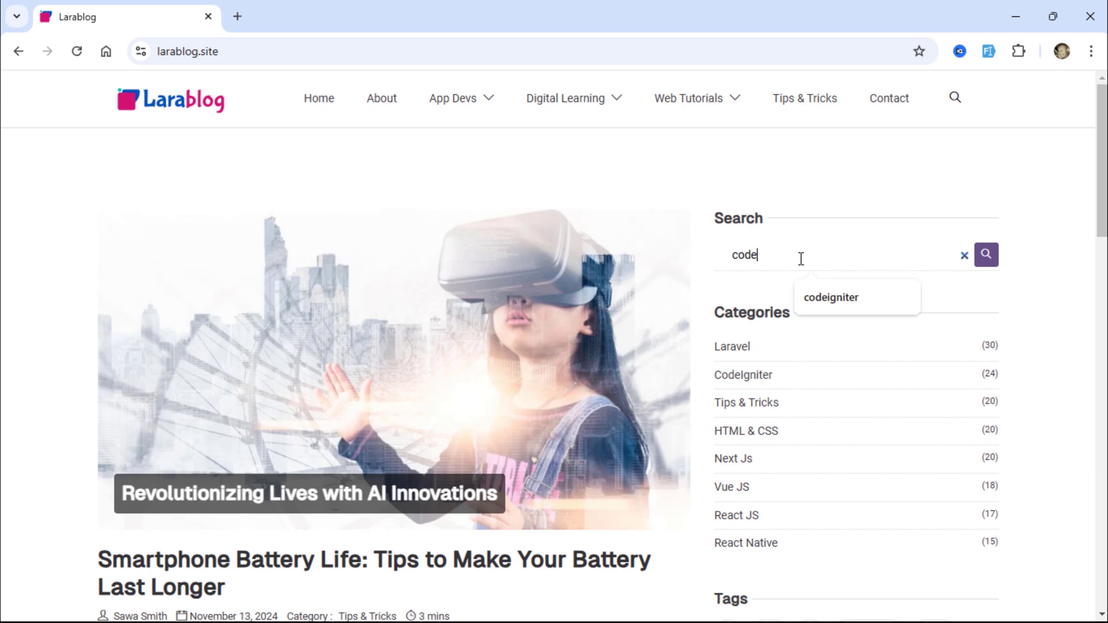
text(igniter)
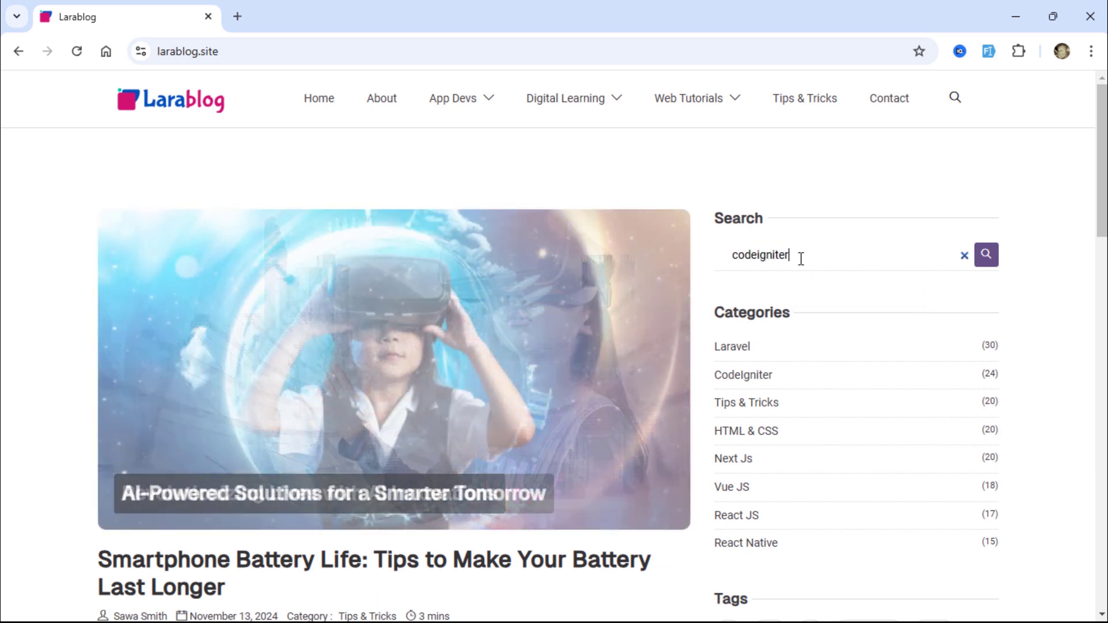
key(Return)
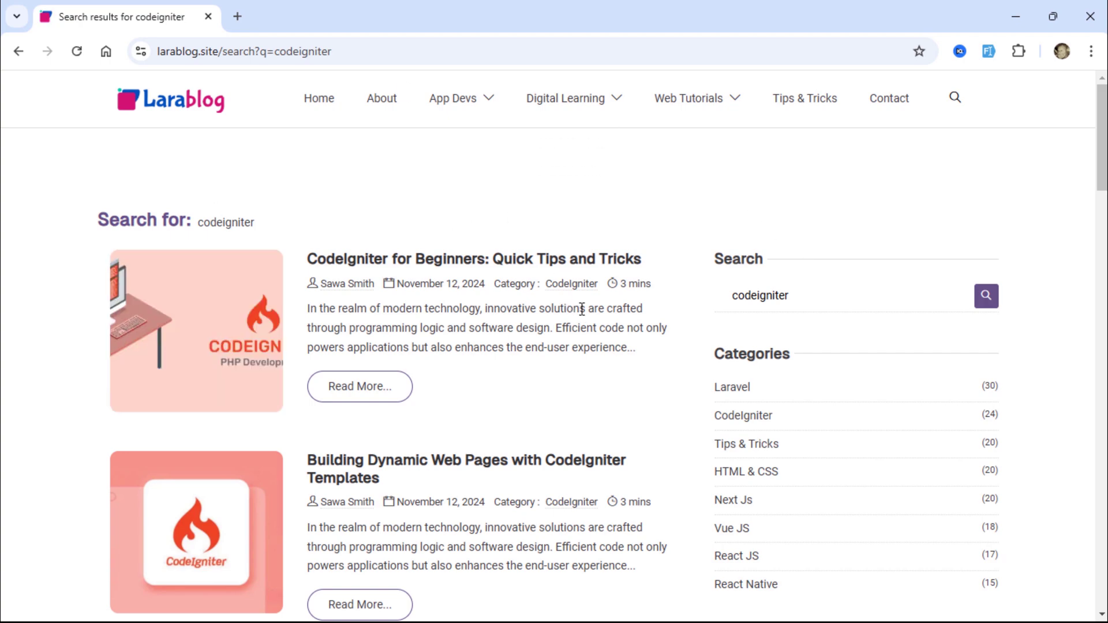
Show page 2 of the codeigniter results, led by the CodeIgniter 4 Migration Guide.
scroll(584, 310, down, 20)
scroll(586, 314, down, 15)
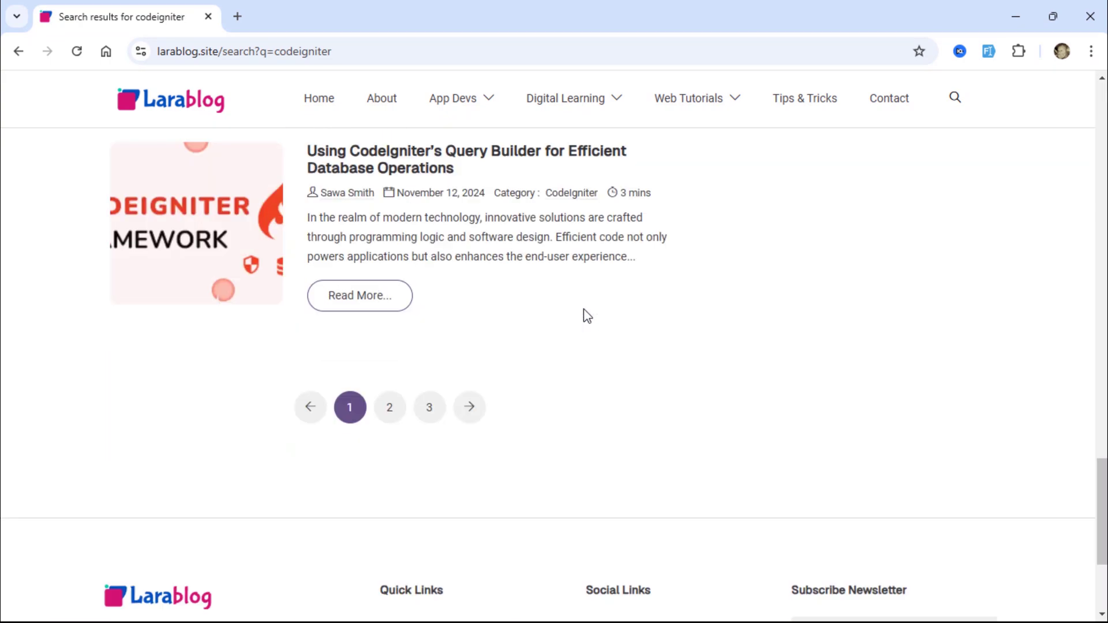
click(390, 314)
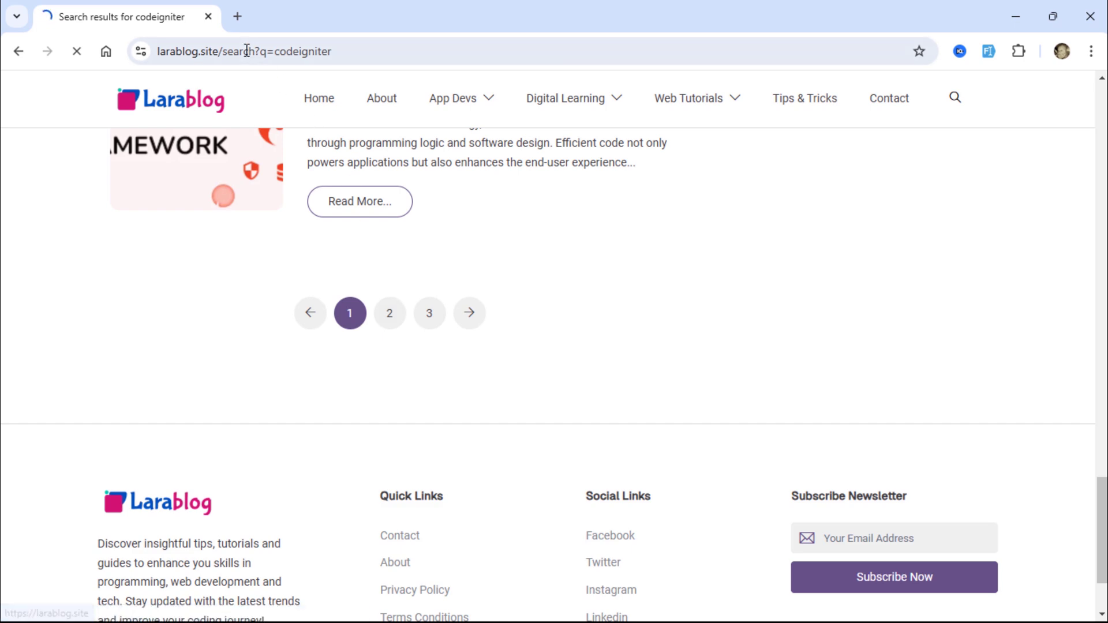
scroll(772, 348, down, 5)
scroll(774, 359, up, 6)
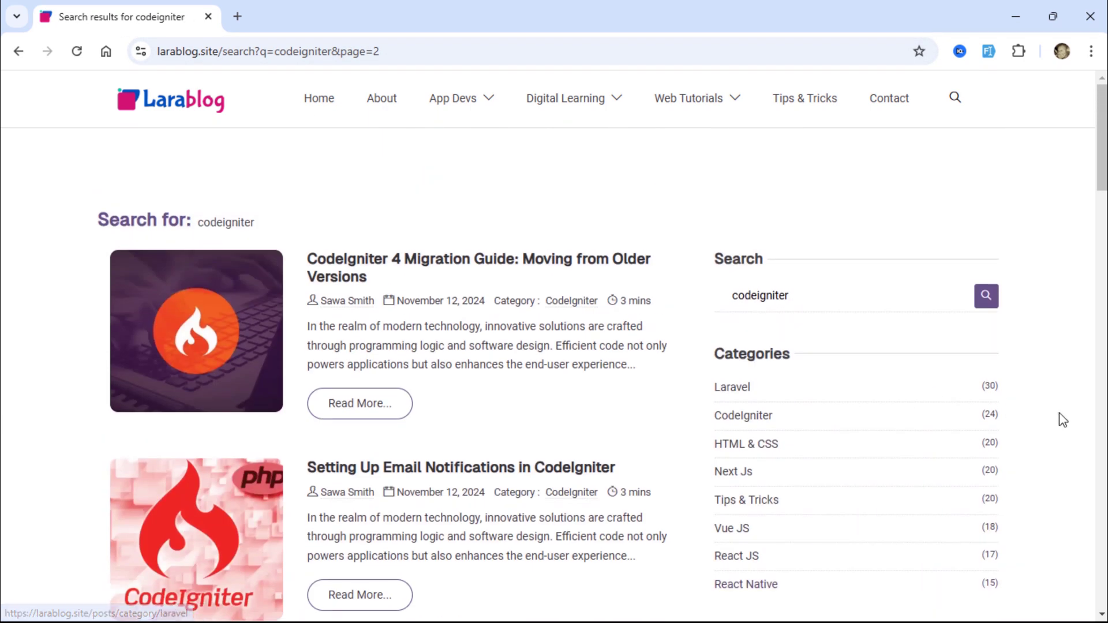
Open the Laravel category page from the Categories sidebar.
click(738, 392)
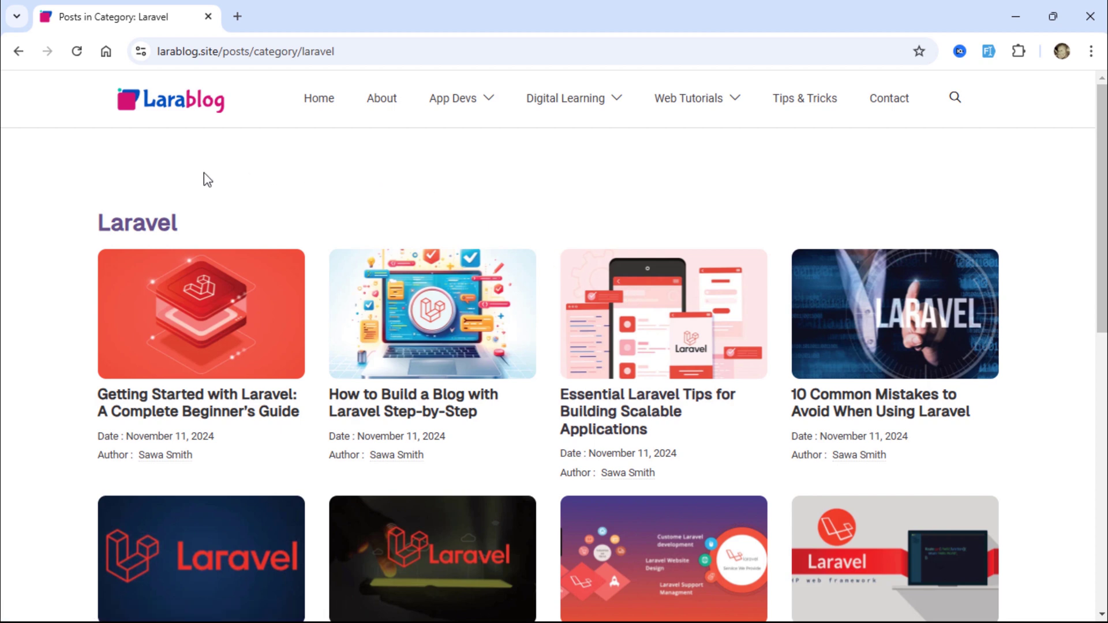
scroll(144, 191, down, 5)
scroll(145, 197, up, 5)
Open 'Essential Laravel Tips for Building Scalable Applications' and scroll through the post.
click(623, 411)
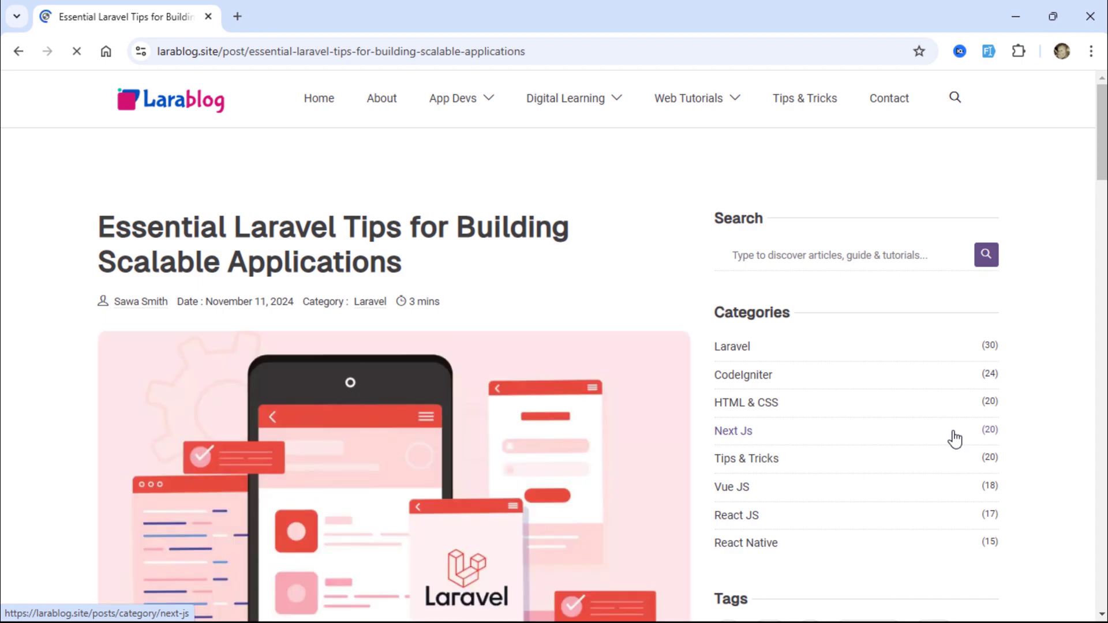
scroll(953, 437, down, 8)
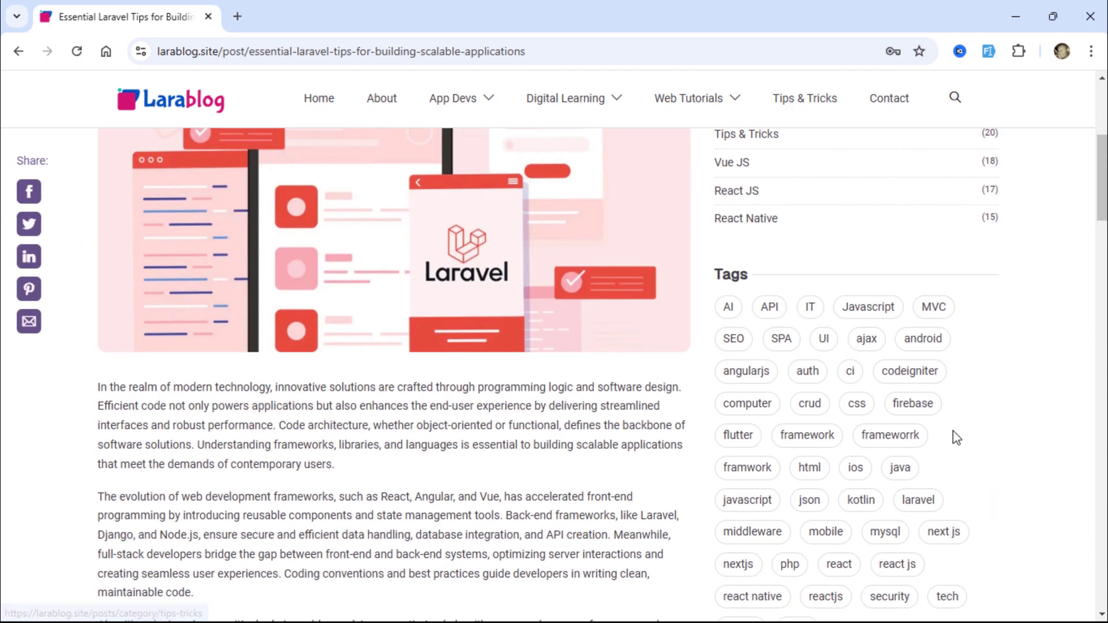
scroll(953, 437, down, 15)
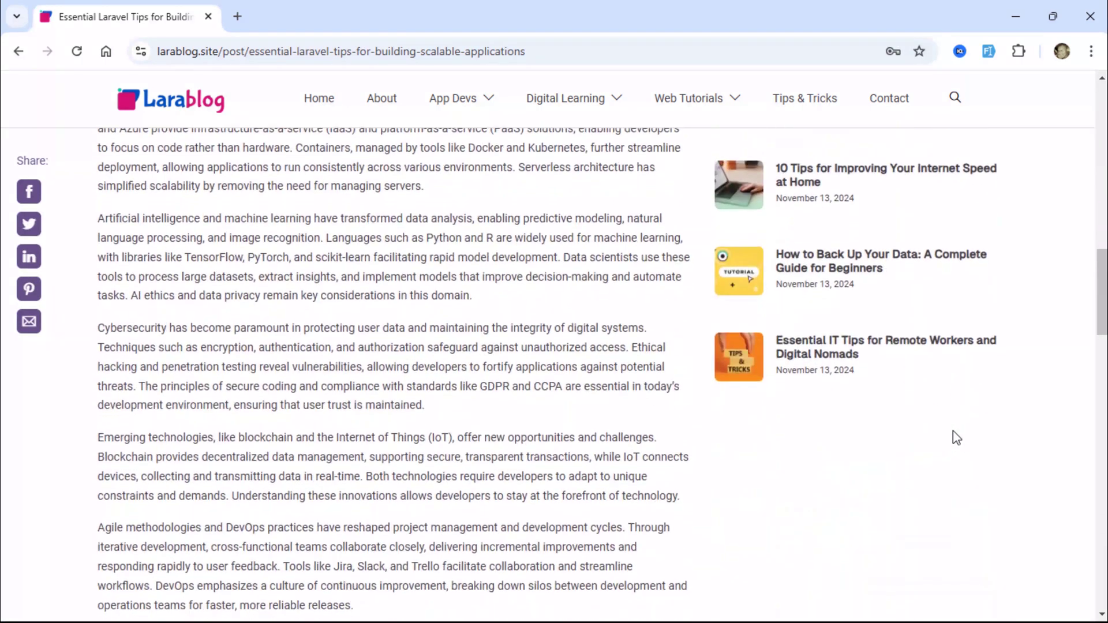
scroll(953, 438, down, 14)
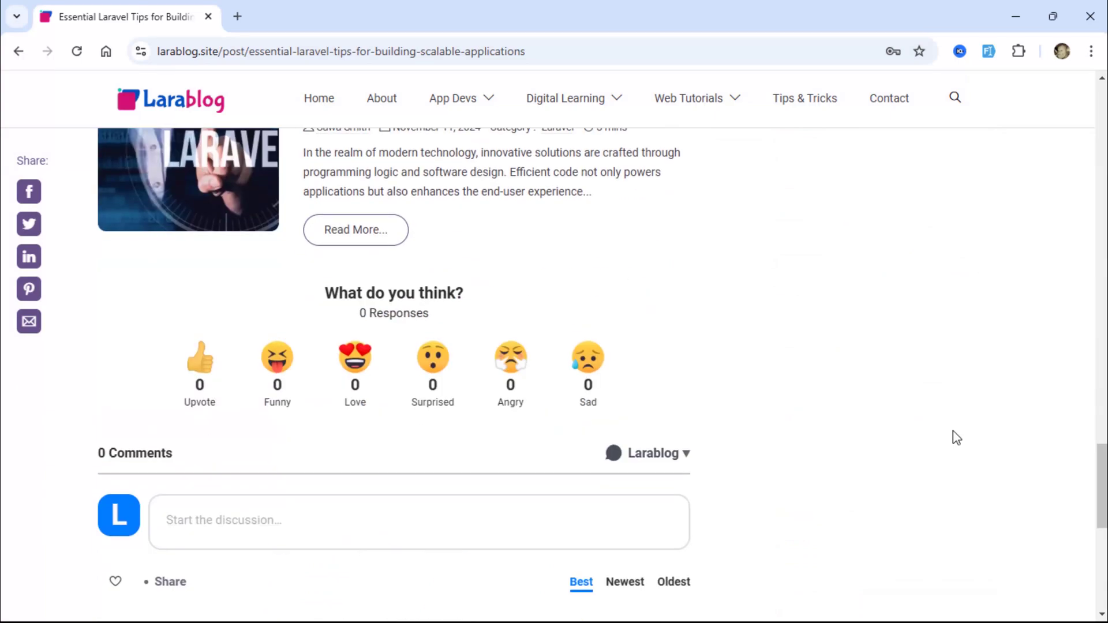
scroll(957, 437, up, 20)
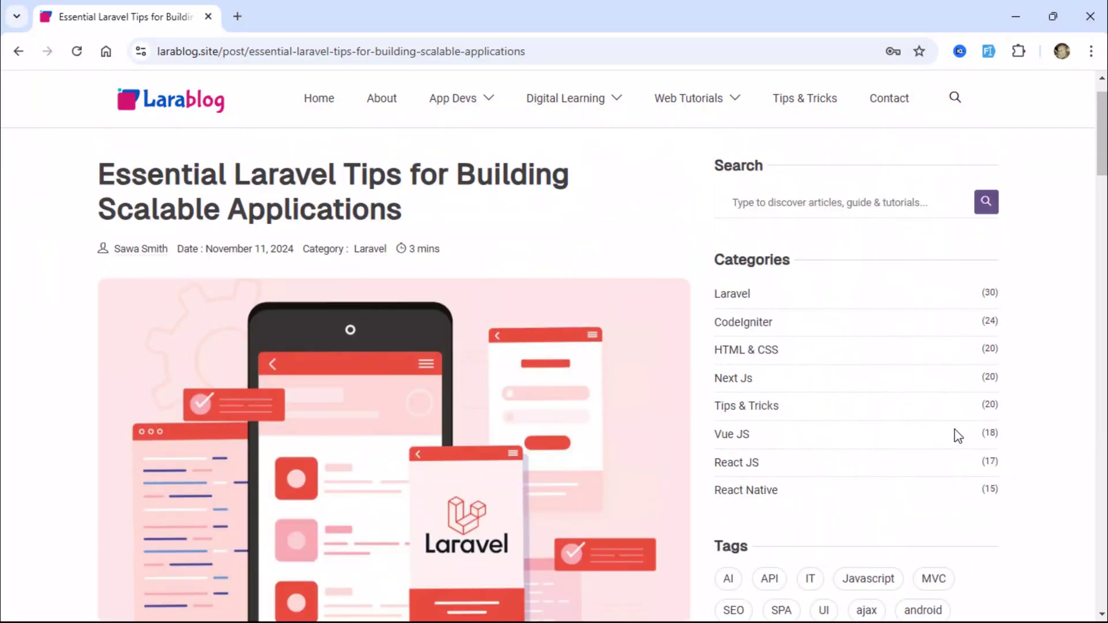
scroll(958, 436, down, 5)
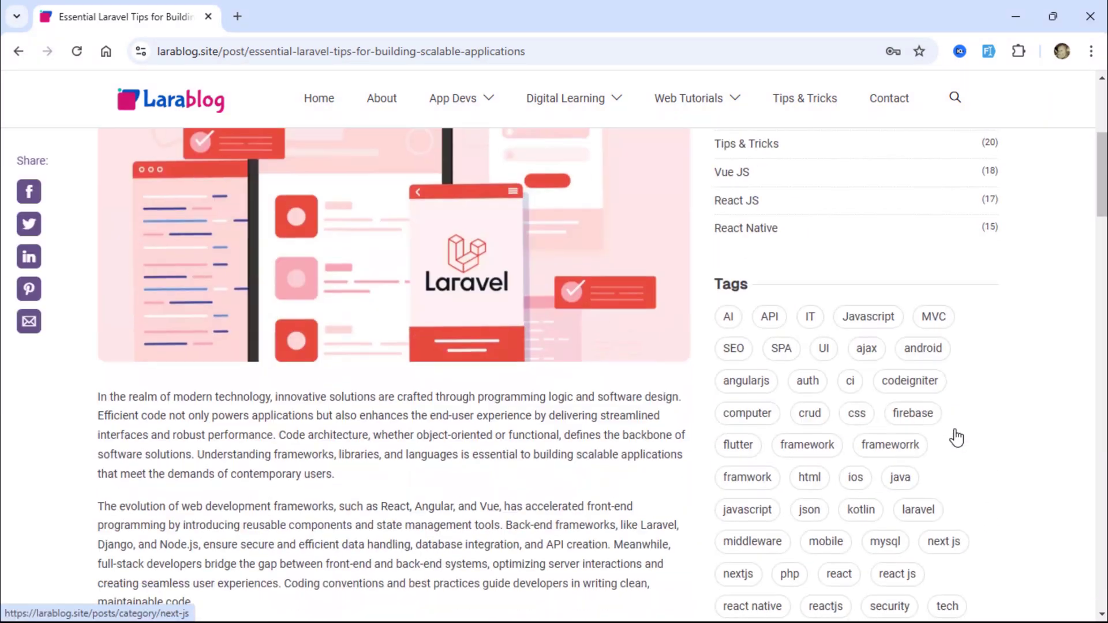
Test the post's Facebook share button, then close the Facebook share window.
click(29, 192)
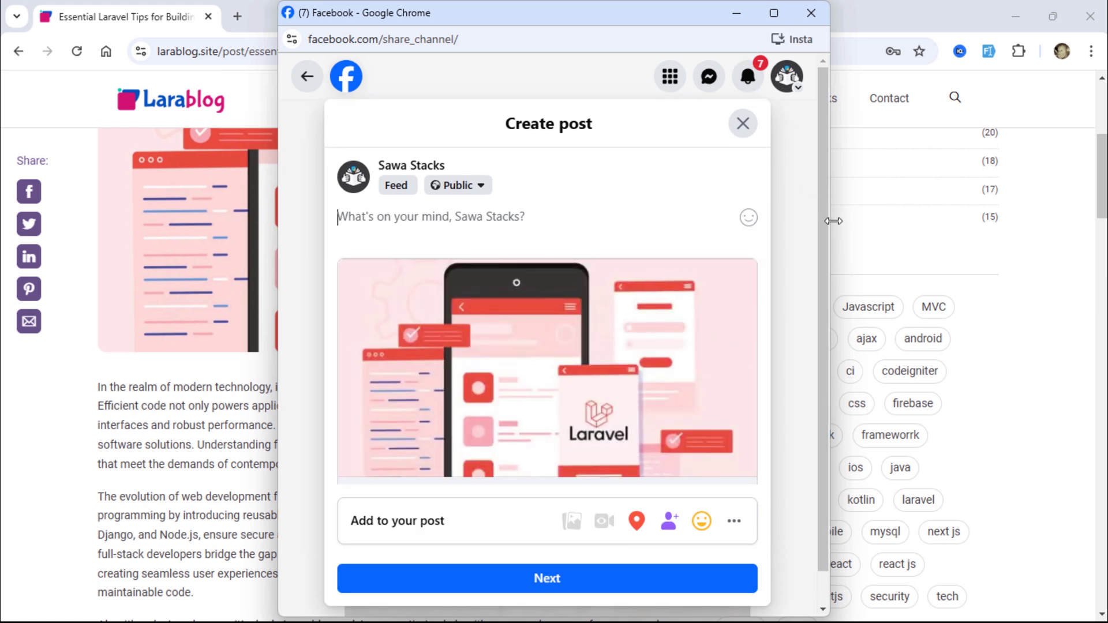
drag(833, 221, 1021, 224)
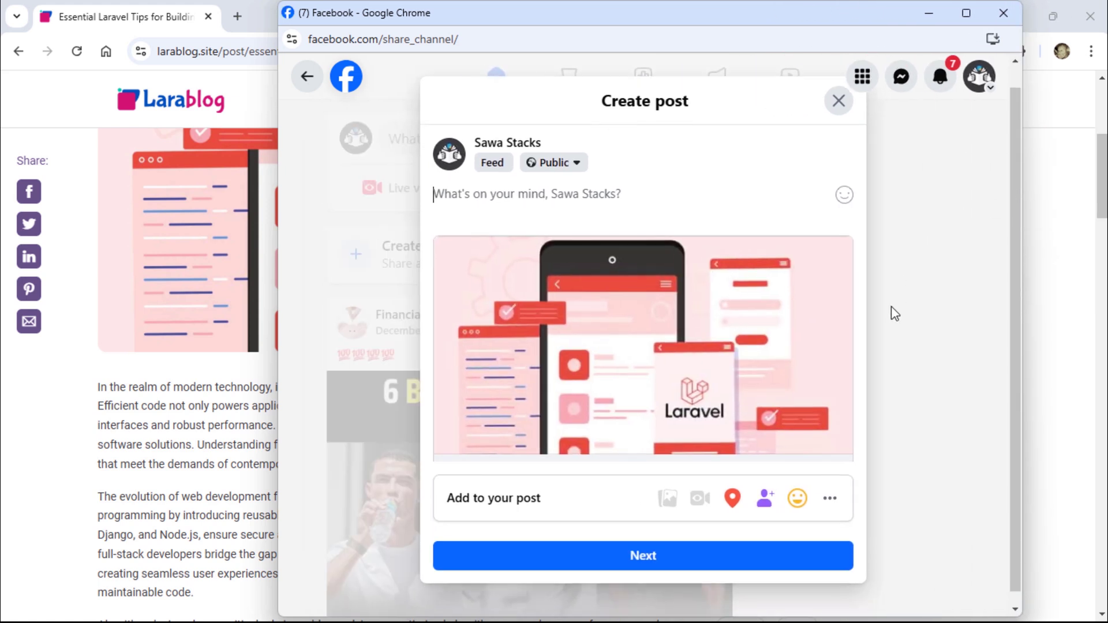
scroll(678, 327, down, 1)
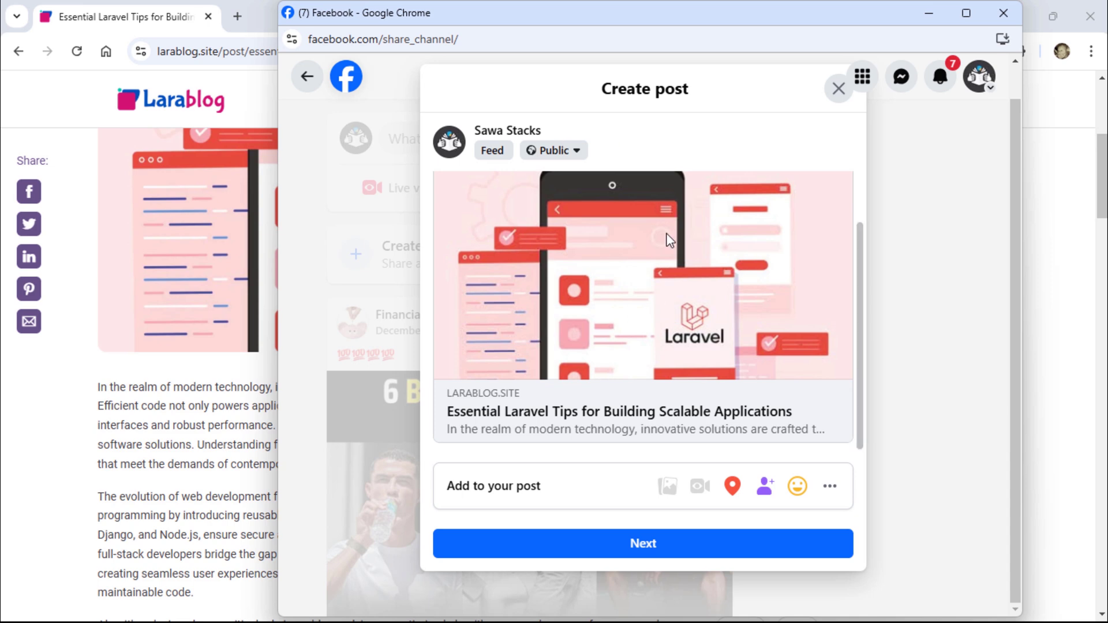
scroll(519, 400, down, 1)
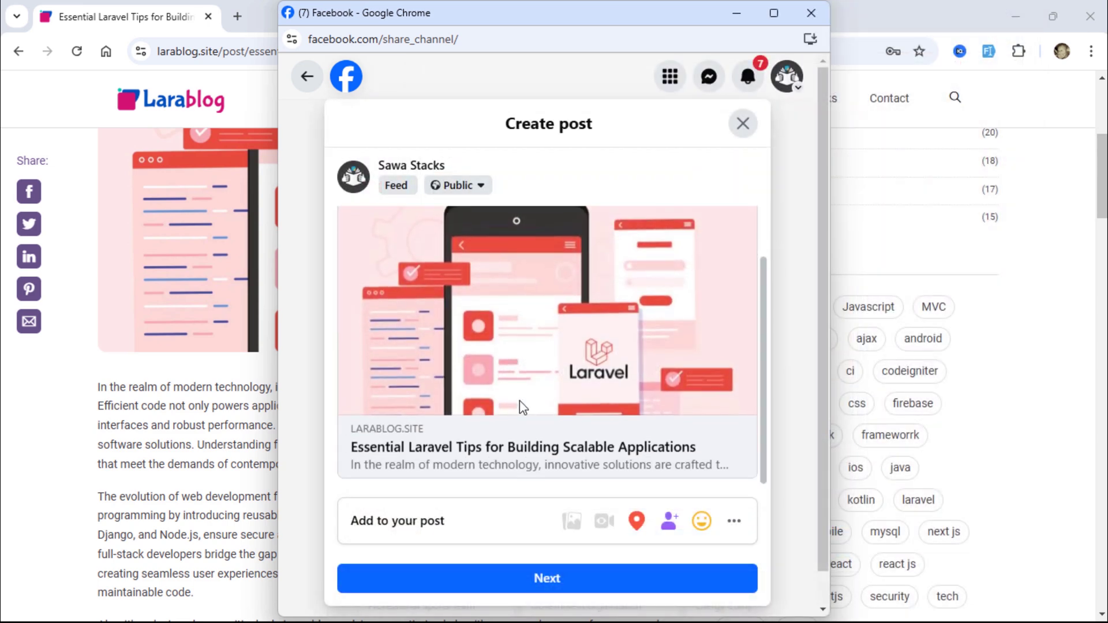
scroll(521, 400, up, 2)
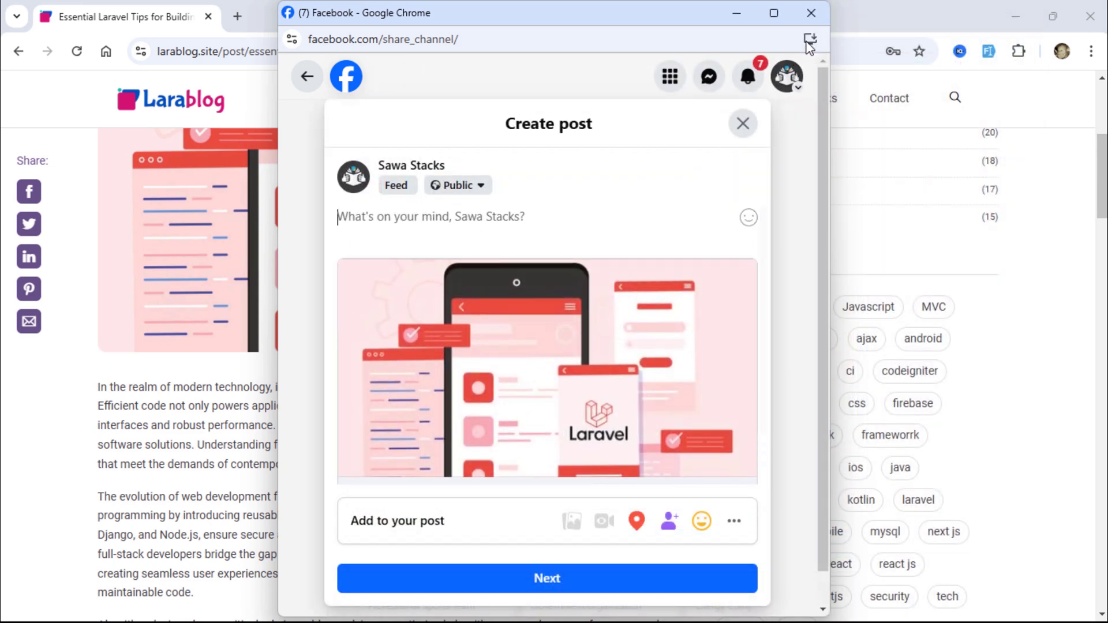
click(810, 13)
Test the X and Pinterest share buttons, closing each, then return to the Larablog homepage.
click(35, 230)
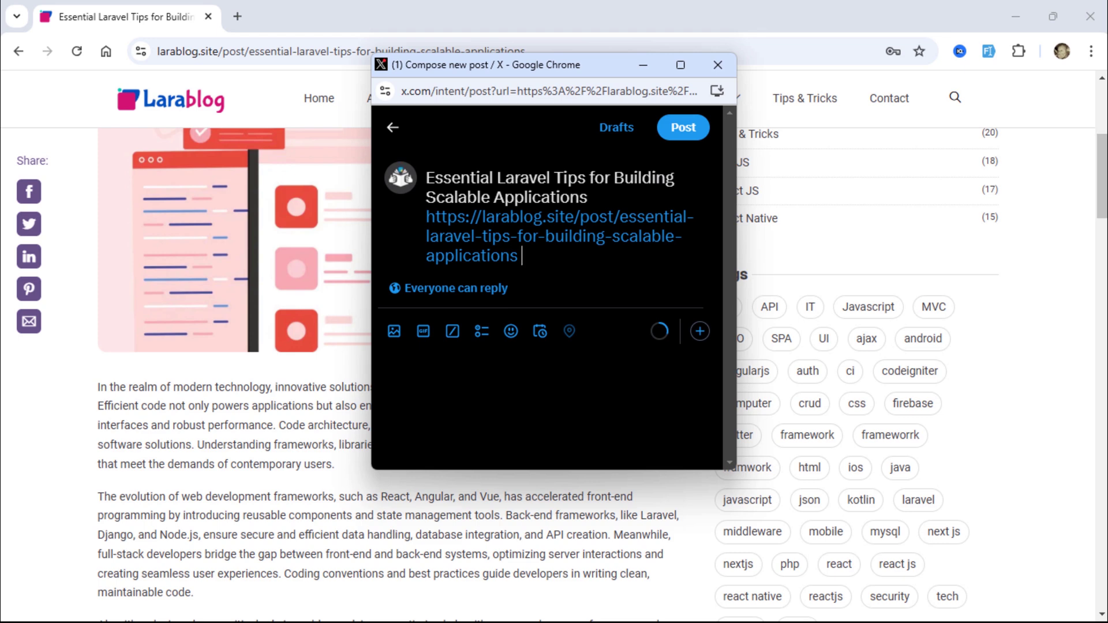
click(718, 65)
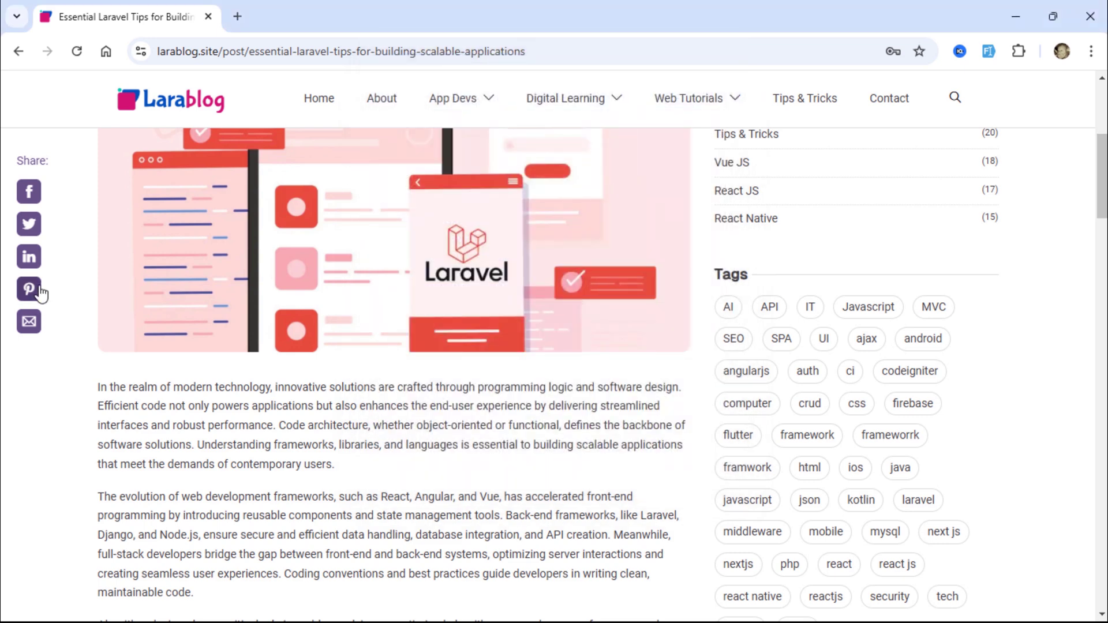
click(29, 289)
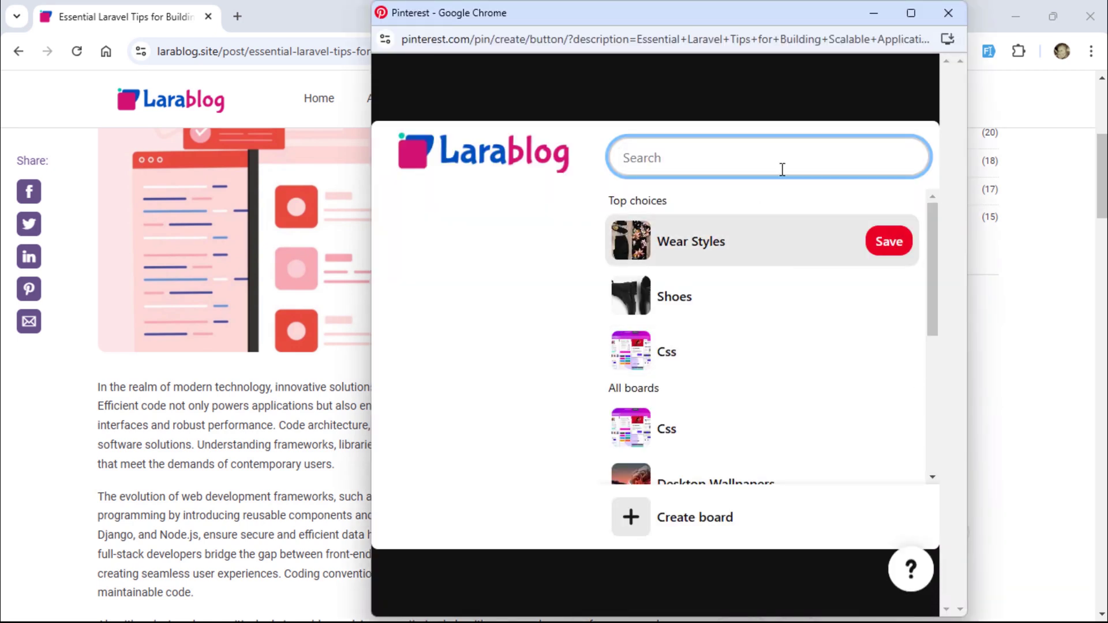
click(941, 22)
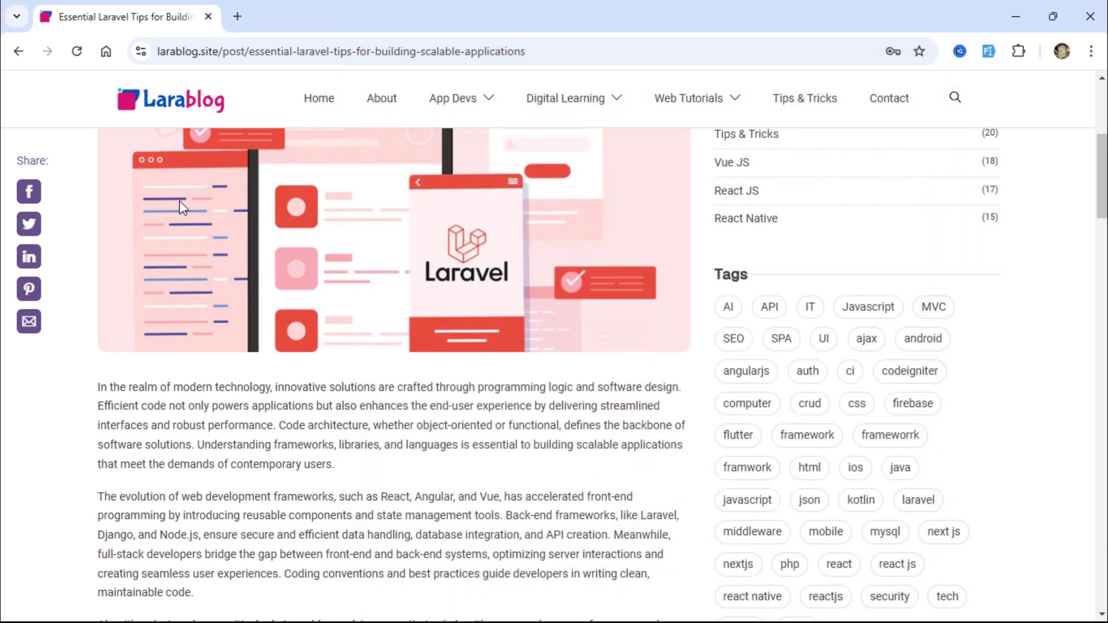
scroll(805, 370, up, 5)
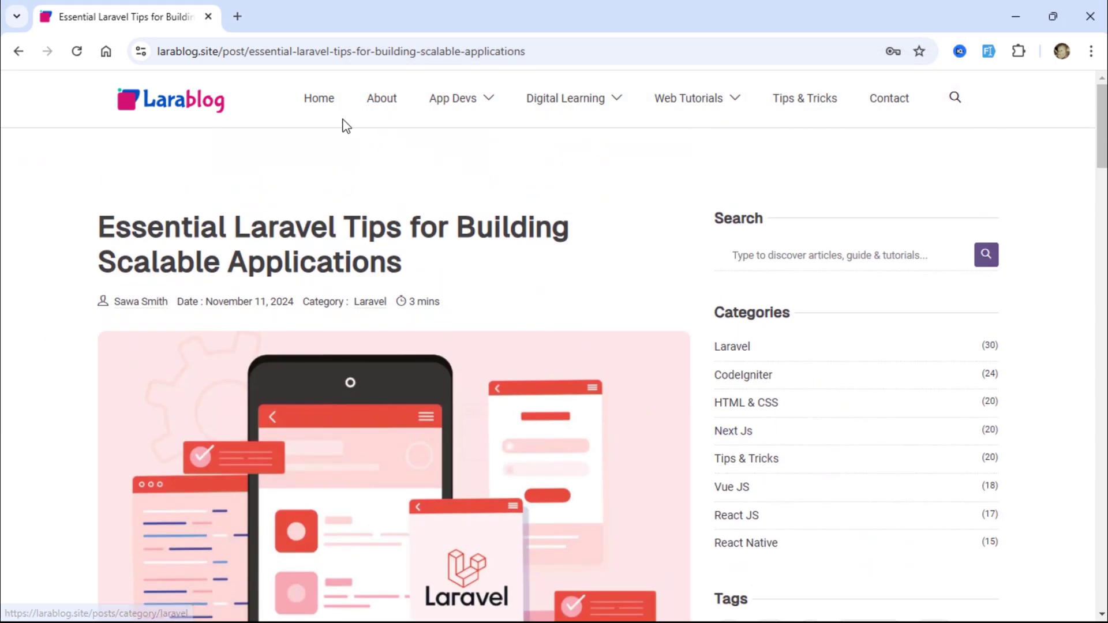
click(148, 113)
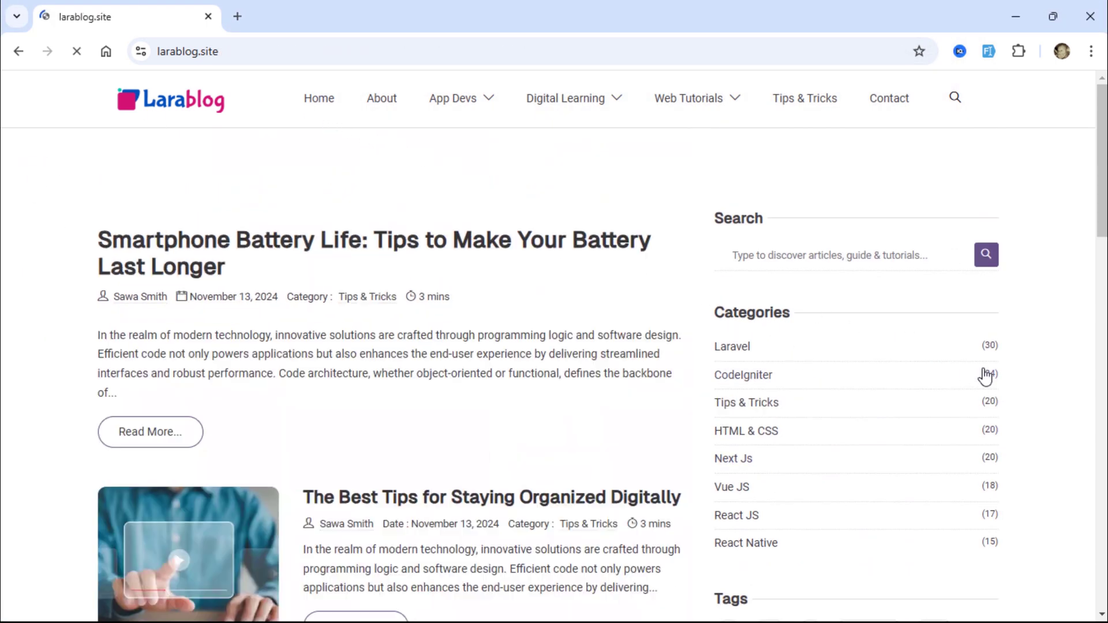